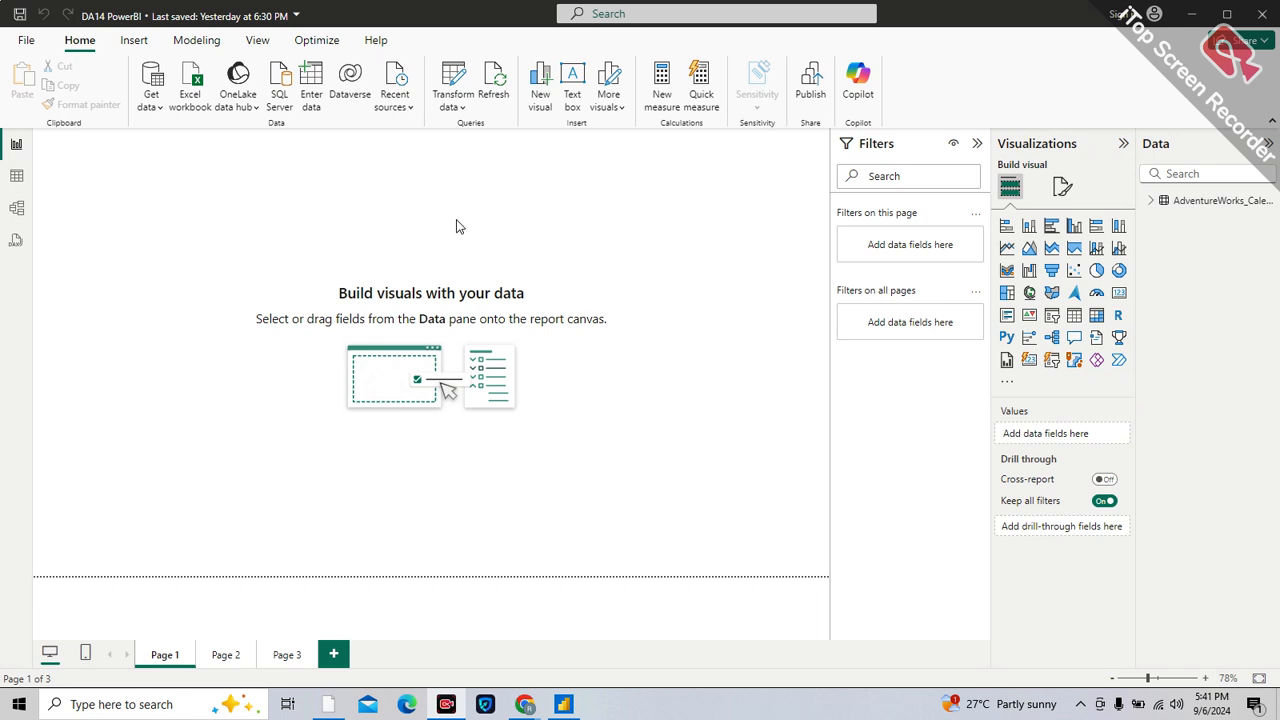
Step: Open the Power Query Editor for the report and start adding a new Text/CSV data source
{"action": "left_click", "coordinate": [455, 104]}
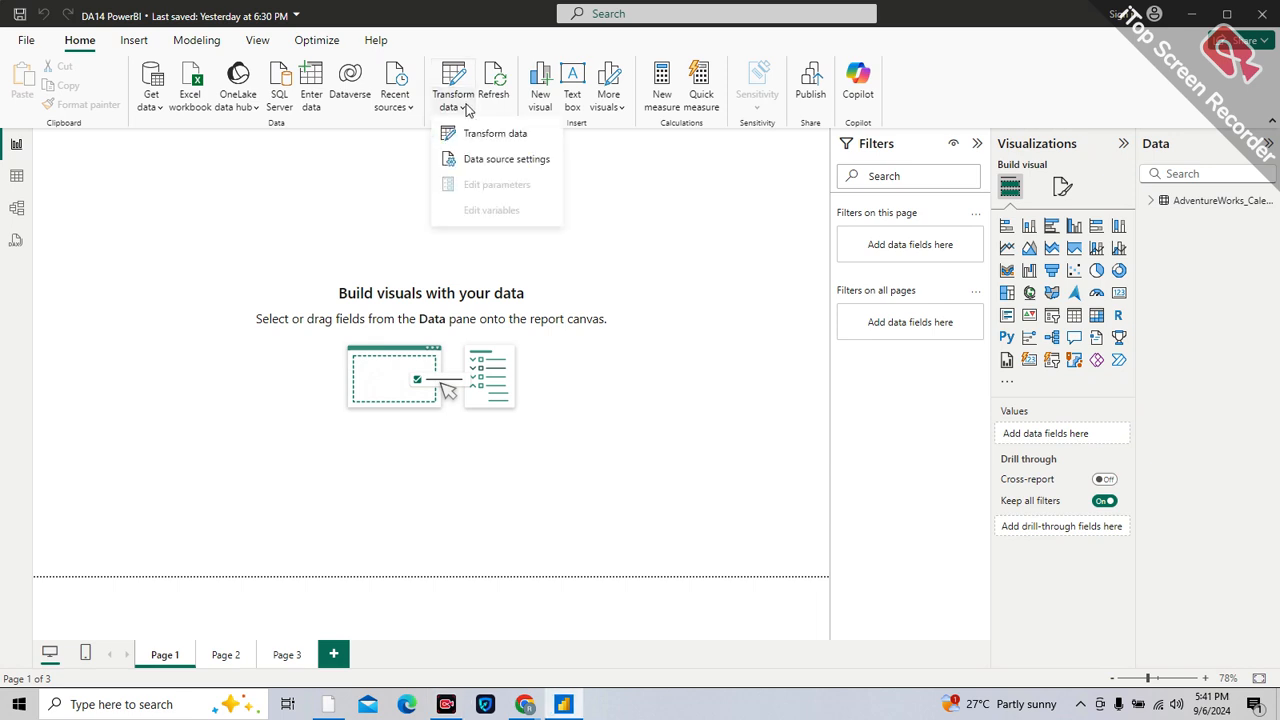
{"action": "left_click", "coordinate": [497, 134]}
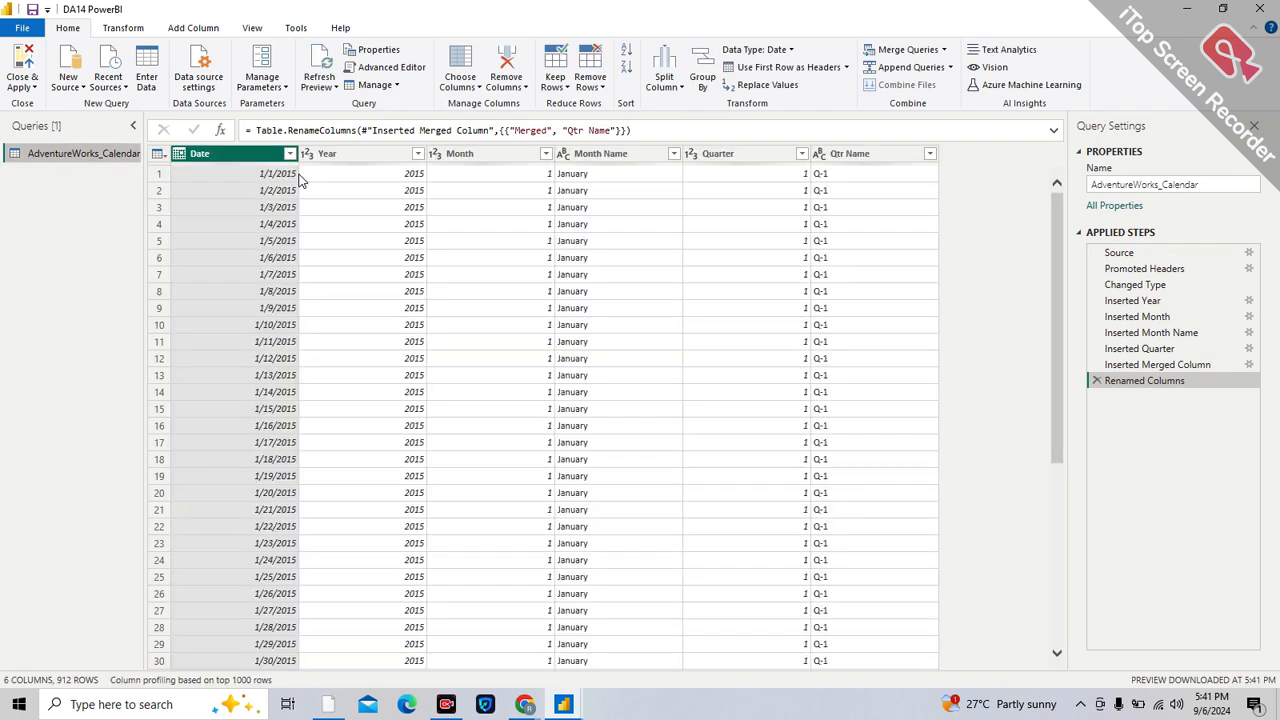
{"action": "left_click", "coordinate": [84, 90]}
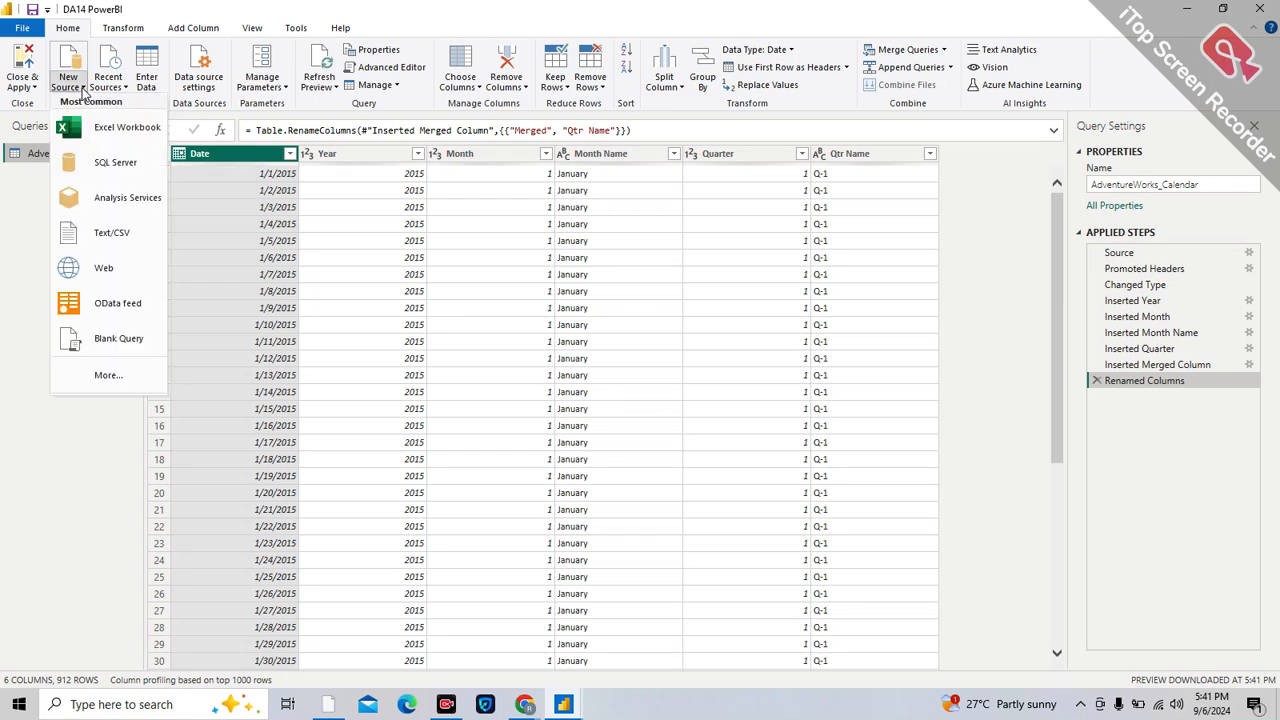
{"action": "left_click", "coordinate": [108, 377]}
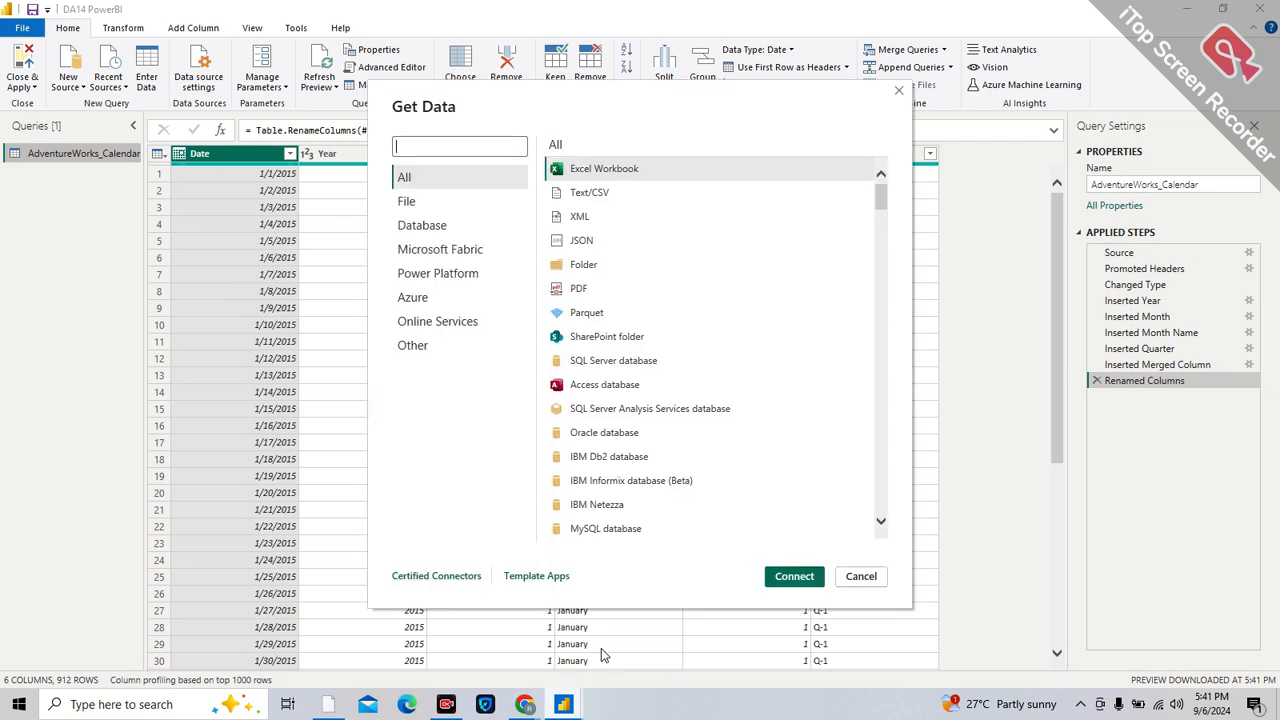
{"action": "left_click", "coordinate": [593, 195]}
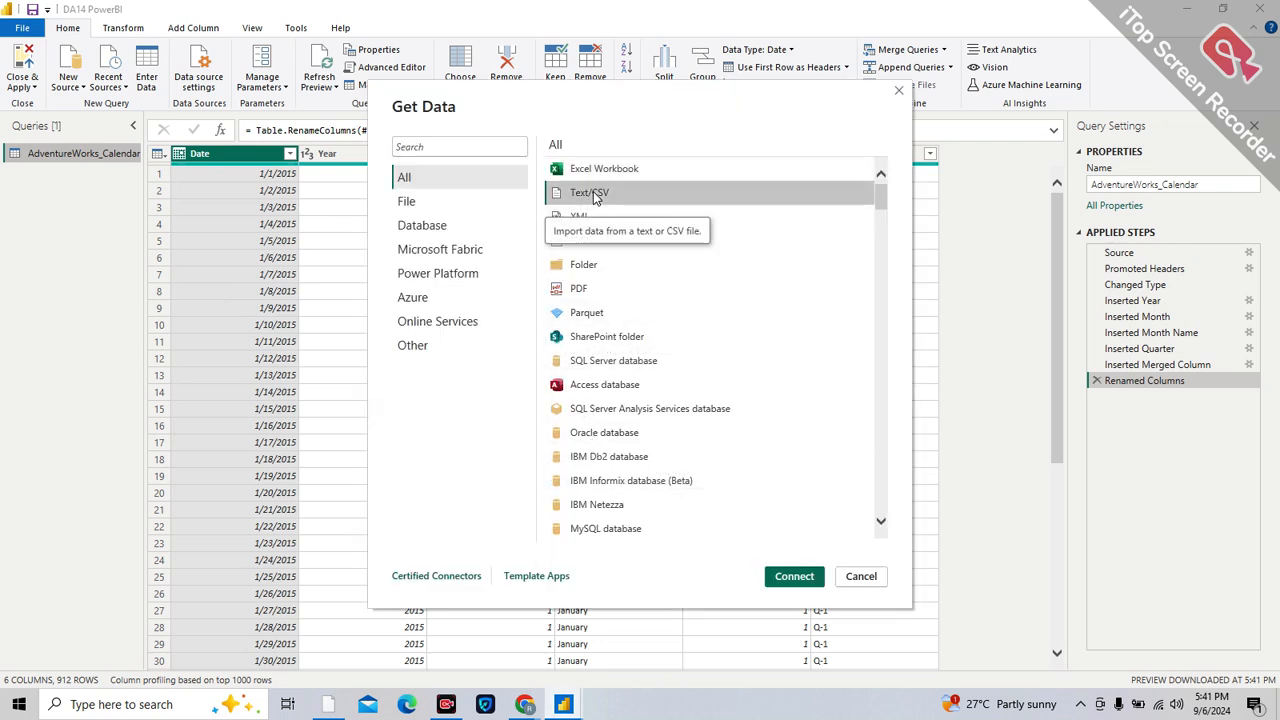
{"action": "left_click", "coordinate": [794, 578]}
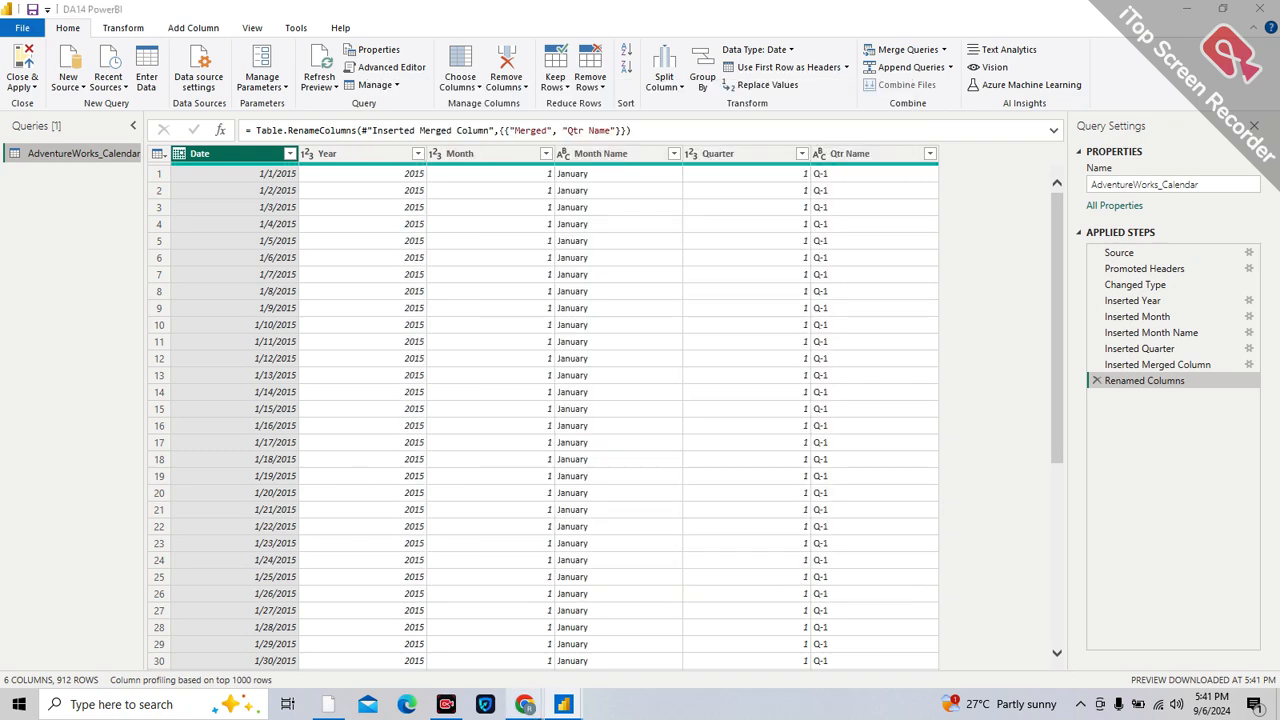
Step: Switch to Google Meet, admit the waiting participant, and return to the Power Query file selection dialog
{"action": "mouse_move", "coordinate": [524, 704]}
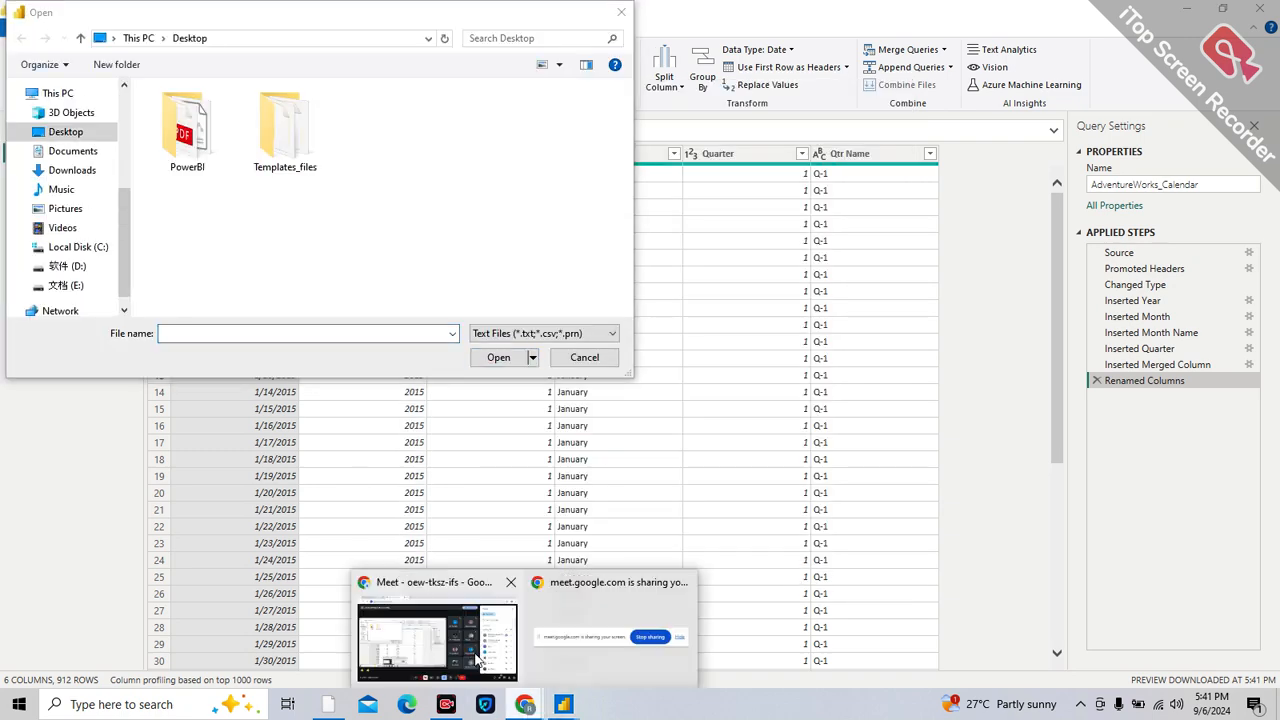
{"action": "left_click", "coordinate": [430, 640]}
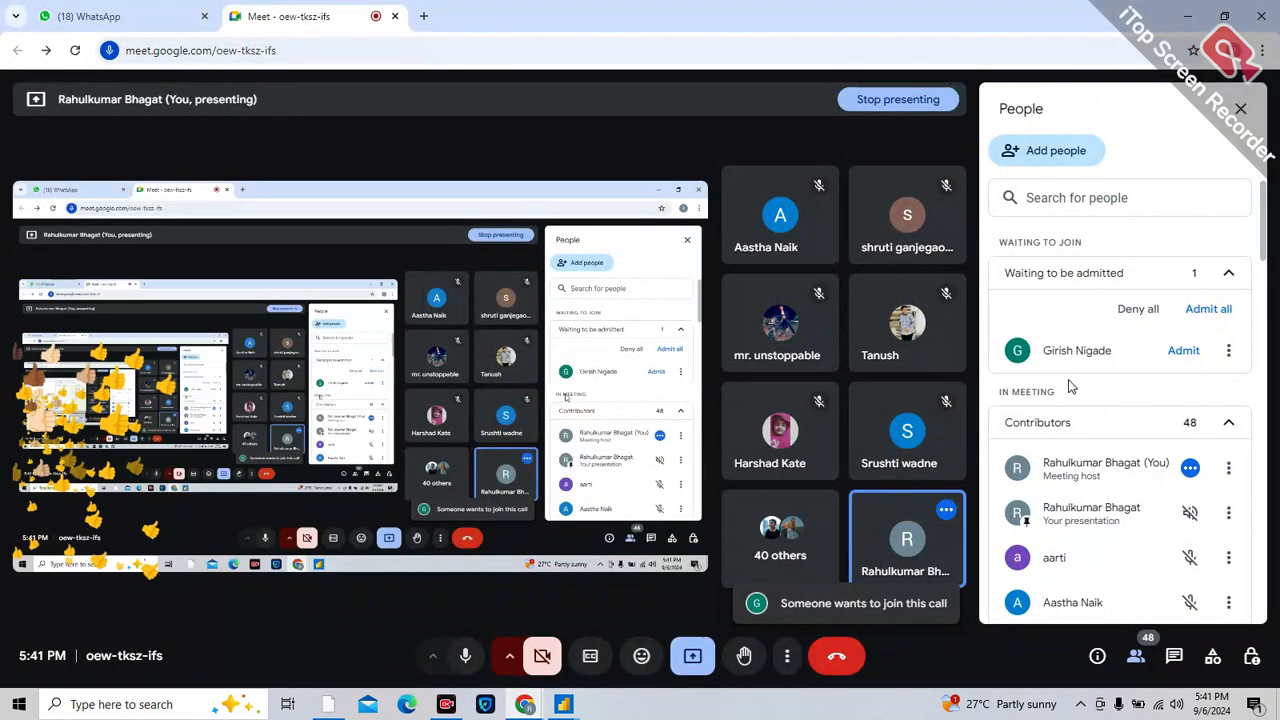
{"action": "left_click", "coordinate": [1185, 352]}
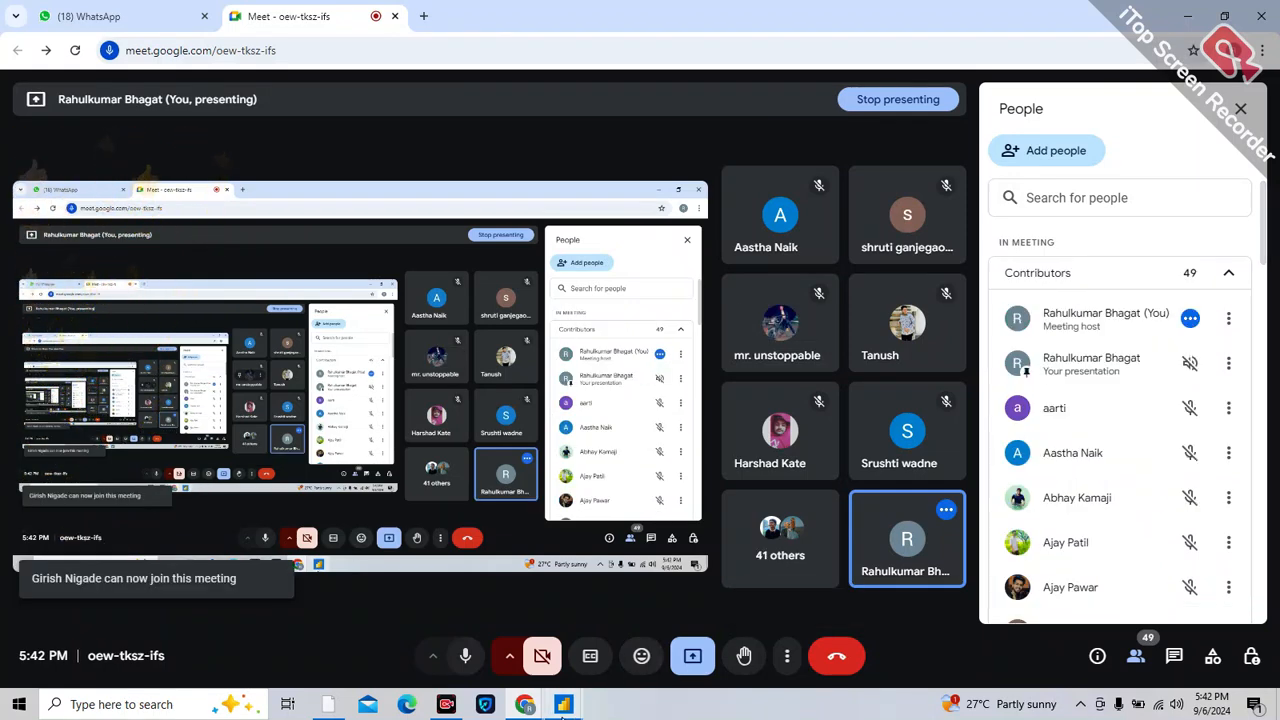
{"action": "mouse_move", "coordinate": [564, 704]}
{"action": "left_click", "coordinate": [632, 643]}
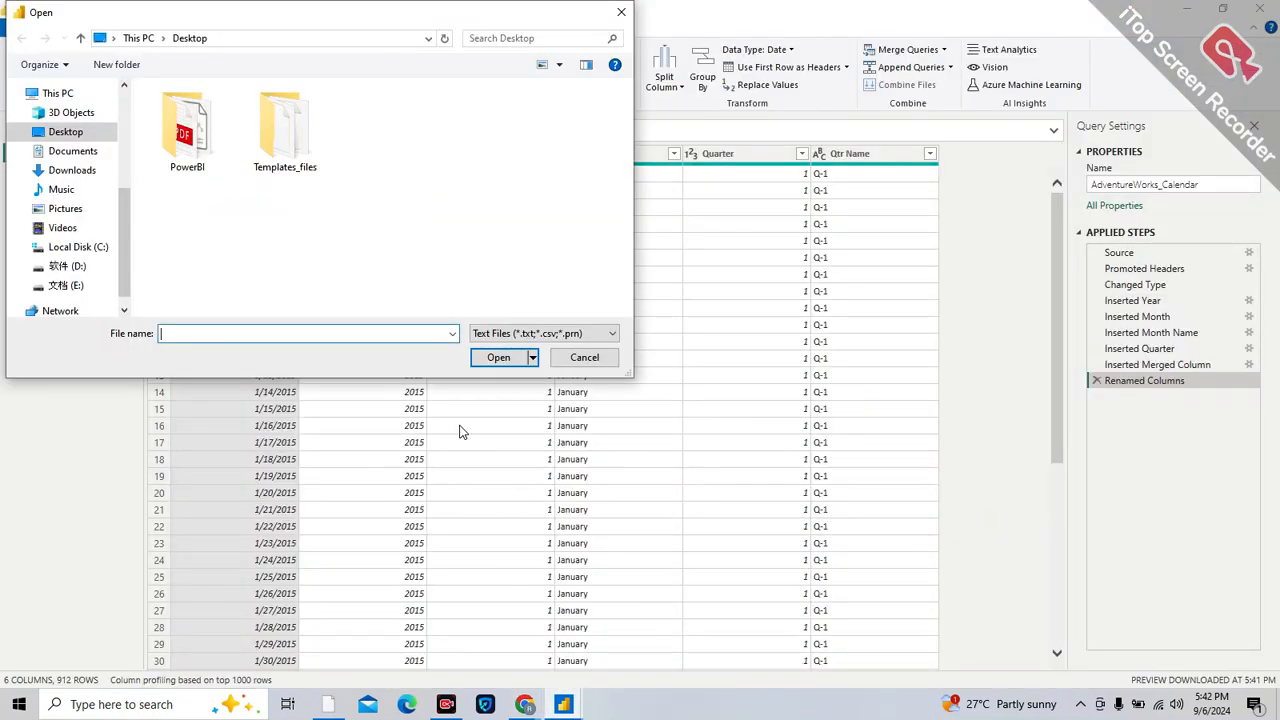
Step: Import AdventureWorks_Customers.csv from the PowerBI > Adventure Work > AdventureWorks CSV Files folder on the Desktop as a new query
{"action": "left_click", "coordinate": [187, 149]}
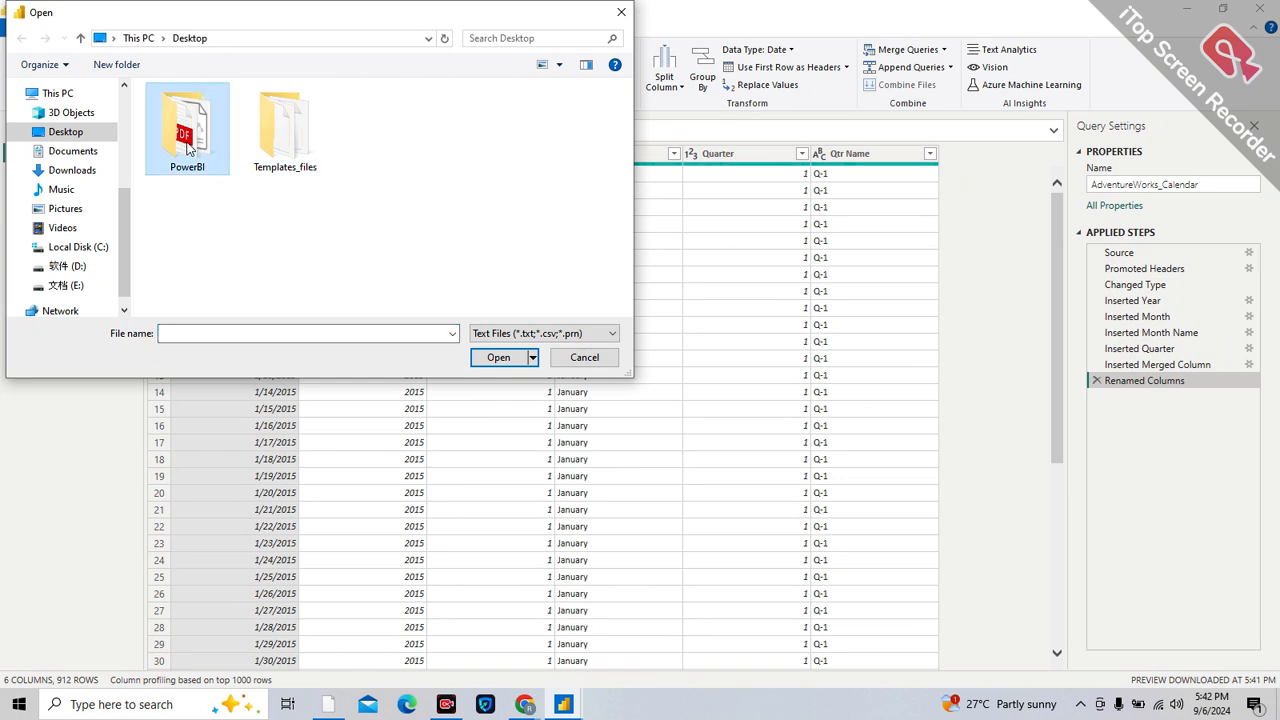
{"action": "double_click", "coordinate": [187, 149]}
{"action": "double_click", "coordinate": [210, 112]}
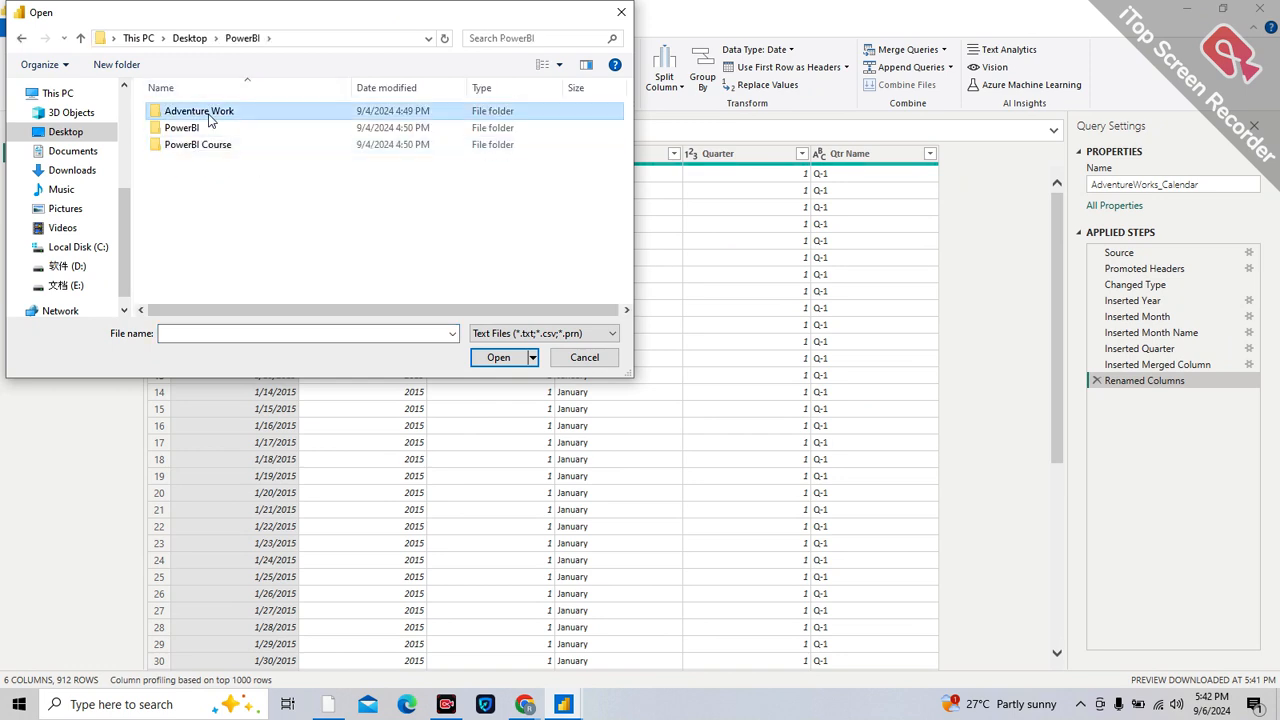
{"action": "double_click", "coordinate": [210, 112]}
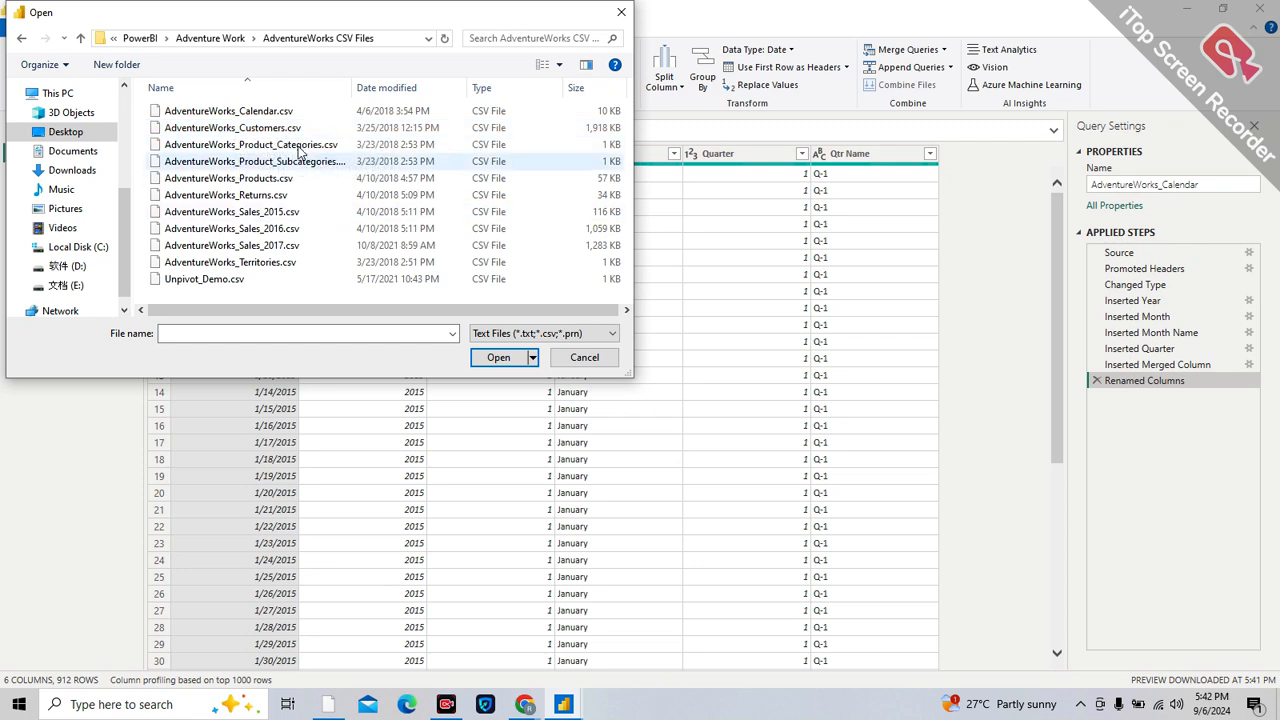
{"action": "left_click", "coordinate": [285, 130]}
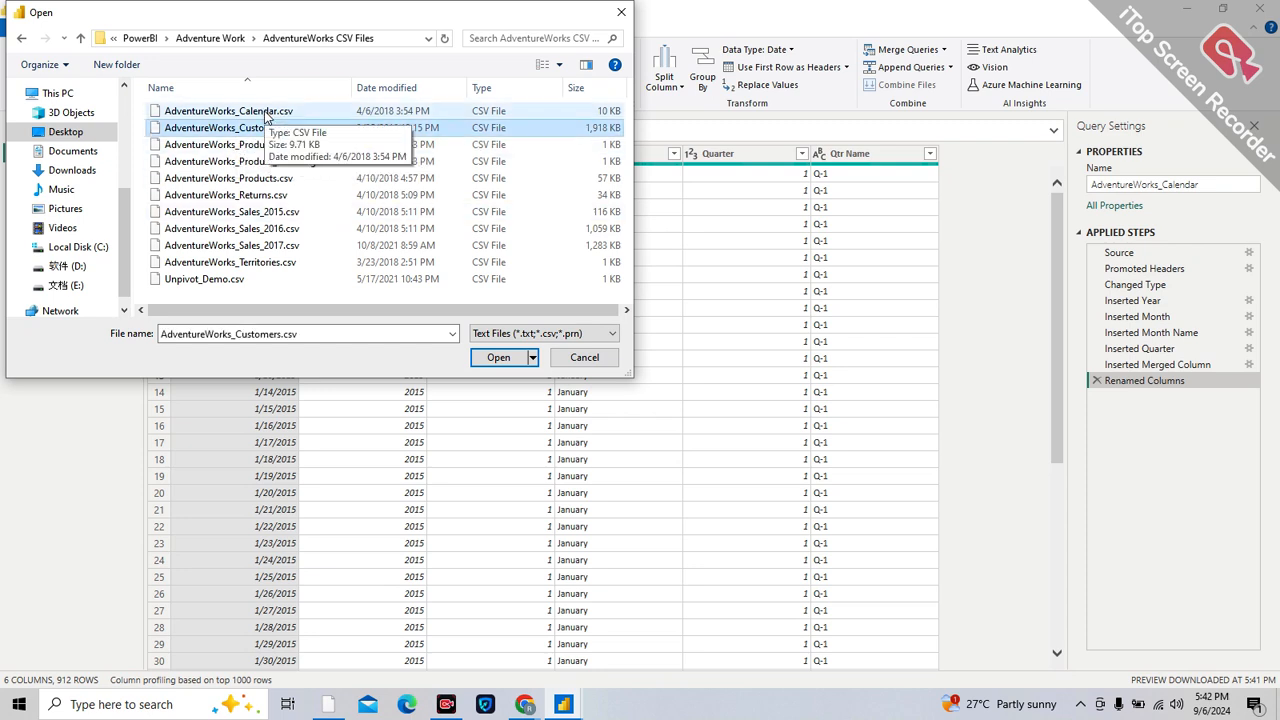
{"action": "left_click", "coordinate": [498, 357]}
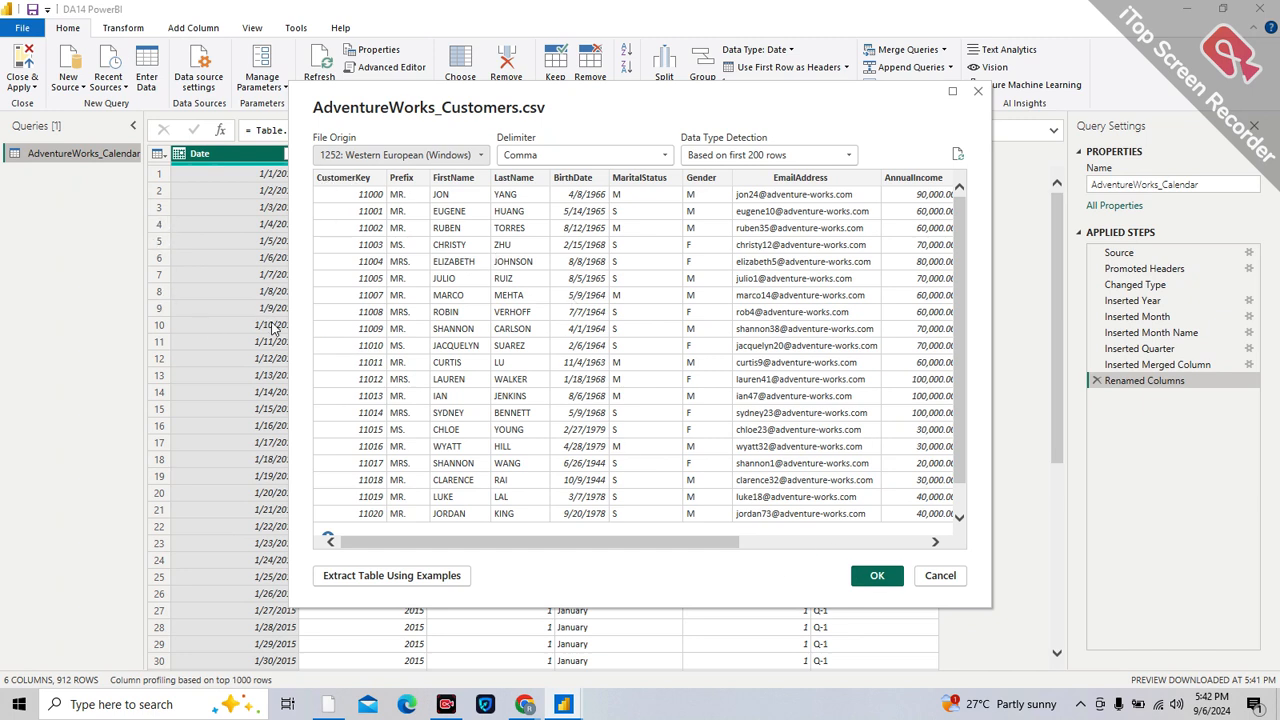
{"action": "left_click", "coordinate": [876, 576]}
Step: Admit all participants waiting to join in Google Meet and switch back to the Power Query Editor
{"action": "mouse_move", "coordinate": [535, 710]}
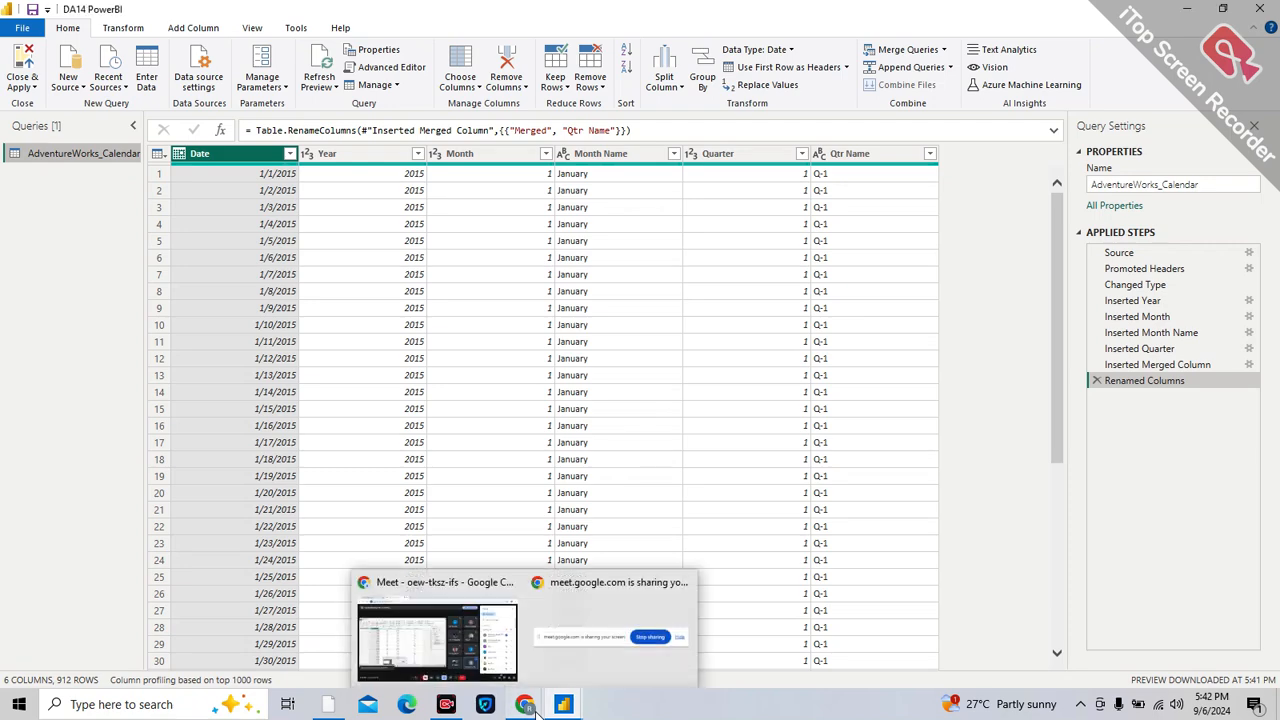
{"action": "mouse_move", "coordinate": [495, 663]}
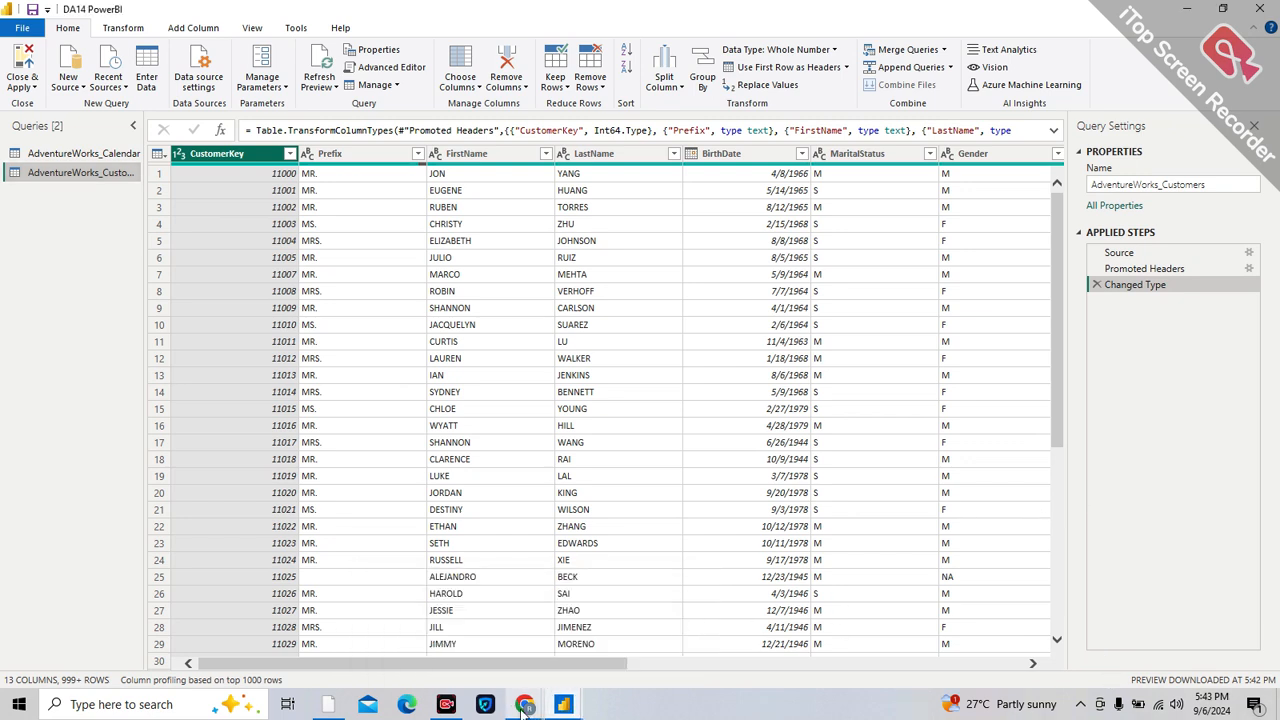
{"action": "left_click", "coordinate": [422, 634]}
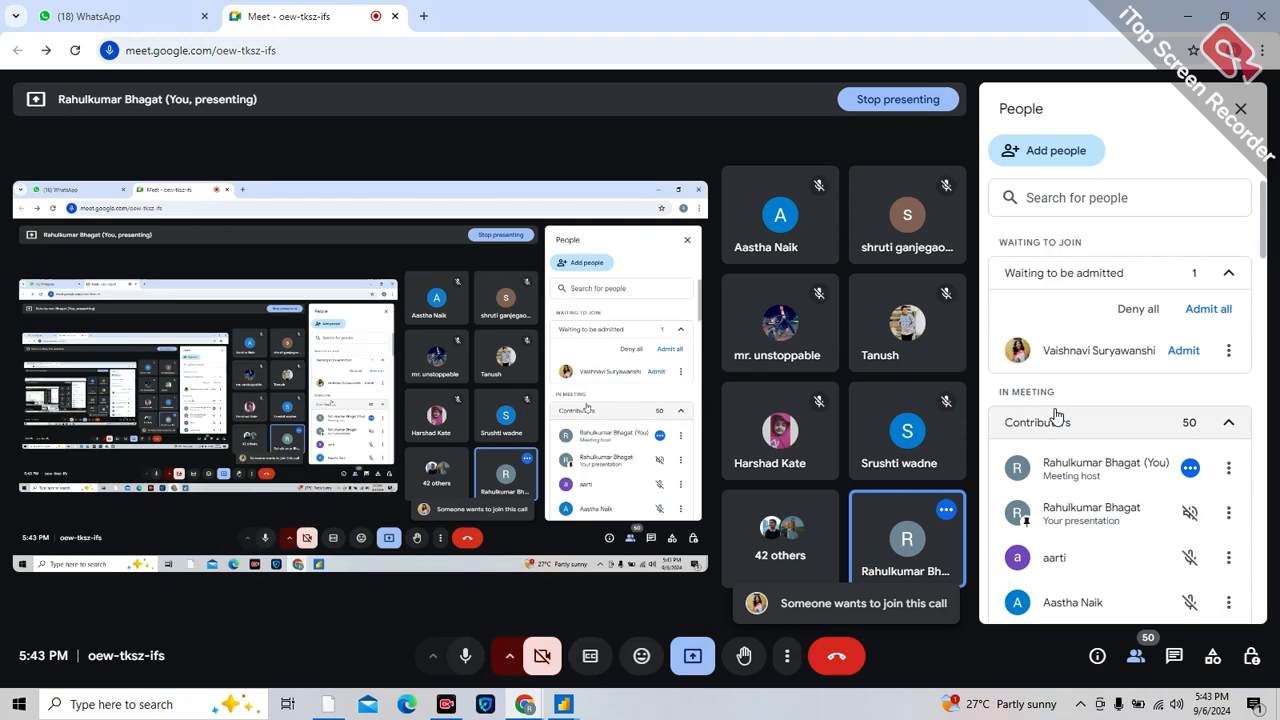
{"action": "left_click", "coordinate": [1196, 354]}
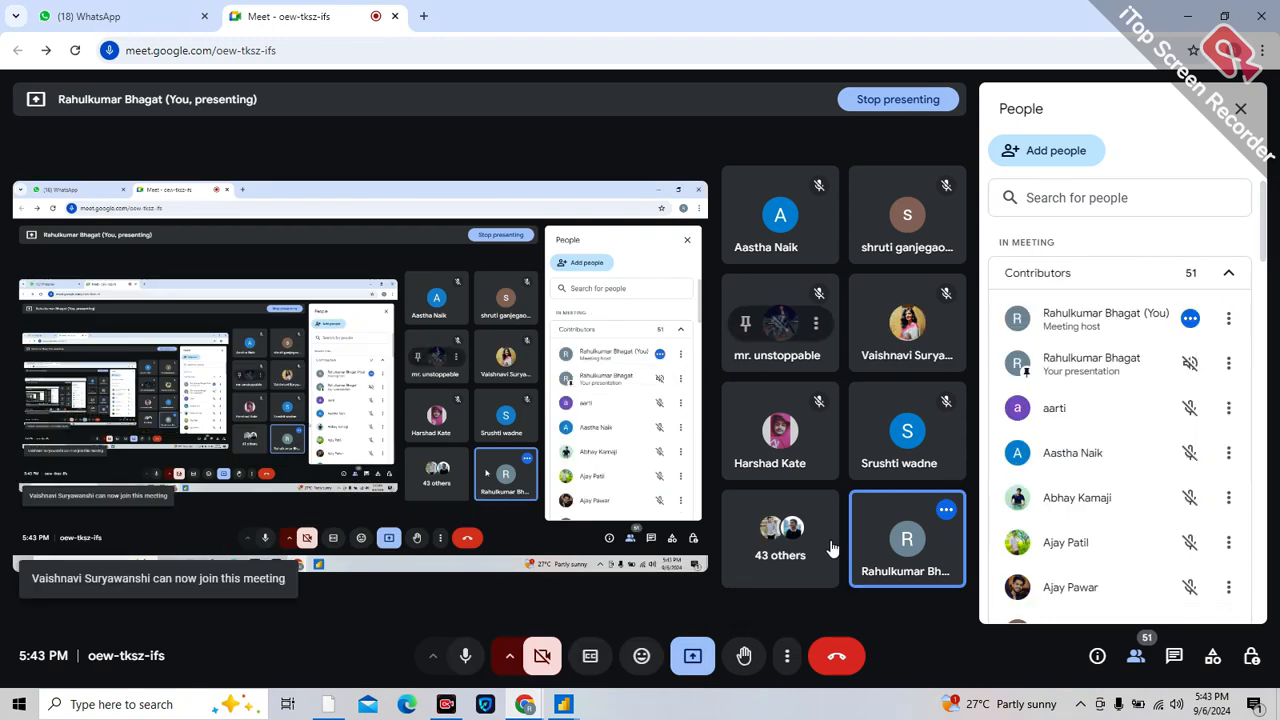
{"action": "left_click", "coordinate": [1174, 362]}
{"action": "left_click", "coordinate": [1178, 356]}
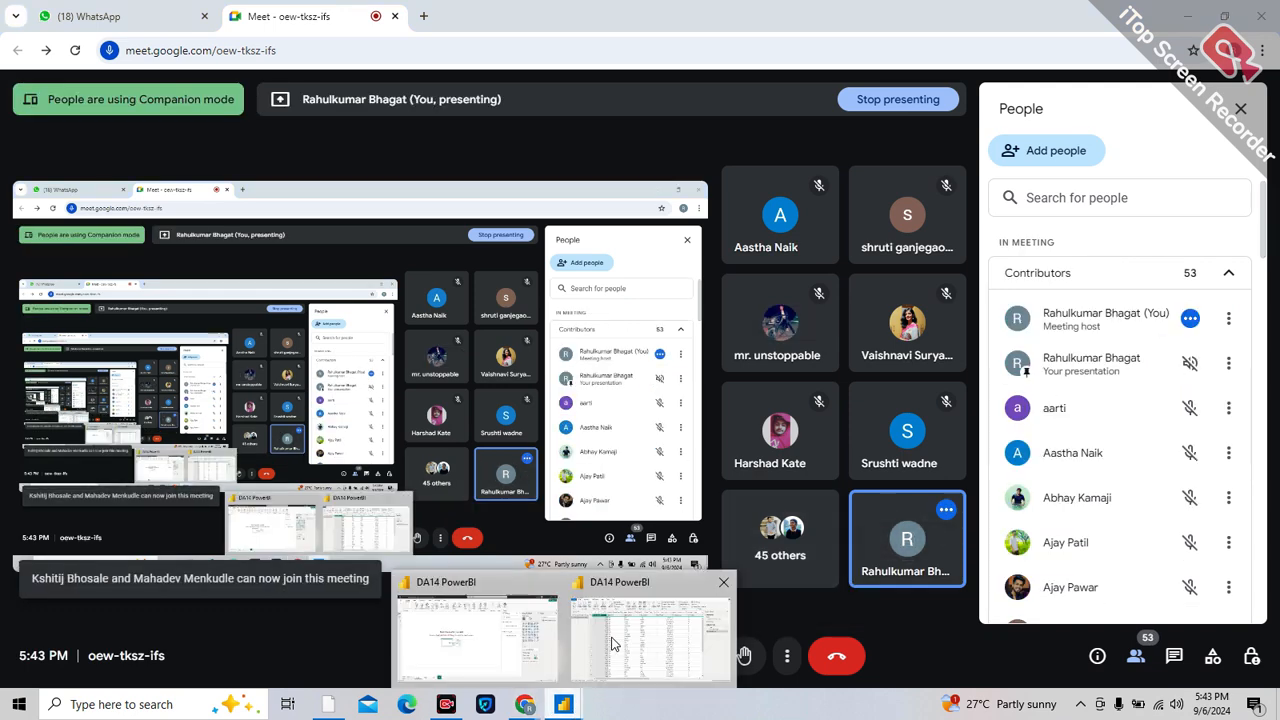
{"action": "left_click", "coordinate": [650, 625]}
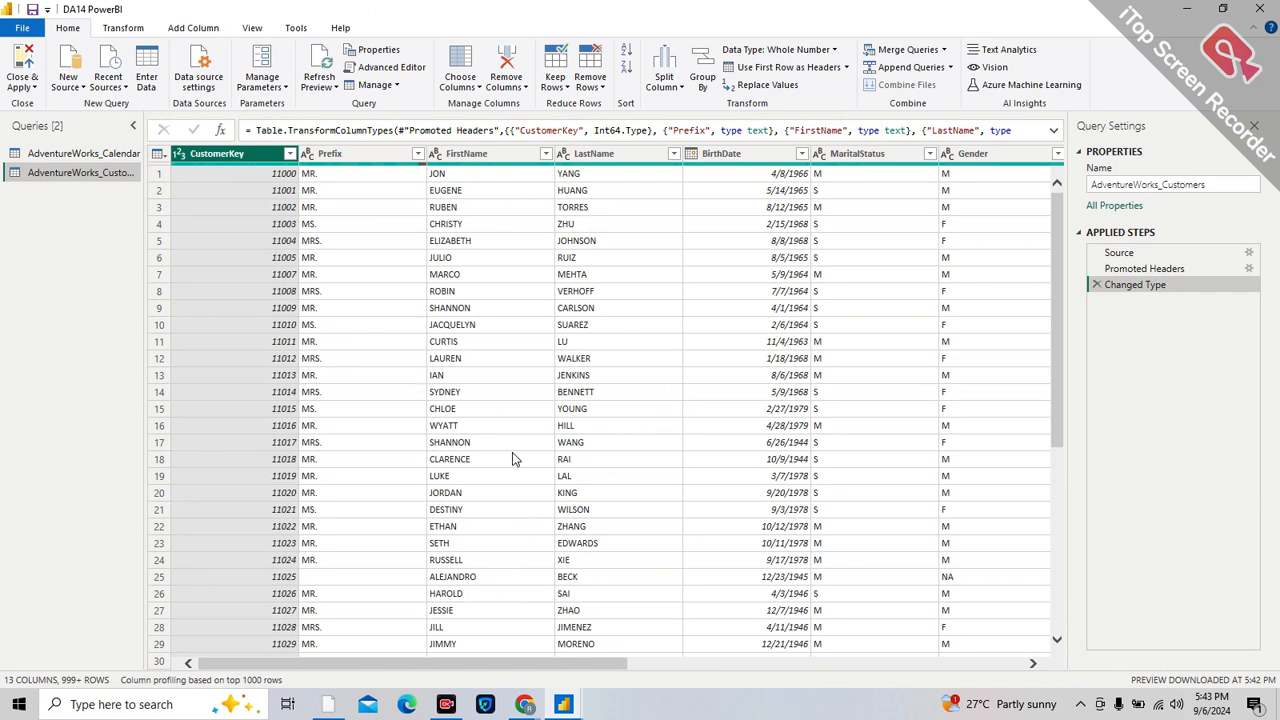
Step: Try to select the Prefix, FirstName and LastName columns of the customers query together, and reselect only the Prefix column
{"action": "left_click", "coordinate": [362, 160]}
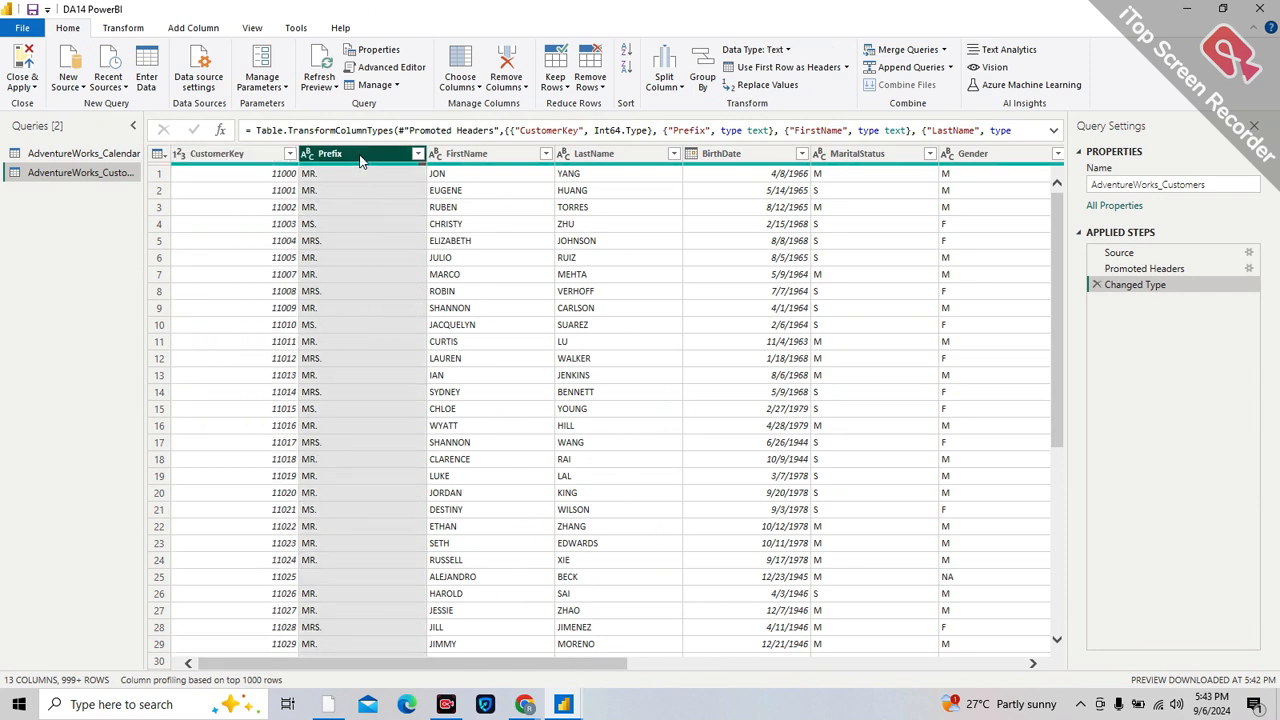
{"action": "left_click", "coordinate": [451, 155], "text": "ctrl"}
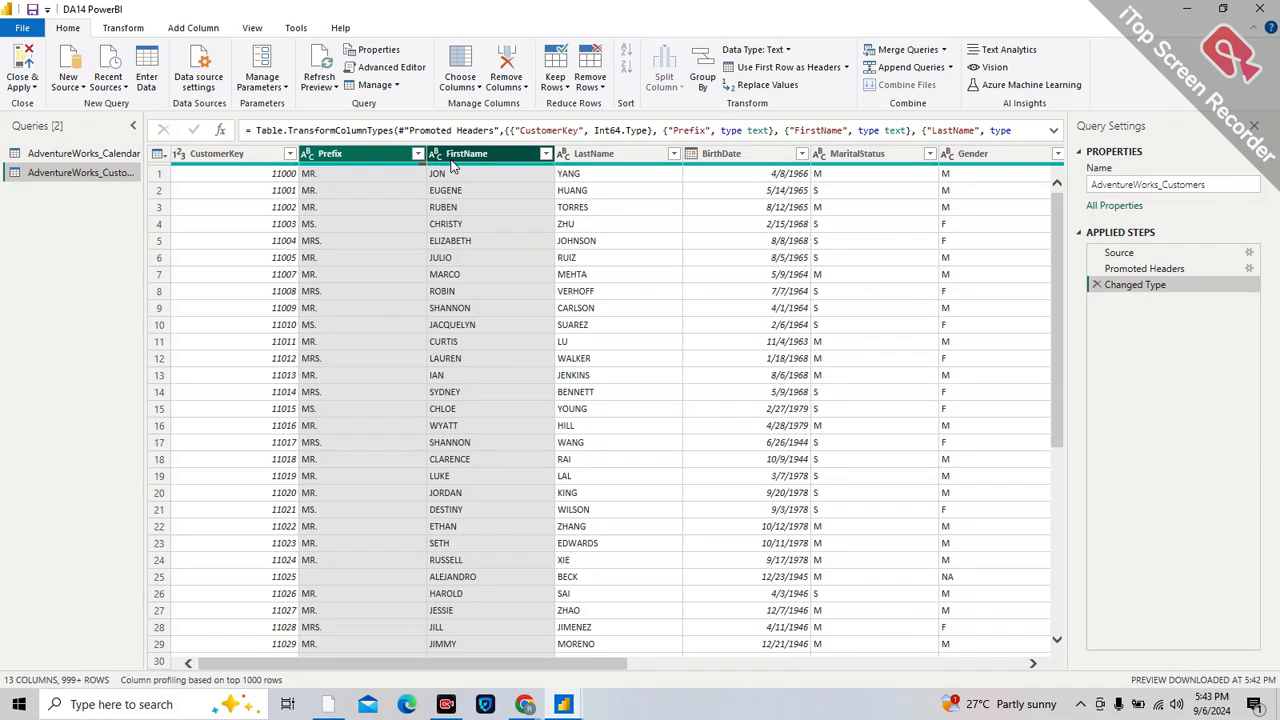
{"action": "left_click", "coordinate": [564, 156]}
{"action": "left_click", "coordinate": [361, 162]}
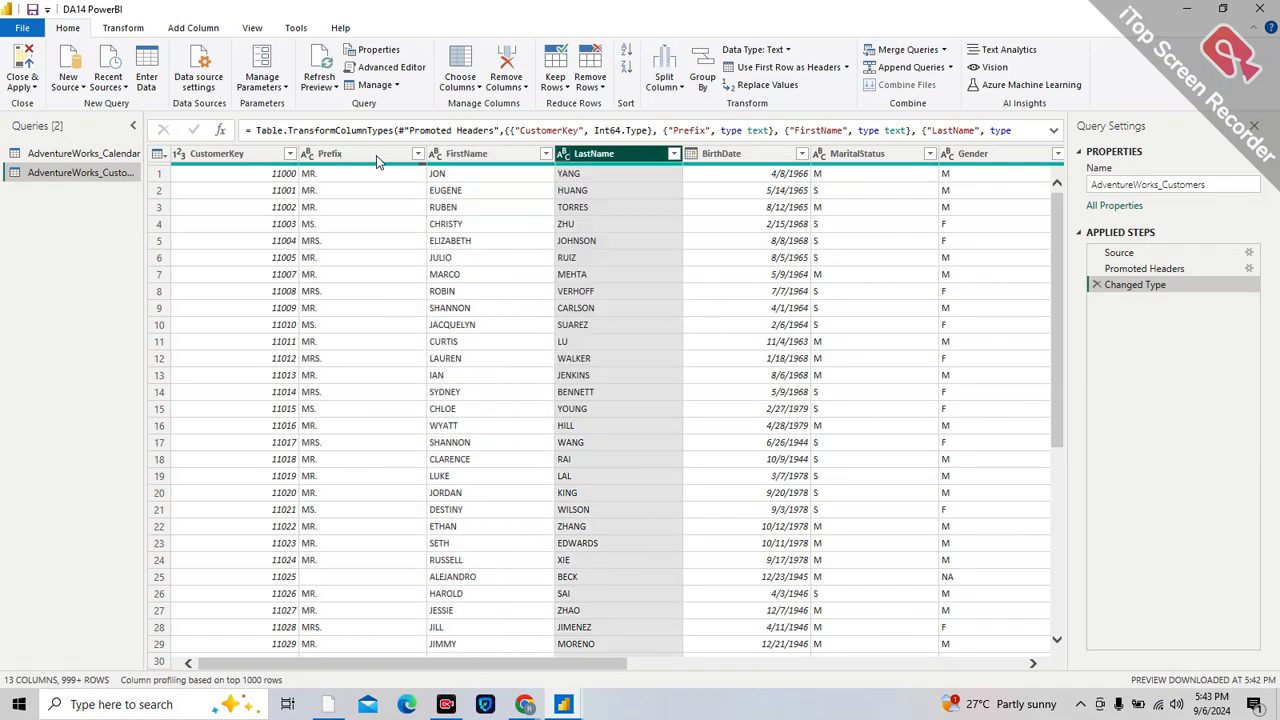
{"action": "left_click", "coordinate": [363, 160]}
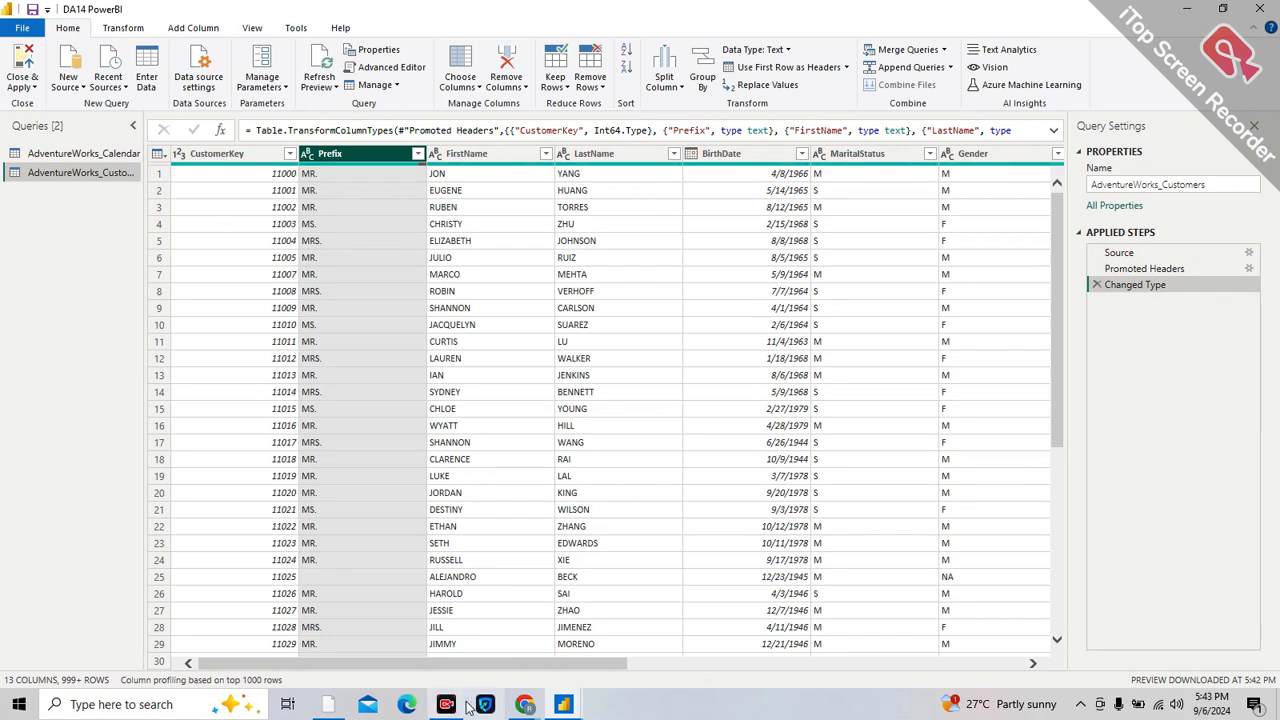
Step: Switch to Google Meet, let in the participants in the waiting list, and return to the customers query in Power Query
{"action": "mouse_move", "coordinate": [568, 708]}
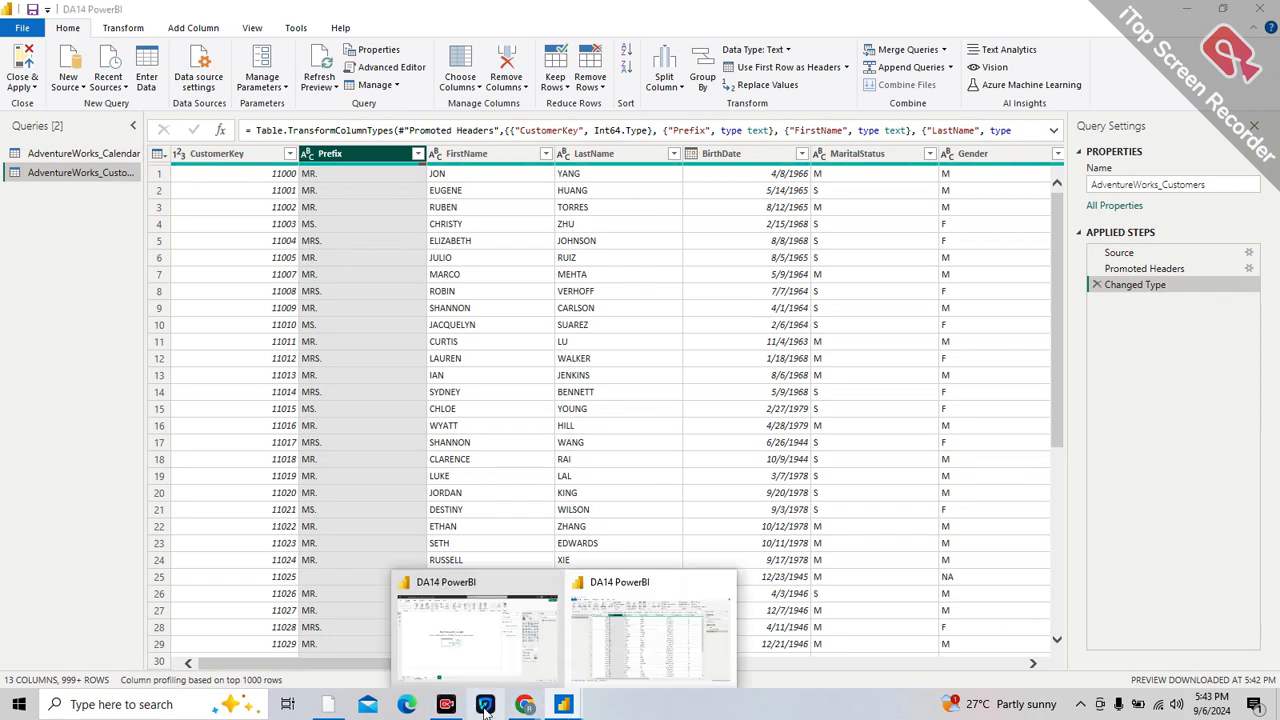
{"action": "mouse_move", "coordinate": [524, 708]}
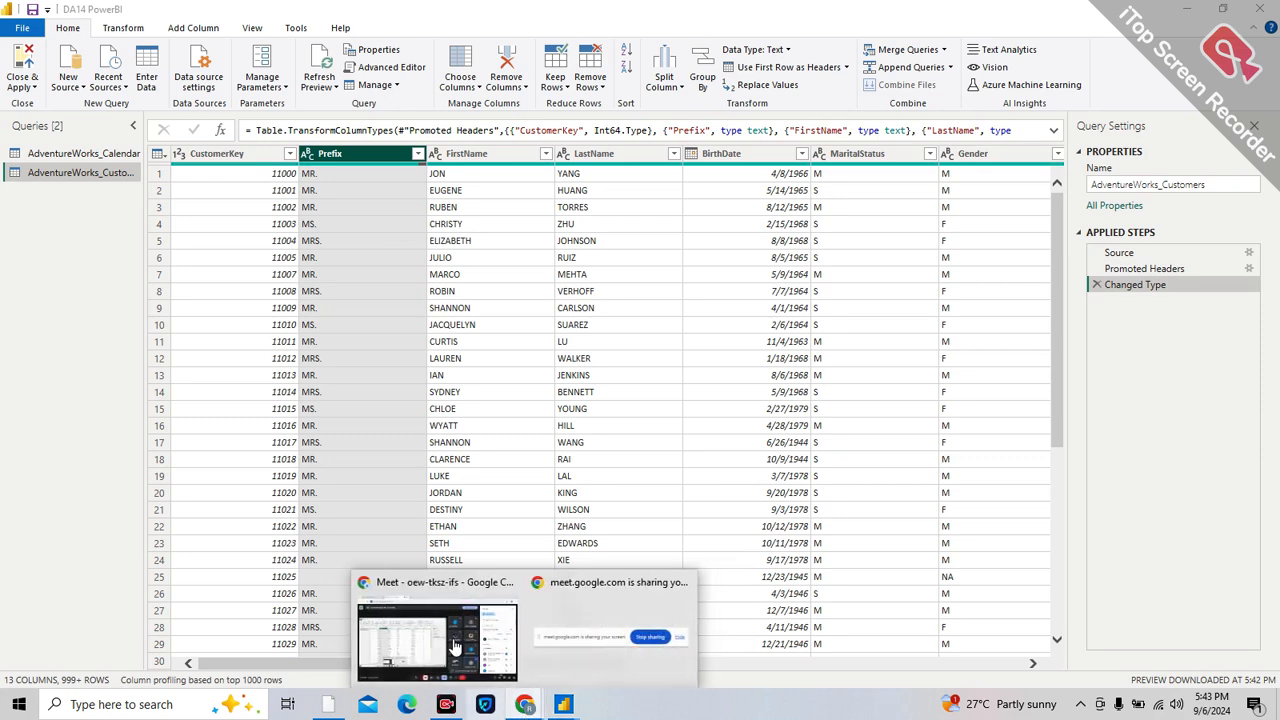
{"action": "left_click", "coordinate": [460, 635]}
{"action": "left_click", "coordinate": [1168, 352]}
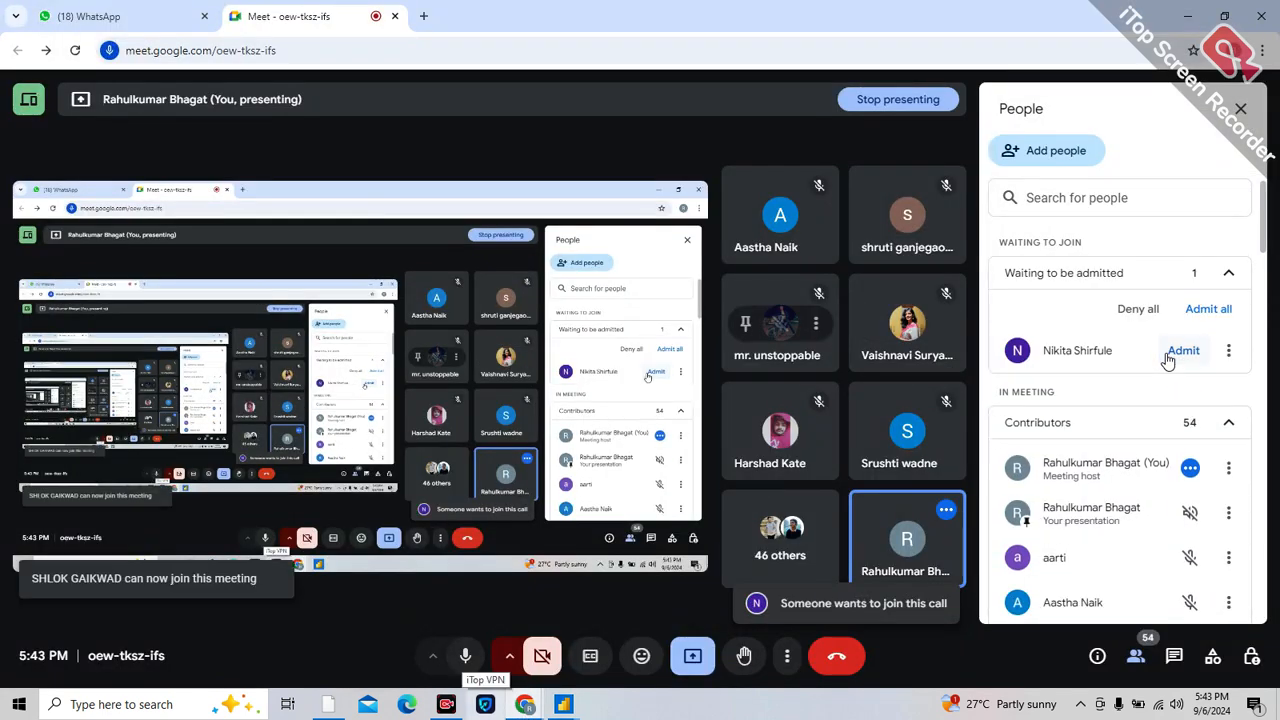
{"action": "left_click", "coordinate": [1167, 352]}
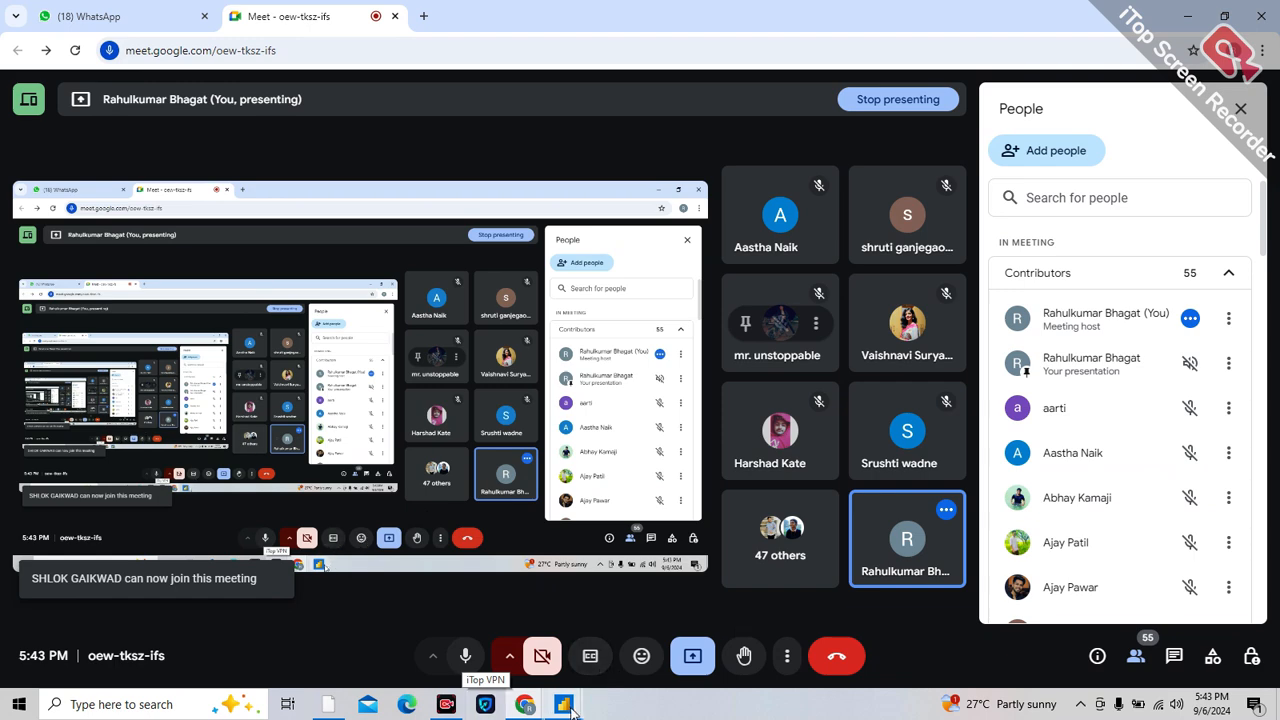
{"action": "mouse_move", "coordinate": [566, 706]}
{"action": "left_click", "coordinate": [645, 630]}
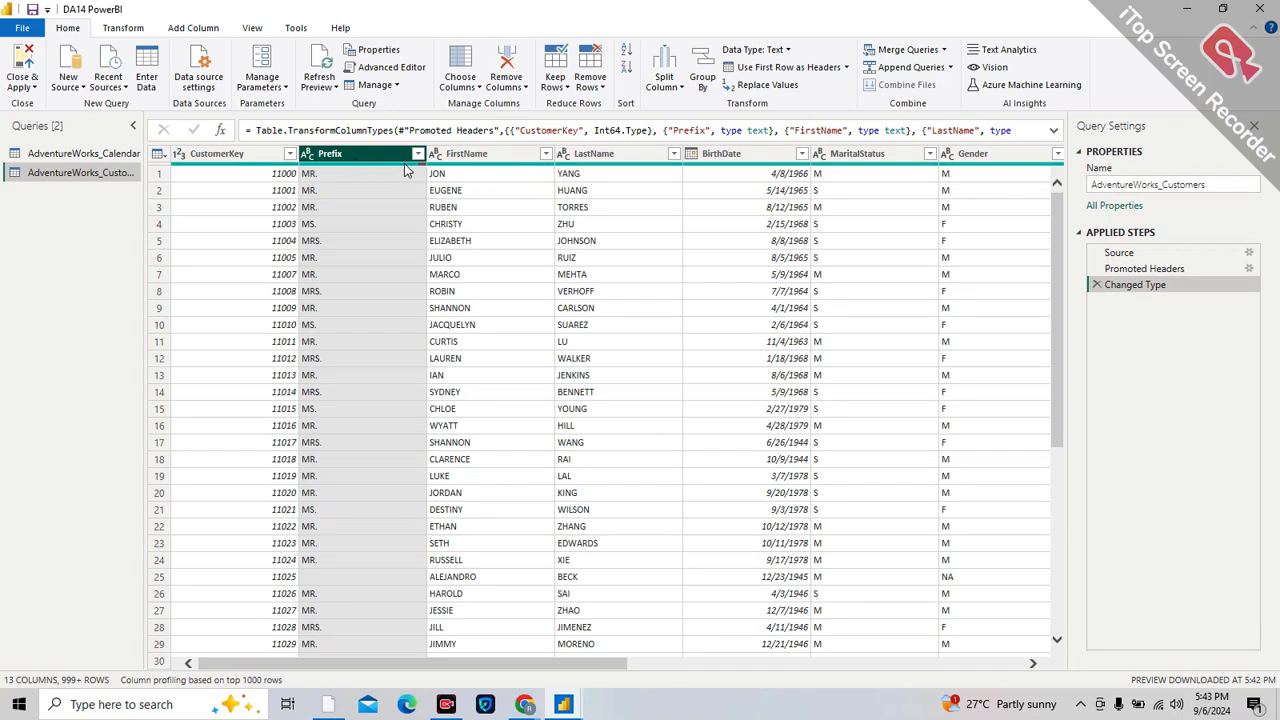
Step: Go back to Google Meet to admit the newly arrived join requests, and reopen the Power Query Editor window
{"action": "left_click", "coordinate": [524, 704]}
{"action": "left_click", "coordinate": [437, 642]}
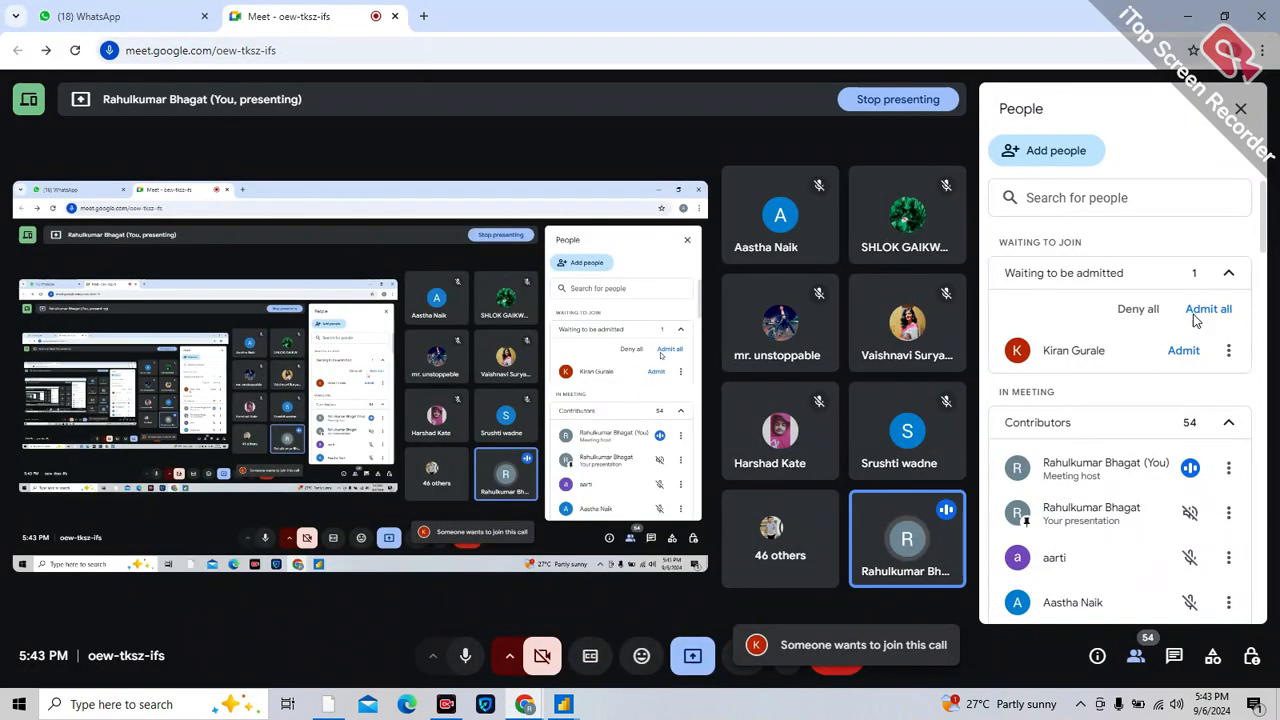
{"action": "left_click", "coordinate": [1183, 352]}
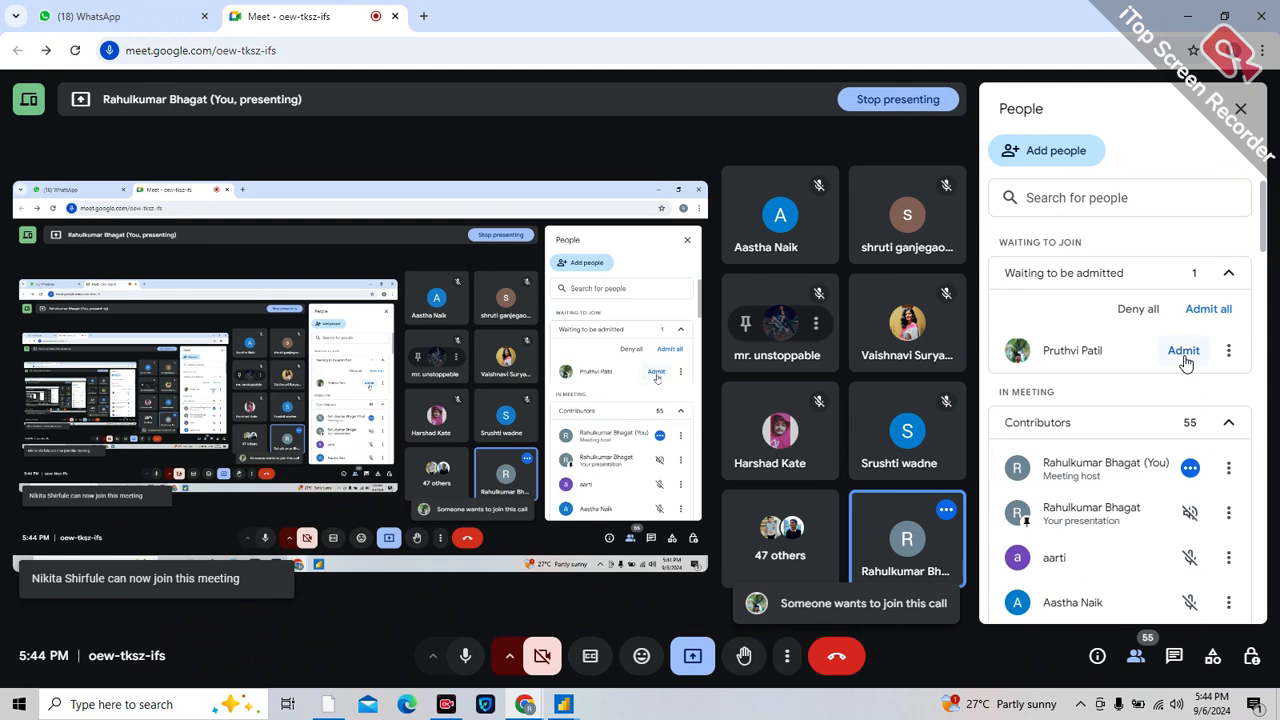
{"action": "left_click", "coordinate": [1183, 352]}
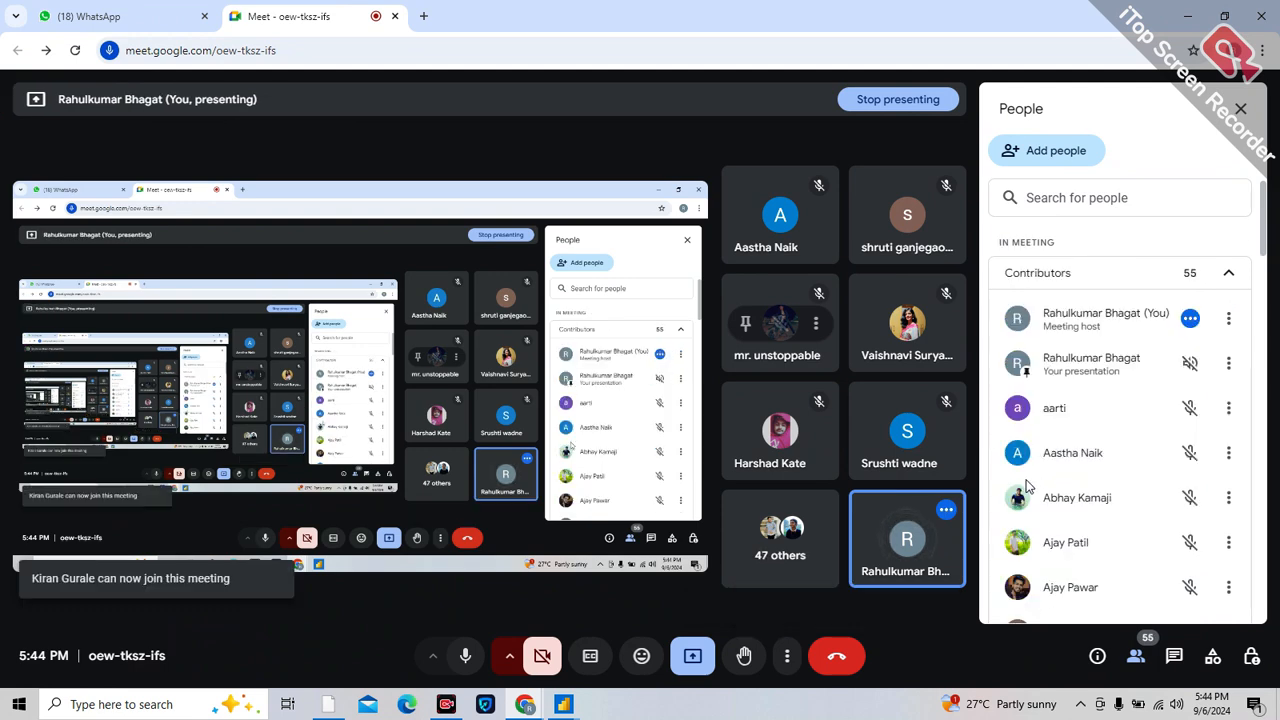
{"action": "mouse_move", "coordinate": [562, 700]}
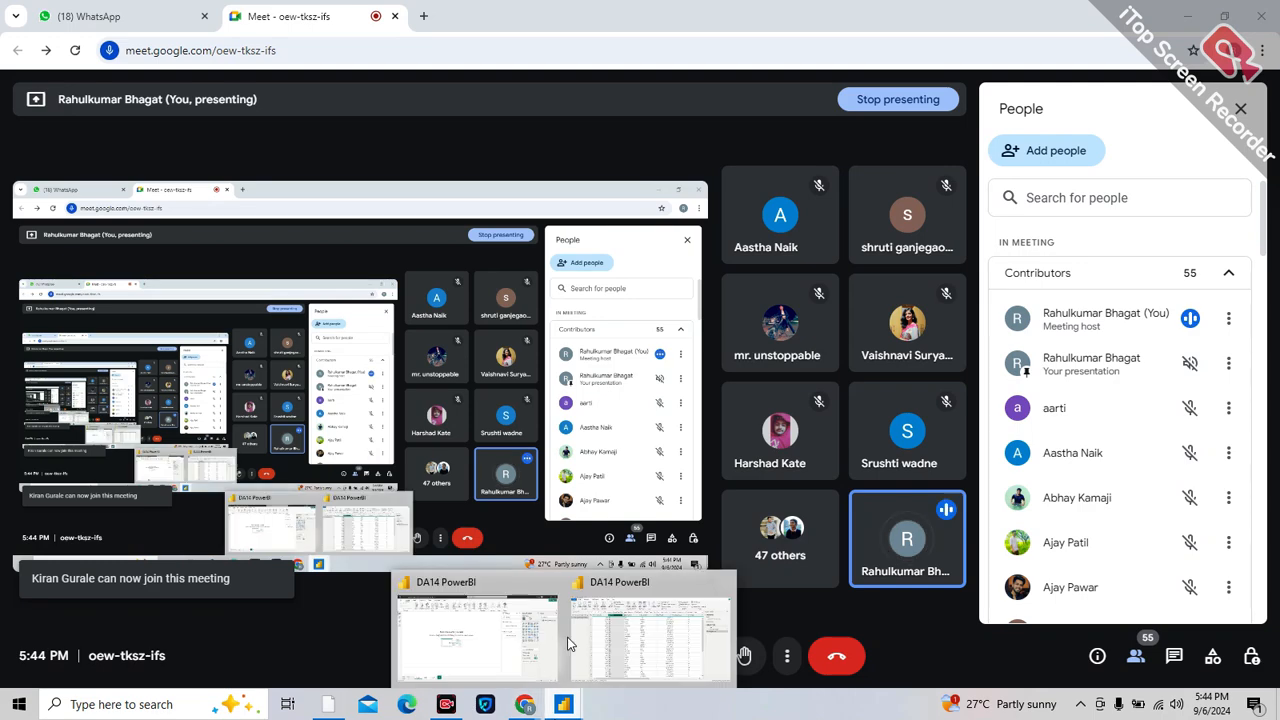
{"action": "left_click", "coordinate": [617, 636]}
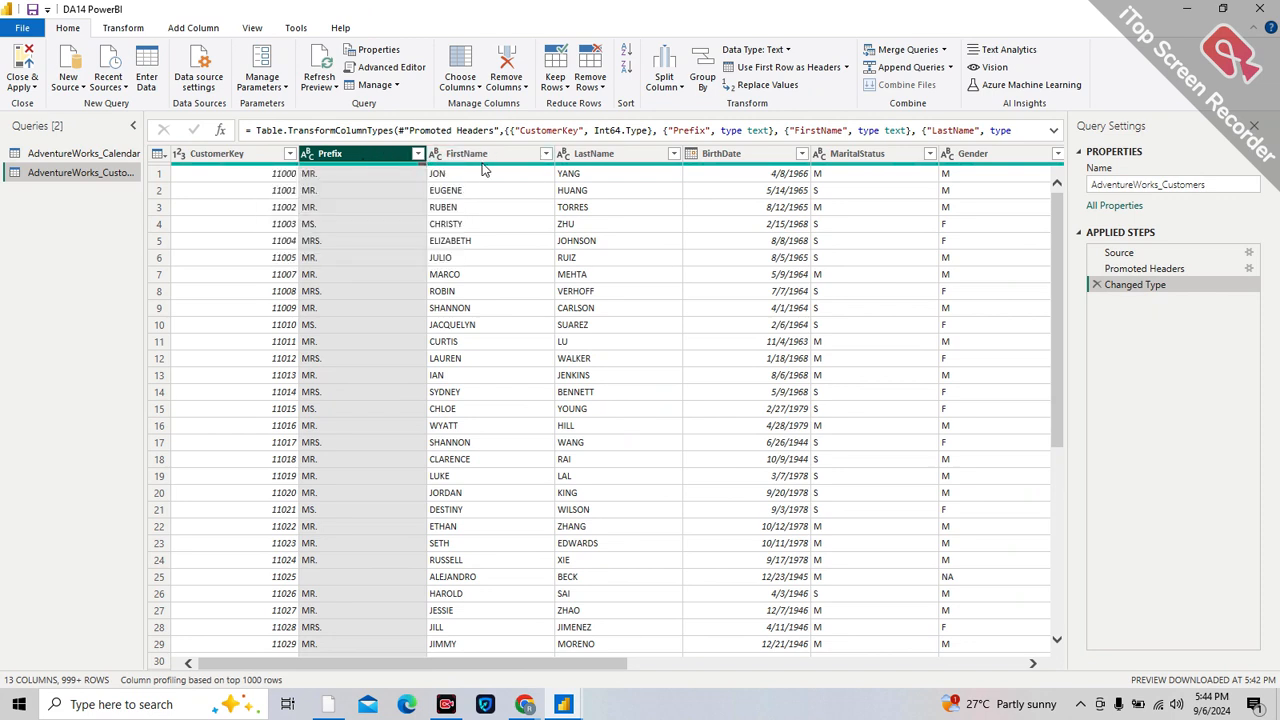
Step: Merge the Prefix, LastName and FirstName columns, in that order, into a new space-separated column named Full Name
{"action": "left_click", "coordinate": [603, 156], "text": "ctrl"}
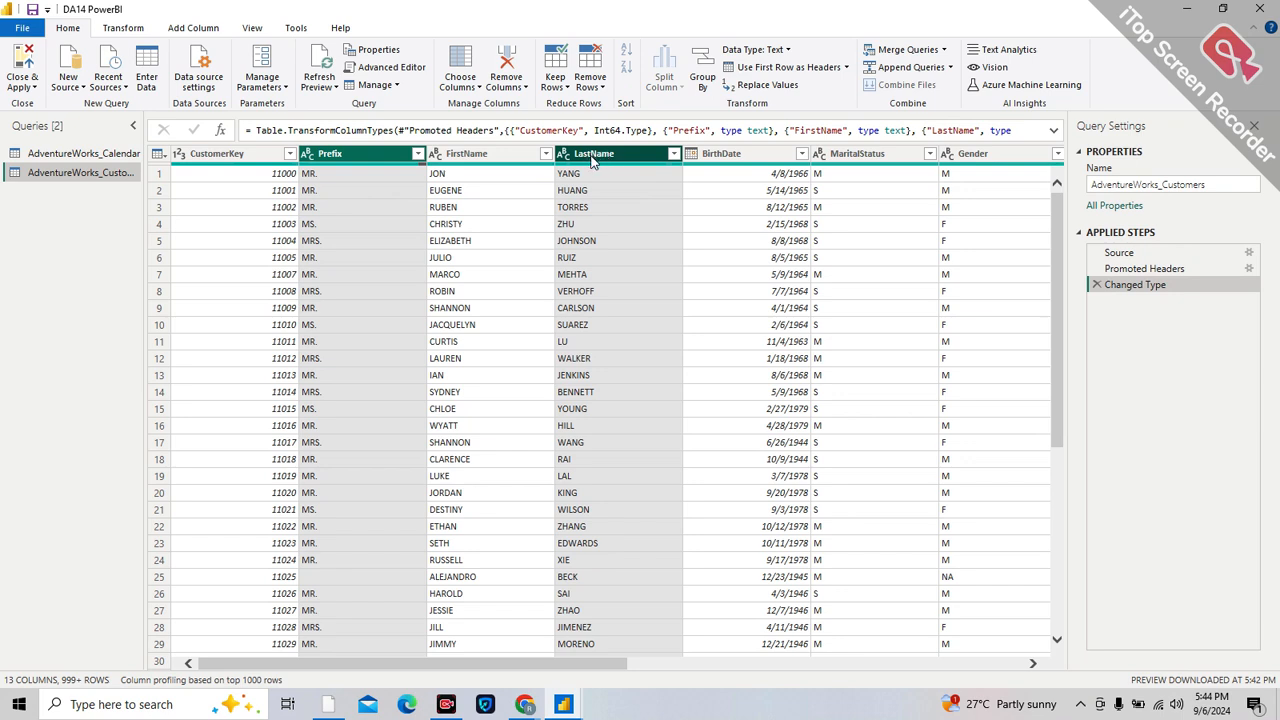
{"action": "left_click", "coordinate": [482, 158], "text": "ctrl"}
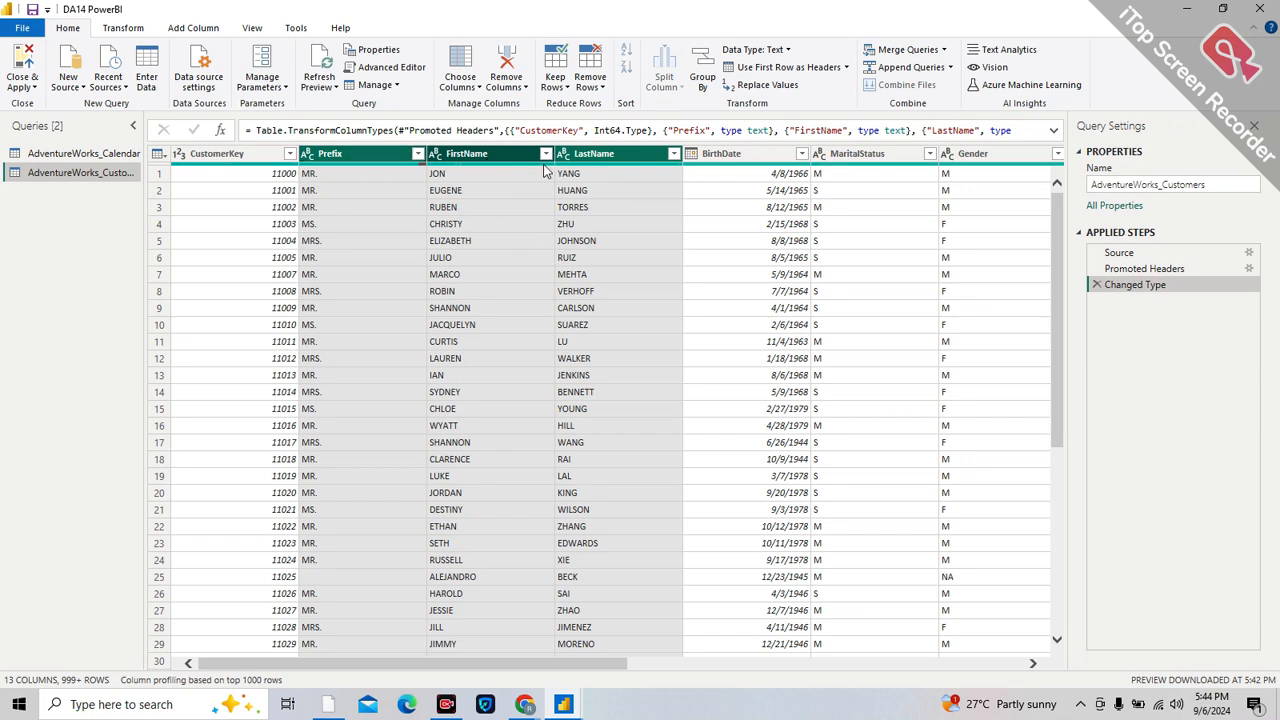
{"action": "mouse_move", "coordinate": [482, 217]}
{"action": "left_click", "coordinate": [185, 30]}
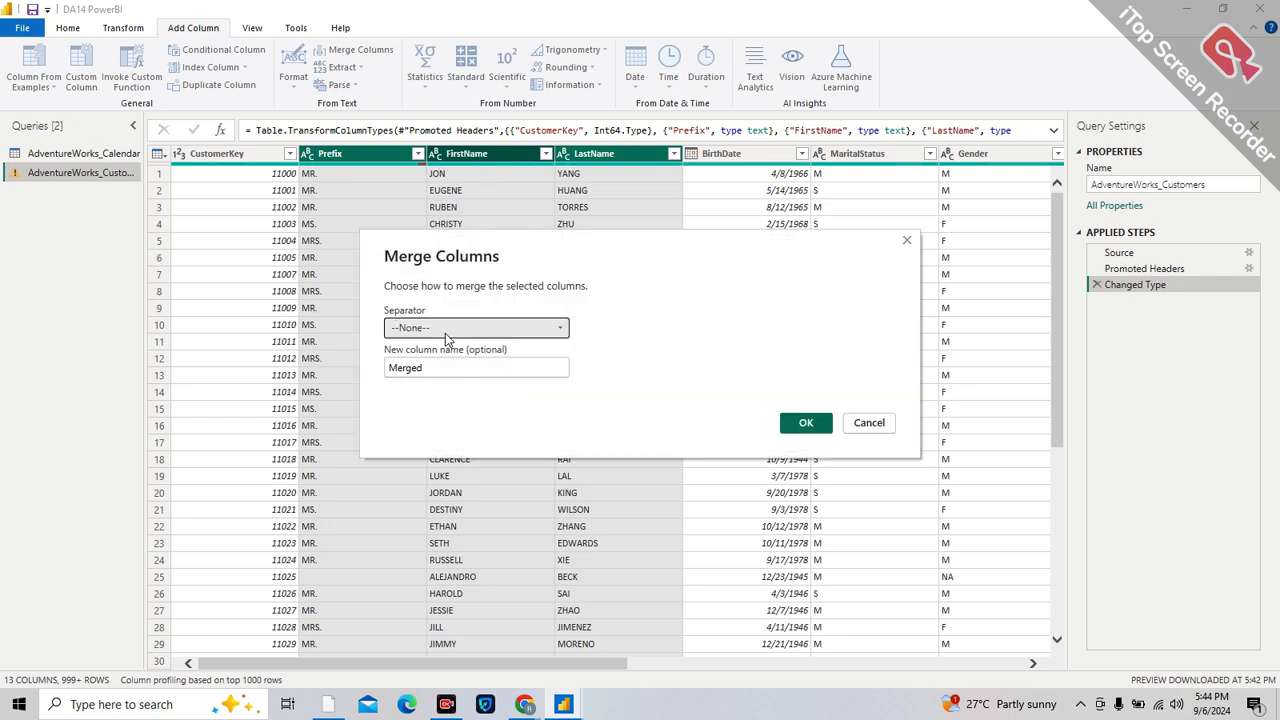
{"action": "double_click", "coordinate": [433, 369]}
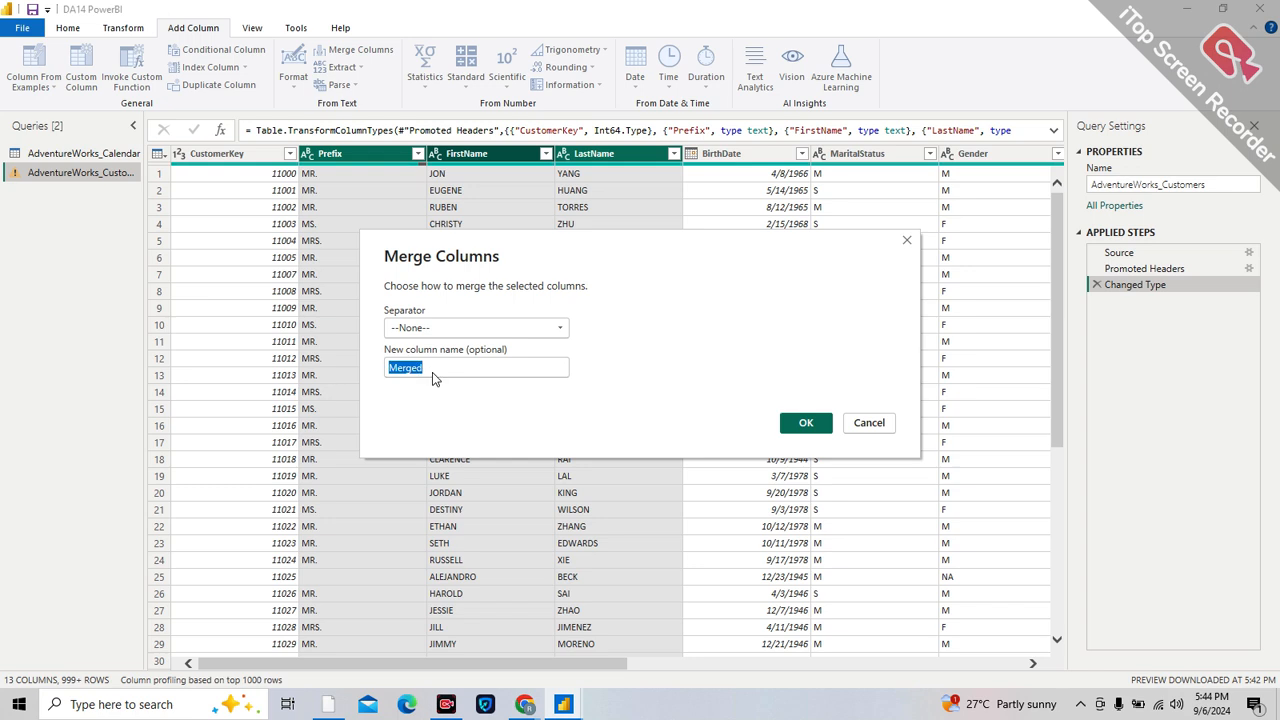
{"action": "key", "text": "BackSpace"}
{"action": "type", "text": "Full Name"}
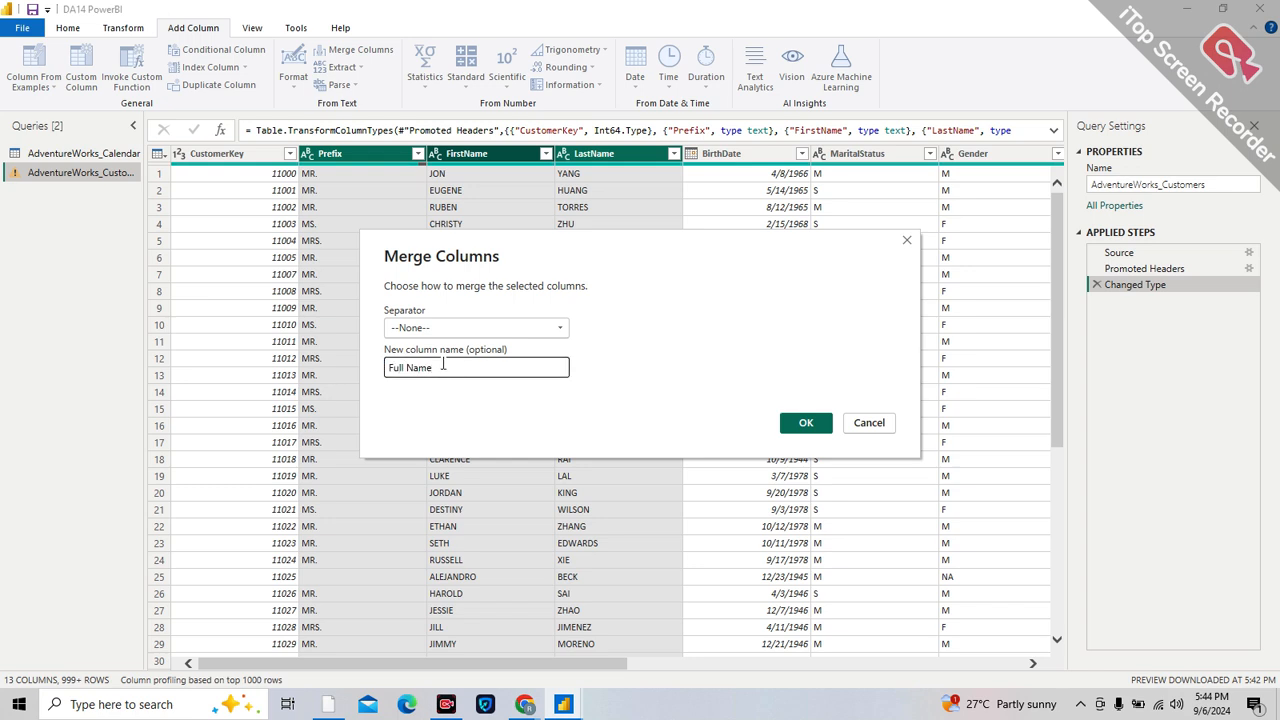
{"action": "left_click", "coordinate": [427, 332]}
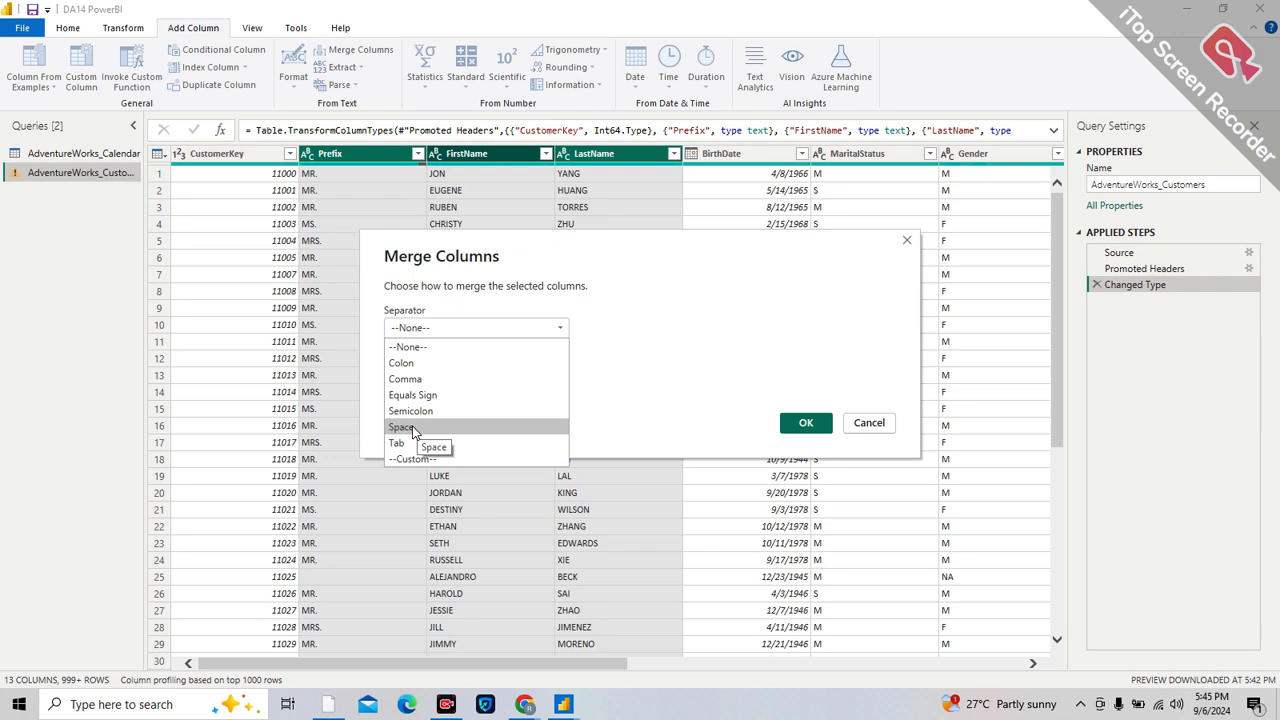
{"action": "left_click", "coordinate": [412, 427]}
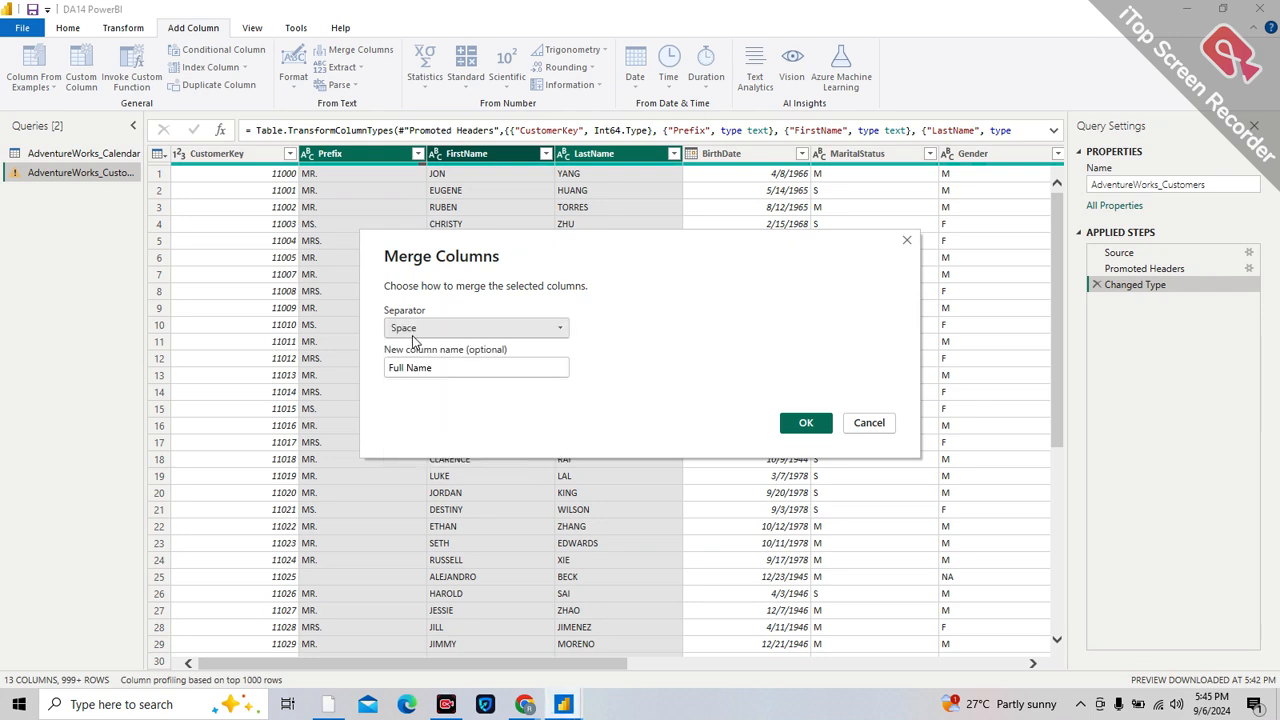
{"action": "left_click", "coordinate": [812, 422]}
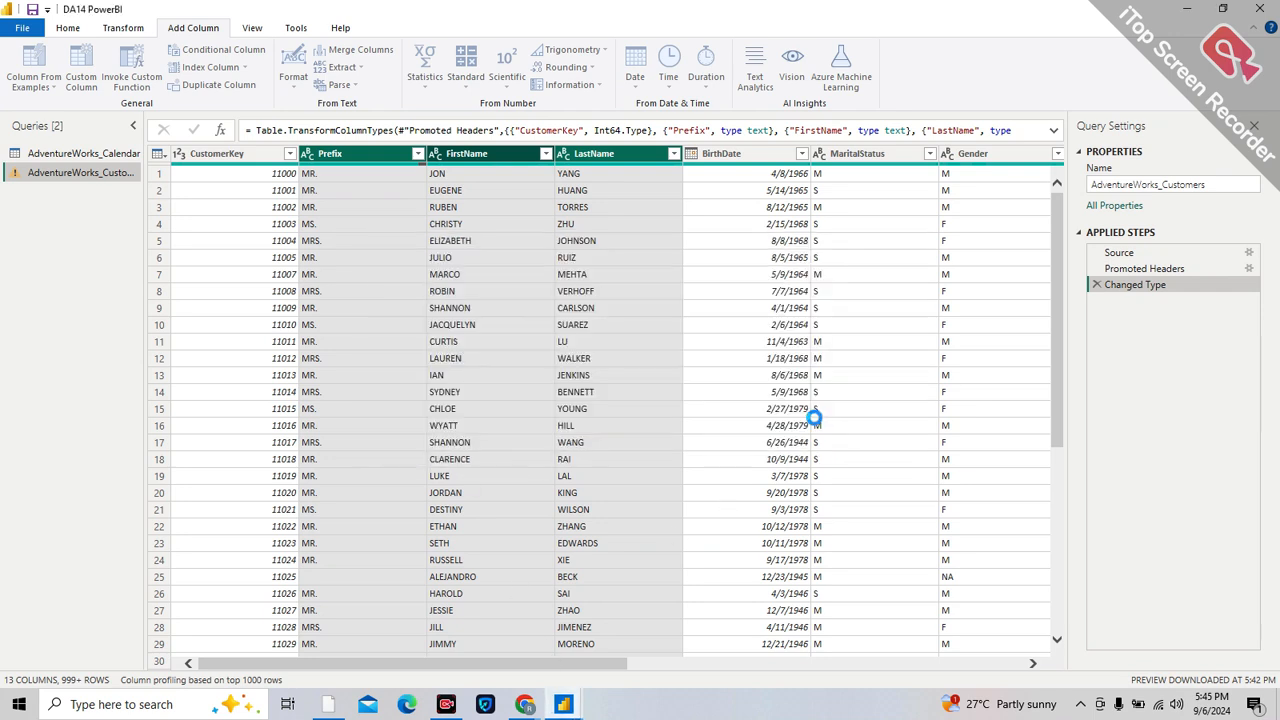
Step: Switch to Google Meet, admit the waiting participant and lower the raised hand, and return to the Power Query Editor
{"action": "mouse_move", "coordinate": [525, 704]}
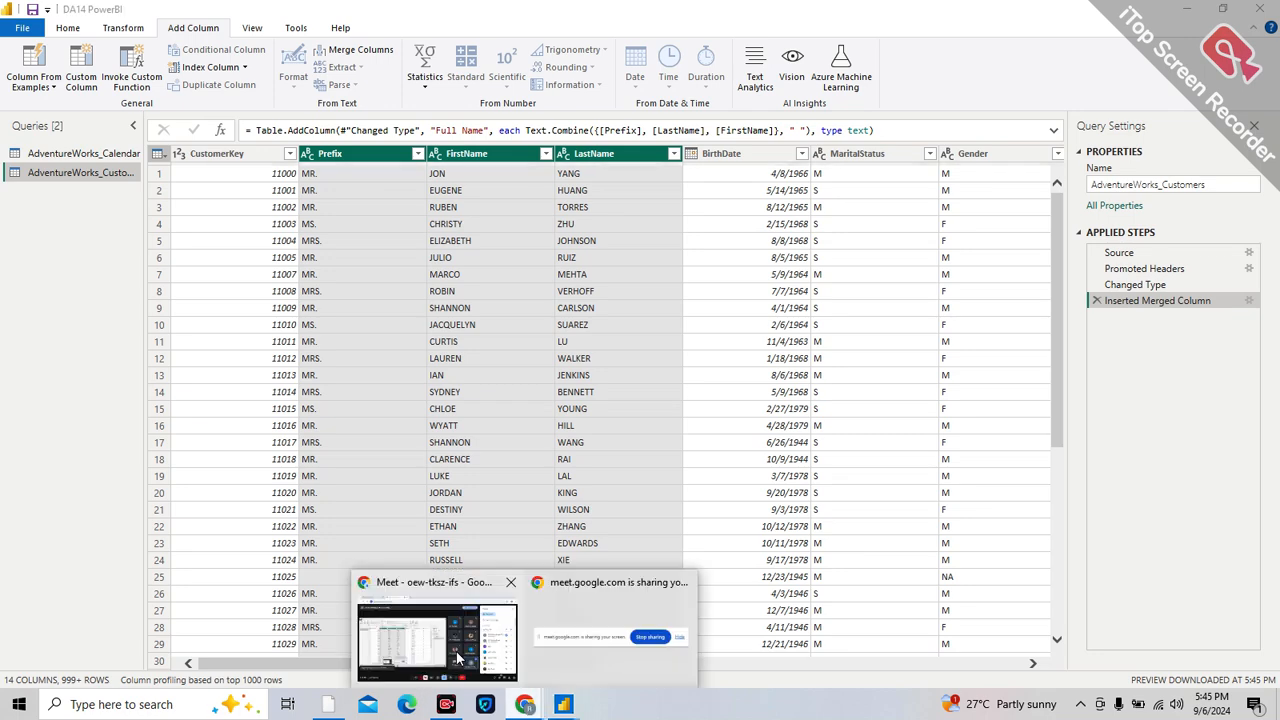
{"action": "left_click", "coordinate": [437, 640]}
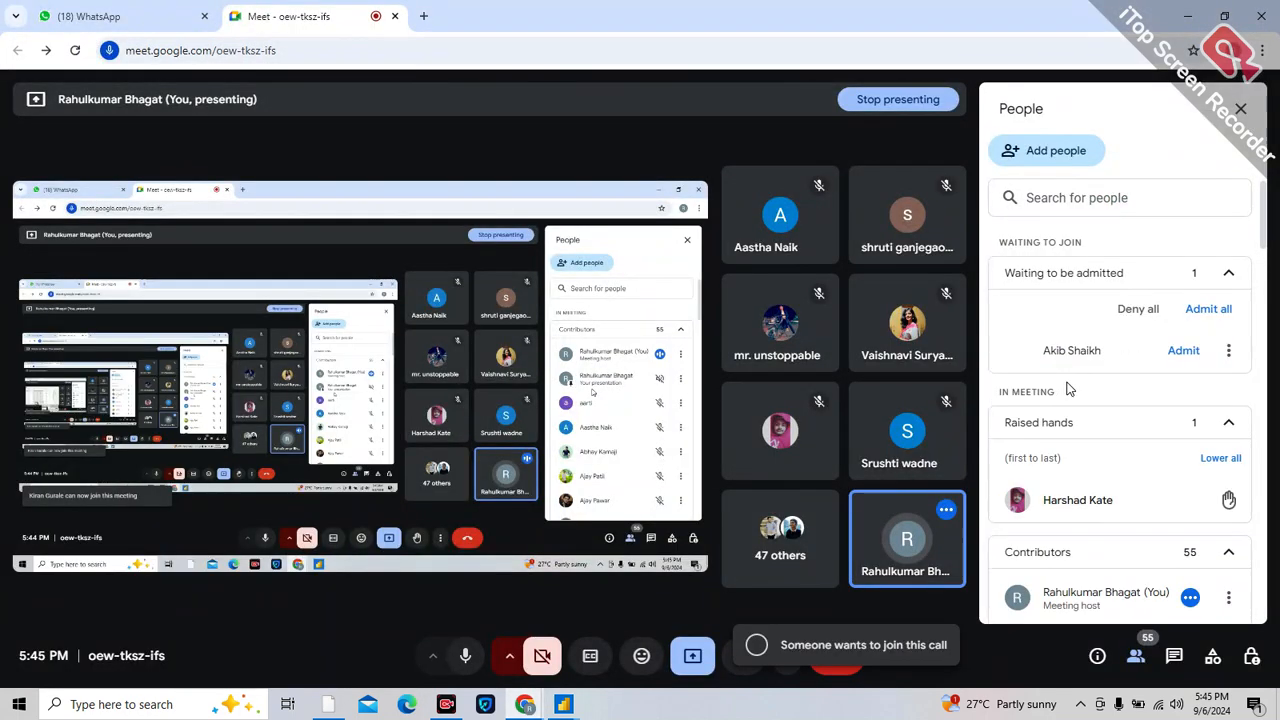
{"action": "left_click", "coordinate": [1183, 352]}
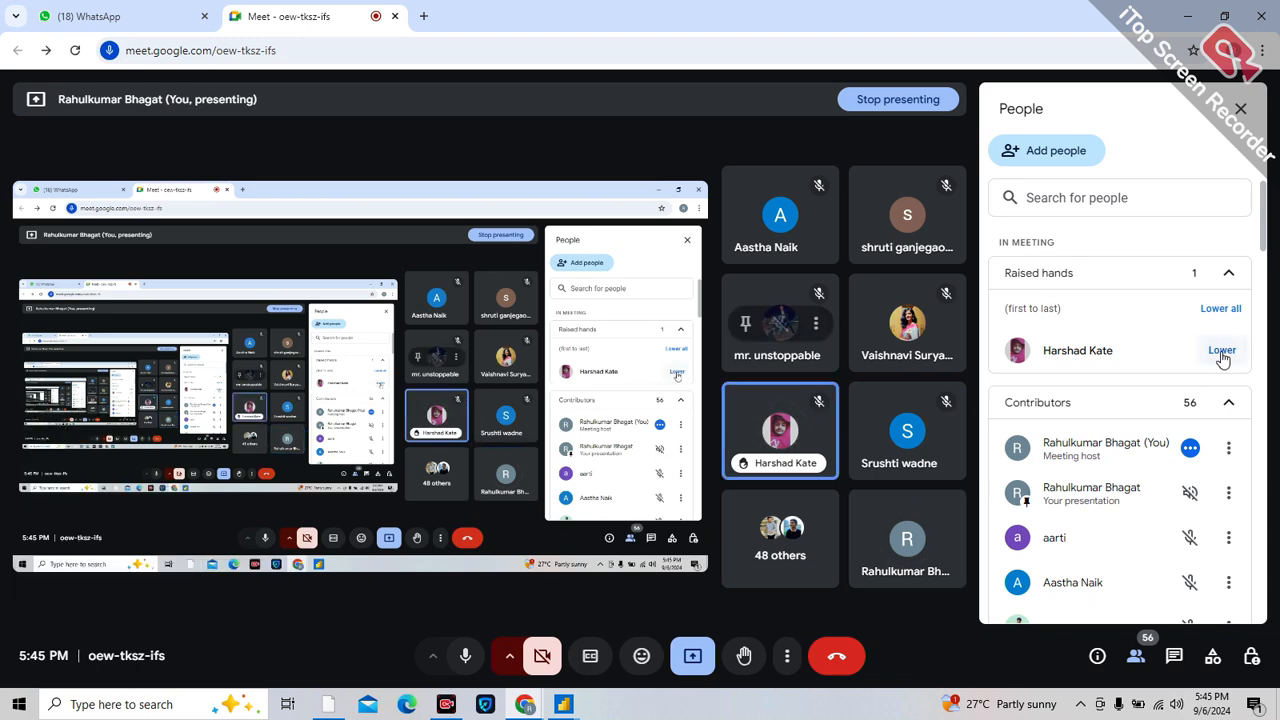
{"action": "left_click", "coordinate": [1221, 351]}
{"action": "mouse_move", "coordinate": [564, 704]}
{"action": "left_click", "coordinate": [649, 656]}
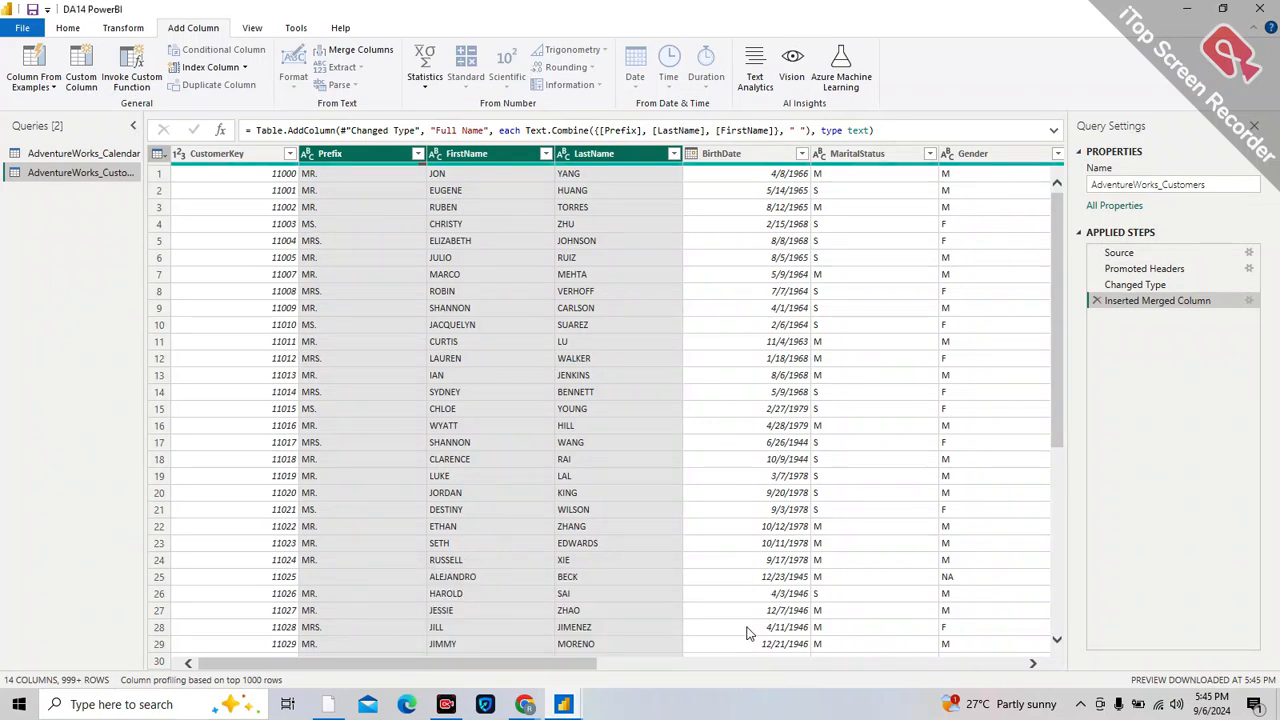
Step: Examine the new Full Name column at the end of the customers table to check the order of the merged names
{"action": "scroll", "coordinate": [740, 648], "scroll_direction": "right", "scroll_amount": 5}
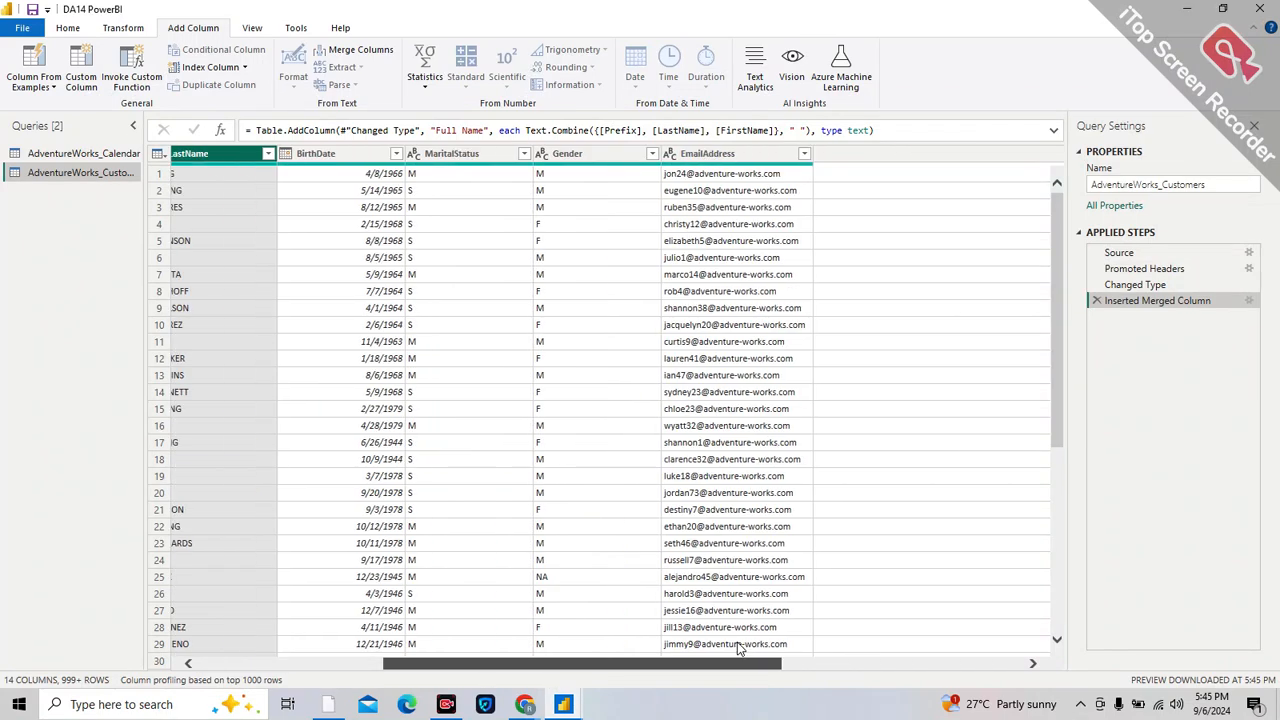
{"action": "scroll", "coordinate": [740, 648], "scroll_direction": "right", "scroll_amount": 5}
{"action": "scroll", "coordinate": [900, 640], "scroll_direction": "left", "scroll_amount": 10}
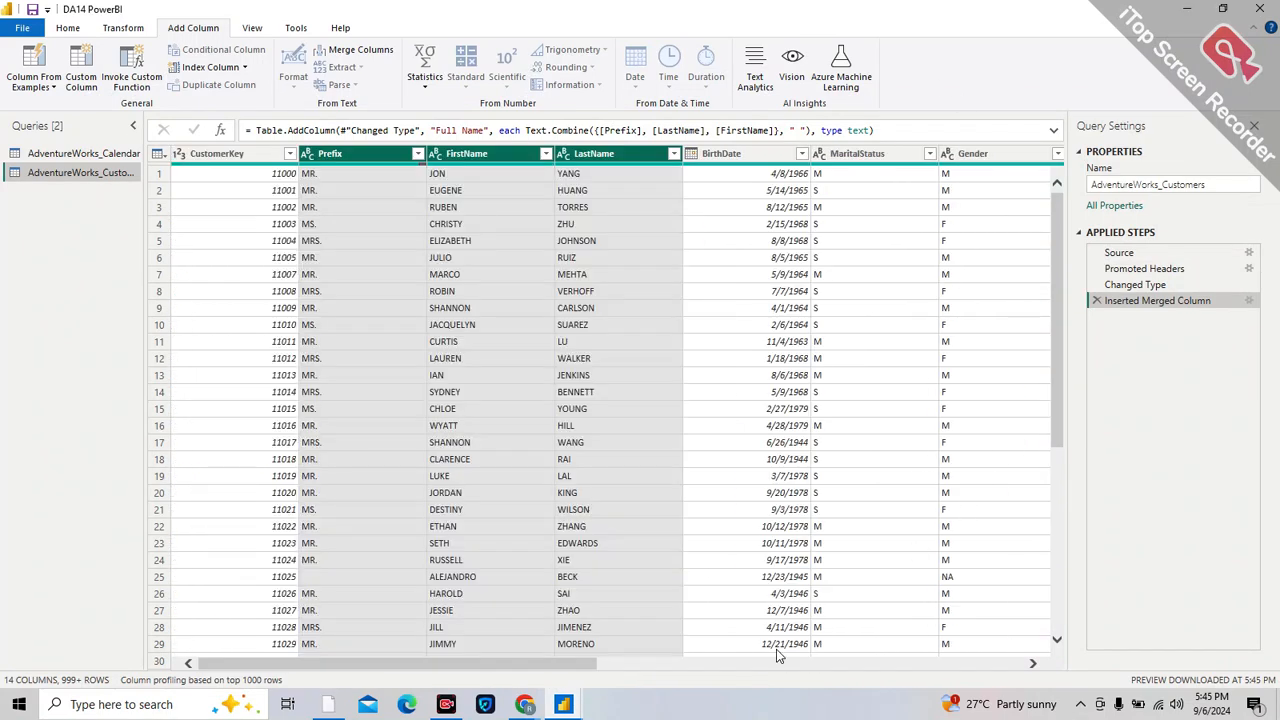
{"action": "left_click_drag", "start_coordinate": [565, 664], "coordinate": [1000, 664]}
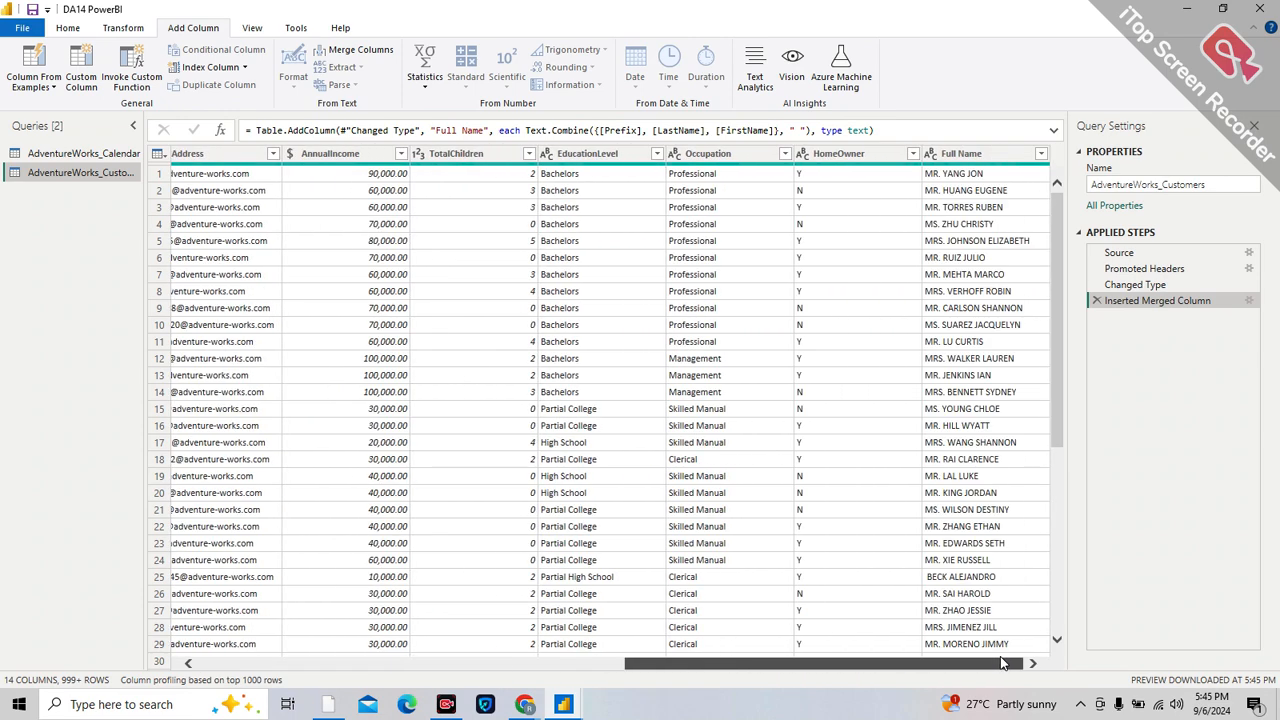
{"action": "left_click", "coordinate": [958, 160]}
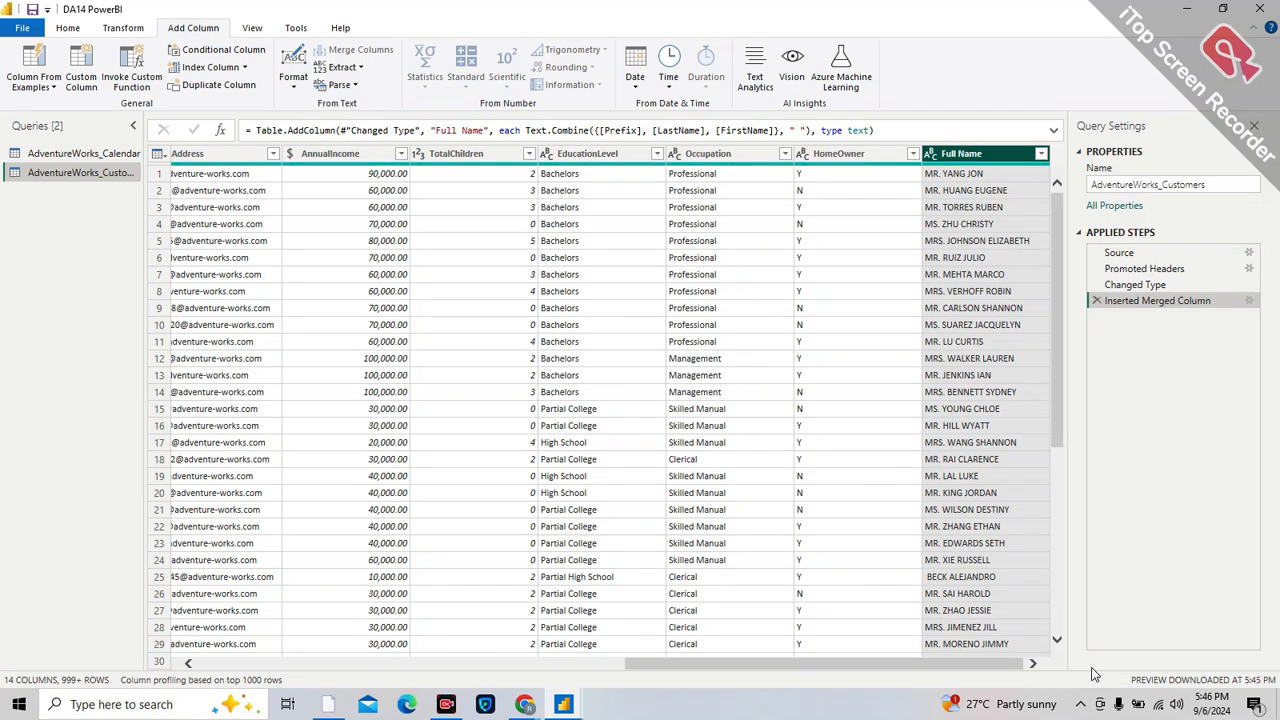
Step: Search Windows for the screen resolution setting and open the Display settings
{"action": "left_click", "coordinate": [133, 708]}
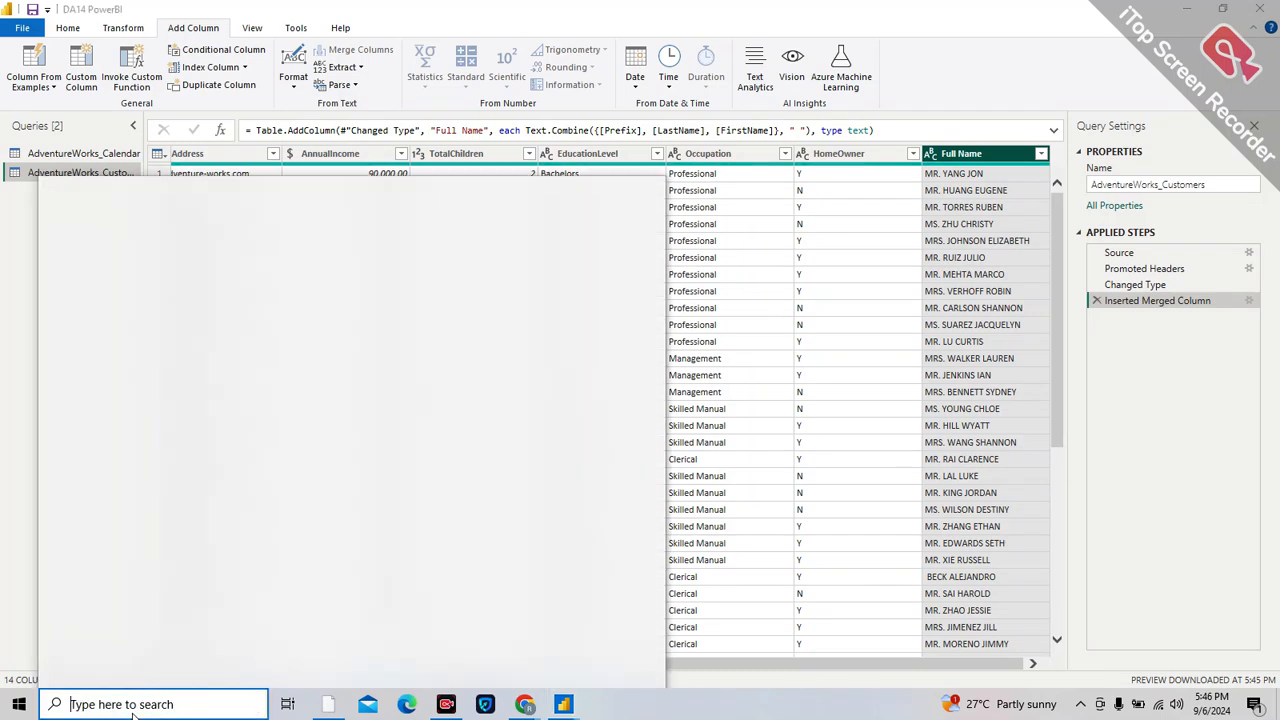
{"action": "type", "text": "sree"}
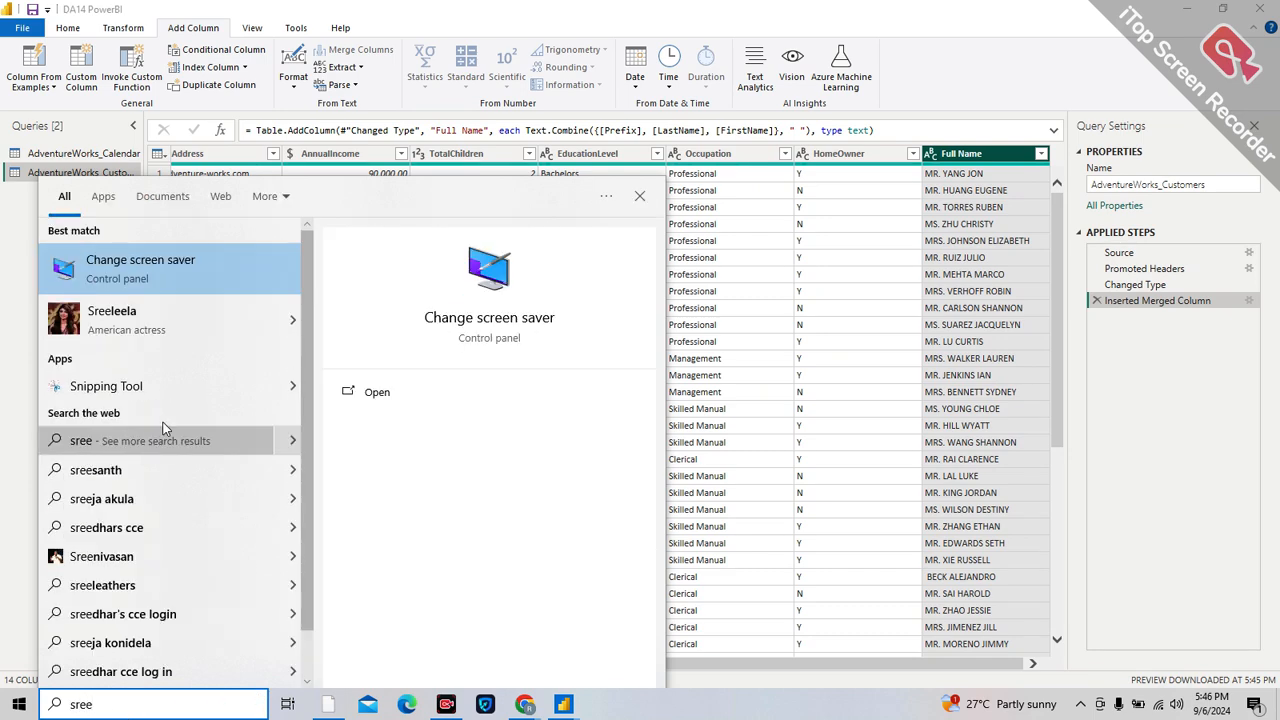
{"action": "type", "text": "n"}
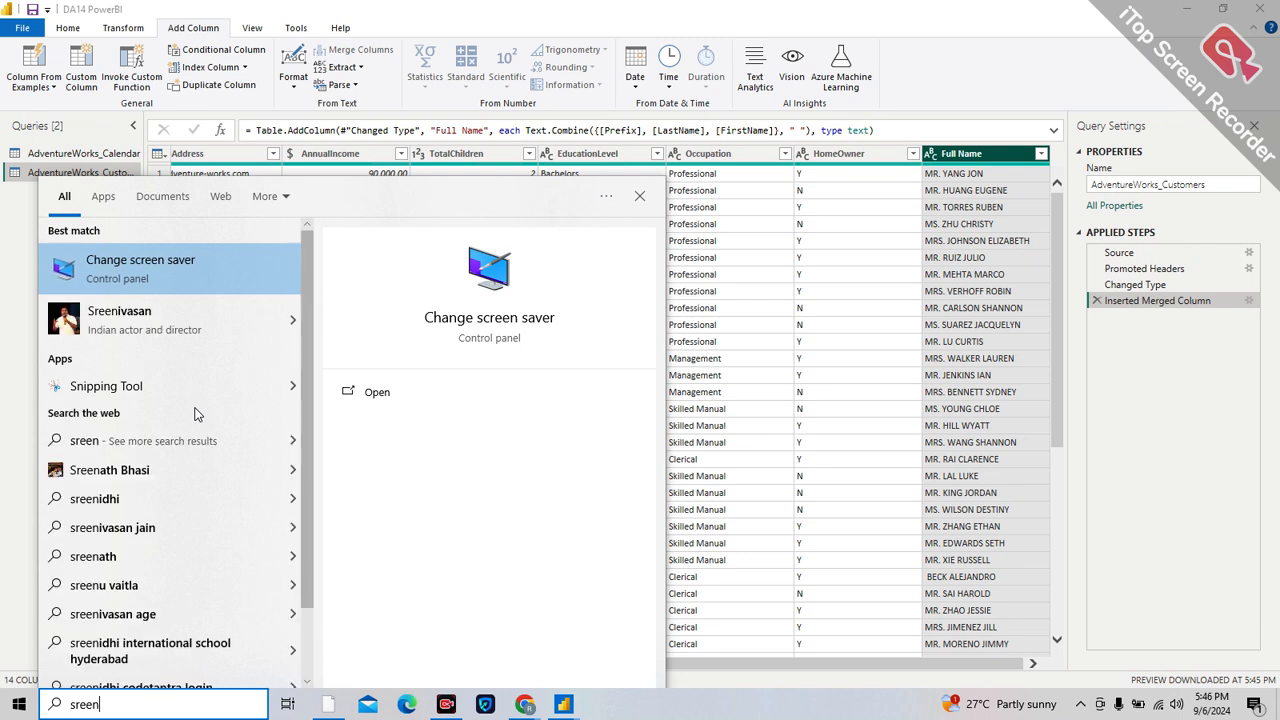
{"action": "type", "text": " res"}
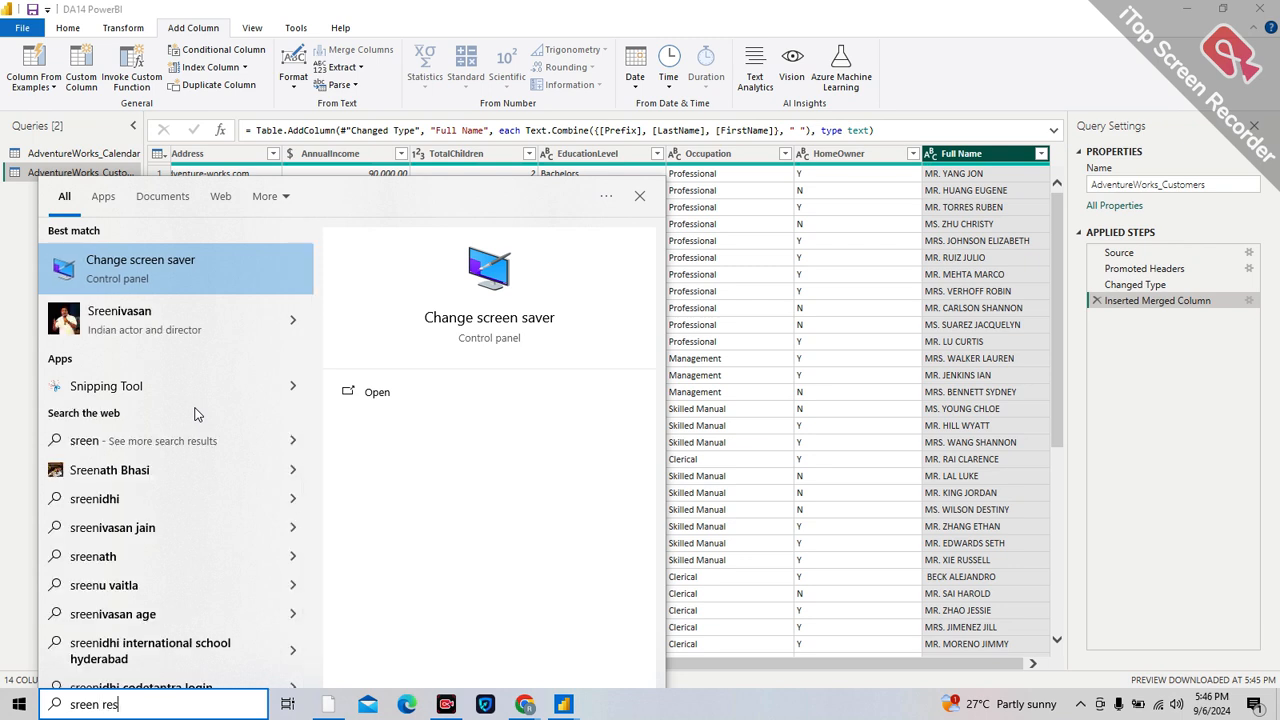
{"action": "left_click", "coordinate": [182, 288]}
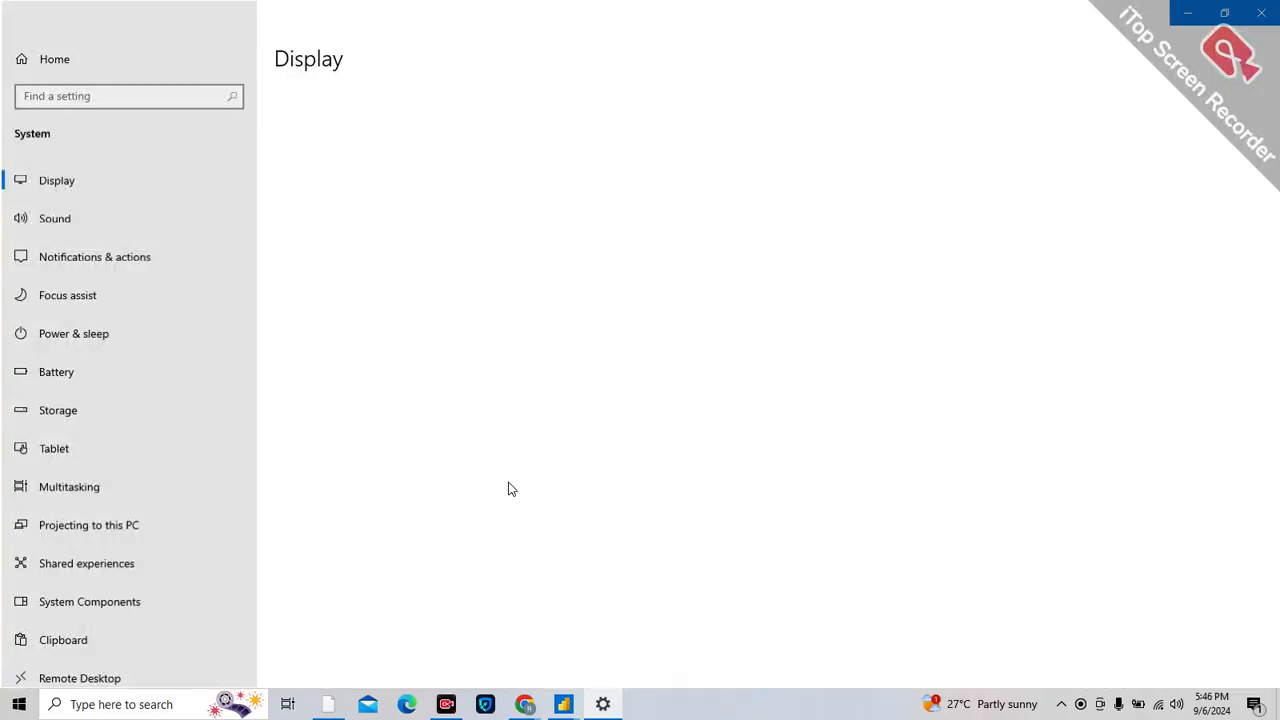
Step: Set the display scale for text, apps and other items to 125%, keeping the current screen resolution
{"action": "left_click", "coordinate": [474, 548]}
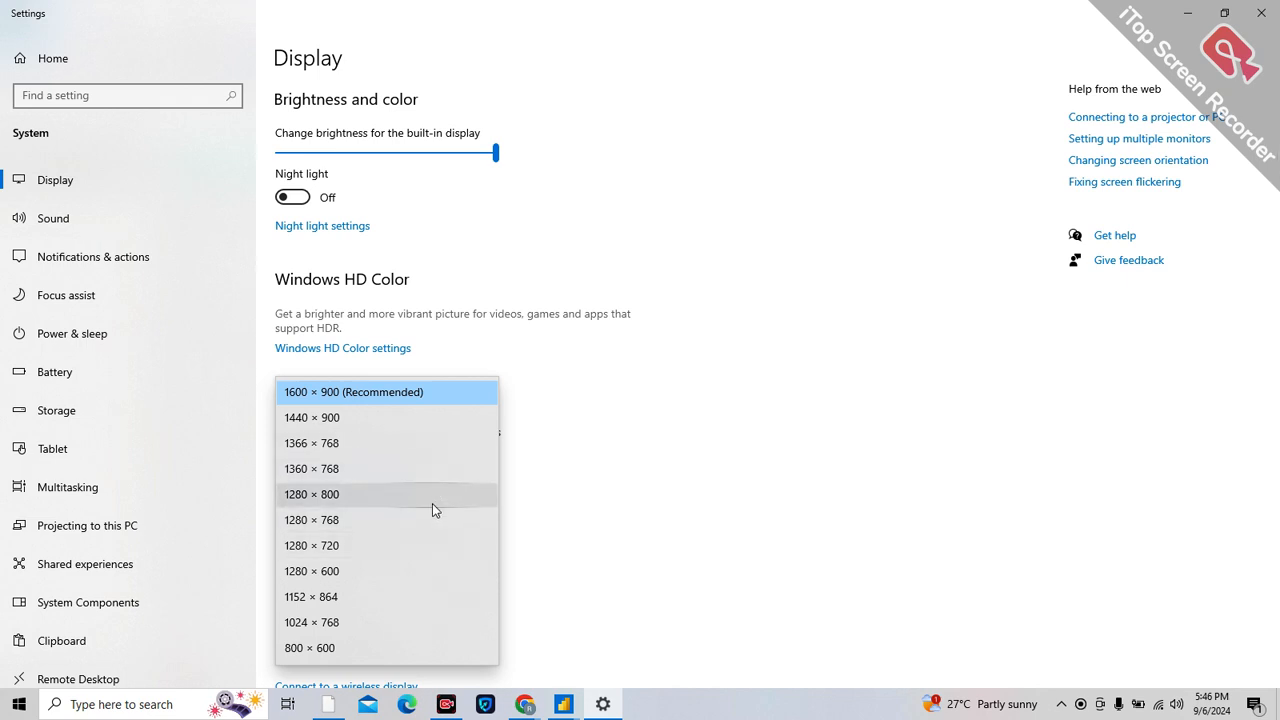
{"action": "left_click", "coordinate": [643, 463]}
{"action": "left_click", "coordinate": [486, 462]}
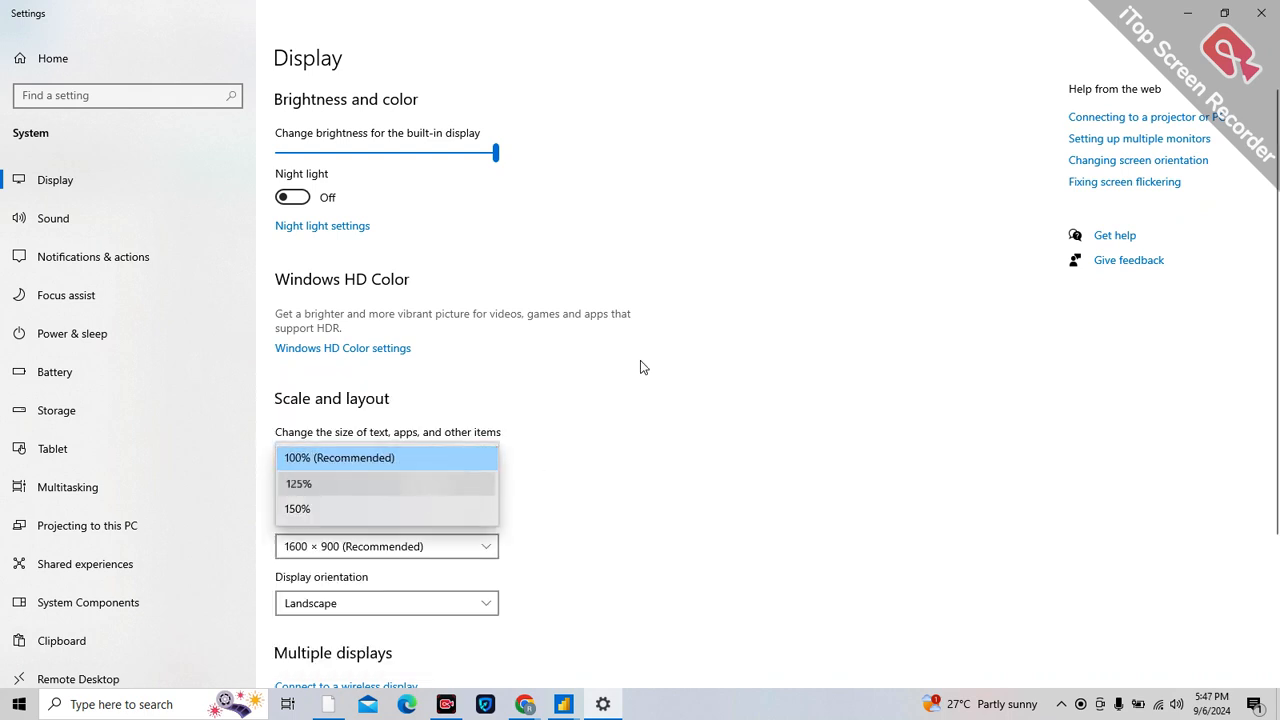
{"action": "key", "text": "Down"}
{"action": "key", "text": "Return"}
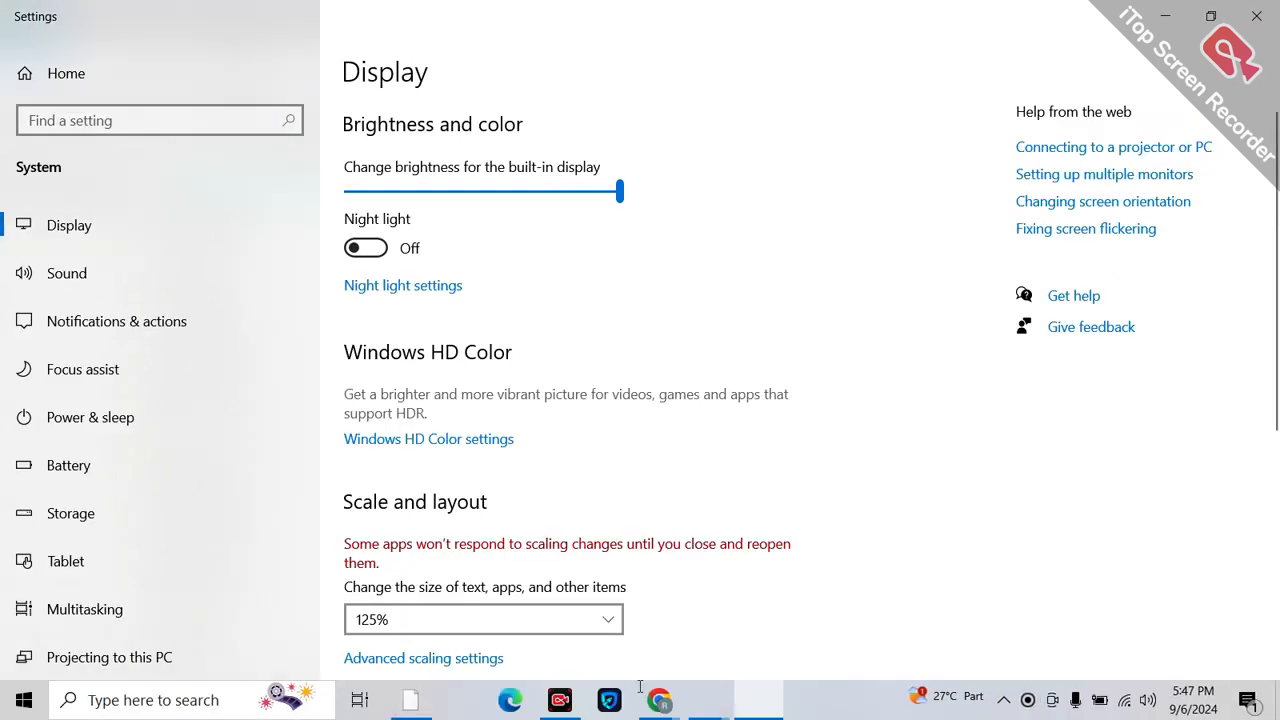
Step: Return to the Power Query Editor and review the name order in the Full Name column of the customers query
{"action": "left_click", "coordinate": [659, 700]}
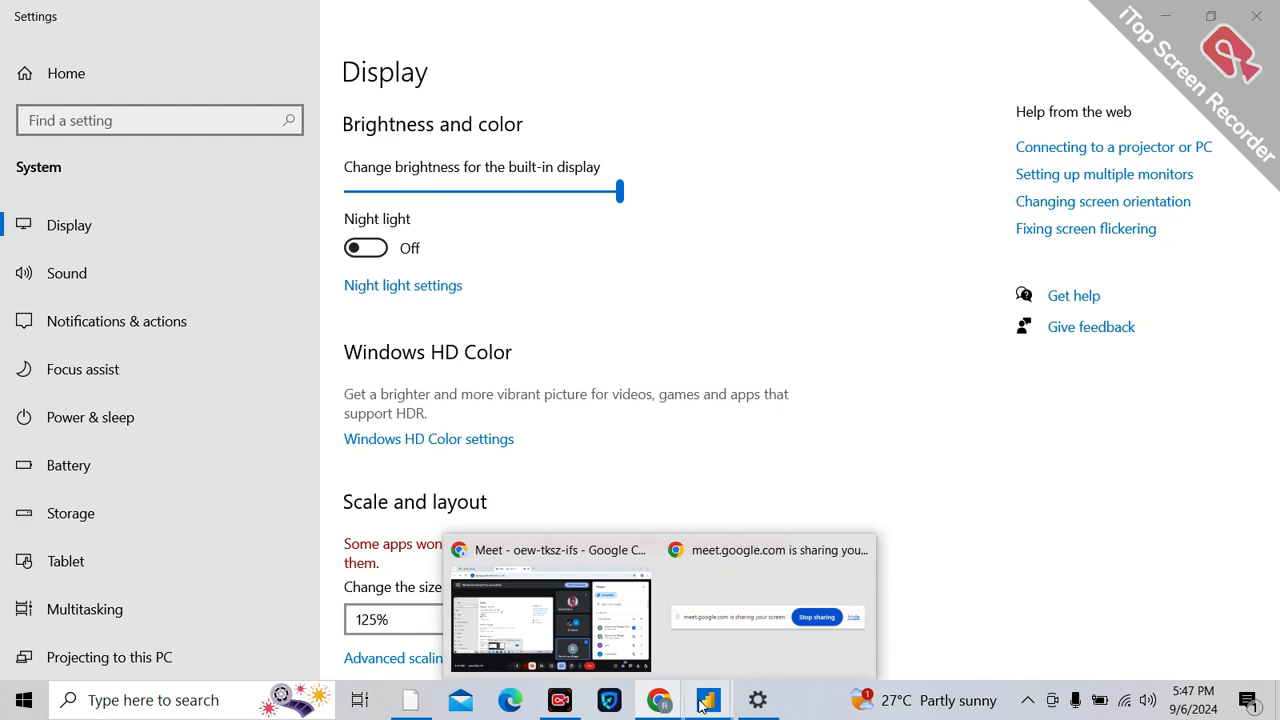
{"action": "left_click", "coordinate": [702, 702]}
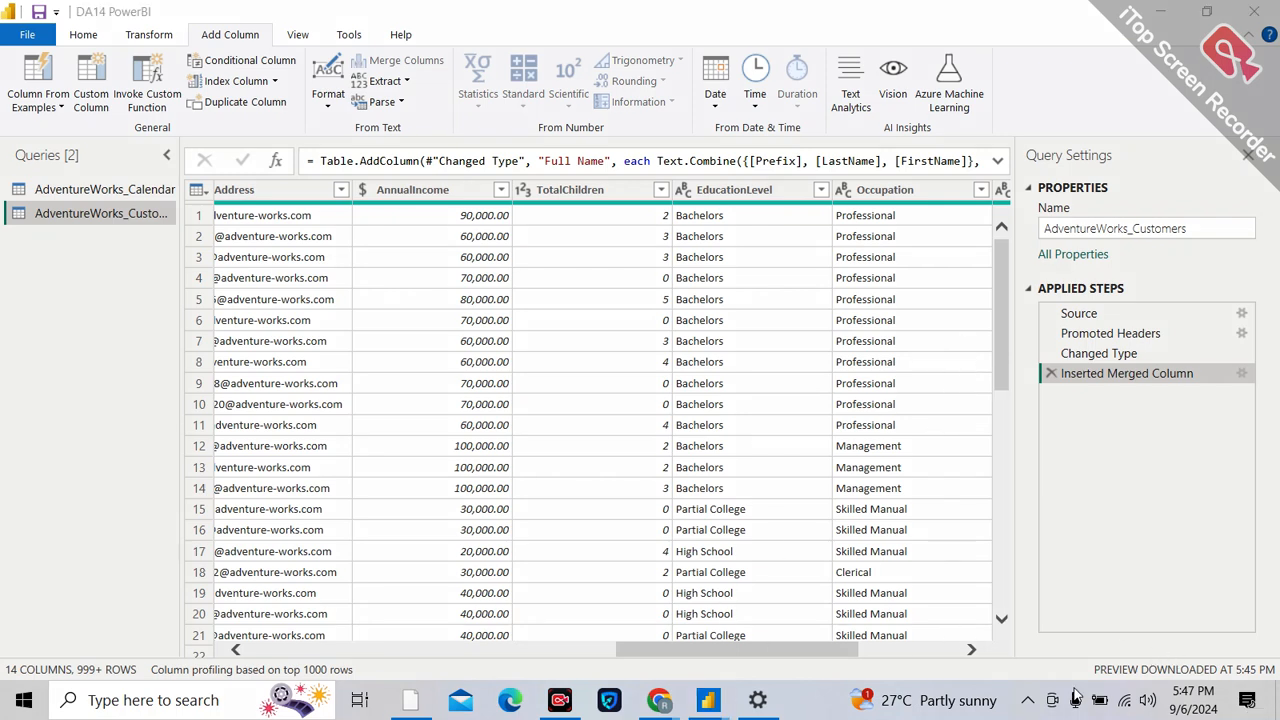
{"action": "left_click_drag", "start_coordinate": [766, 654], "coordinate": [866, 654]}
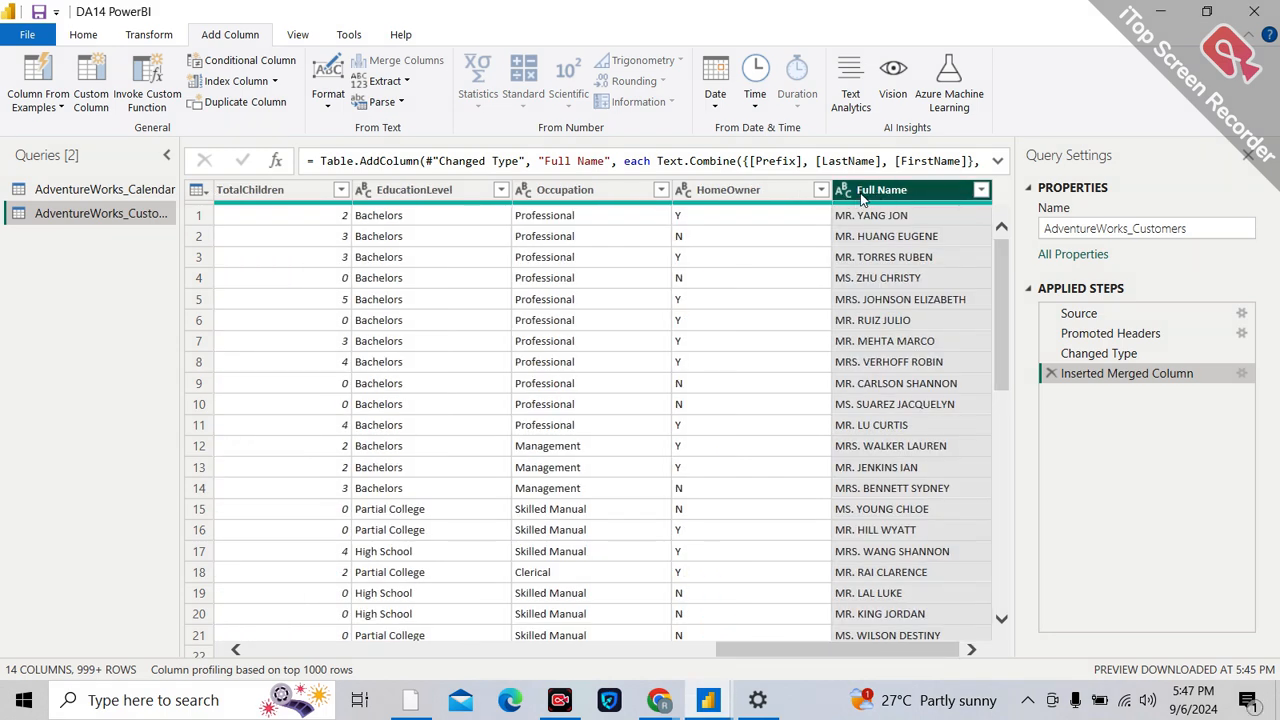
{"action": "mouse_move", "coordinate": [843, 210]}
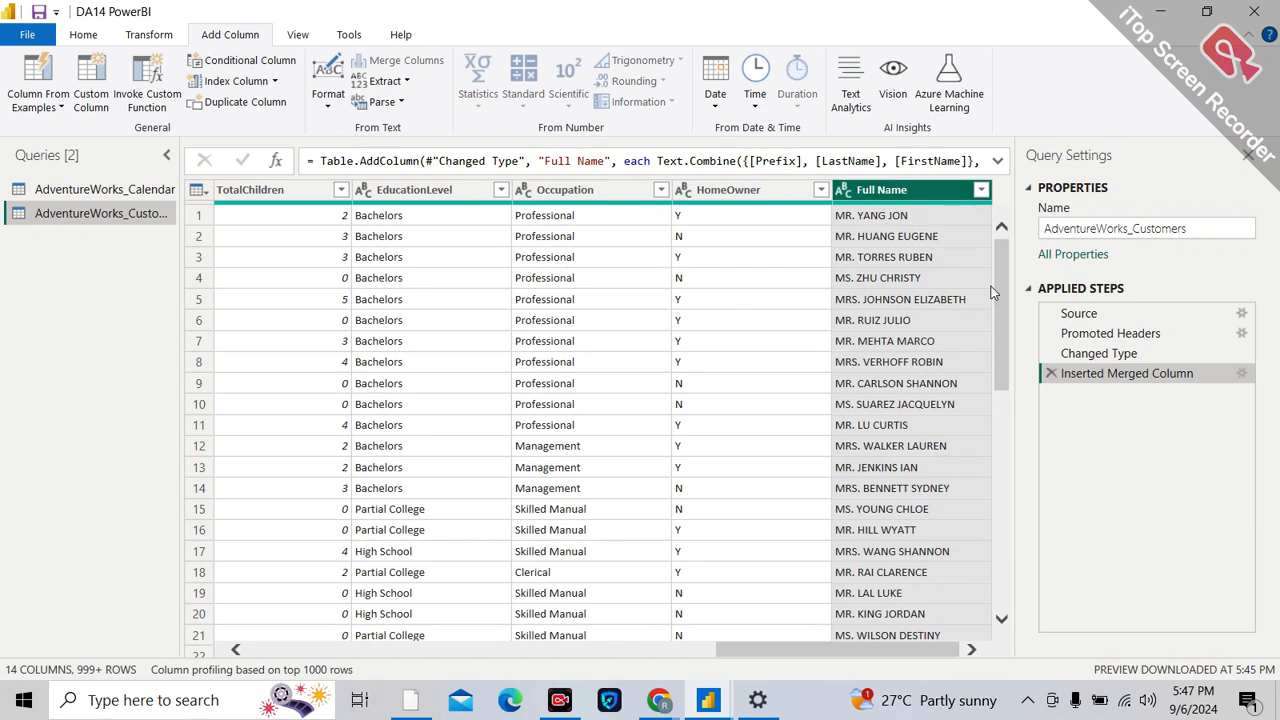
Step: Remove the Inserted Merged Column step from the customers query
{"action": "left_click", "coordinate": [1052, 373]}
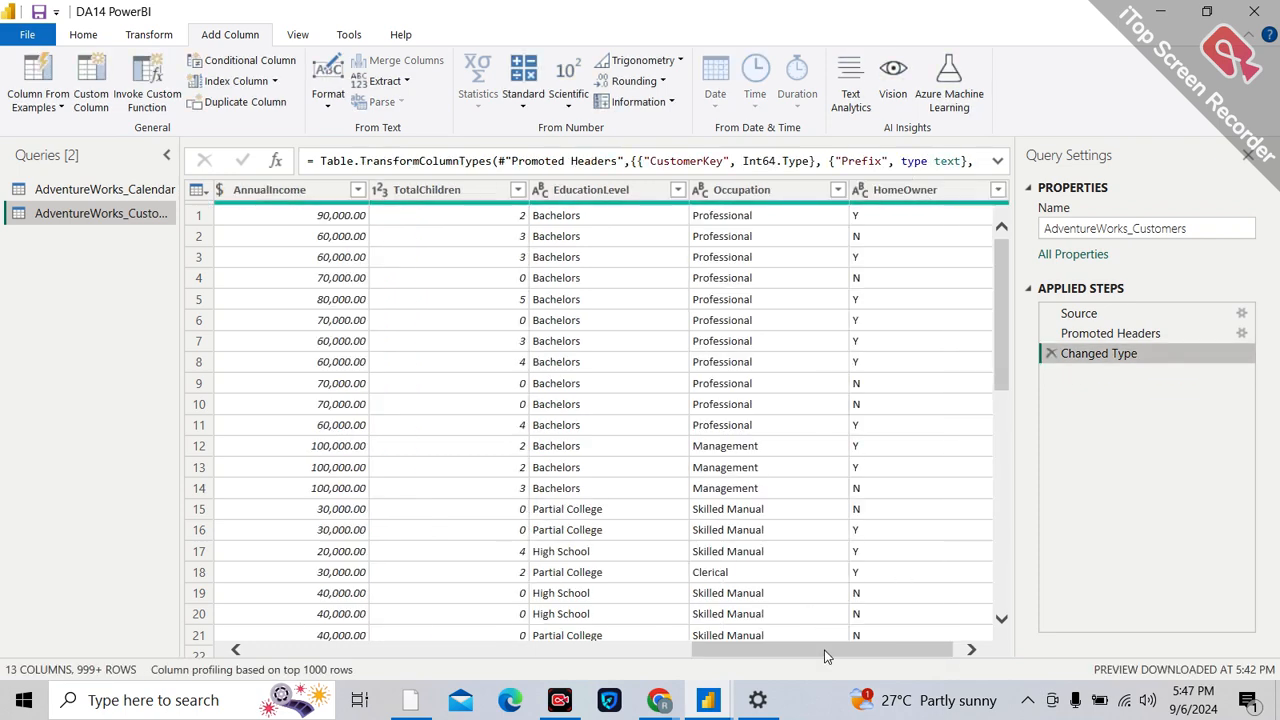
{"action": "left_click_drag", "start_coordinate": [843, 650], "coordinate": [909, 645]}
{"action": "left_click_drag", "start_coordinate": [853, 649], "coordinate": [251, 663]}
Step: Merge the Prefix, FirstName and LastName columns in that order into a new Full Name column, separated by a space
{"action": "left_click", "coordinate": [449, 196]}
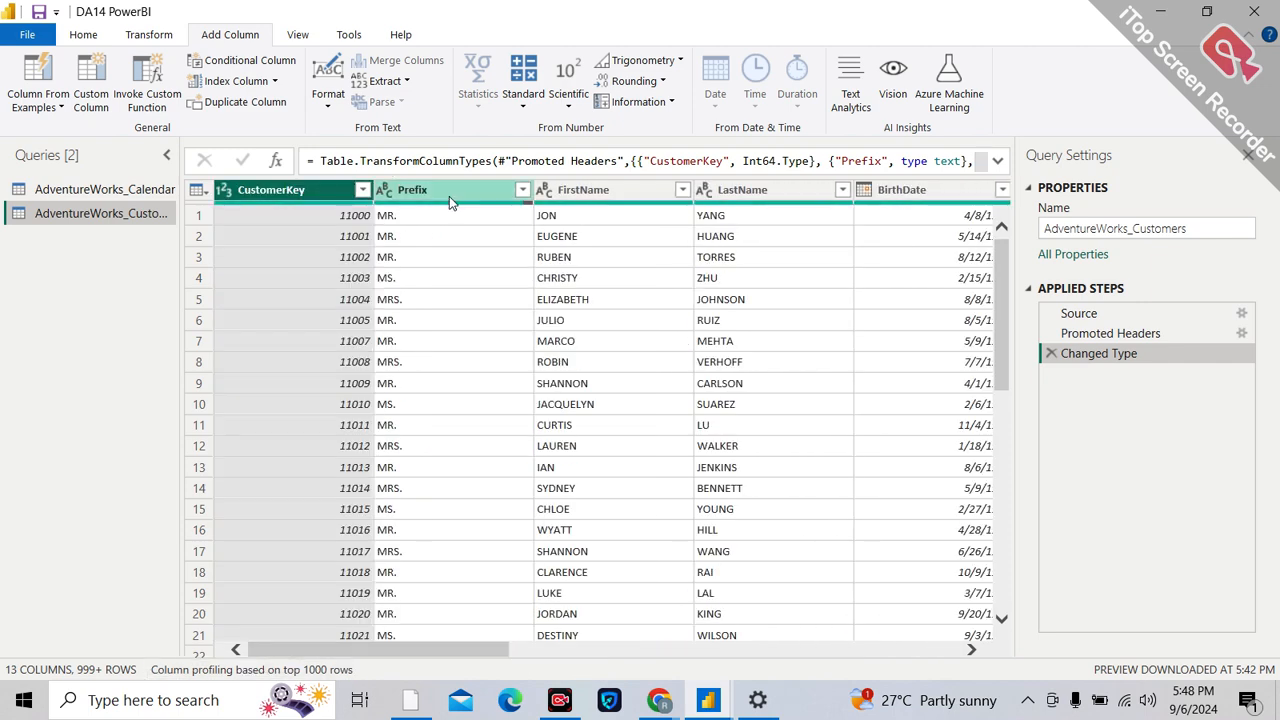
{"action": "left_click", "coordinate": [600, 189], "text": "ctrl"}
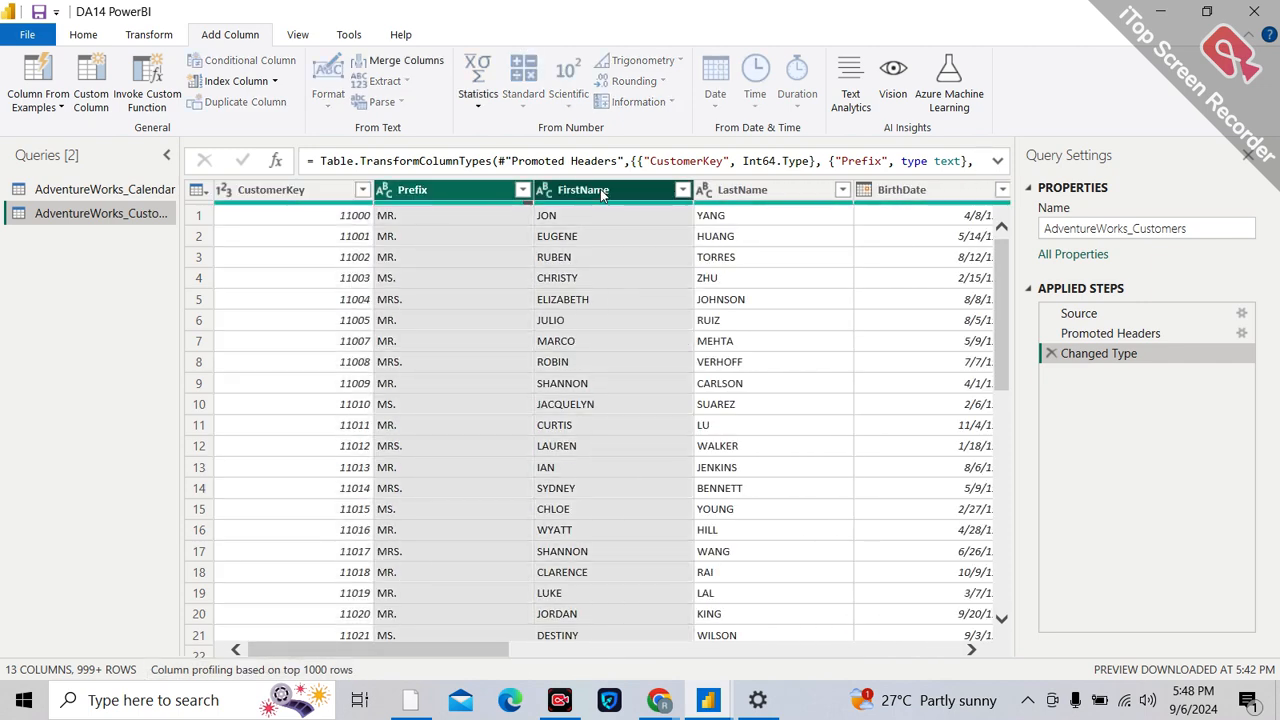
{"action": "left_click", "coordinate": [769, 189], "text": "ctrl"}
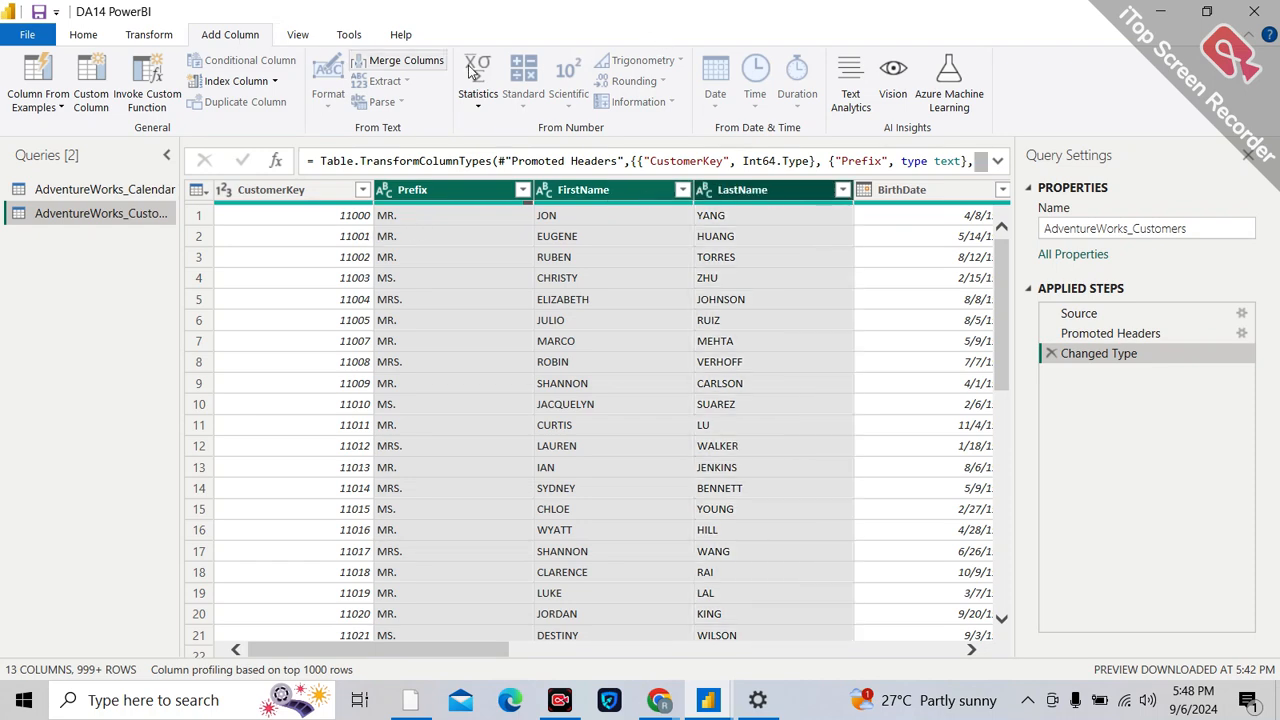
{"action": "left_click", "coordinate": [417, 64]}
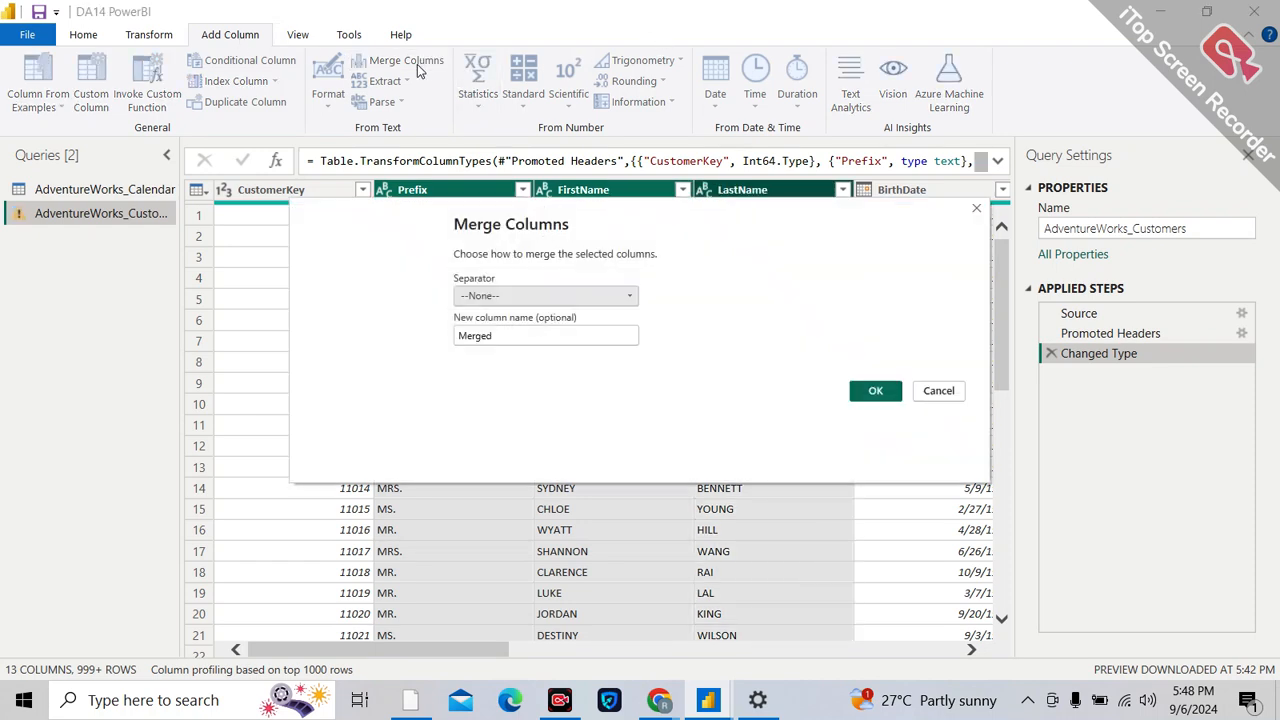
{"action": "left_click", "coordinate": [508, 295]}
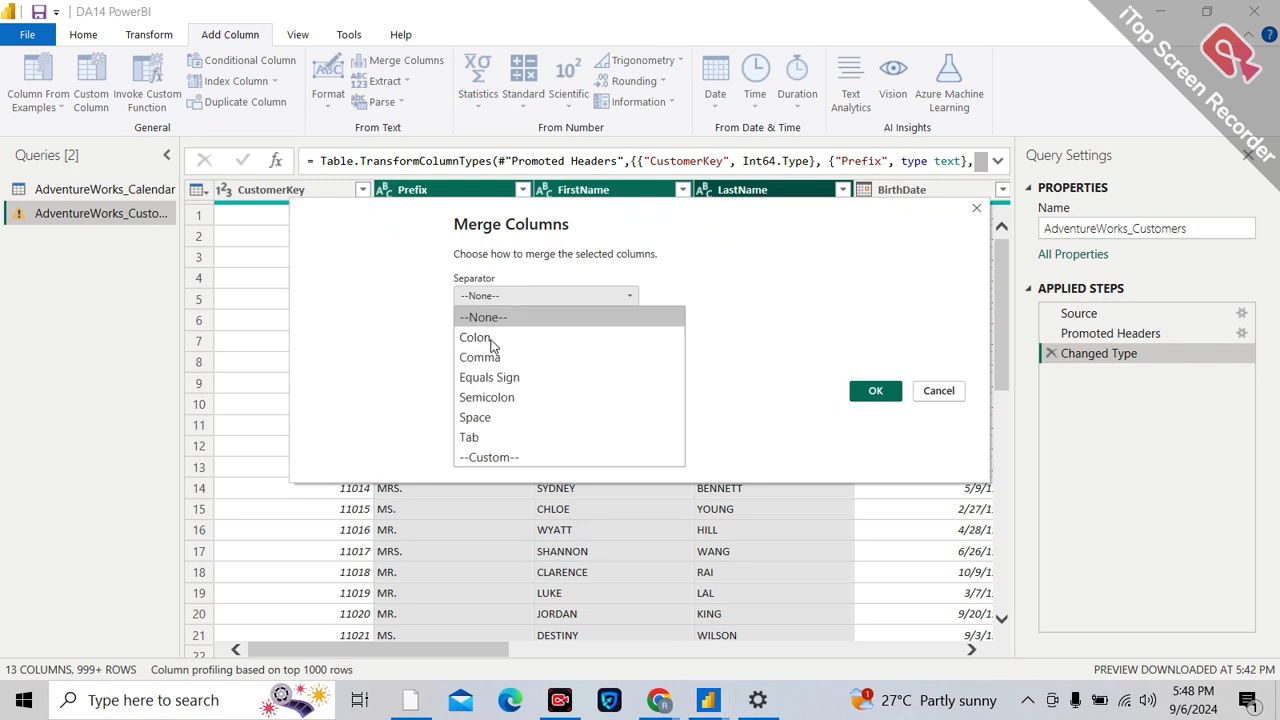
{"action": "left_click", "coordinate": [481, 420]}
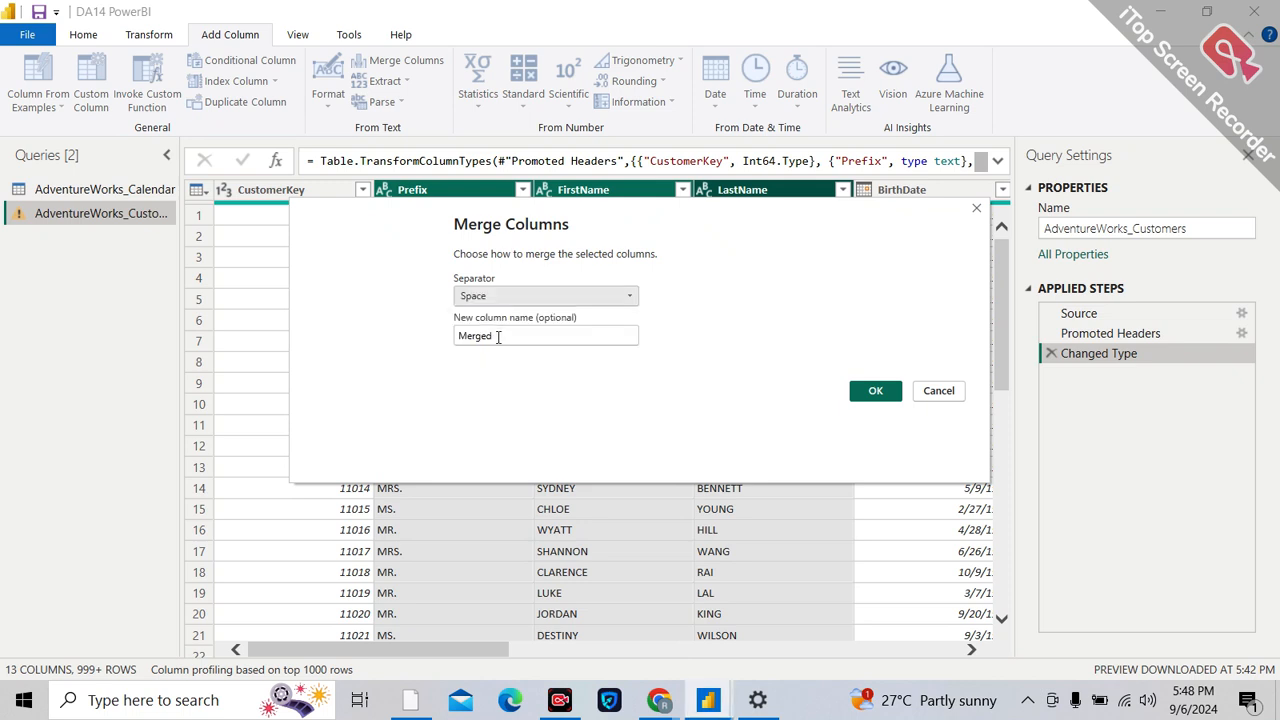
{"action": "double_click", "coordinate": [497, 337]}
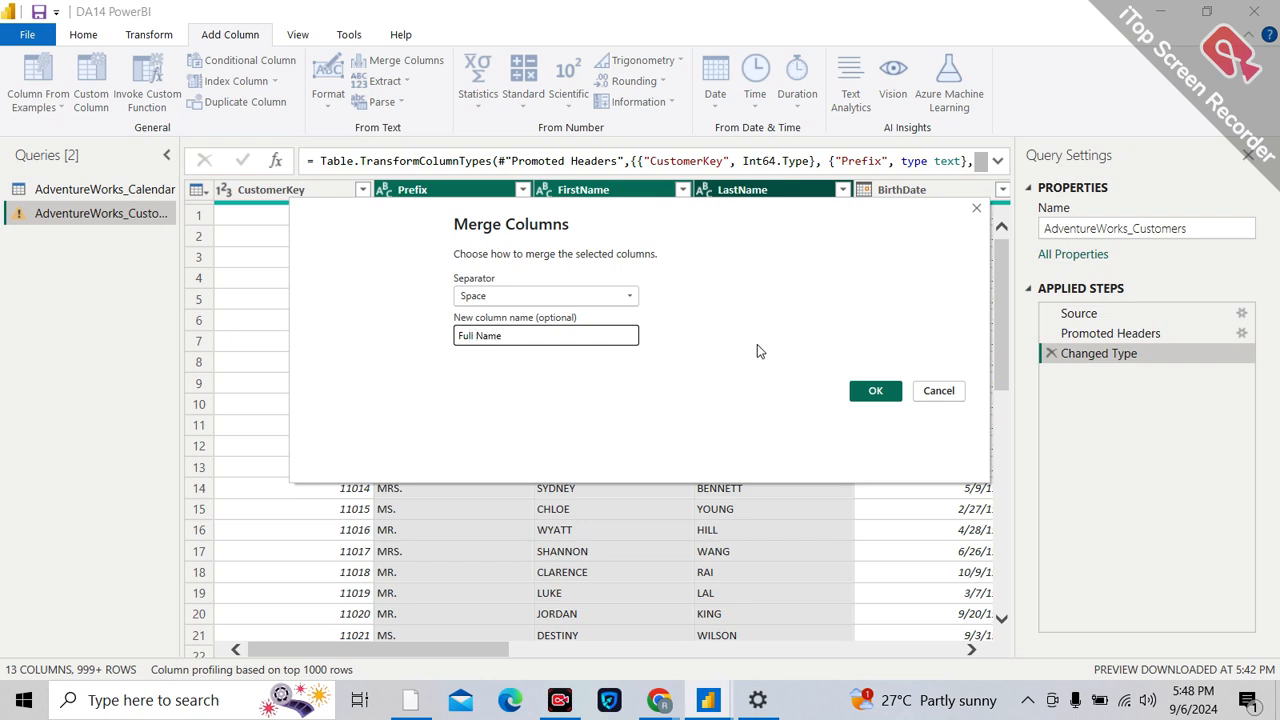
{"action": "left_click", "coordinate": [873, 398]}
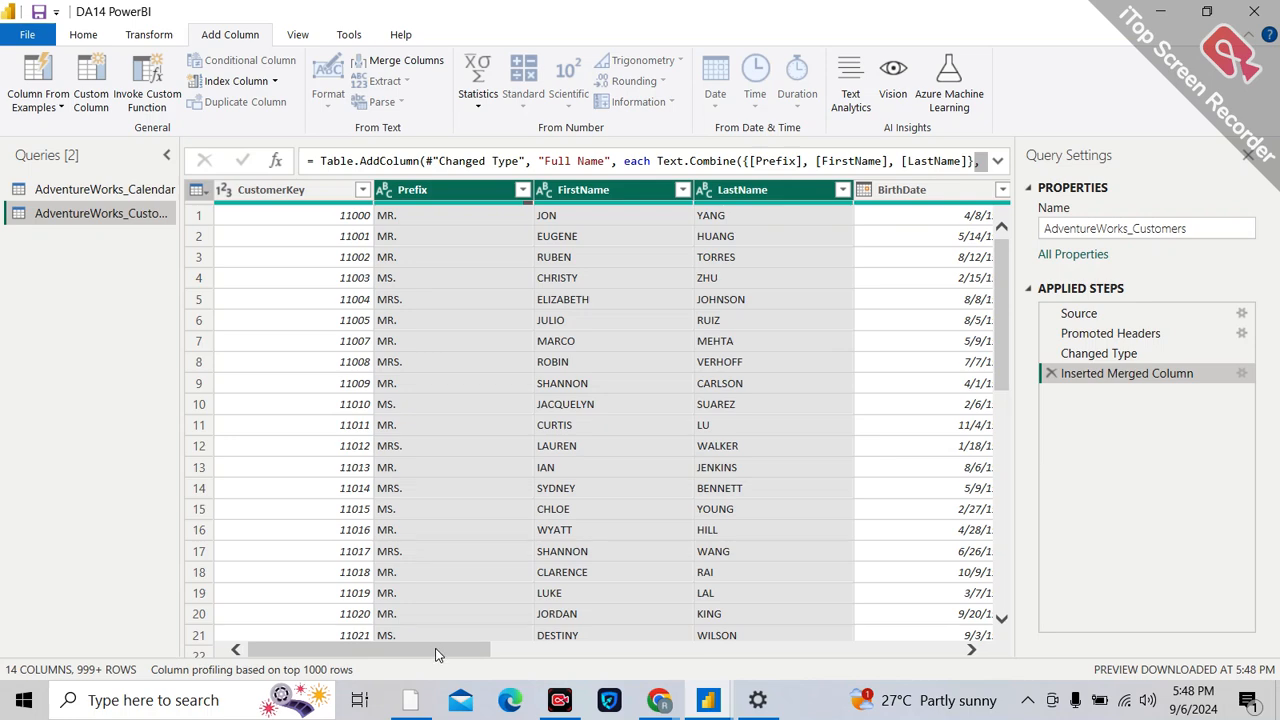
{"action": "left_click_drag", "start_coordinate": [465, 648], "coordinate": [905, 650]}
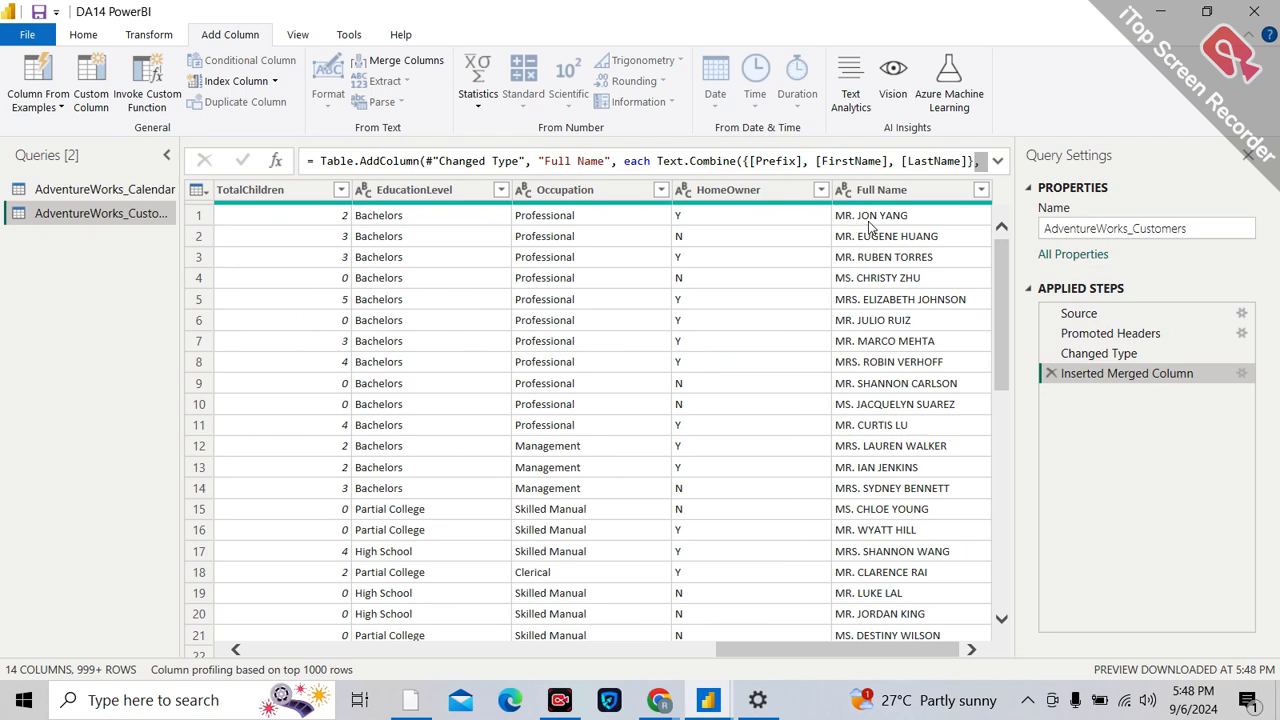
Step: Select the contiguous range of columns from CustomerKey through AnnualIncome in the customers query
{"action": "left_click_drag", "start_coordinate": [797, 651], "coordinate": [327, 645]}
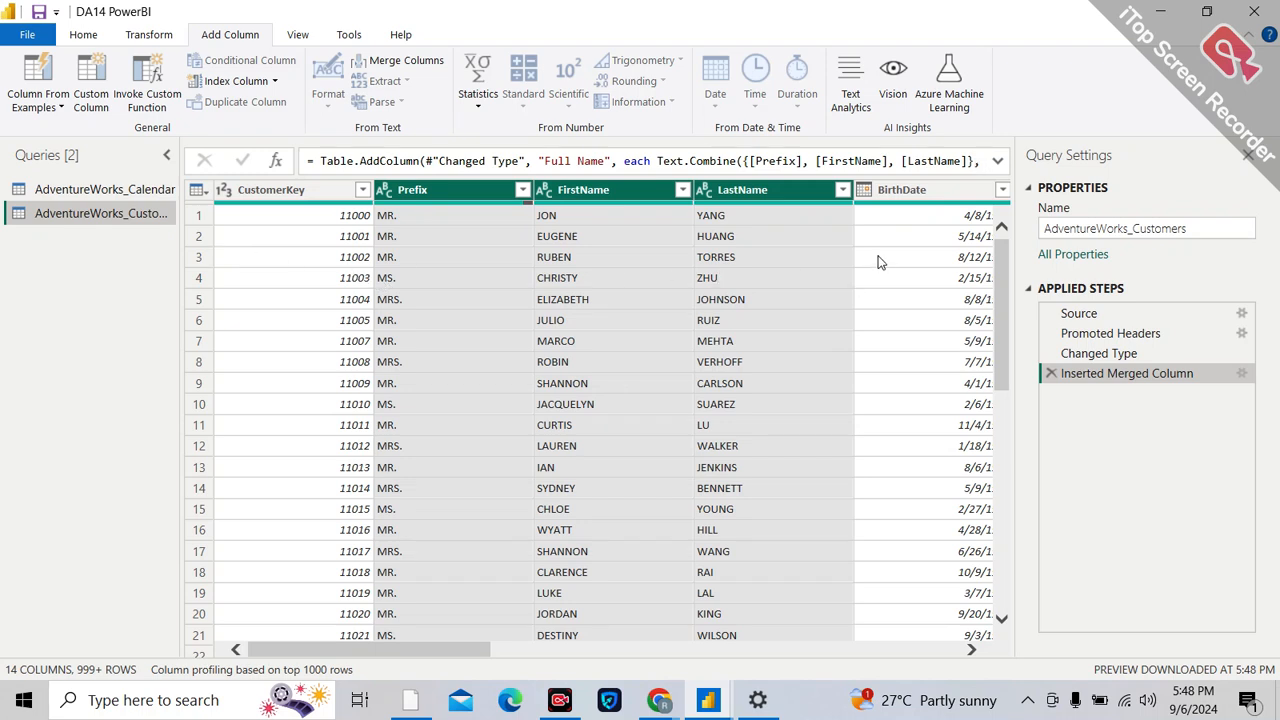
{"action": "left_click", "coordinate": [281, 190]}
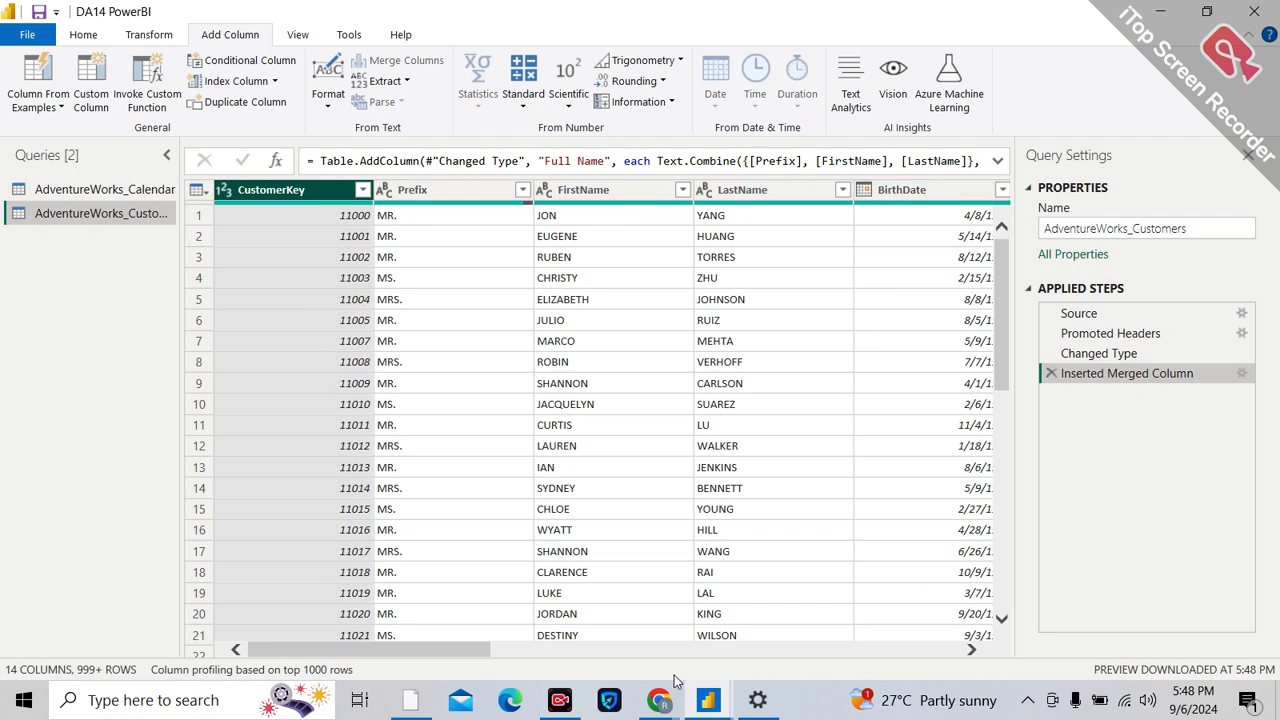
{"action": "left_click_drag", "start_coordinate": [468, 653], "coordinate": [722, 653]}
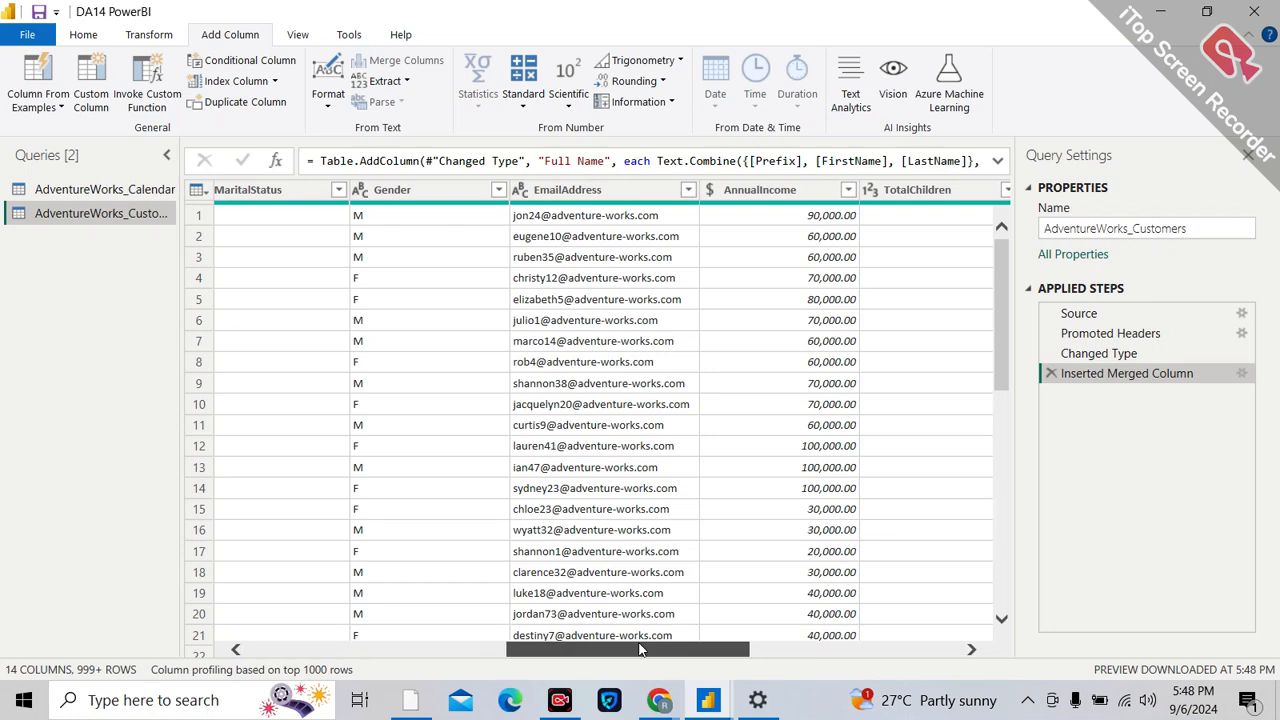
{"action": "left_click_drag", "start_coordinate": [640, 650], "coordinate": [229, 643]}
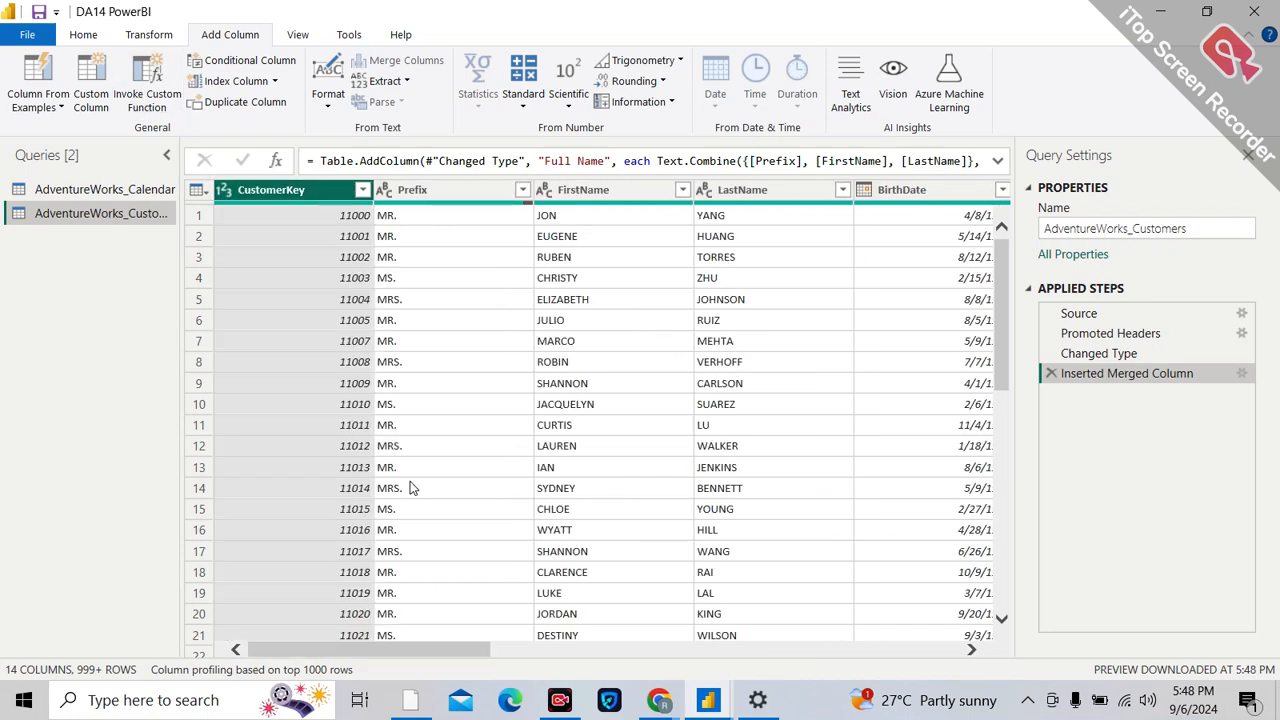
{"action": "left_click_drag", "start_coordinate": [441, 652], "coordinate": [707, 650]}
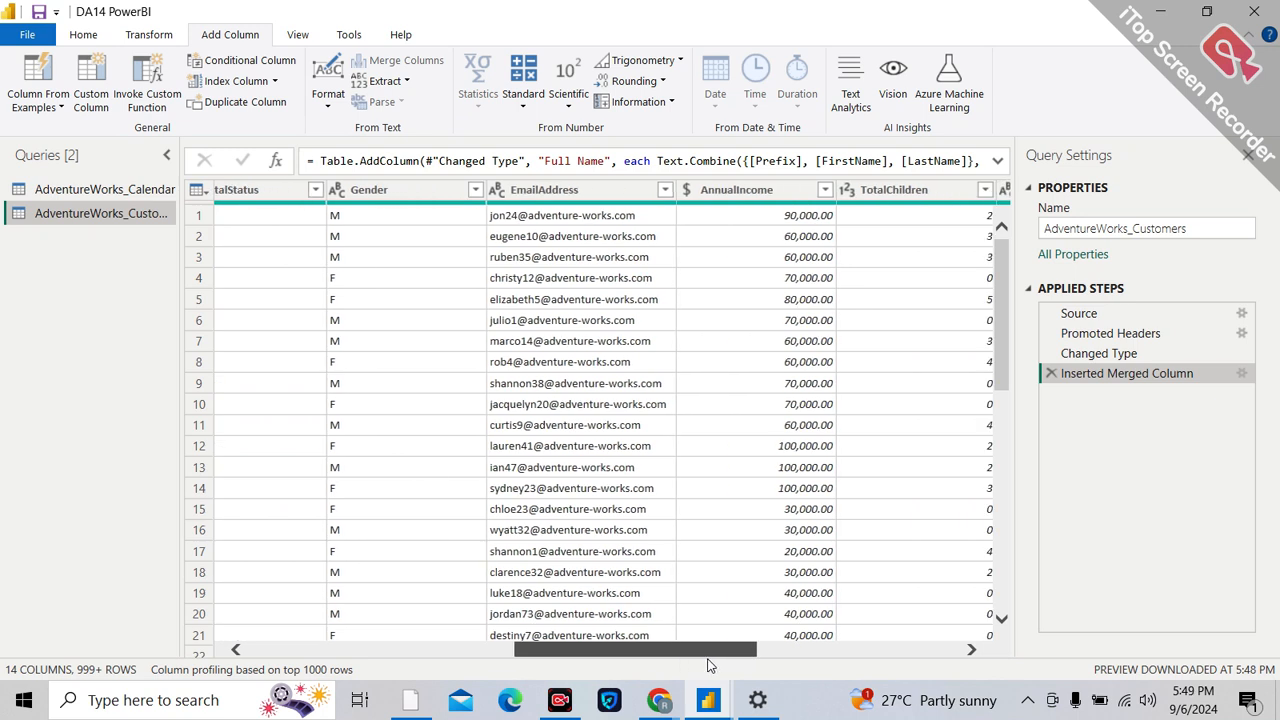
{"action": "left_click", "coordinate": [749, 197], "text": "shift"}
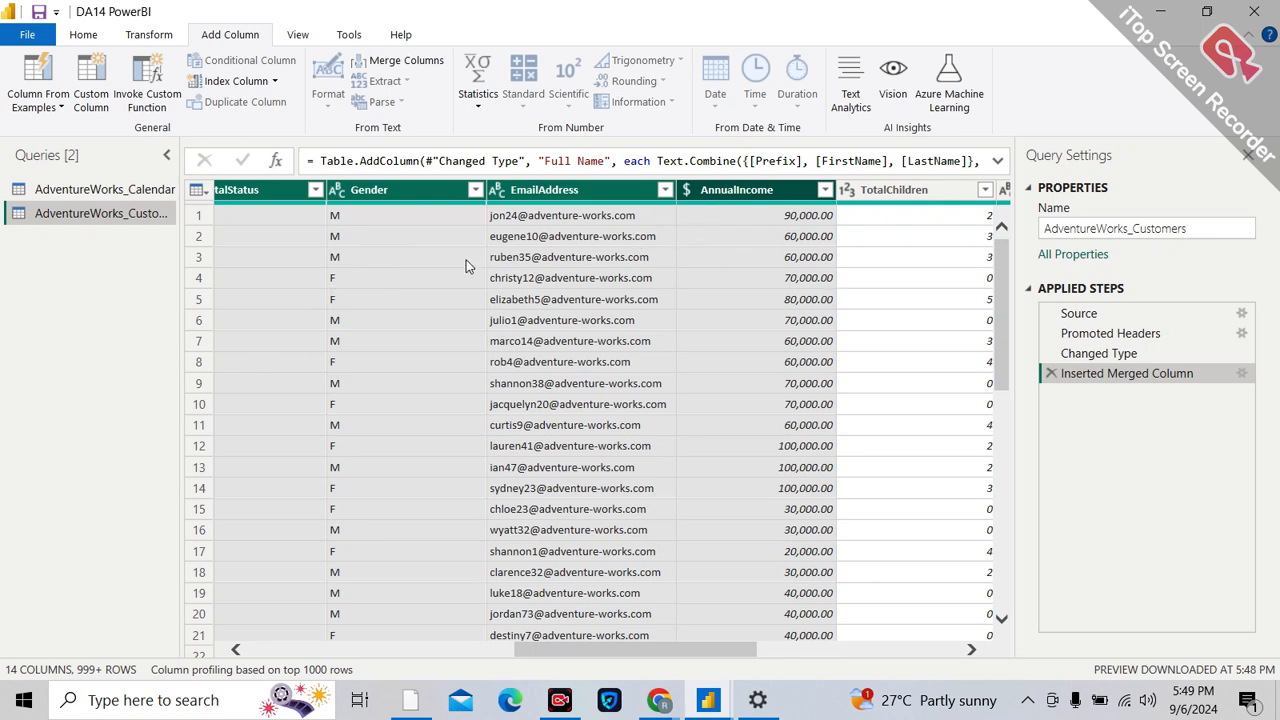
Step: Switch to the Google Meet call, admit the waiting participant, and return to the Power Query Editor
{"action": "mouse_move", "coordinate": [707, 705]}
{"action": "mouse_move", "coordinate": [659, 703]}
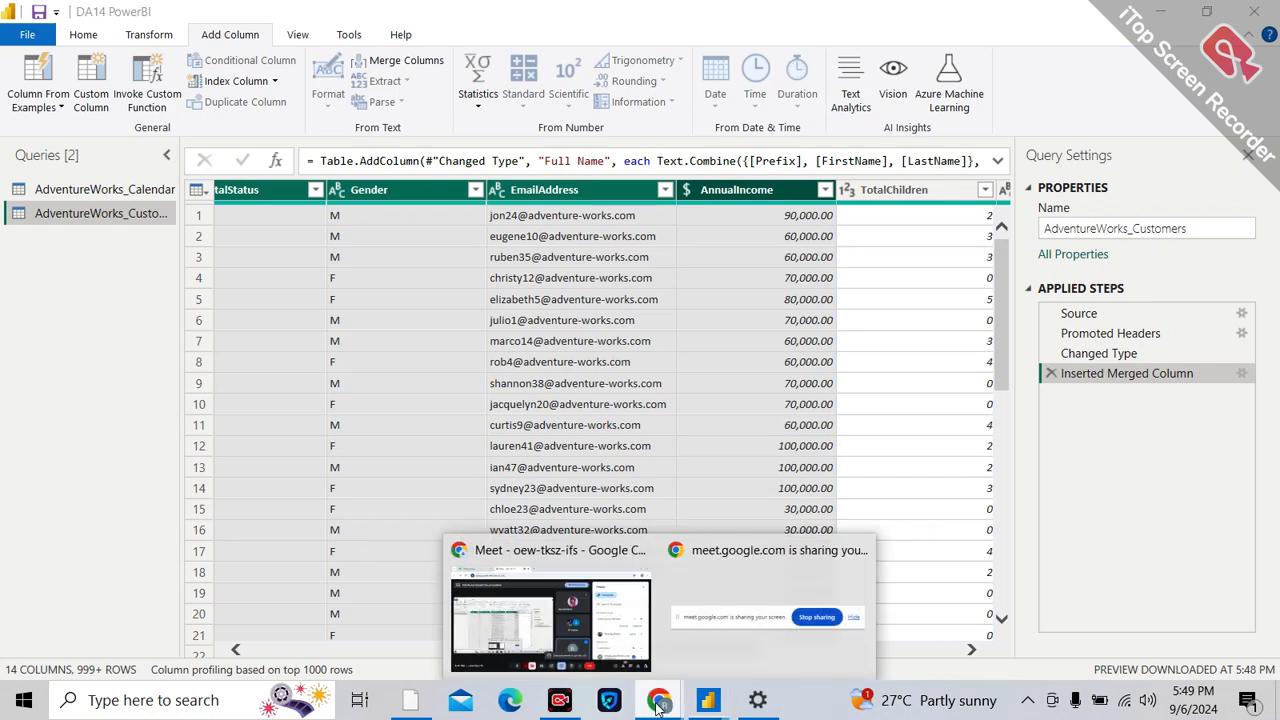
{"action": "left_click", "coordinate": [617, 624]}
{"action": "left_click", "coordinate": [1158, 449]}
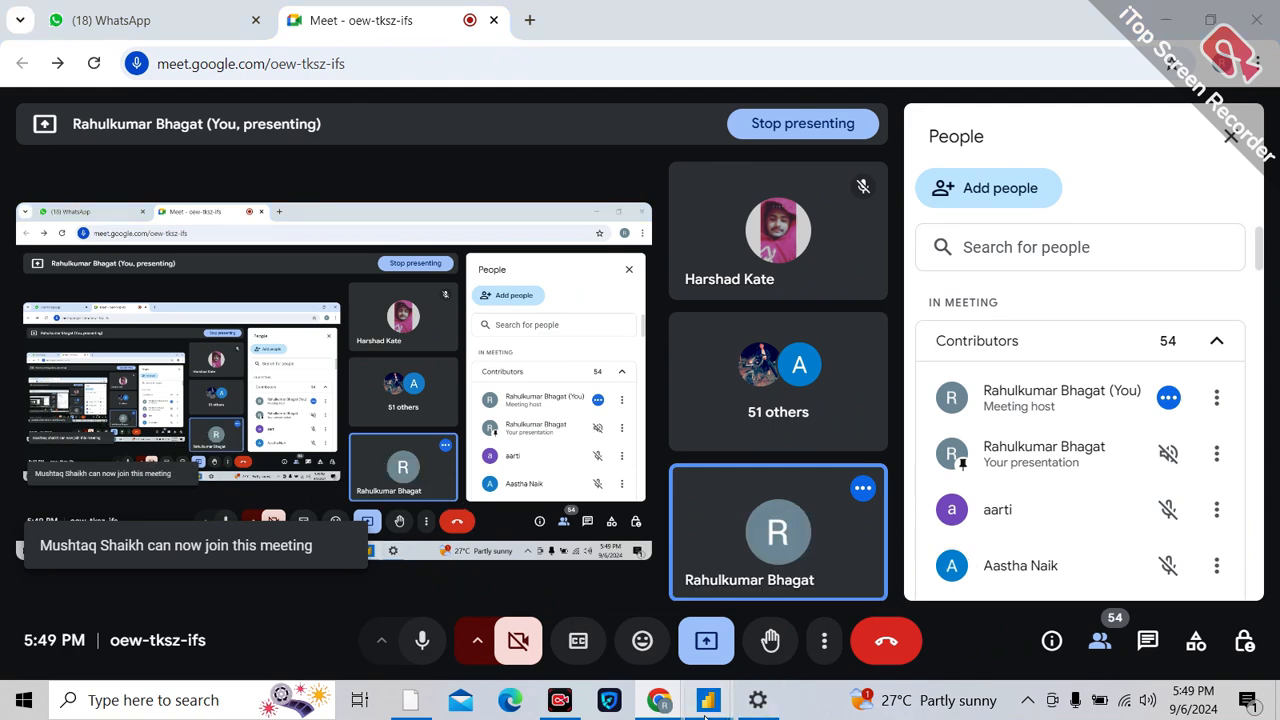
{"action": "mouse_move", "coordinate": [707, 700]}
{"action": "left_click", "coordinate": [776, 638]}
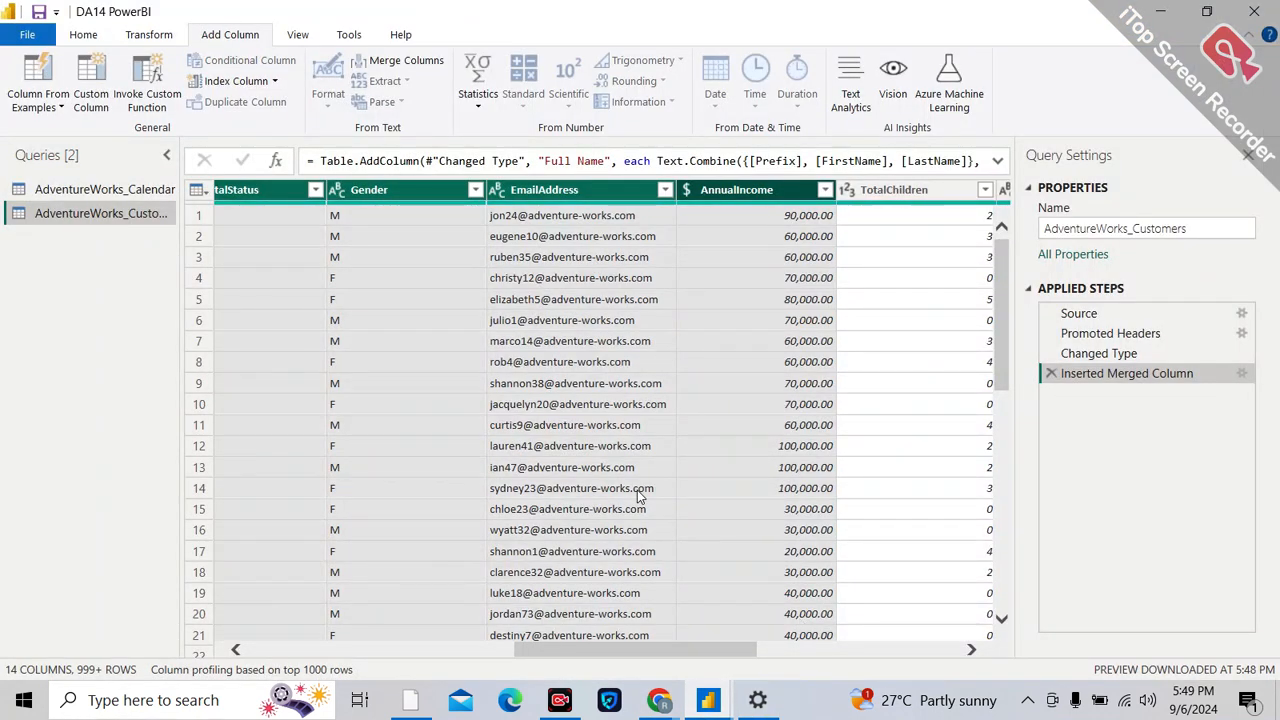
Step: Preview the second row's FirstName value and select only the Prefix column
{"action": "left_click_drag", "start_coordinate": [593, 660], "coordinate": [273, 625]}
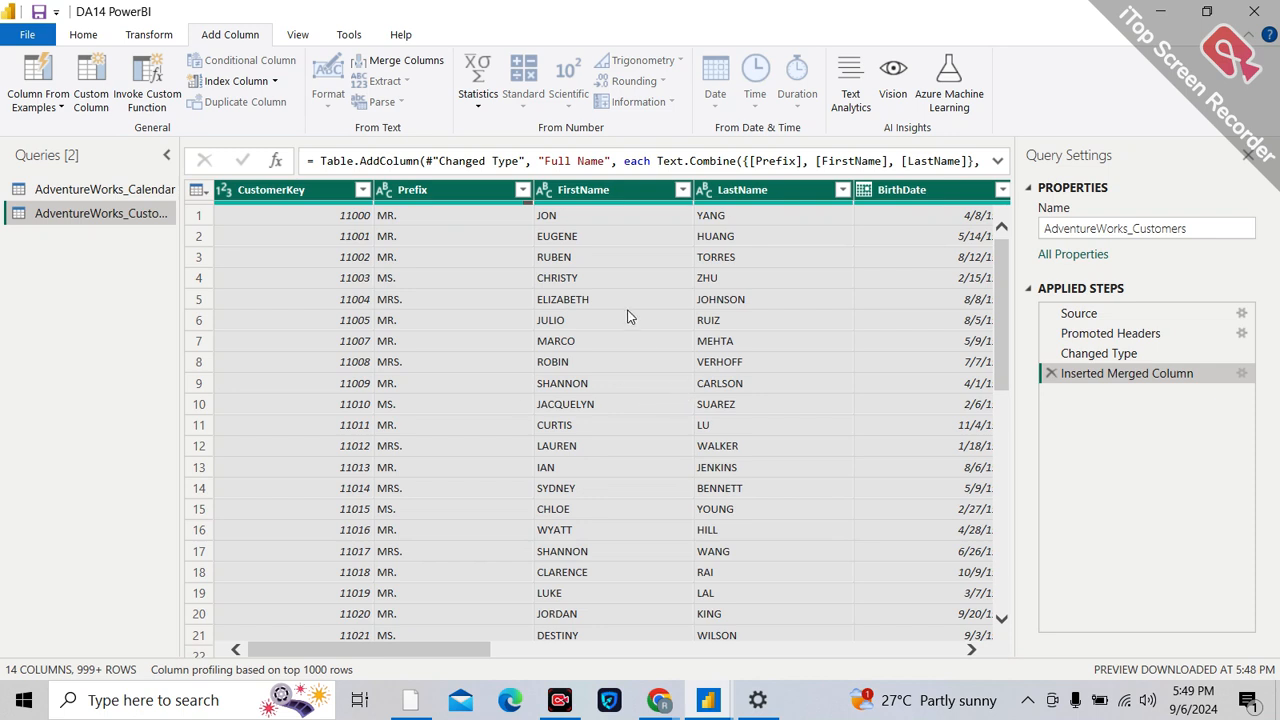
{"action": "left_click", "coordinate": [640, 242]}
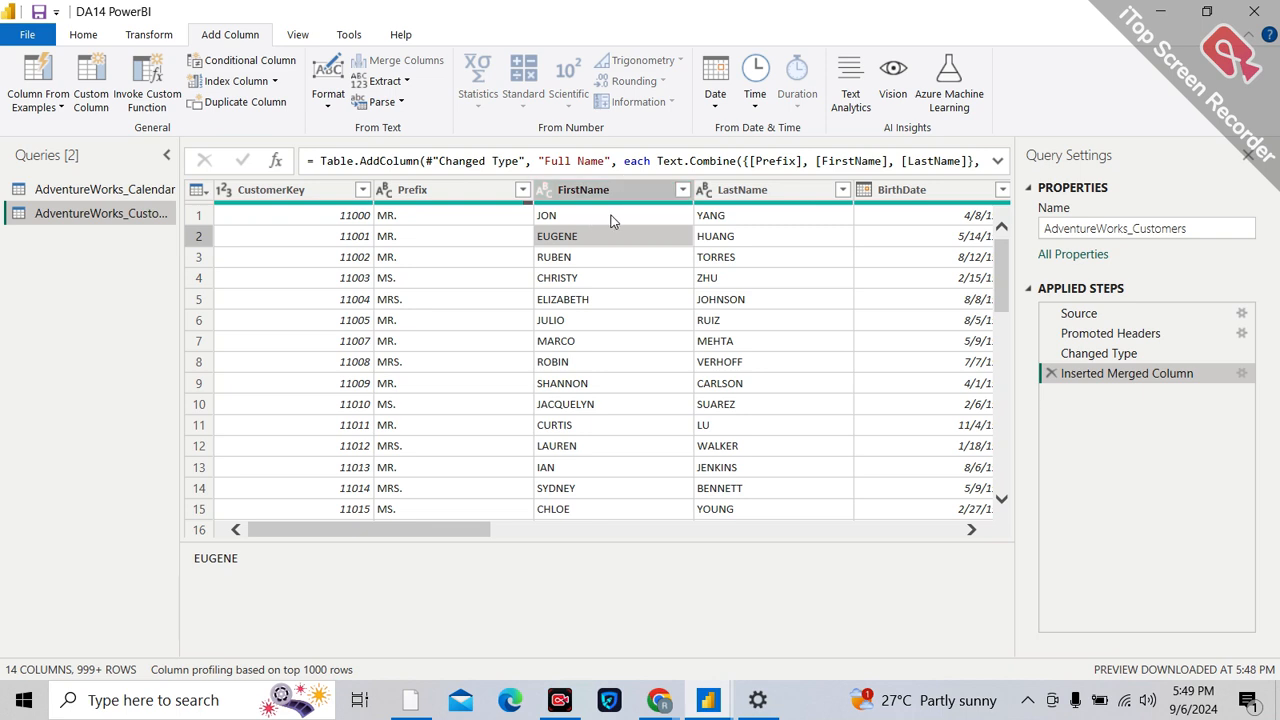
{"action": "left_click", "coordinate": [423, 192]}
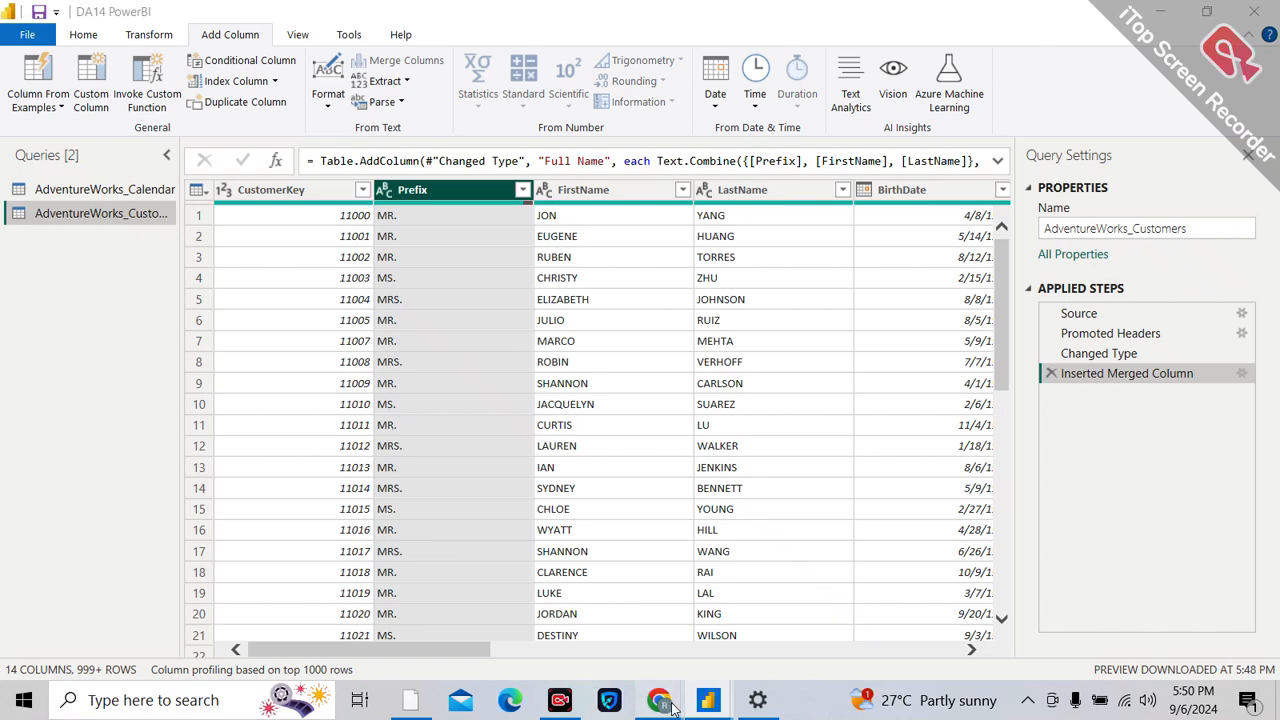
Step: Let the person waiting to join into the Google Meet call and go back to the Power Query Editor
{"action": "mouse_move", "coordinate": [659, 700]}
{"action": "left_click", "coordinate": [572, 641]}
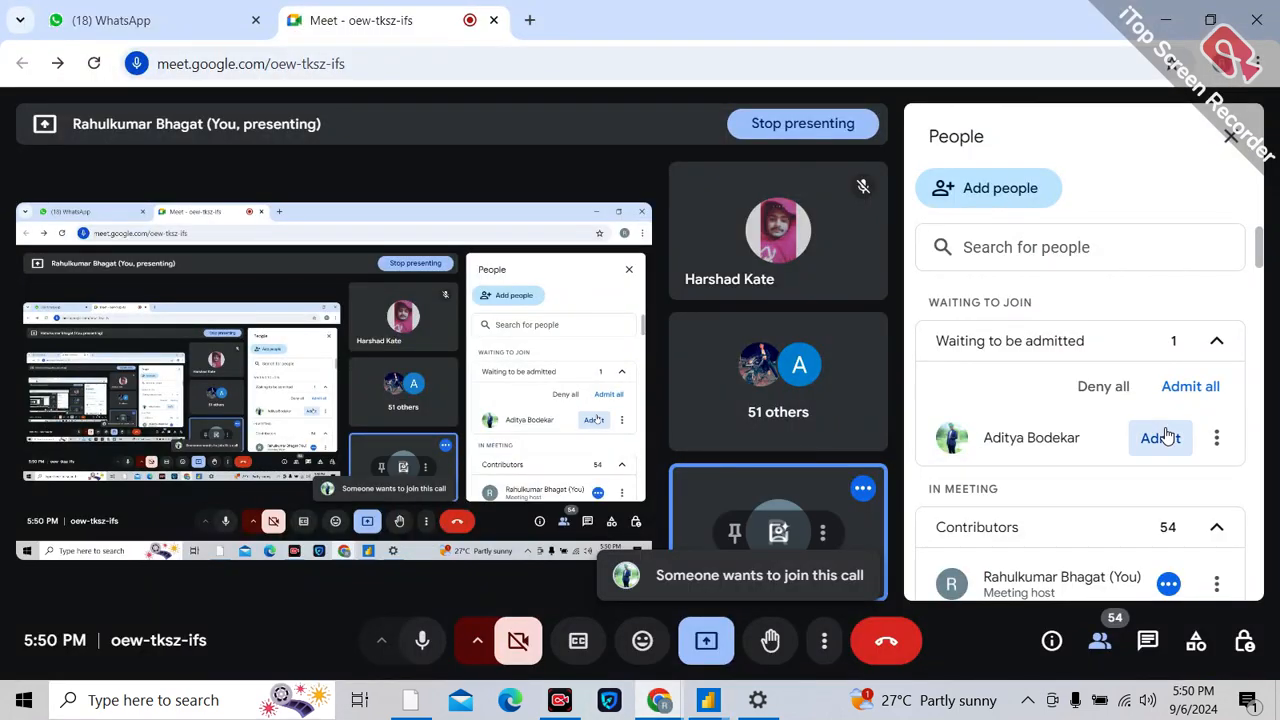
{"action": "left_click", "coordinate": [1158, 437]}
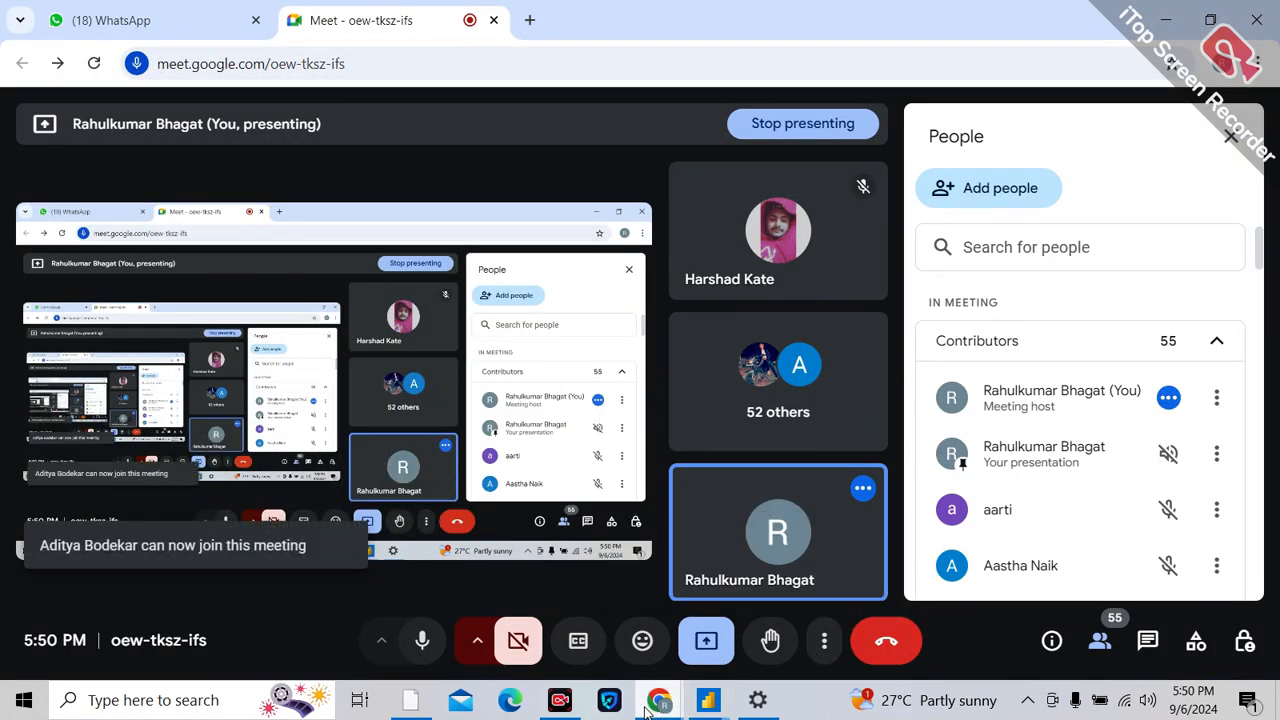
{"action": "mouse_move", "coordinate": [706, 705]}
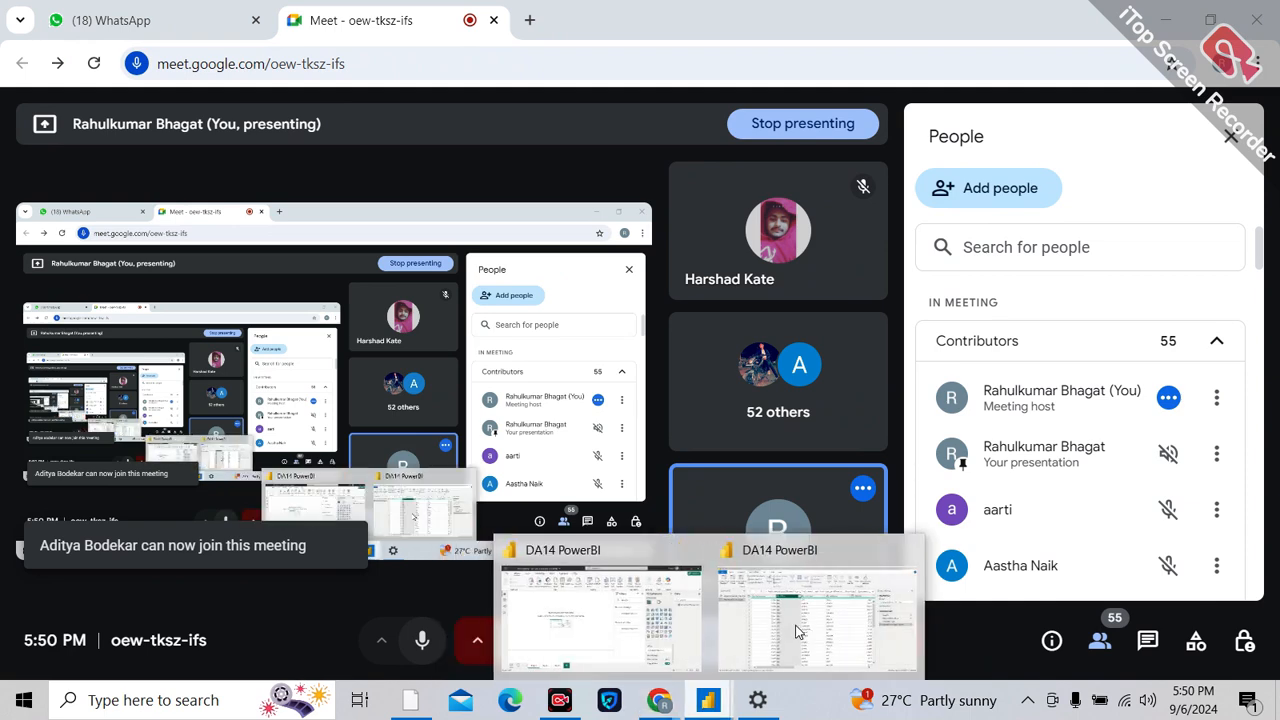
{"action": "left_click", "coordinate": [797, 631]}
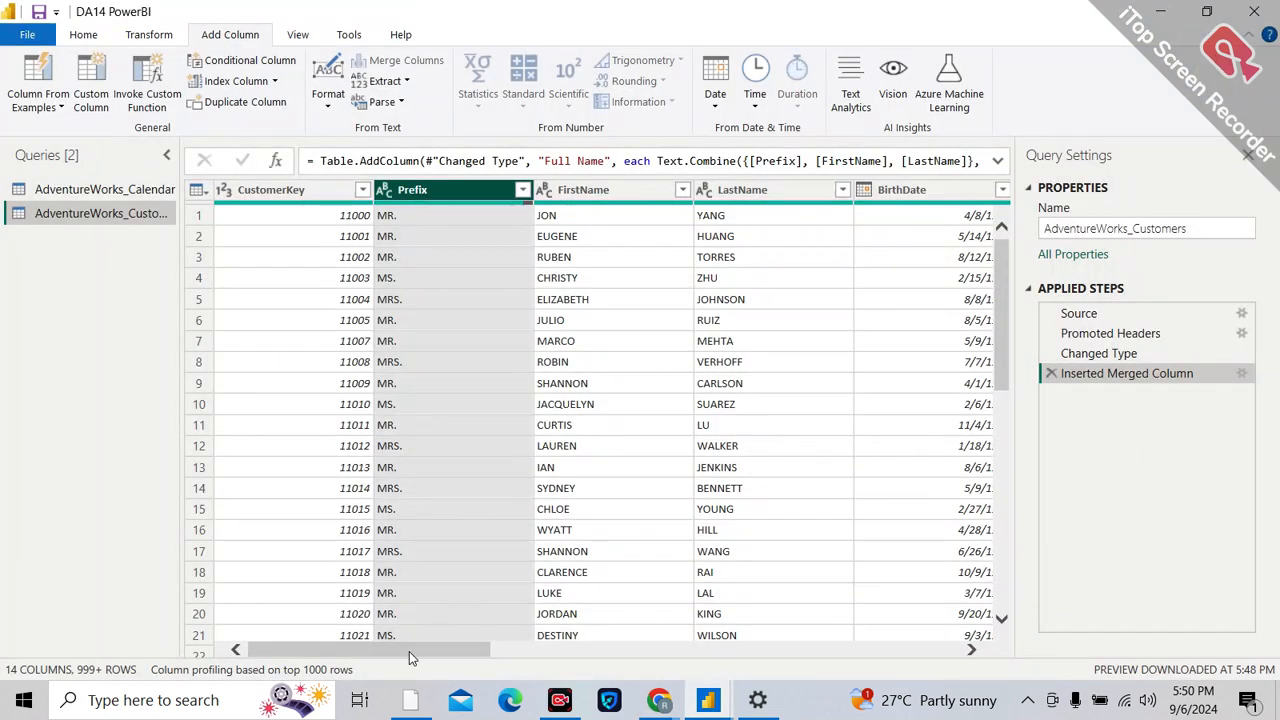
Step: Add an Age column calculated from the BirthDate column of the customers query
{"action": "left_click_drag", "start_coordinate": [409, 649], "coordinate": [546, 649]}
{"action": "left_click", "coordinate": [498, 187]}
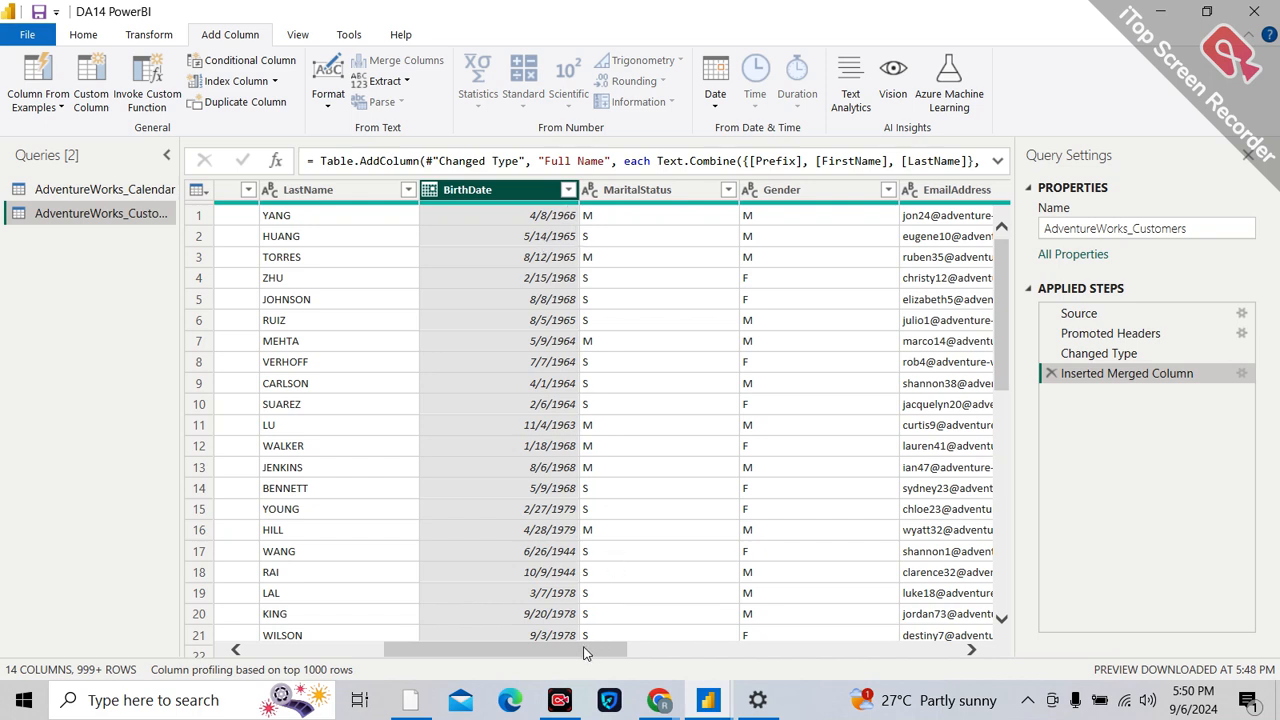
{"action": "mouse_move", "coordinate": [585, 653]}
{"action": "left_mouse_down"}
{"action": "mouse_move", "coordinate": [975, 663]}
{"action": "mouse_move", "coordinate": [575, 667]}
{"action": "left_mouse_up"}
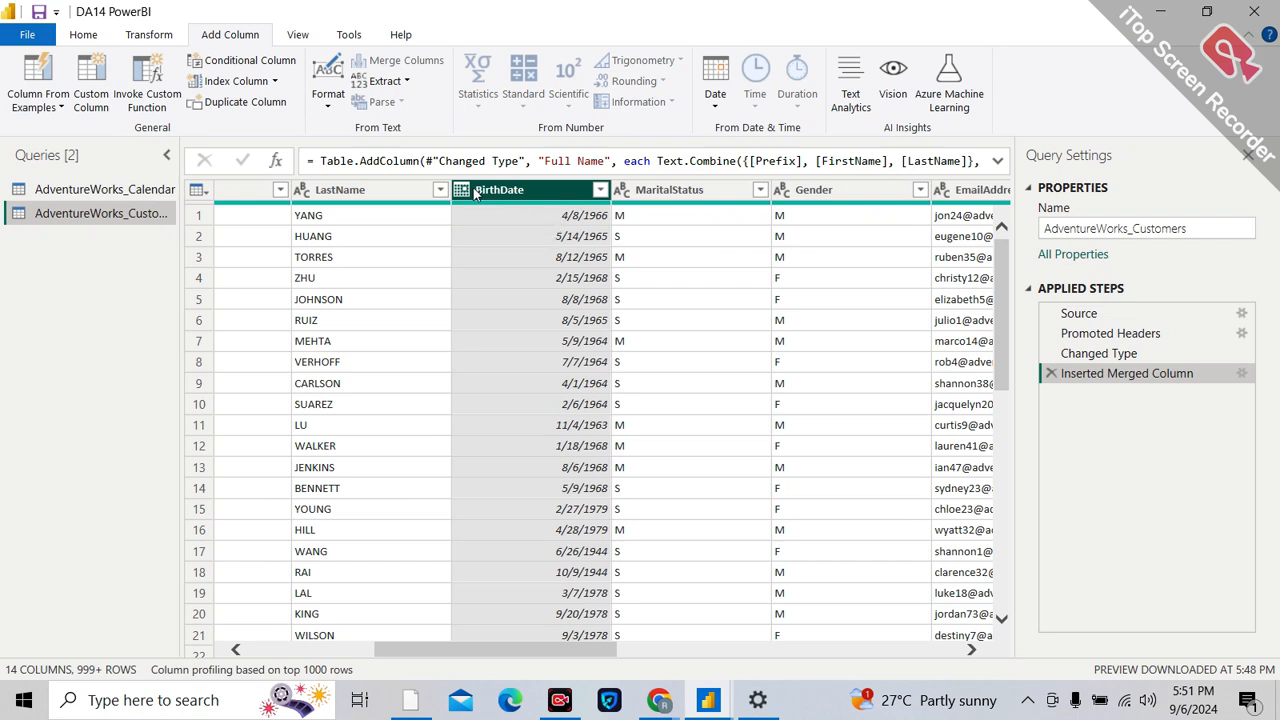
{"action": "left_click", "coordinate": [716, 100]}
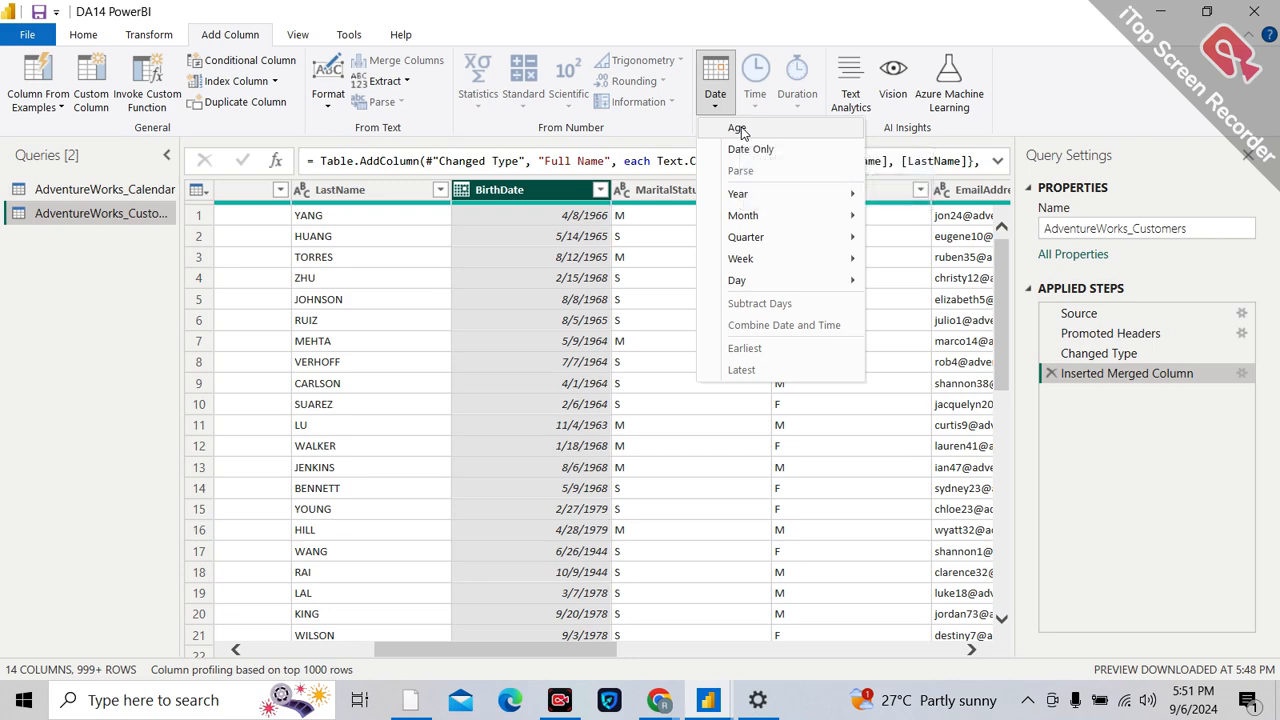
{"action": "left_click", "coordinate": [756, 131]}
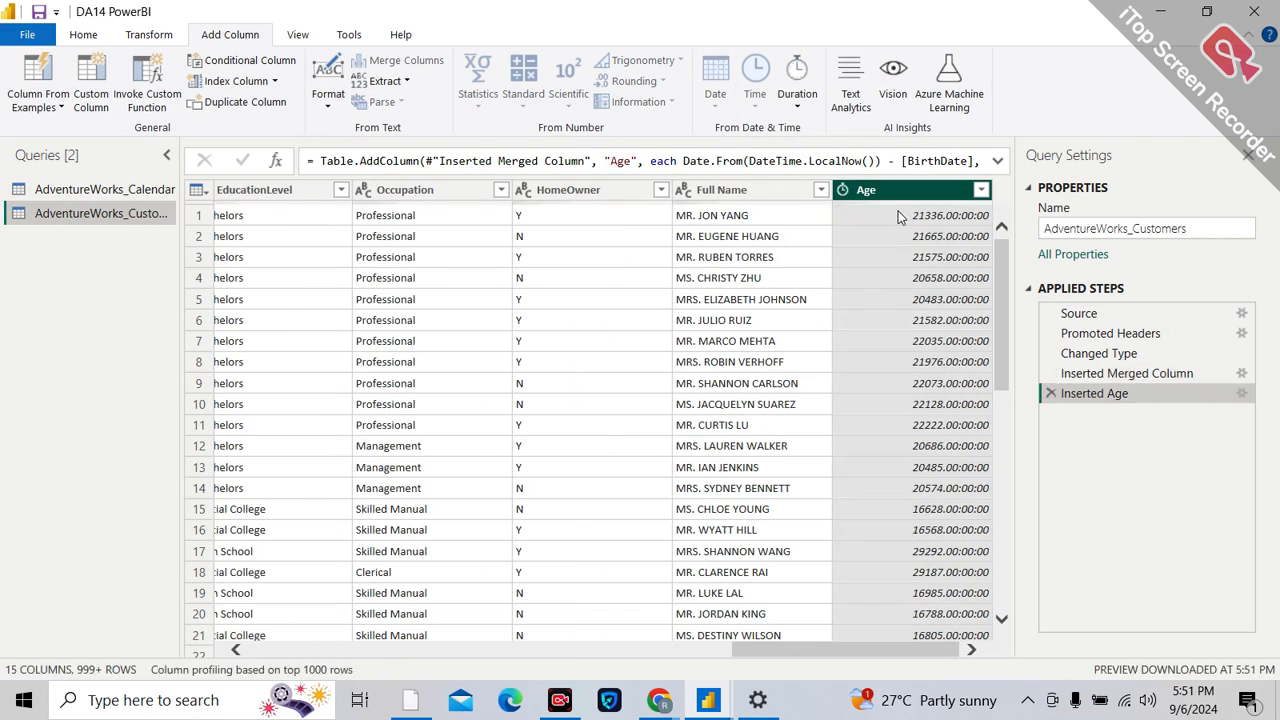
Step: Change the Age column's data type to Whole Number and preview the first row's value
{"action": "left_click", "coordinate": [843, 190]}
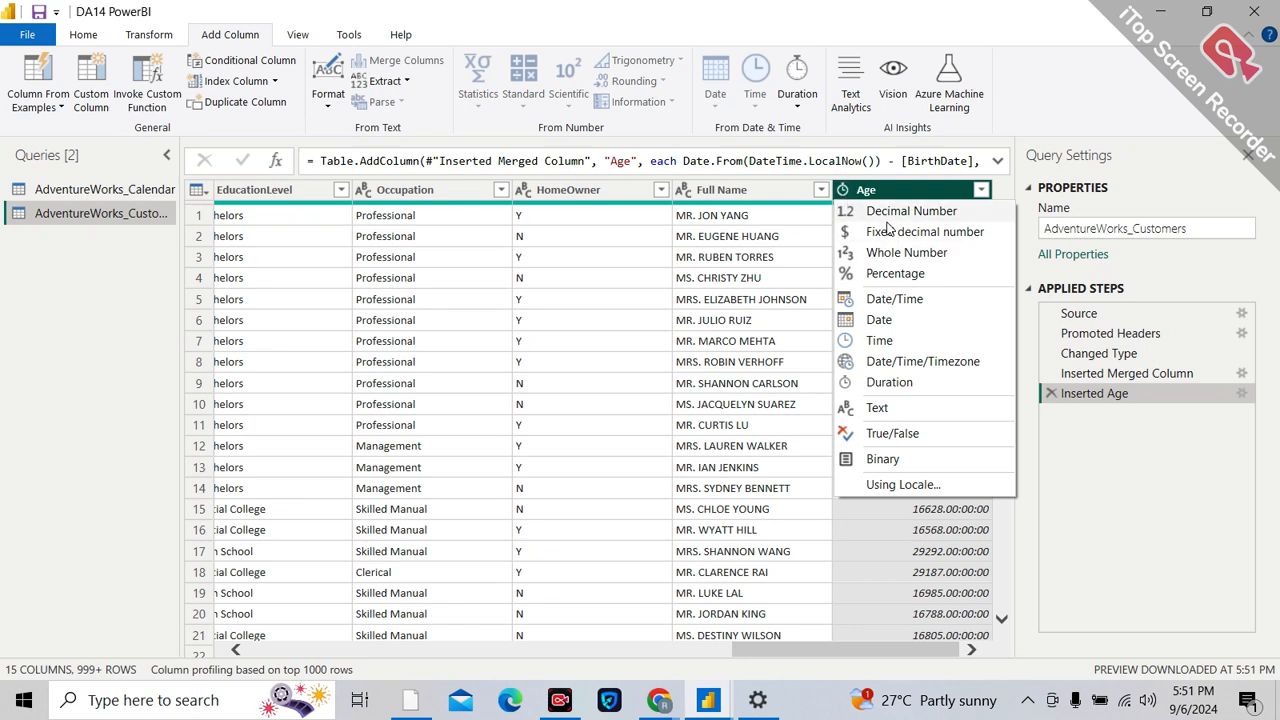
{"action": "left_click", "coordinate": [890, 253]}
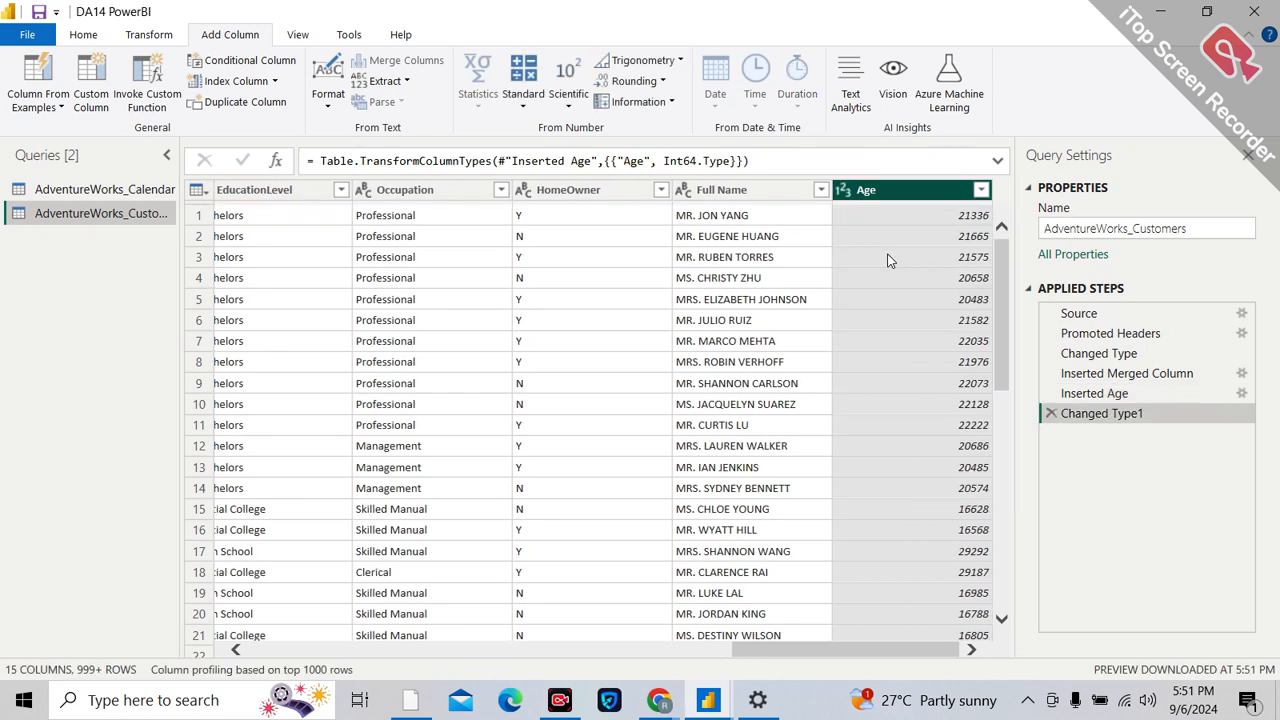
{"action": "left_click", "coordinate": [975, 218]}
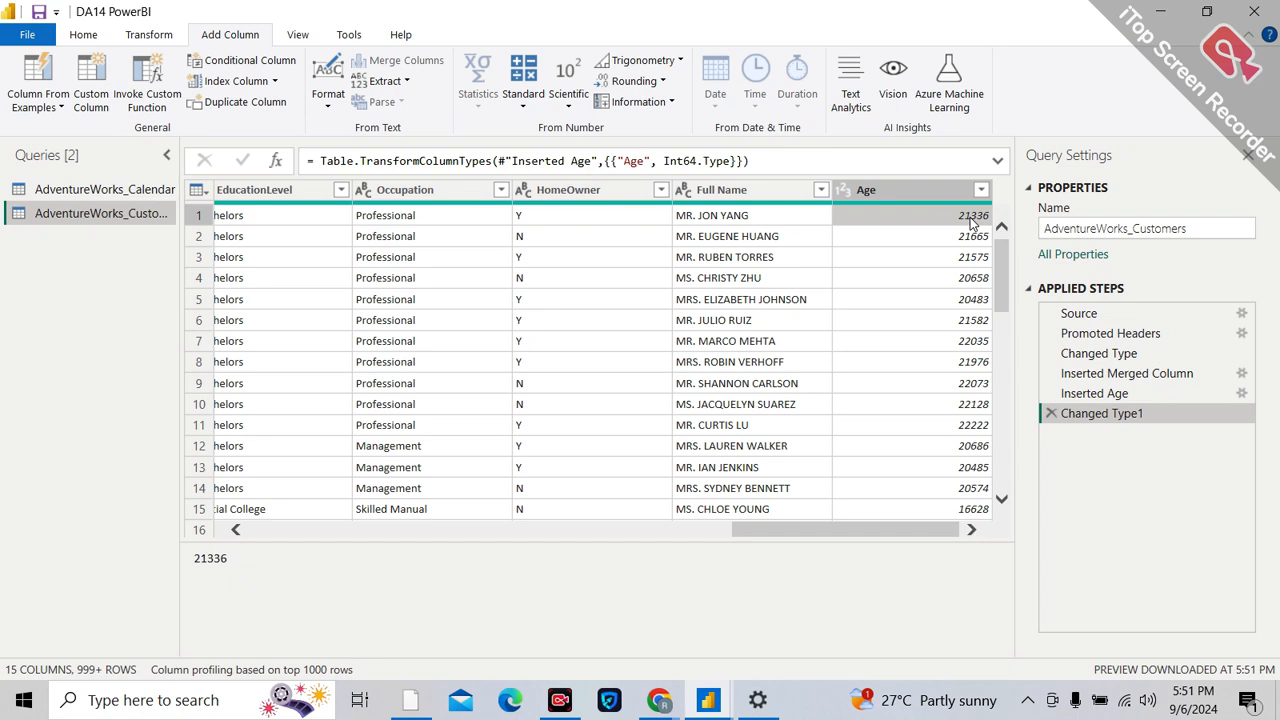
Step: Rename the Age column as "Age in Days"
{"action": "left_click", "coordinate": [888, 194]}
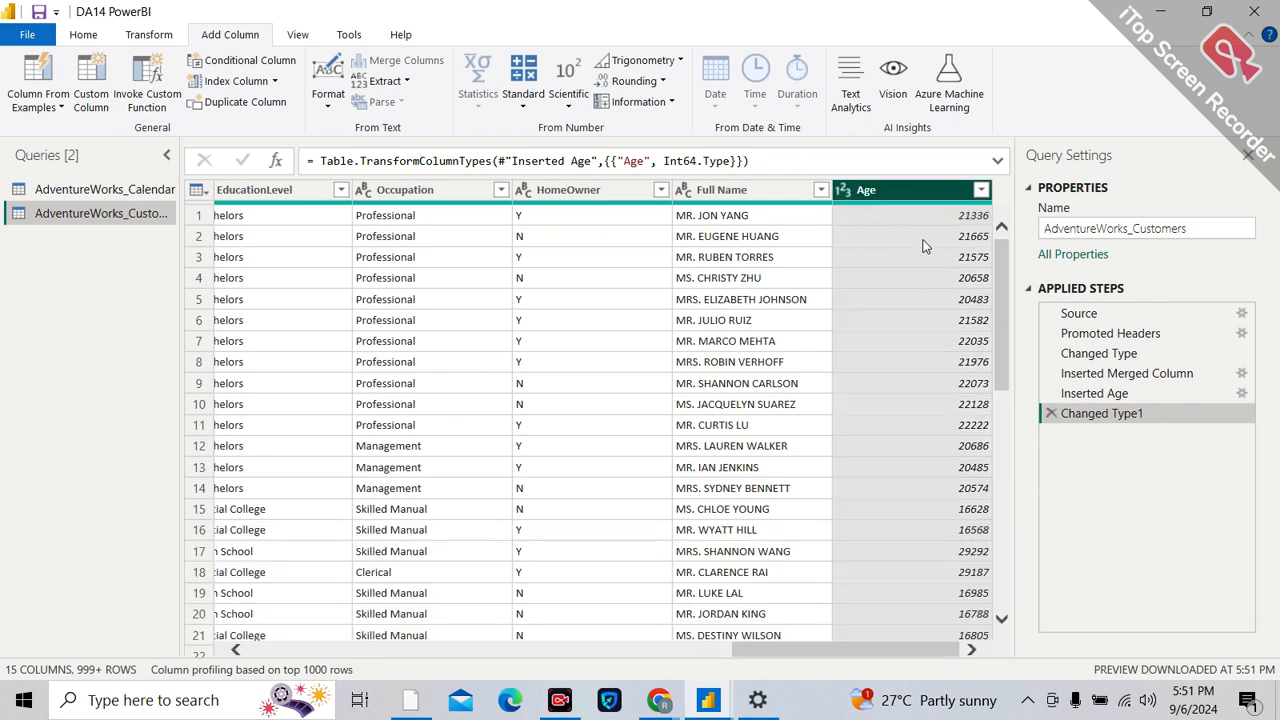
{"action": "double_click", "coordinate": [878, 194]}
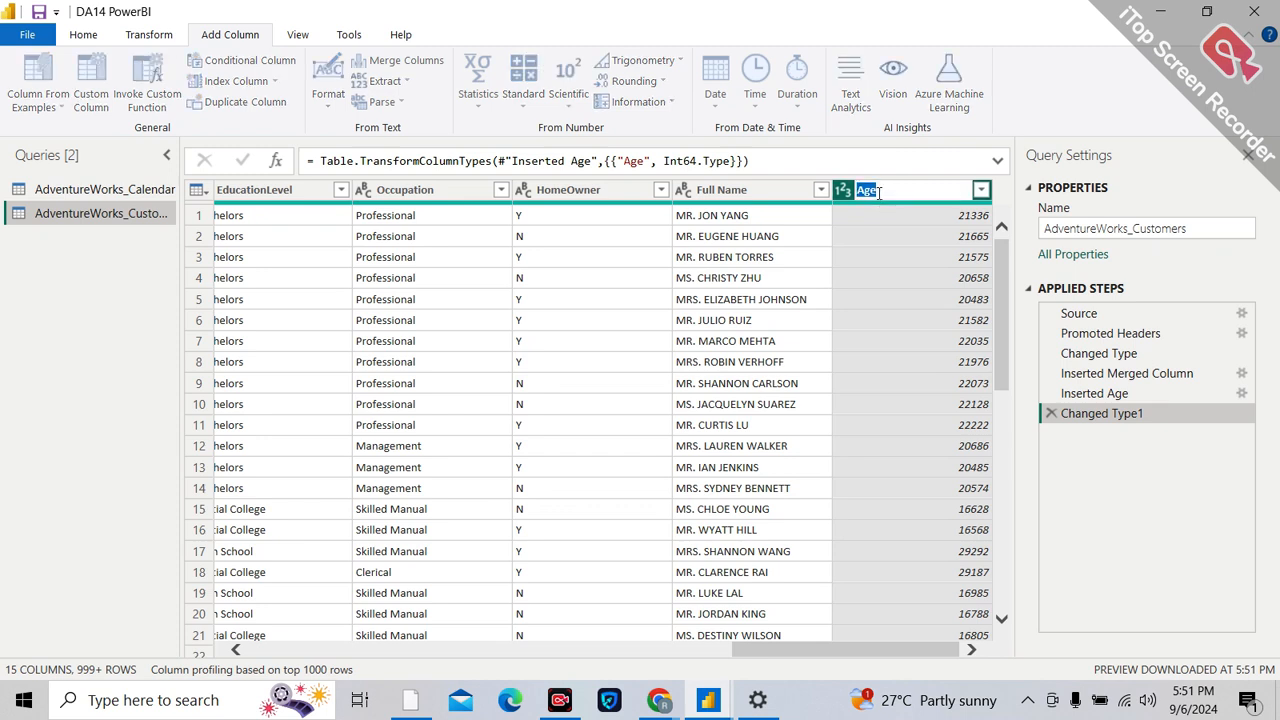
{"action": "type", "text": "In Days"}
{"action": "key", "text": "Return"}
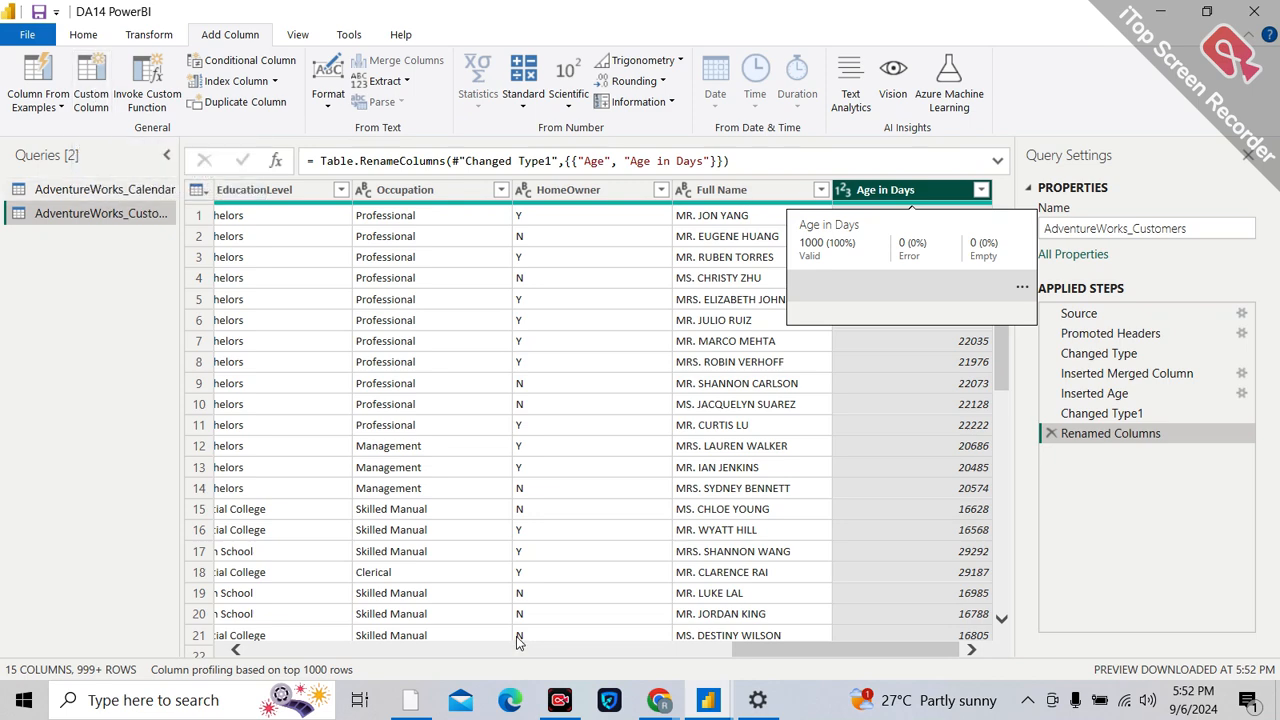
Step: Switch to the Google Meet call, admit the waiting participant, and return to the Power Query Editor
{"action": "left_click", "coordinate": [656, 700]}
{"action": "left_click", "coordinate": [553, 657]}
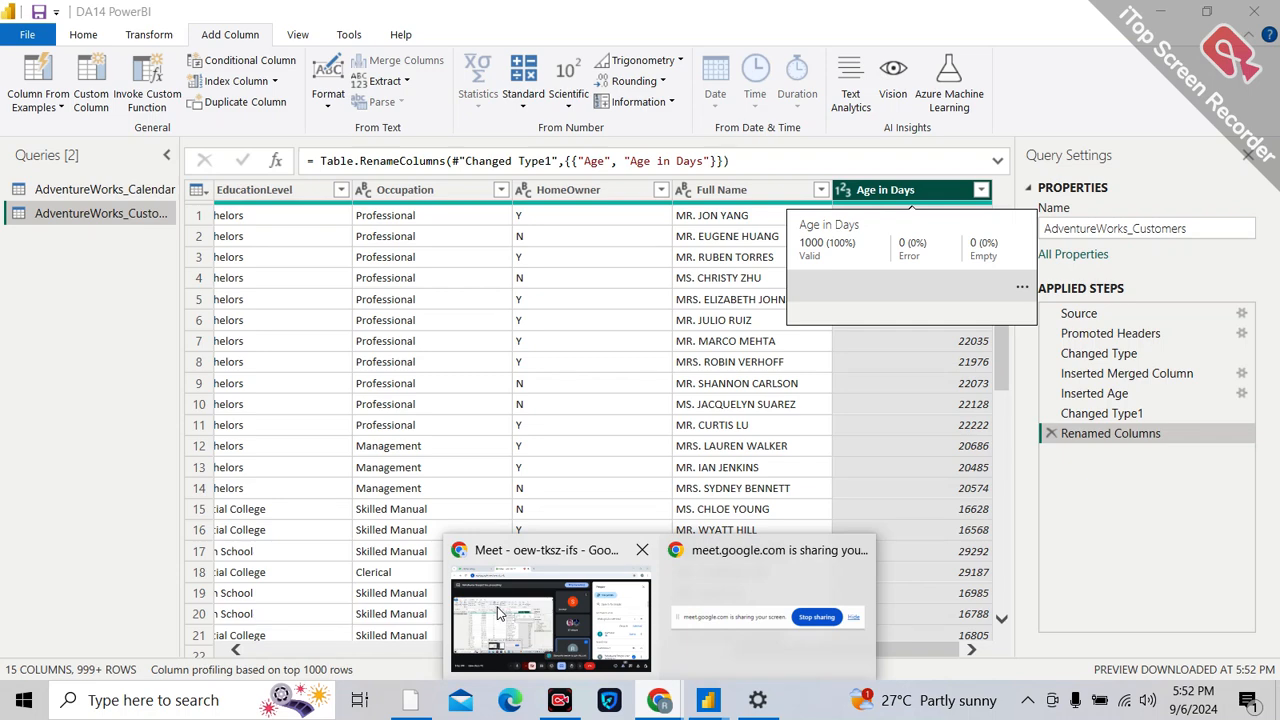
{"action": "left_click", "coordinate": [498, 608]}
{"action": "left_click", "coordinate": [545, 636]}
{"action": "left_click", "coordinate": [1154, 446]}
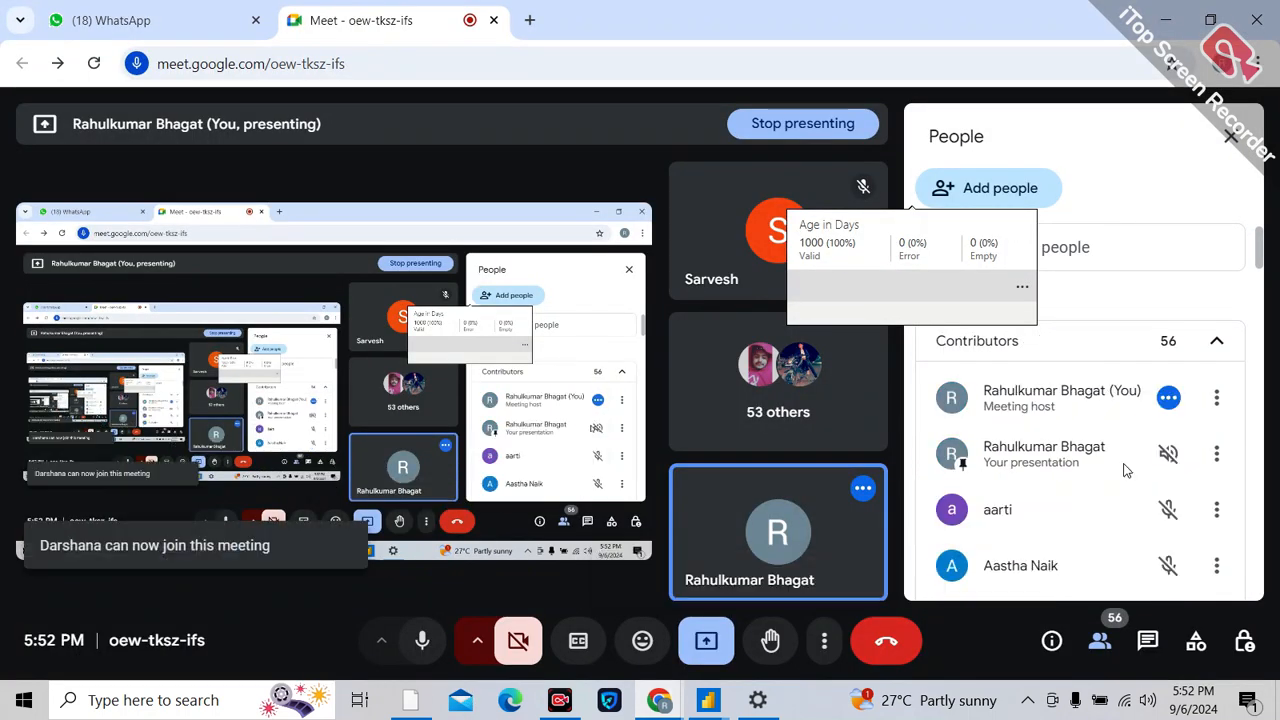
{"action": "mouse_move", "coordinate": [708, 700]}
{"action": "left_click", "coordinate": [799, 643]}
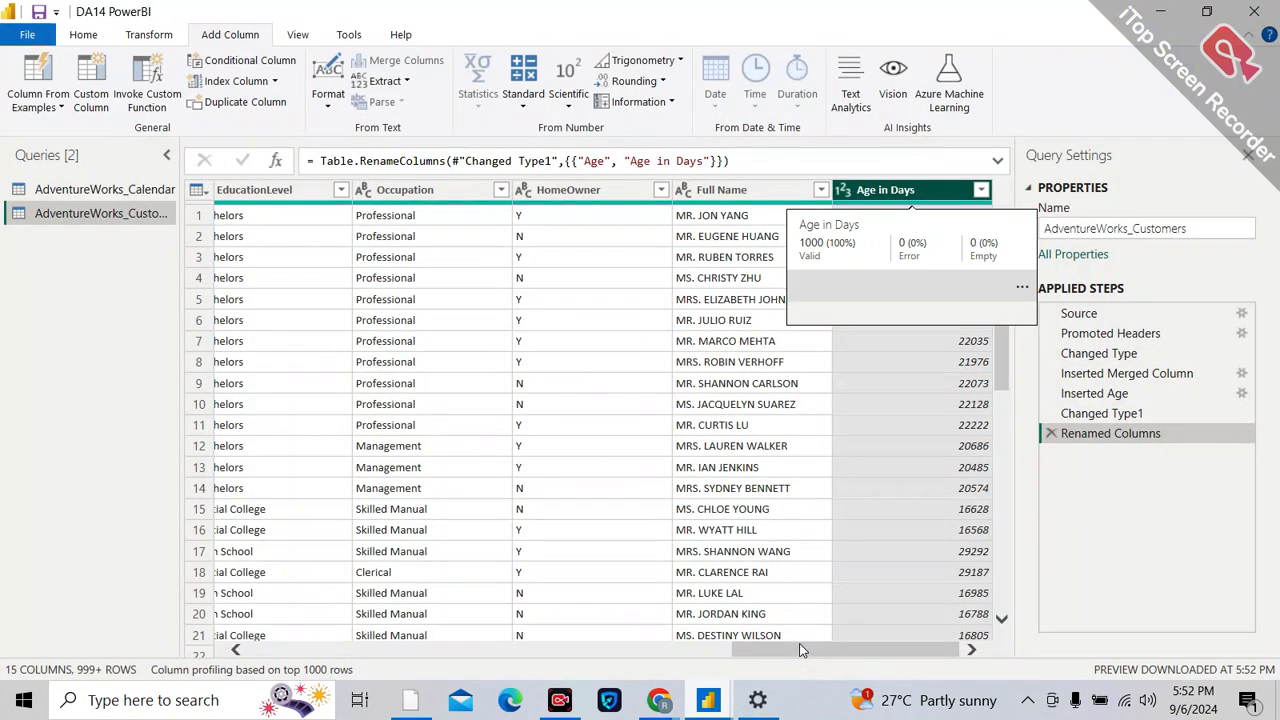
Step: Start a custom column in the customers query and name it "Age in Years"
{"action": "left_click", "coordinate": [95, 85]}
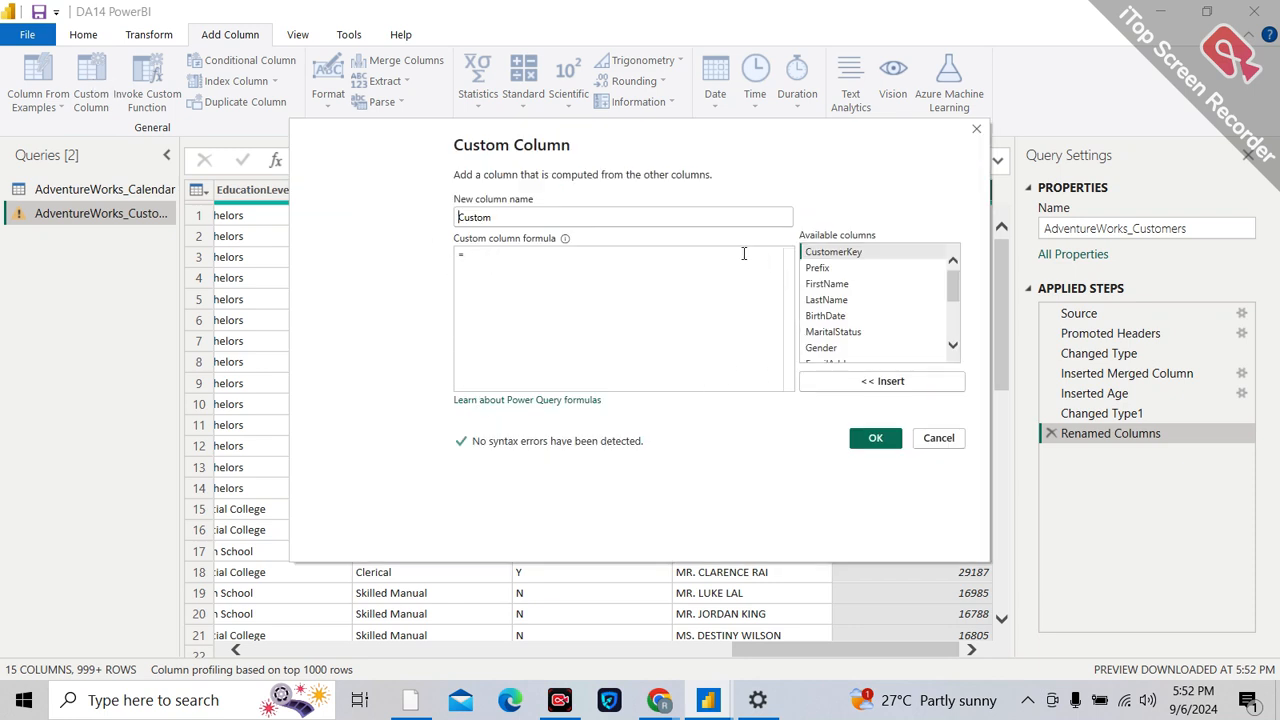
{"action": "left_click", "coordinate": [539, 283]}
{"action": "left_click_drag", "start_coordinate": [644, 148], "coordinate": [645, 249]}
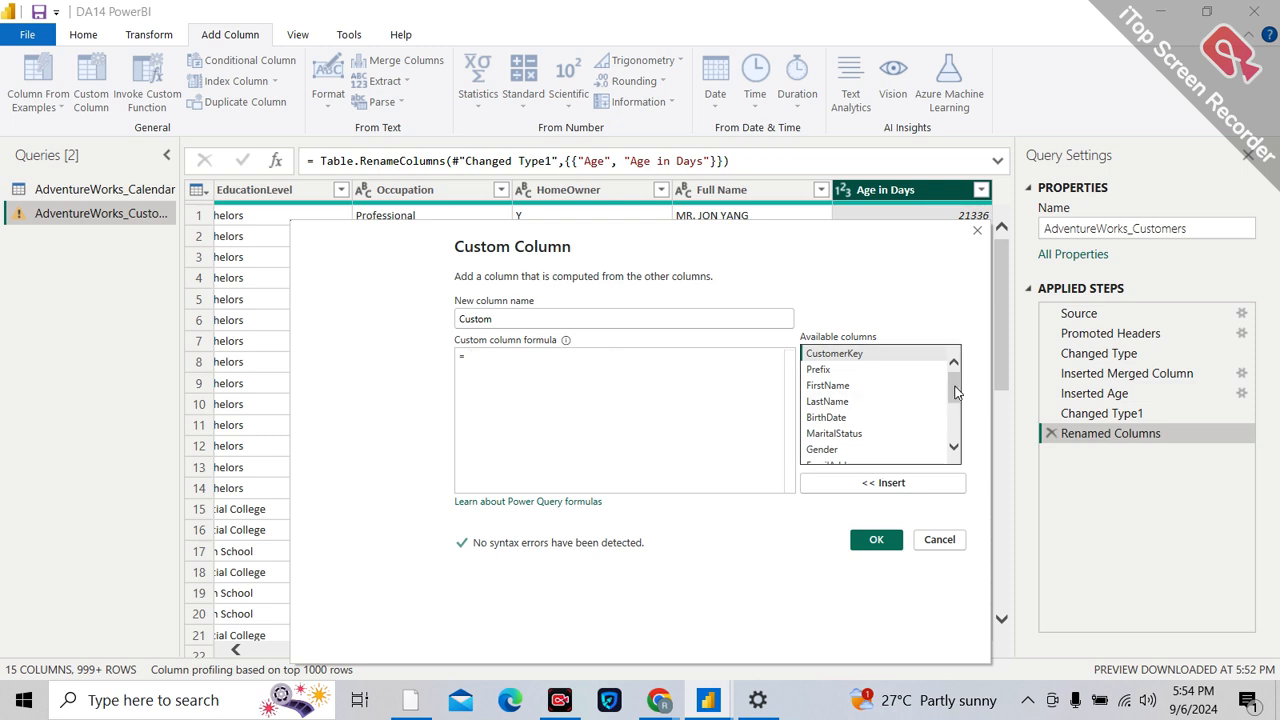
{"action": "double_click", "coordinate": [494, 321]}
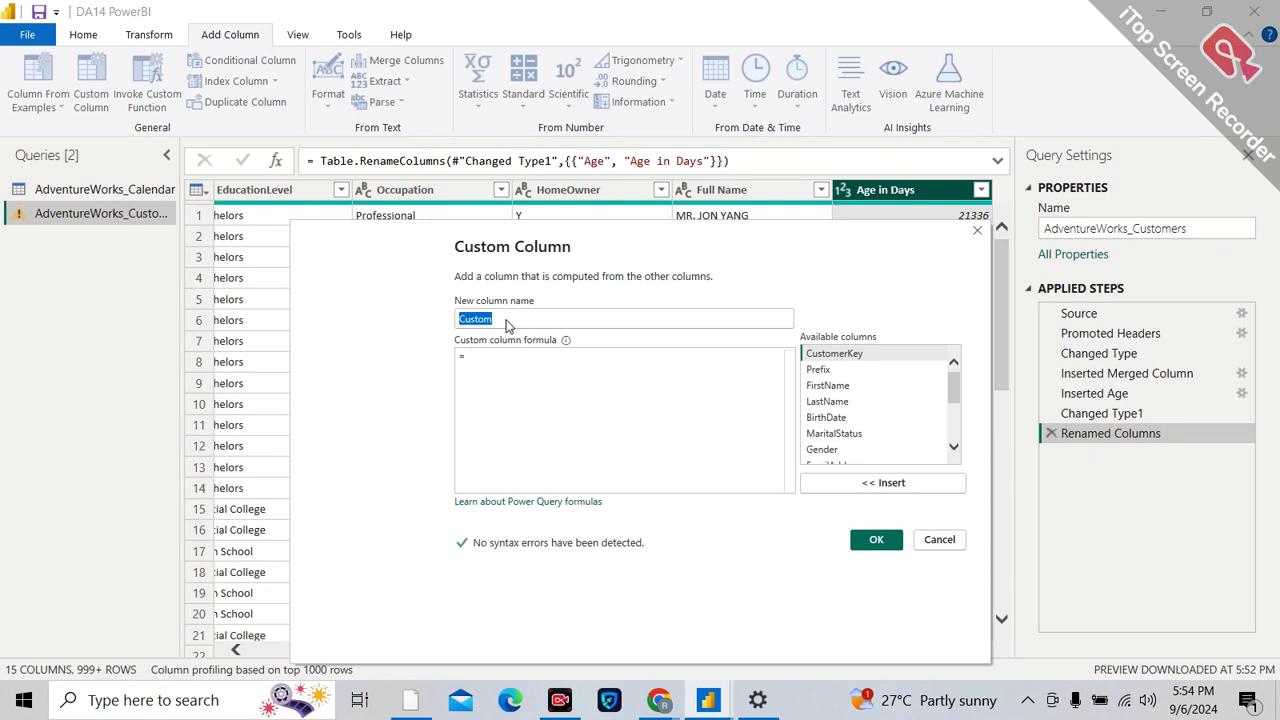
{"action": "type", "text": "F="}
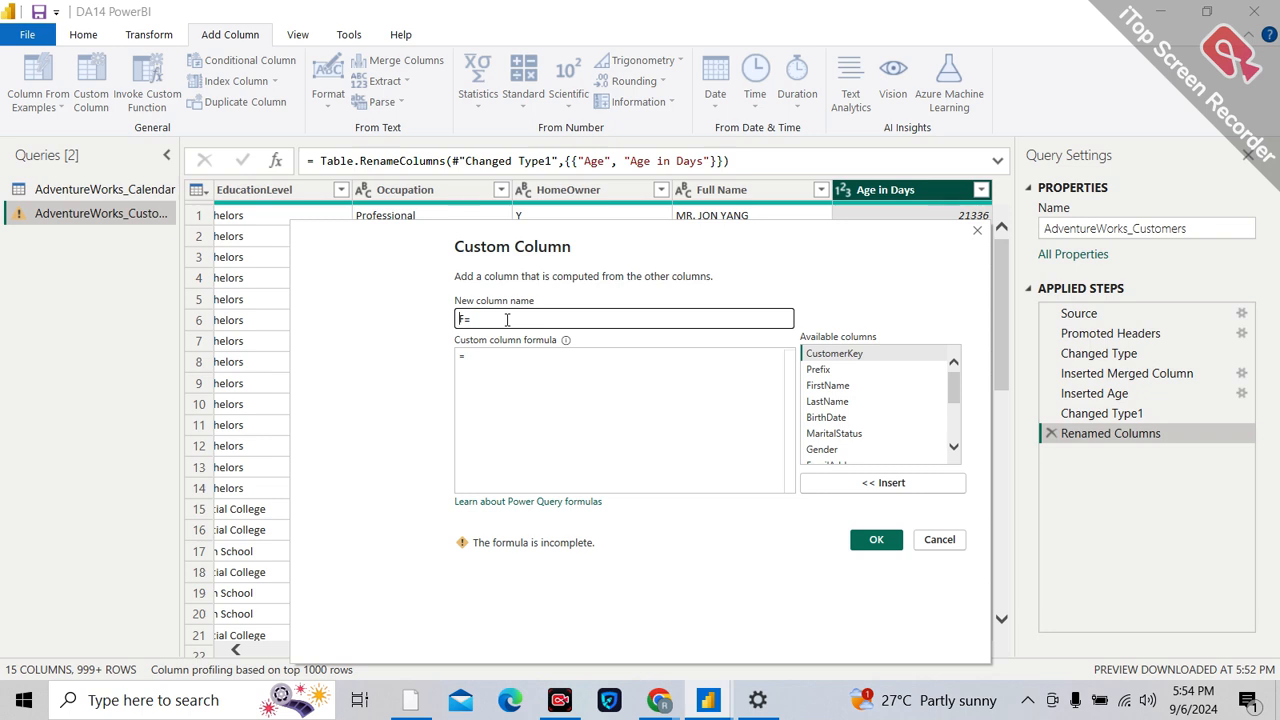
{"action": "key", "text": "BackSpace"}
{"action": "key", "text": "BackSpace"}
{"action": "type", "text": "Age in Years"}
Step: Enter the custom column formula as the Age in Days column divided by 365
{"action": "left_click", "coordinate": [552, 354]}
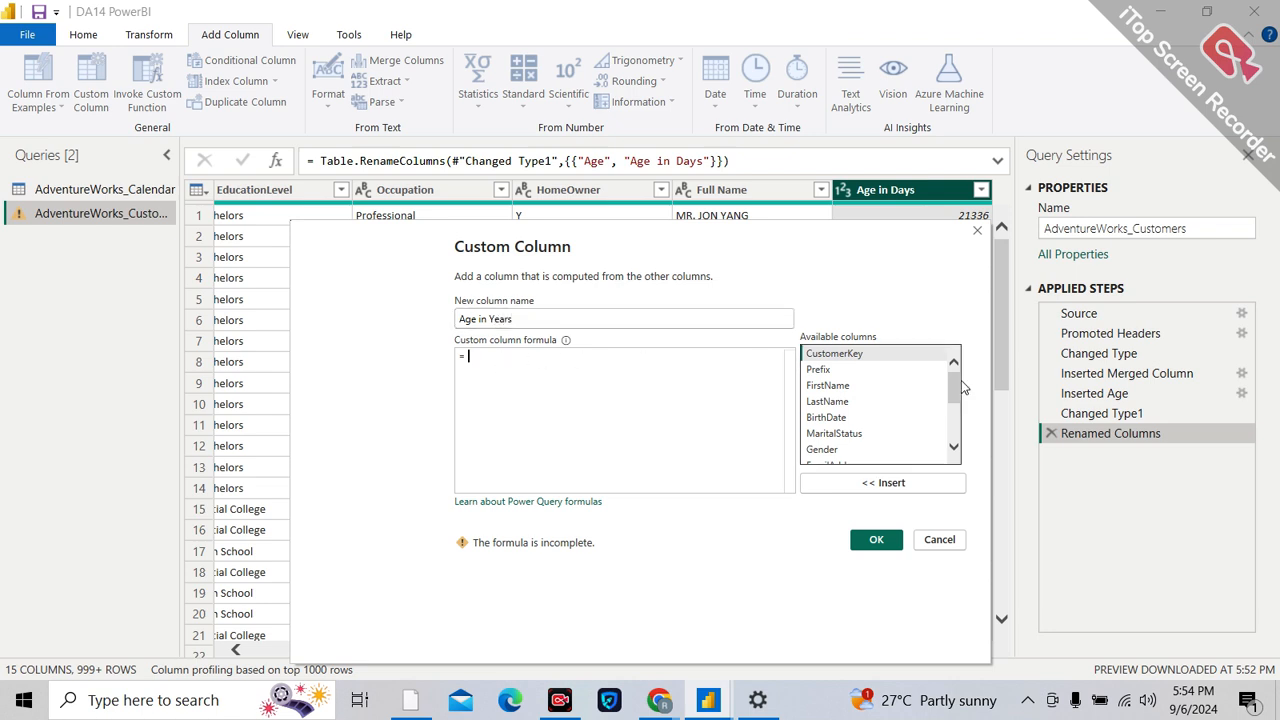
{"action": "scroll", "coordinate": [955, 440], "scroll_direction": "down", "scroll_amount": 3}
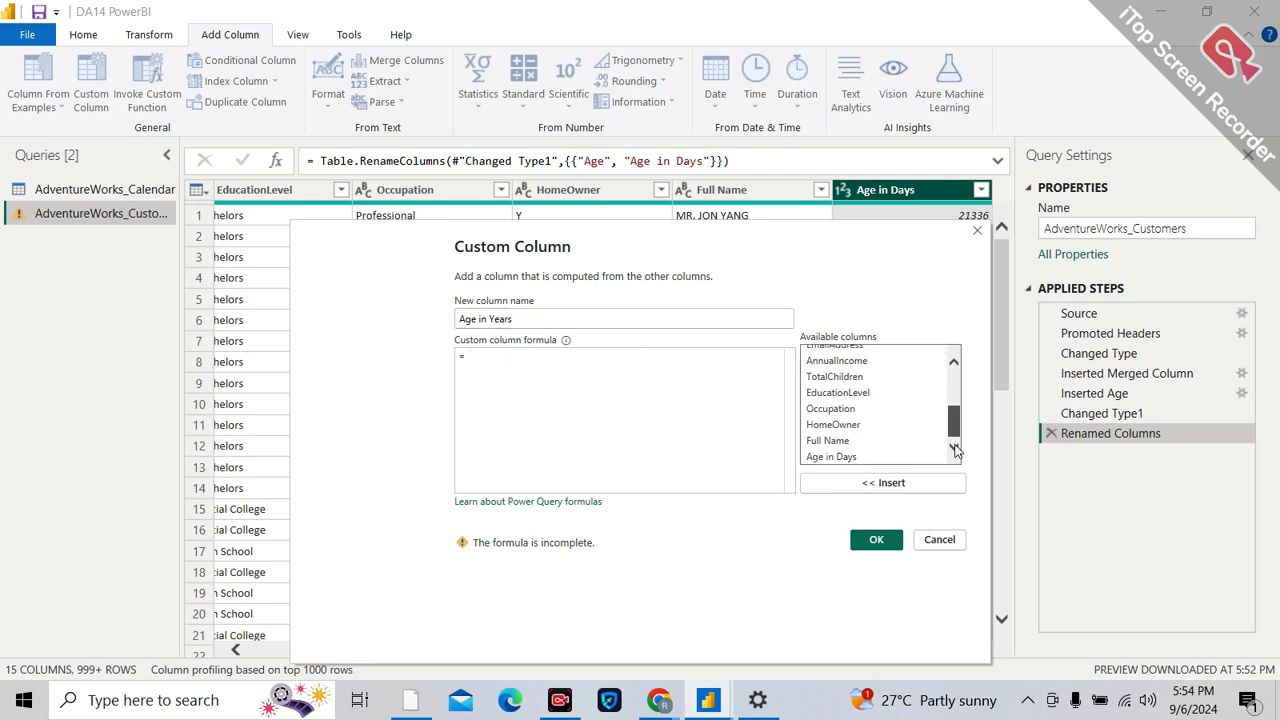
{"action": "left_click", "coordinate": [848, 456]}
{"action": "left_click", "coordinate": [882, 484]}
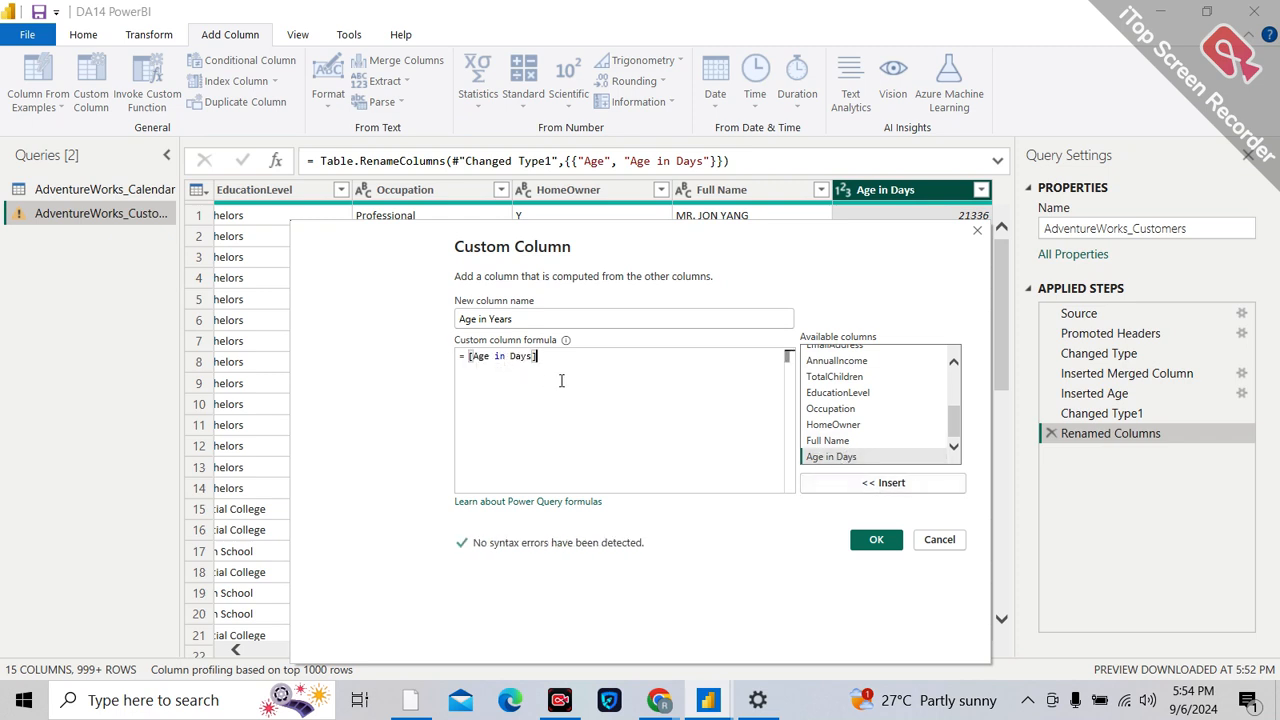
{"action": "type", "text": "/"}
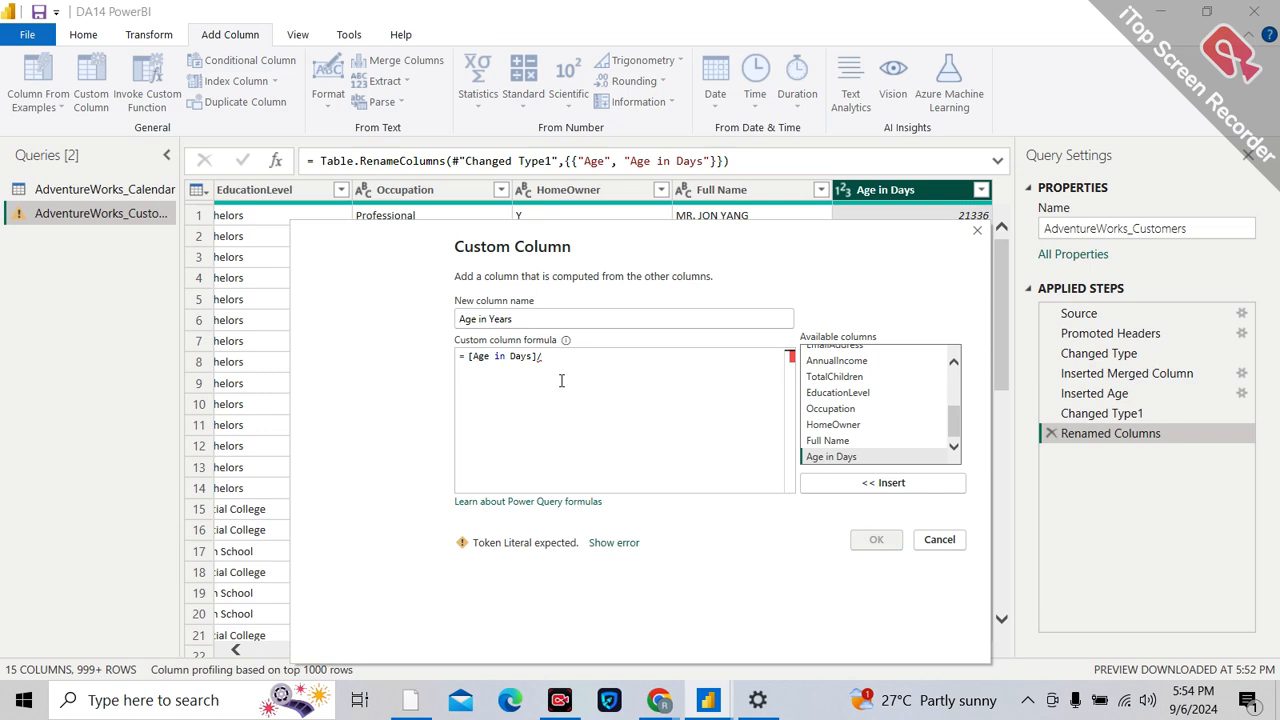
{"action": "type", "text": "365"}
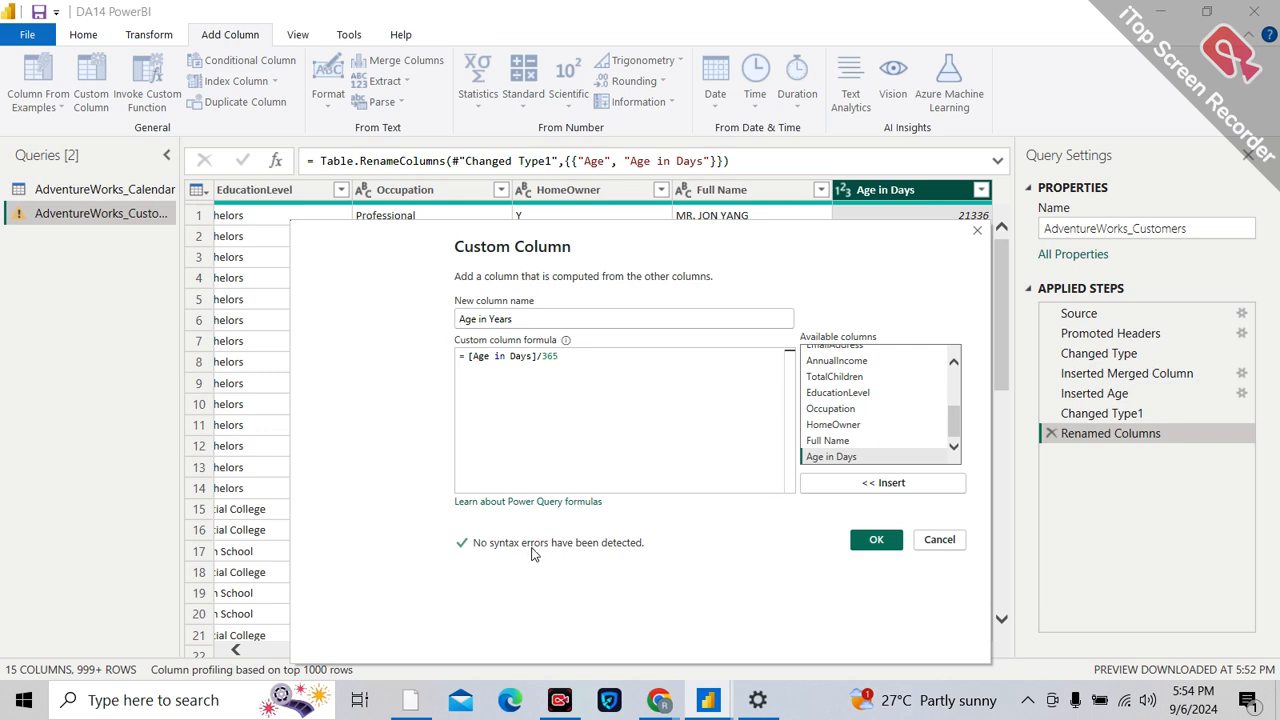
Step: Clear and re-enter the /365 part of the formula after [Age in Days], and create the Age in Years column
{"action": "left_click", "coordinate": [541, 357]}
{"action": "key", "text": "BackSpace"}
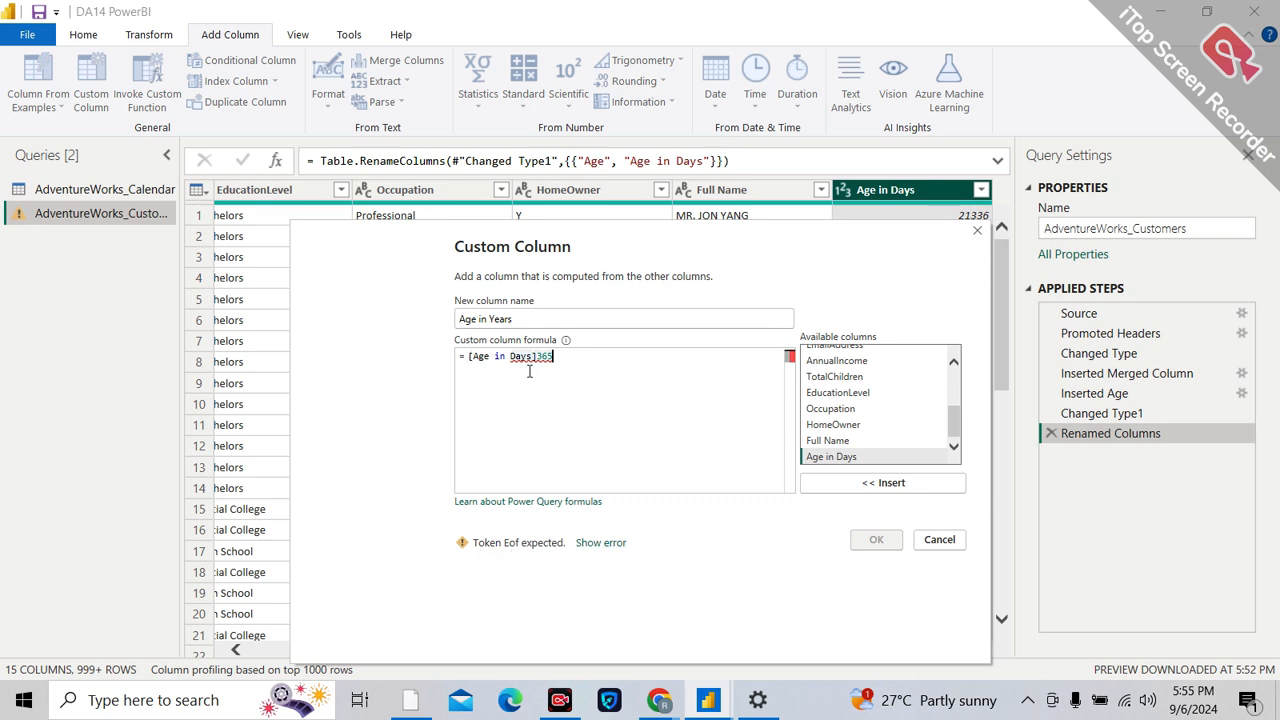
{"action": "type", "text": "/"}
{"action": "key", "text": "BackSpace"}
{"action": "key", "text": "BackSpace"}
{"action": "key", "text": "BackSpace"}
{"action": "key", "text": "BackSpace"}
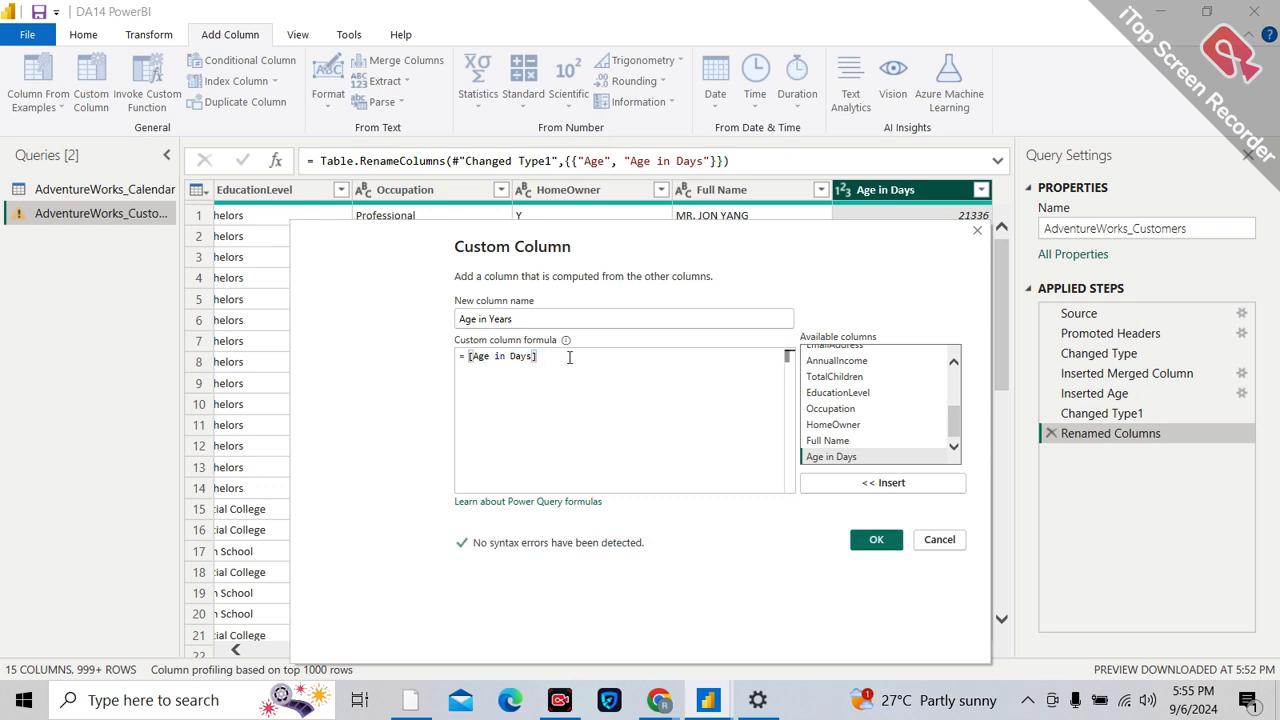
{"action": "type", "text": "/365"}
{"action": "left_click", "coordinate": [876, 540]}
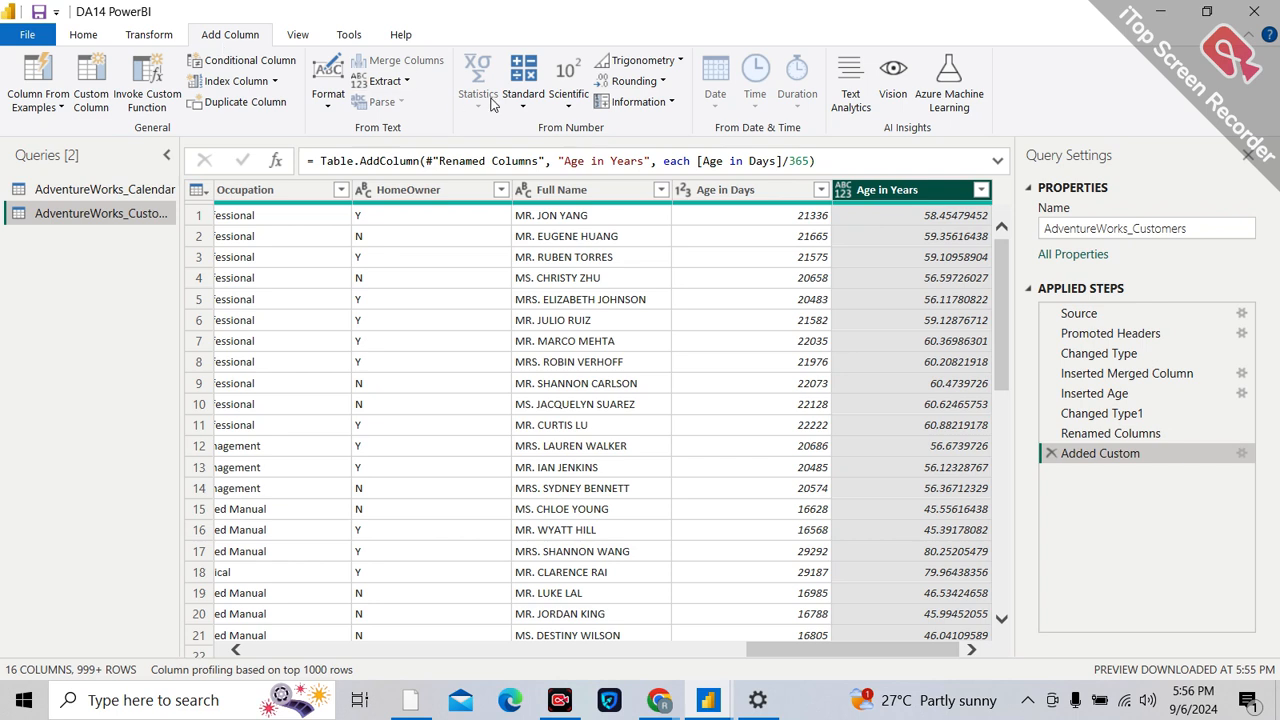
Step: Set the Age in Years data type to Decimal Number and add a column rounding it to 2 decimal places
{"action": "left_click", "coordinate": [845, 194]}
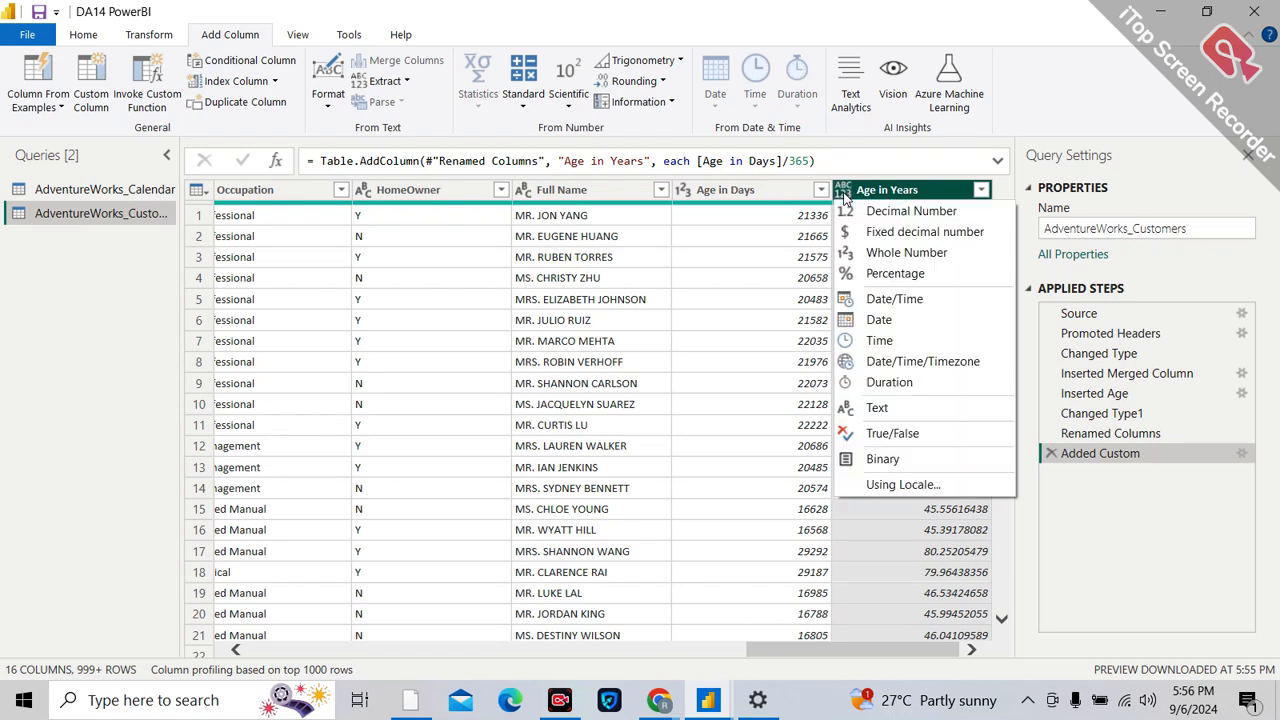
{"action": "left_click", "coordinate": [887, 215]}
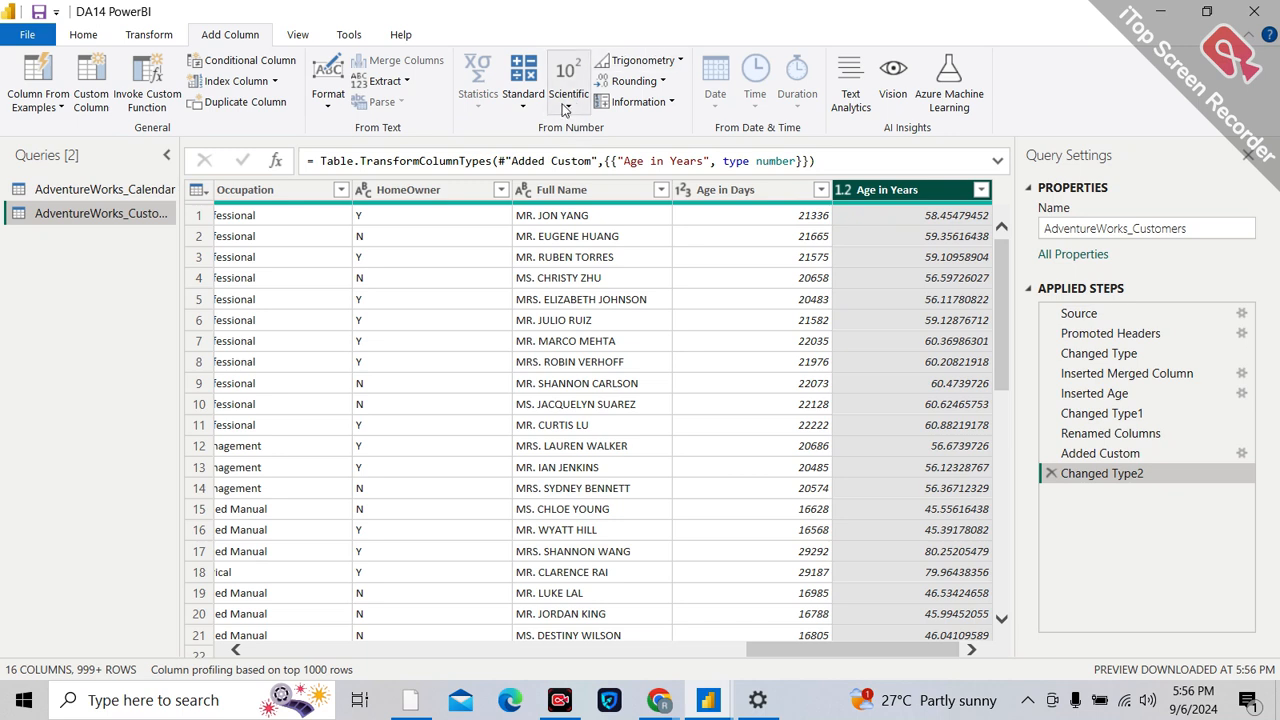
{"action": "left_click", "coordinate": [661, 81]}
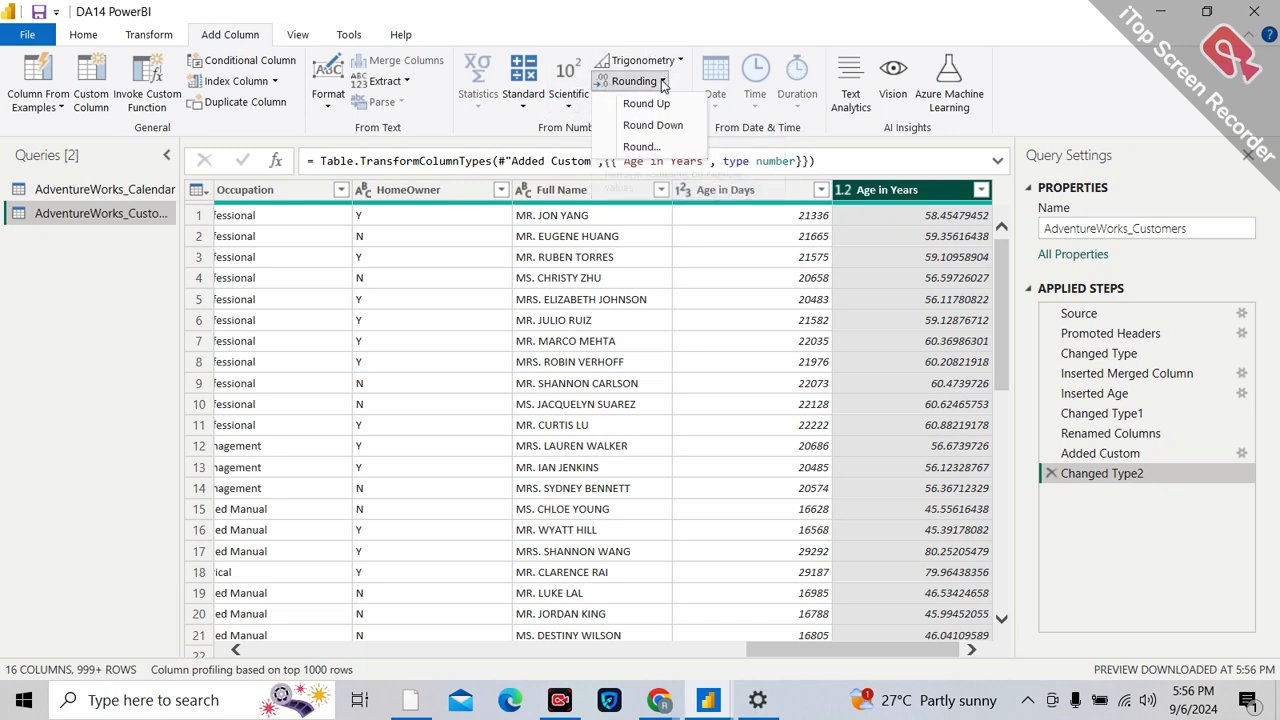
{"action": "left_click", "coordinate": [645, 148]}
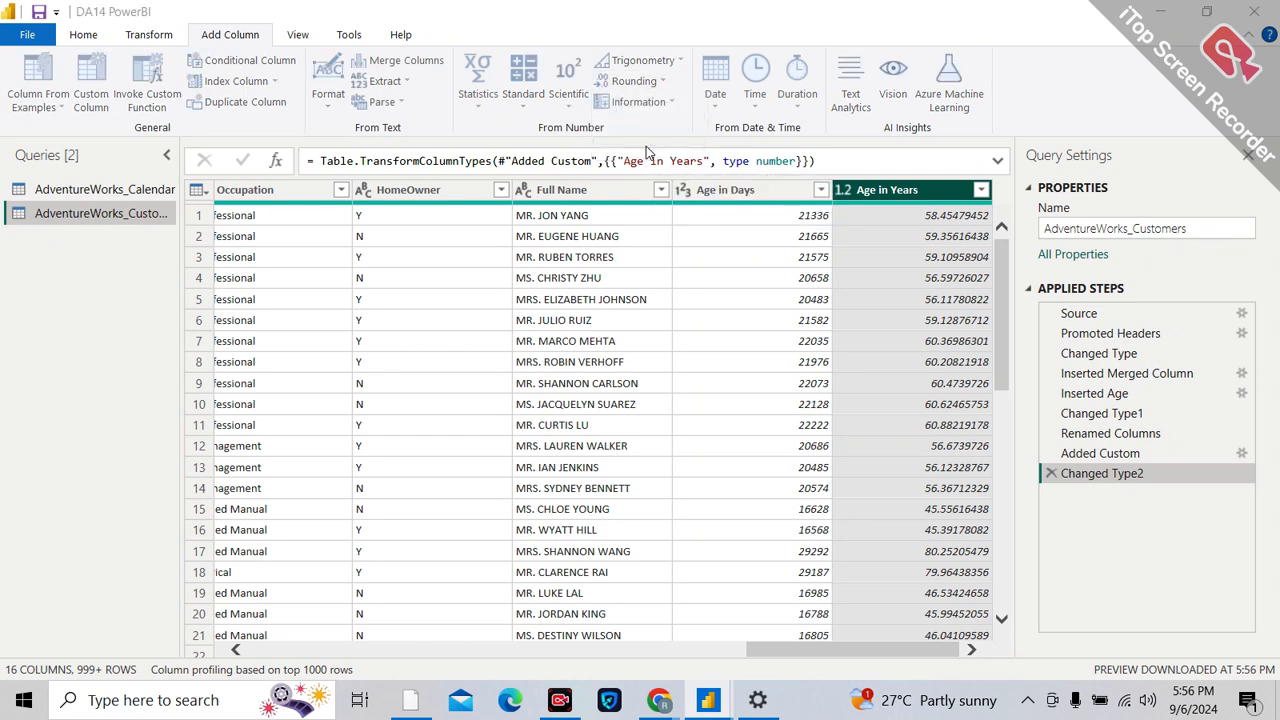
{"action": "left_click", "coordinate": [484, 324]}
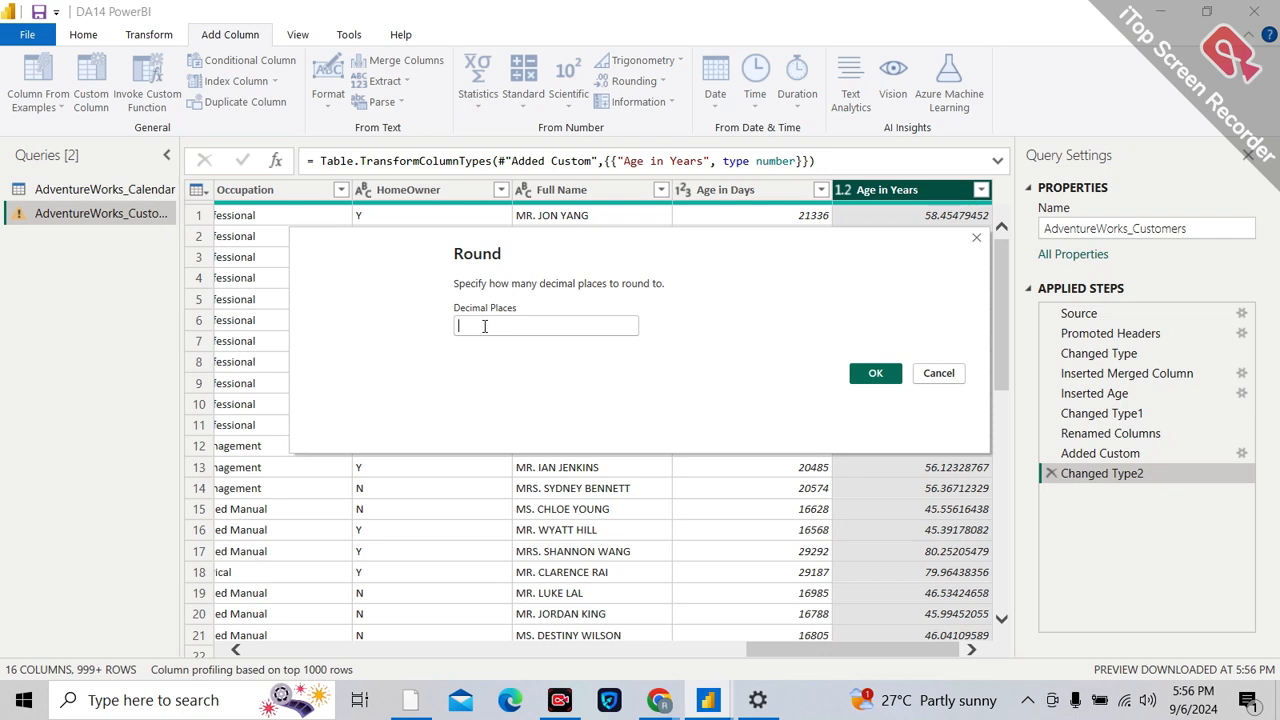
{"action": "type", "text": "2"}
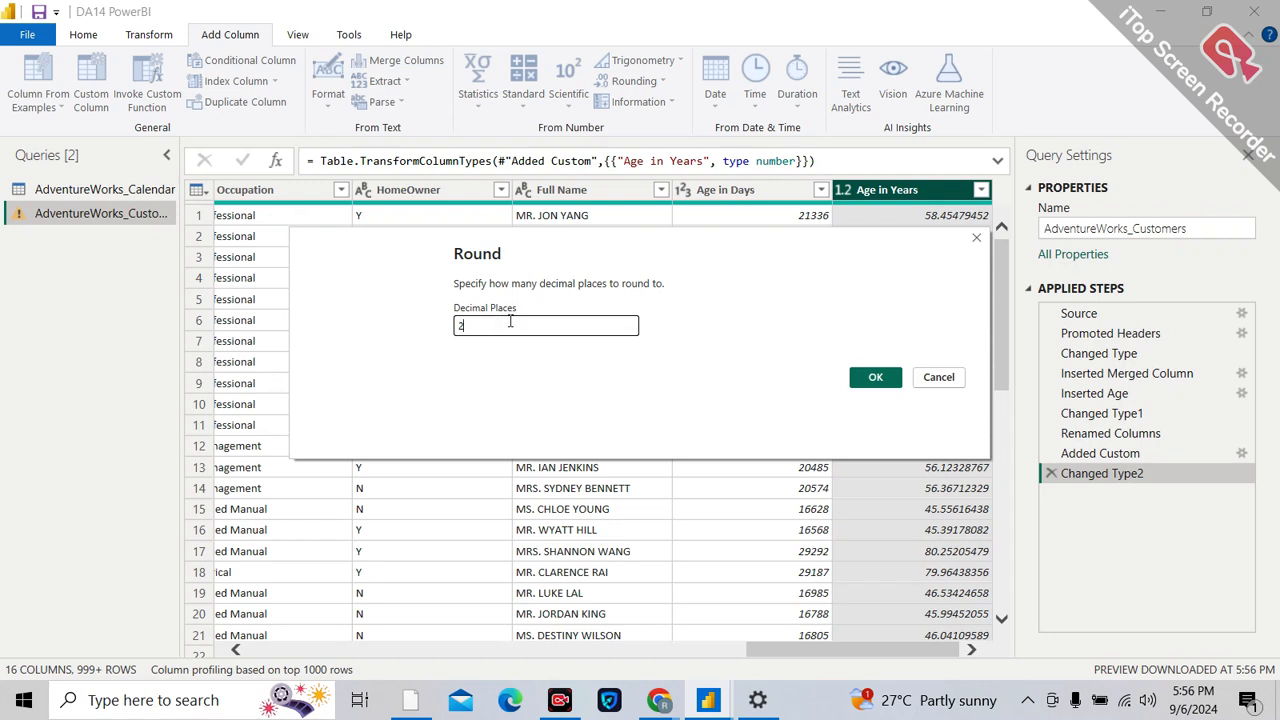
{"action": "left_click", "coordinate": [878, 376]}
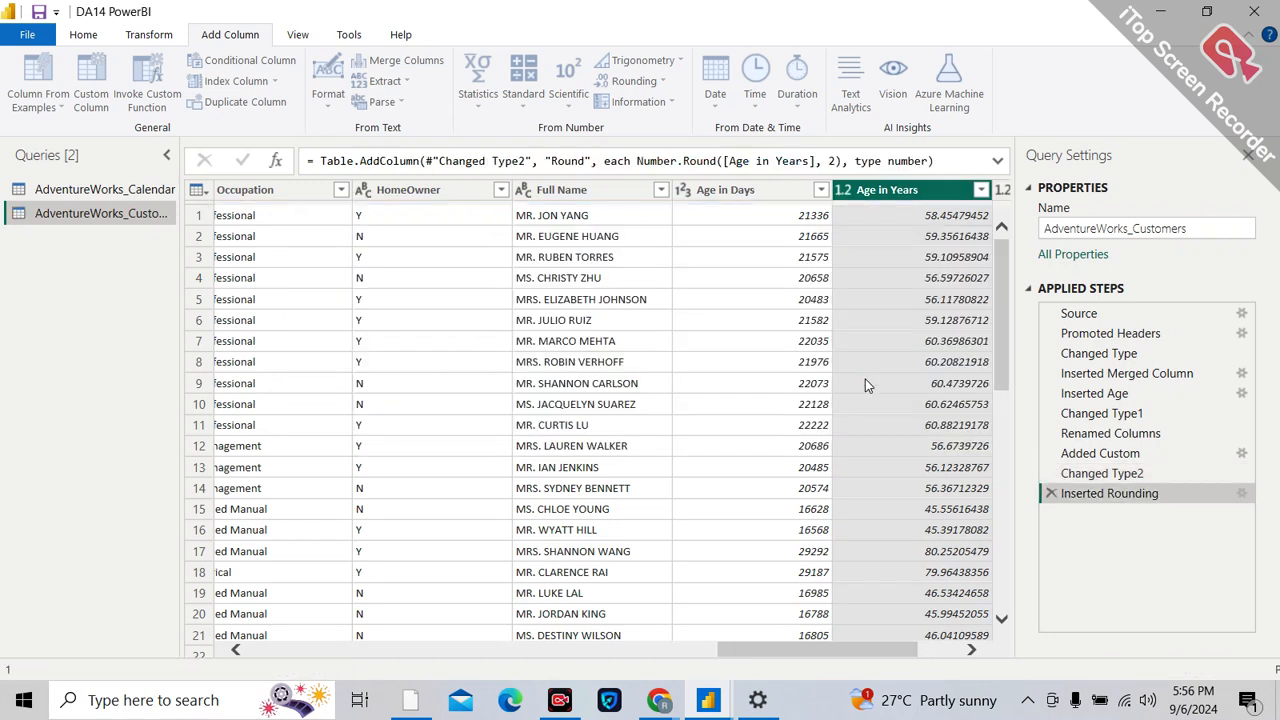
Step: Add a Round Up column based on the Round column
{"action": "left_click", "coordinate": [971, 650]}
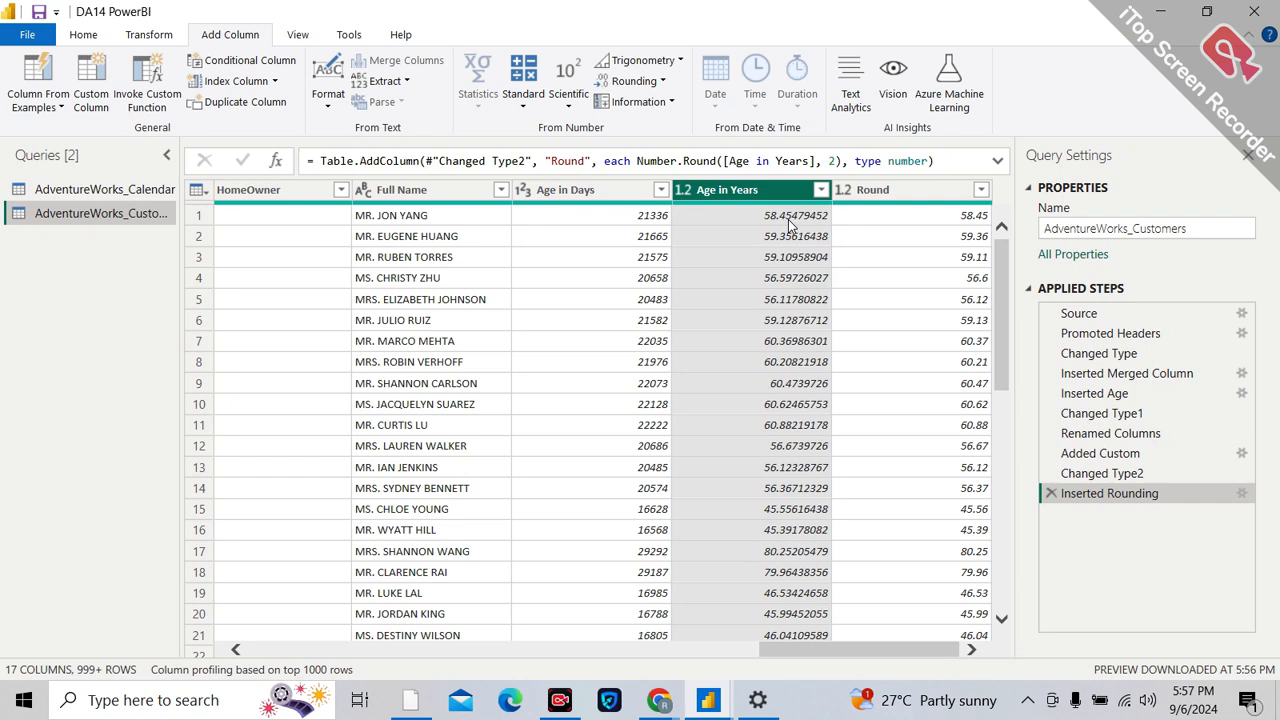
{"action": "left_click", "coordinate": [666, 83]}
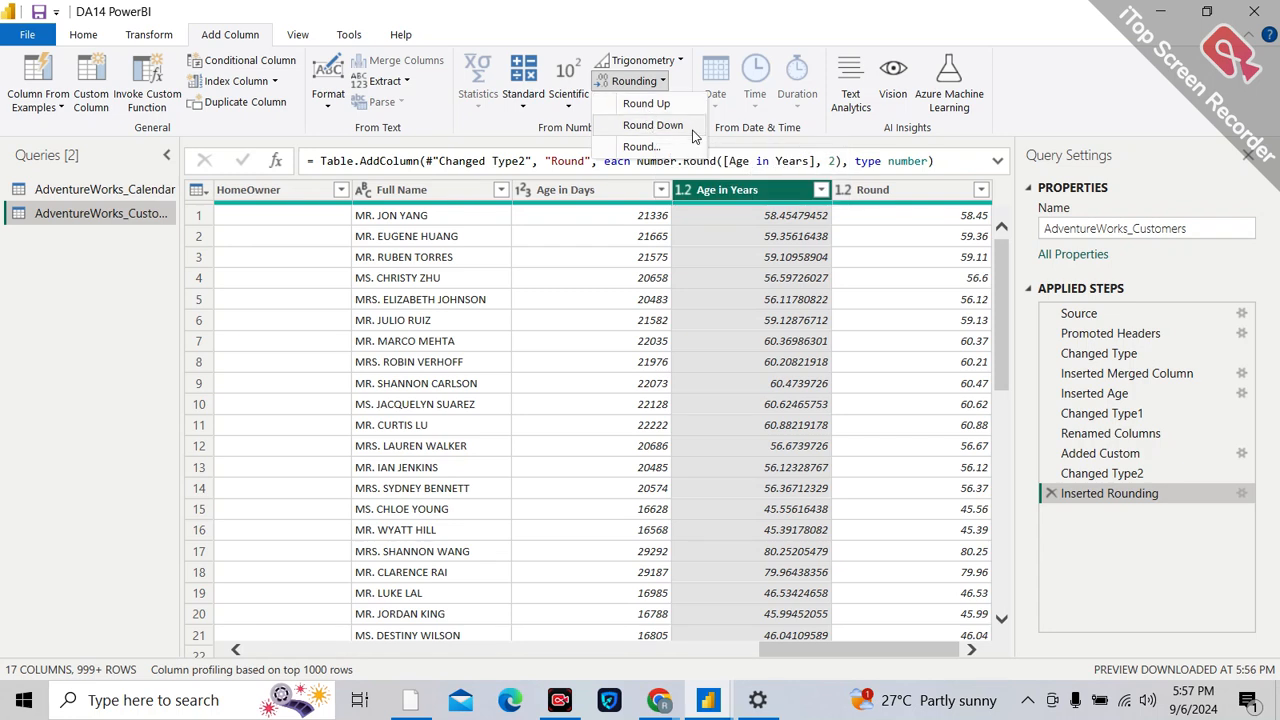
{"action": "left_click", "coordinate": [908, 189]}
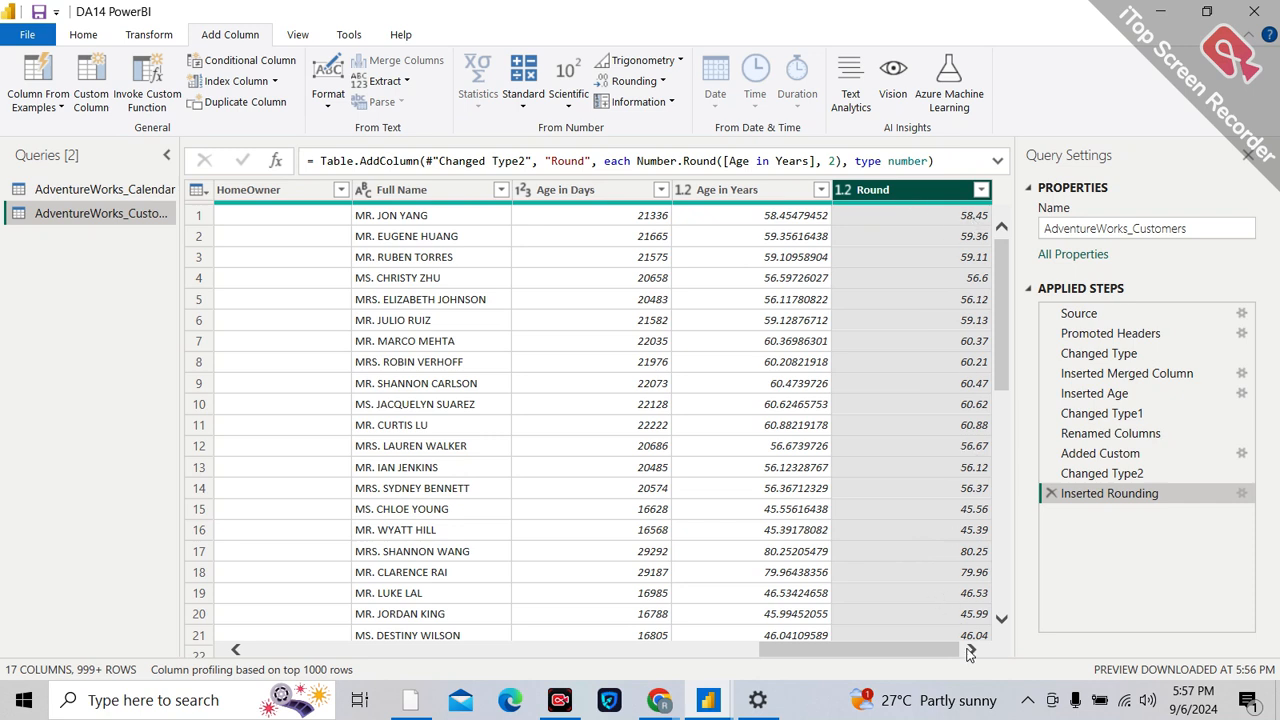
{"action": "left_click", "coordinate": [661, 82]}
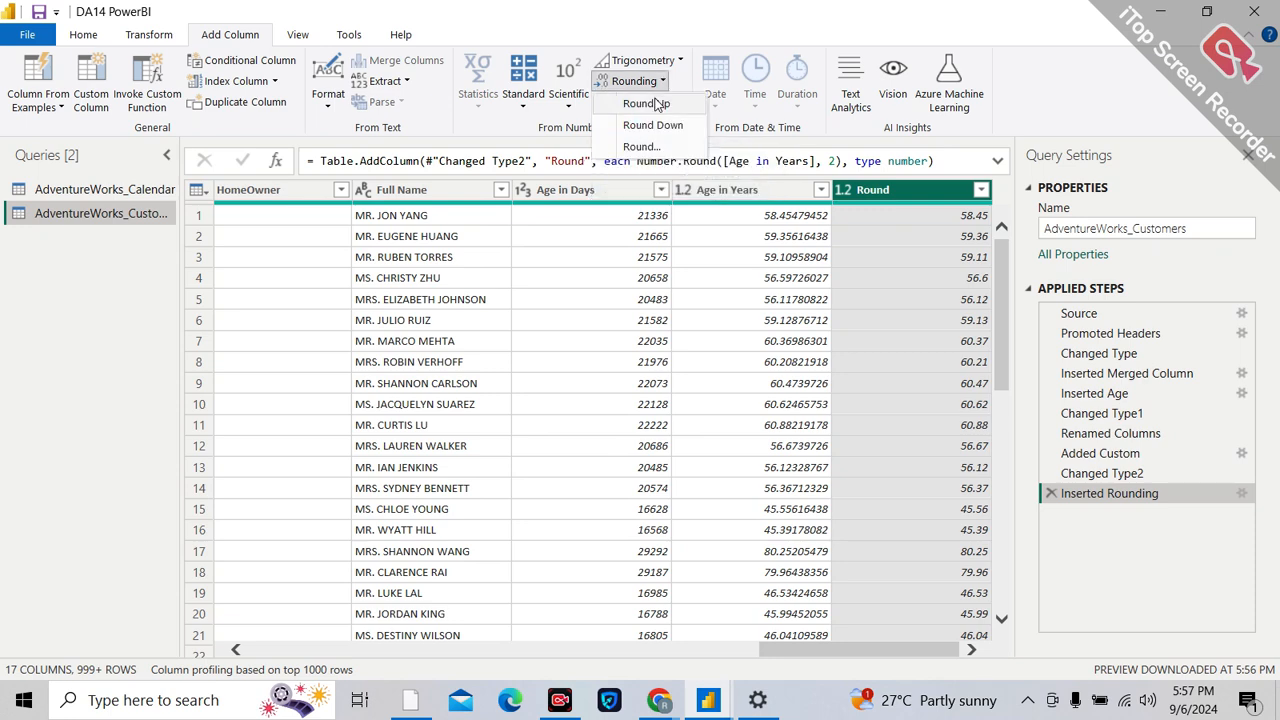
{"action": "left_click", "coordinate": [648, 104]}
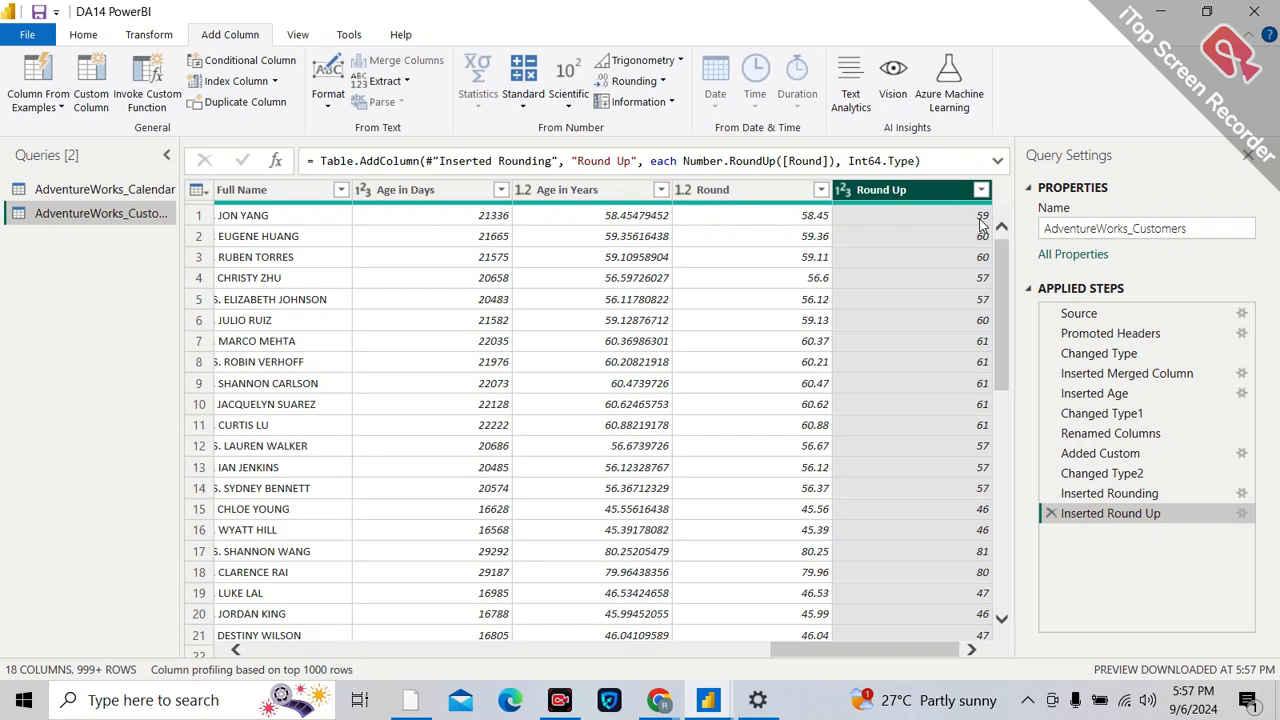
Step: Add a Round Down column based on the Round column
{"action": "left_click", "coordinate": [712, 200]}
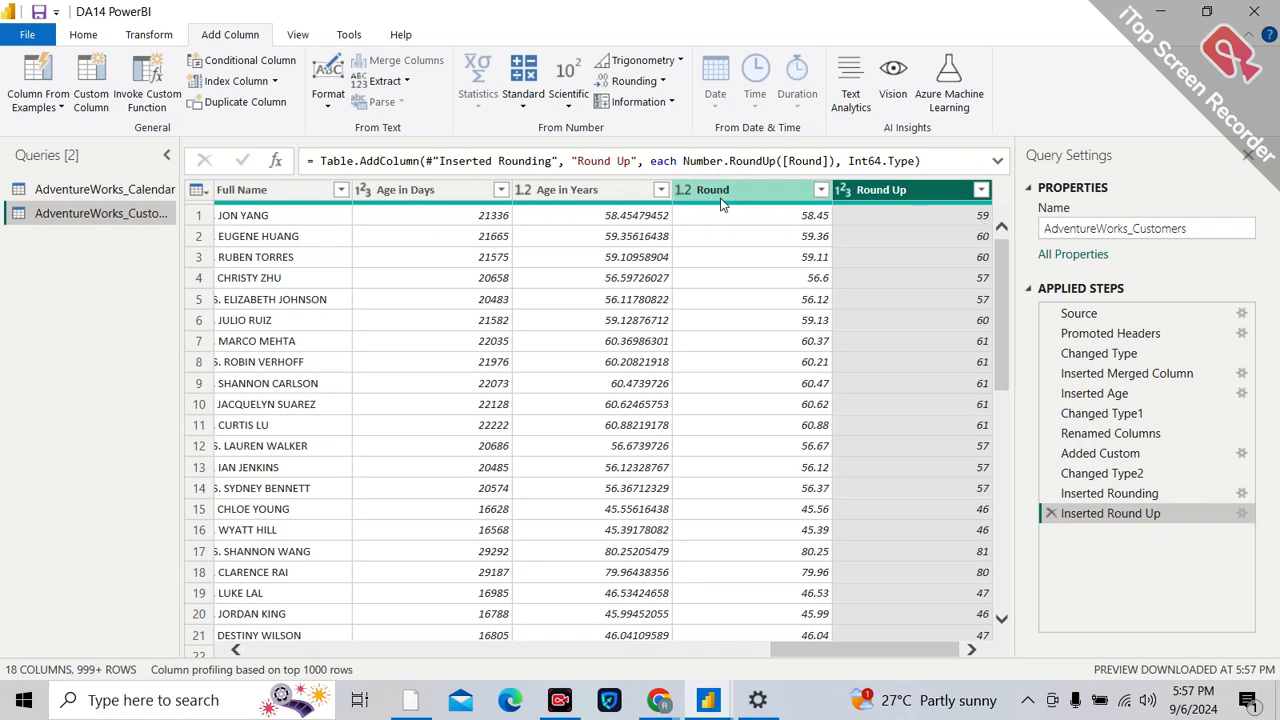
{"action": "left_click", "coordinate": [660, 81]}
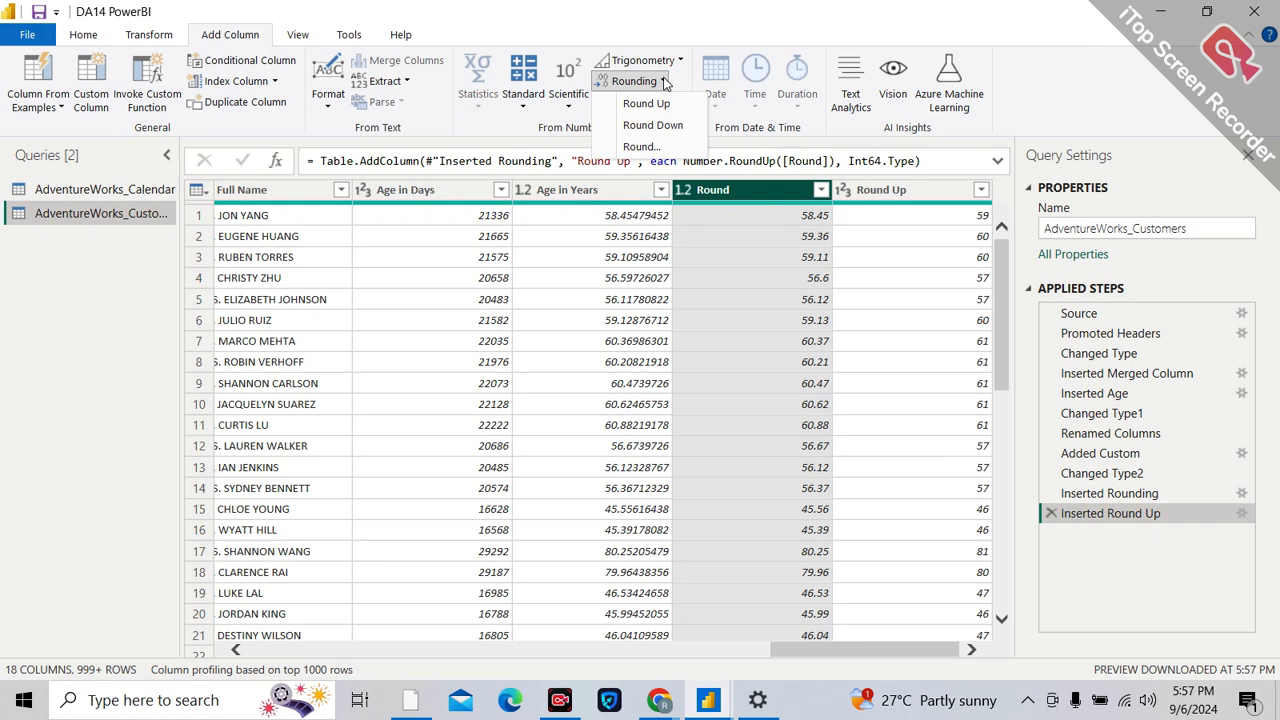
{"action": "left_click", "coordinate": [667, 127]}
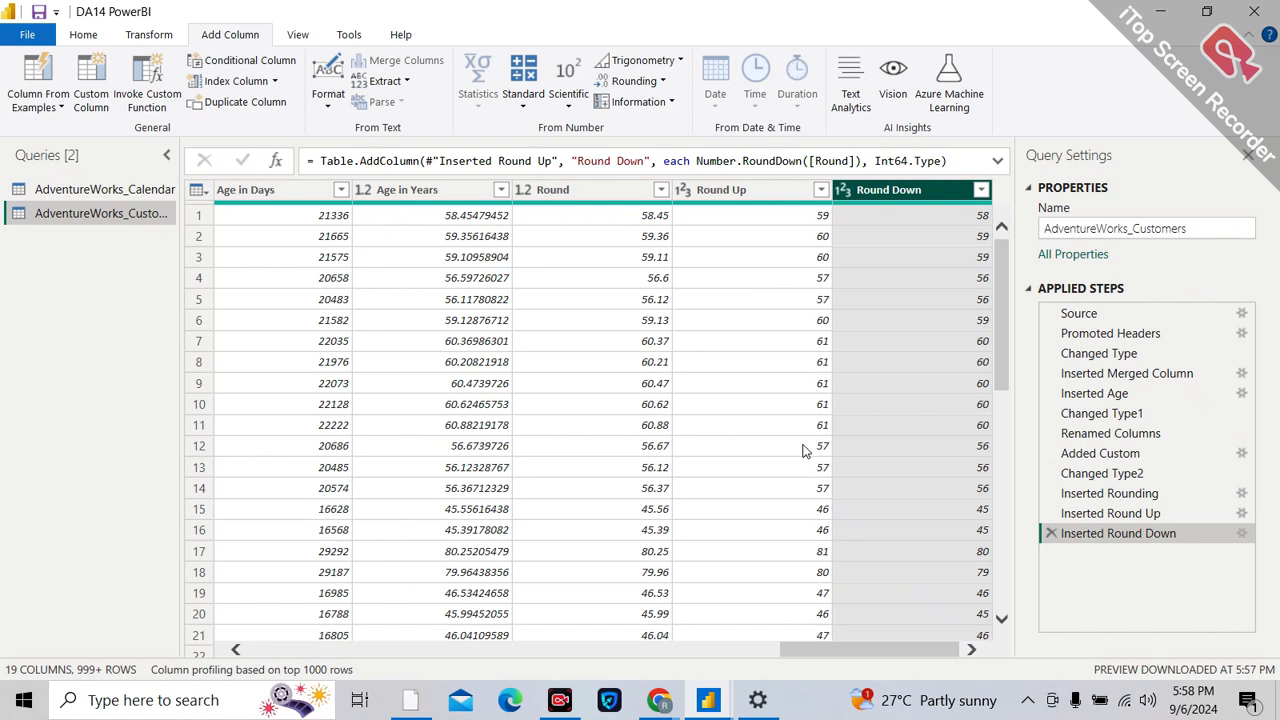
Step: Add a column that extracts the text before the @ delimiter from the EmailAddress column
{"action": "left_click", "coordinate": [631, 369]}
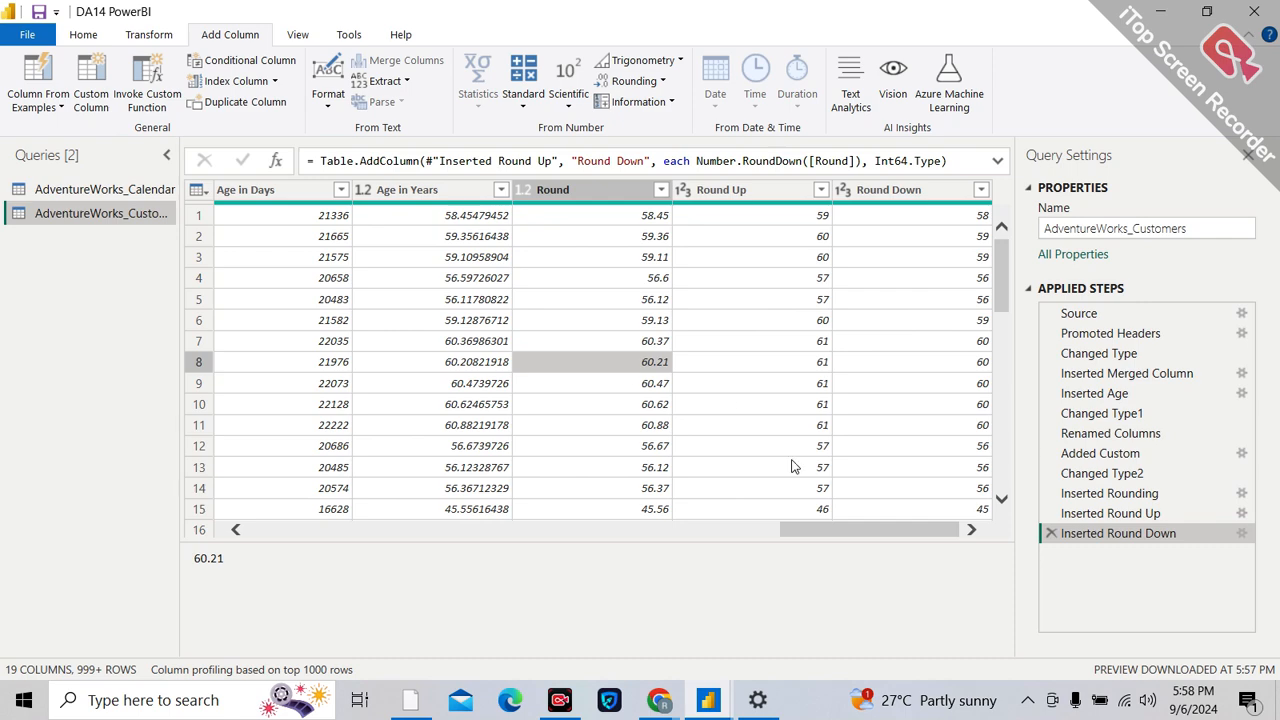
{"action": "left_click_drag", "start_coordinate": [809, 532], "coordinate": [453, 538]}
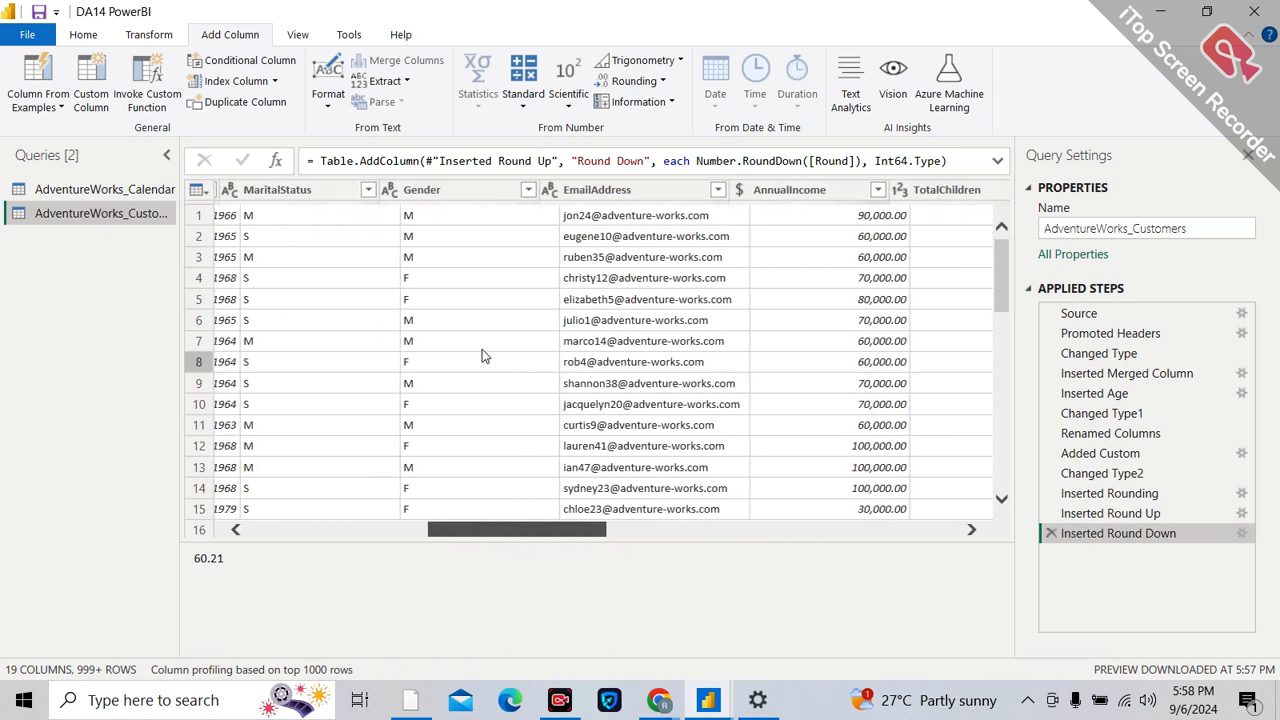
{"action": "left_click", "coordinate": [605, 189]}
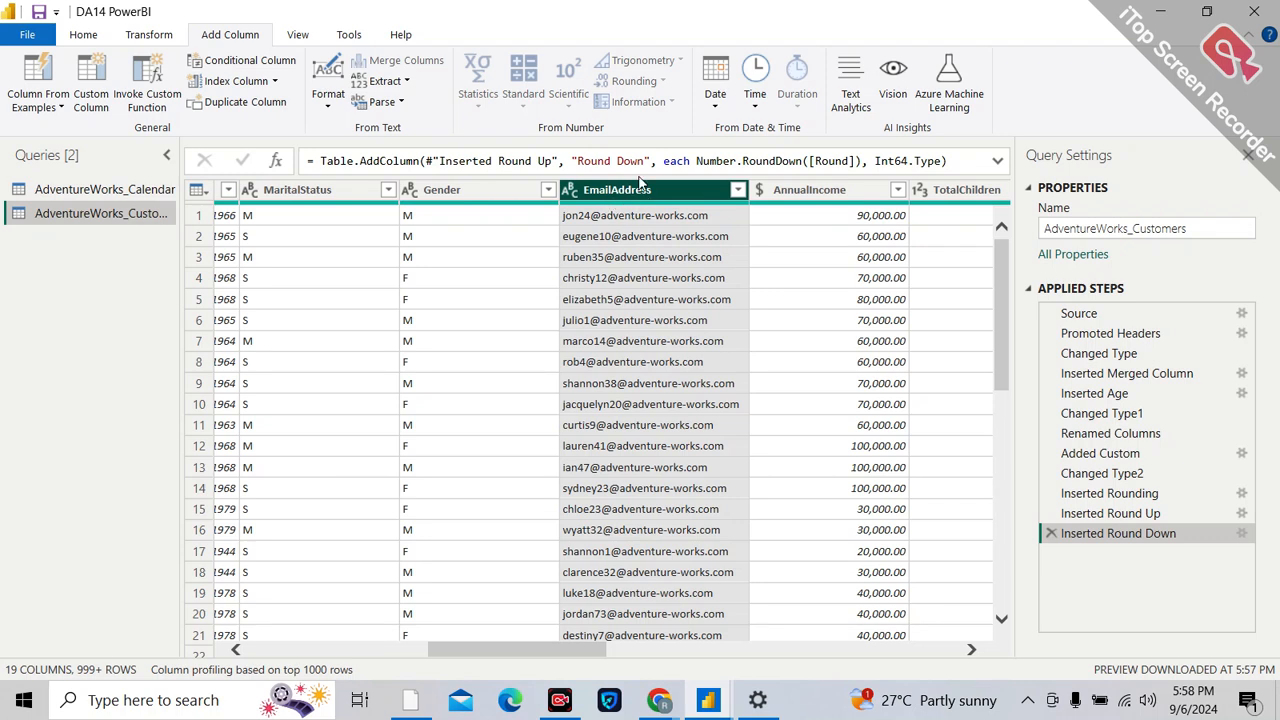
{"action": "mouse_move", "coordinate": [625, 204]}
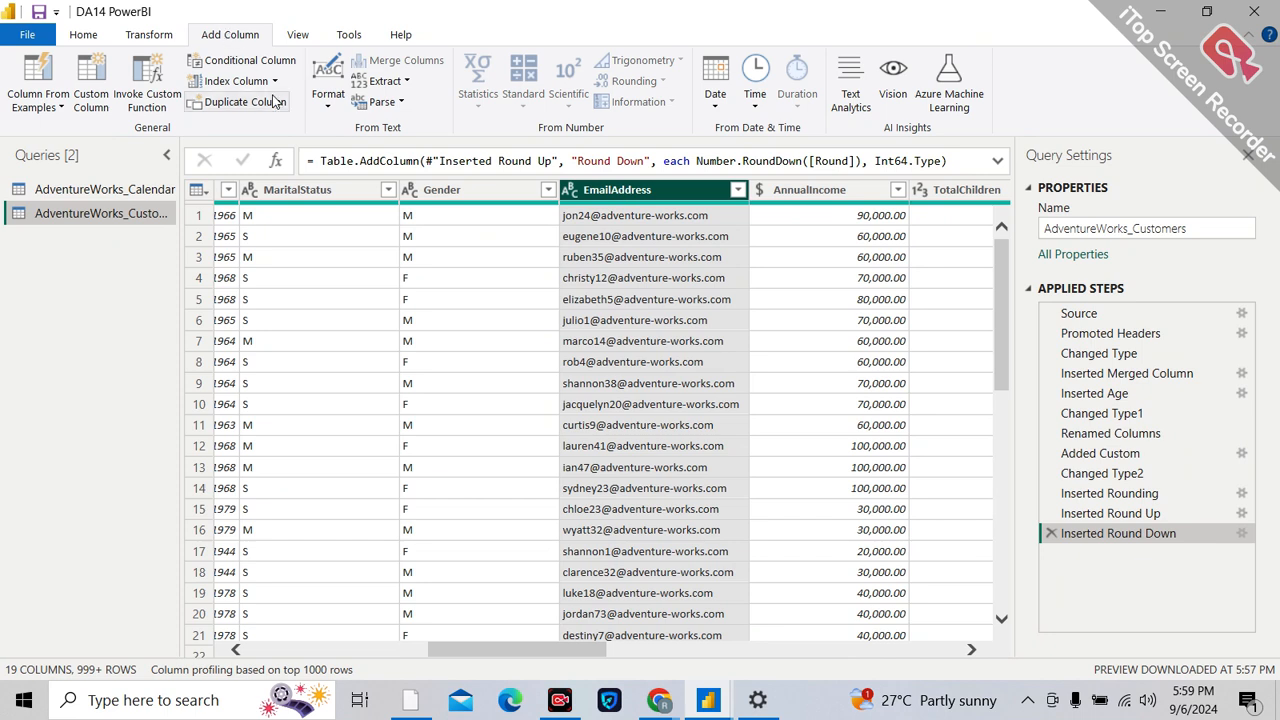
{"action": "left_click", "coordinate": [406, 82]}
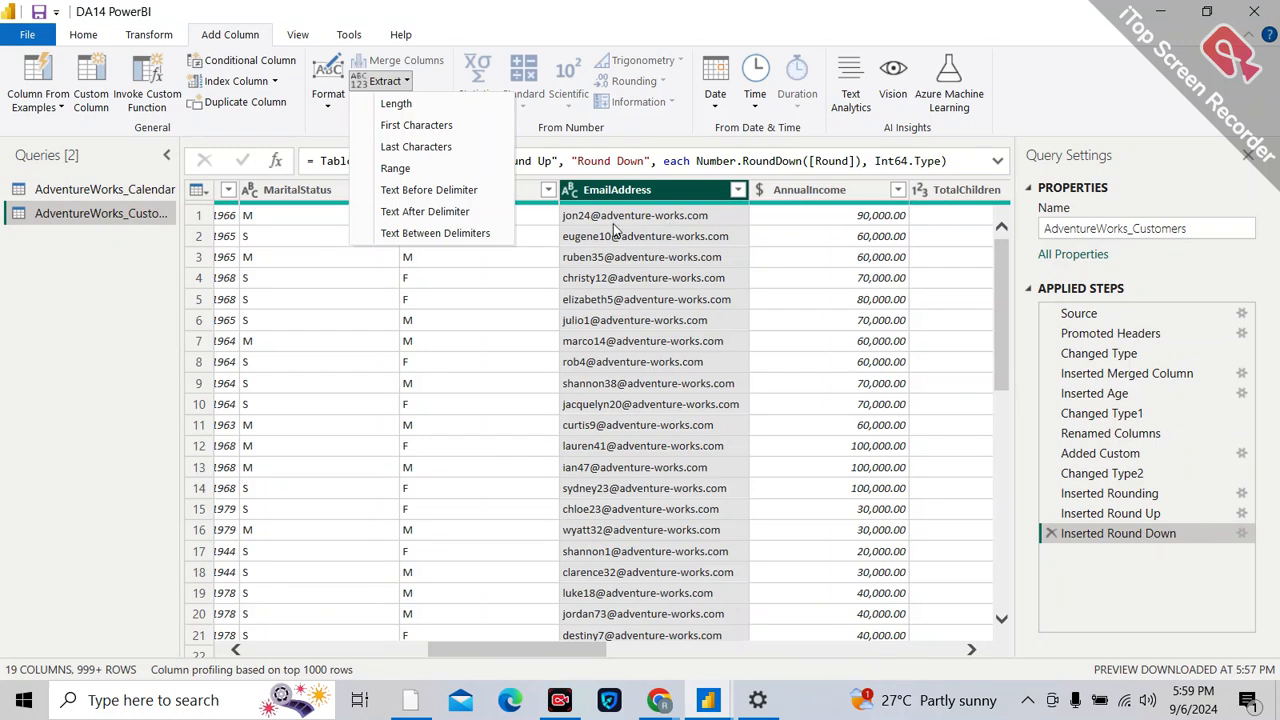
{"action": "left_click", "coordinate": [597, 225]}
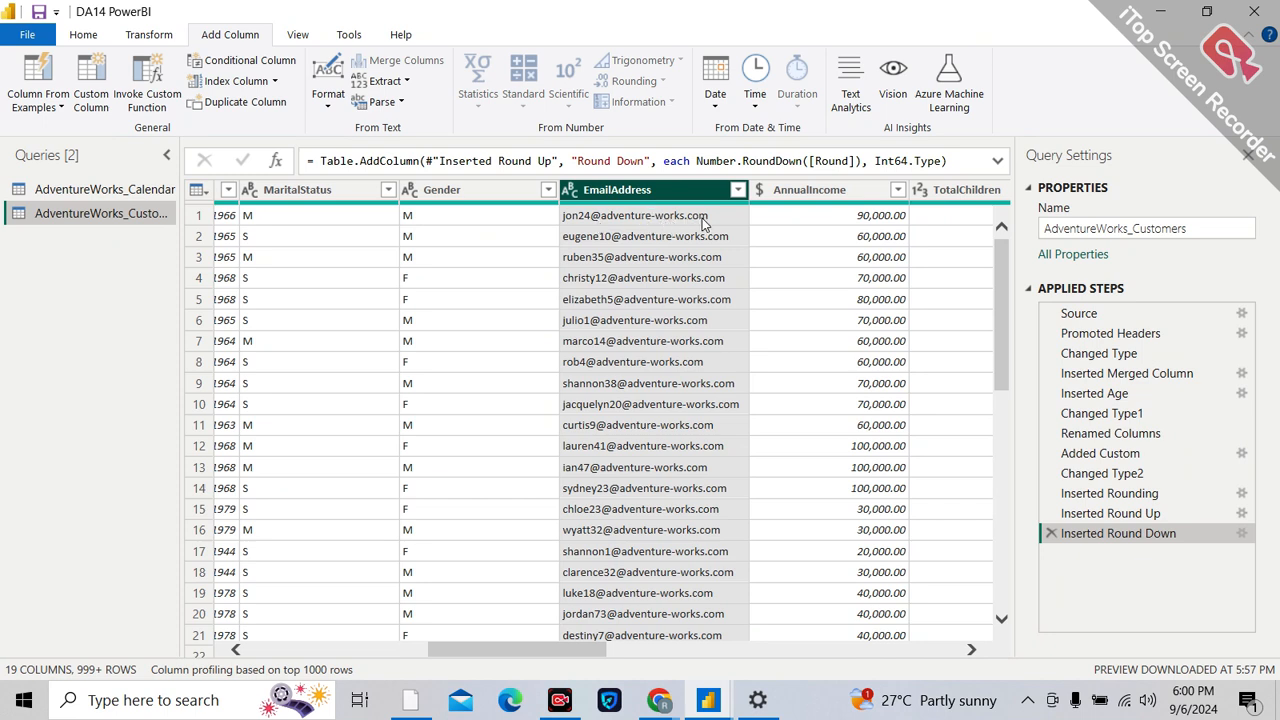
{"action": "left_click", "coordinate": [401, 85]}
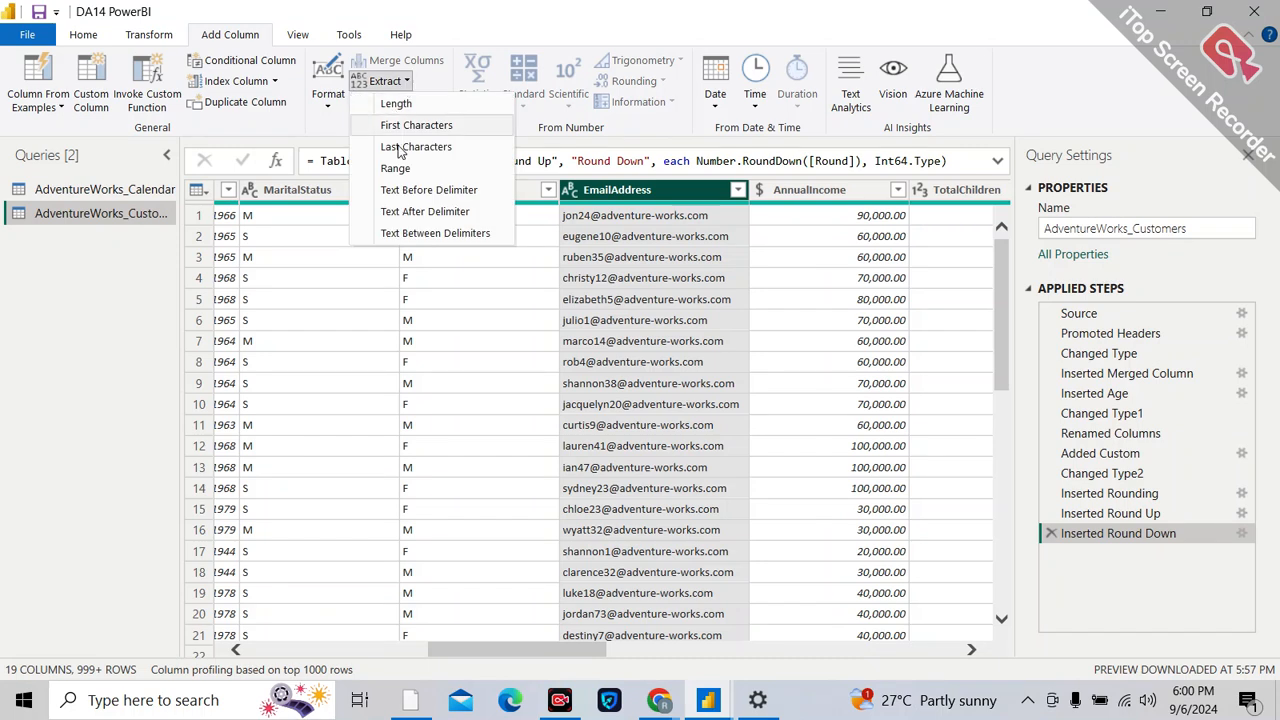
{"action": "left_click", "coordinate": [428, 190]}
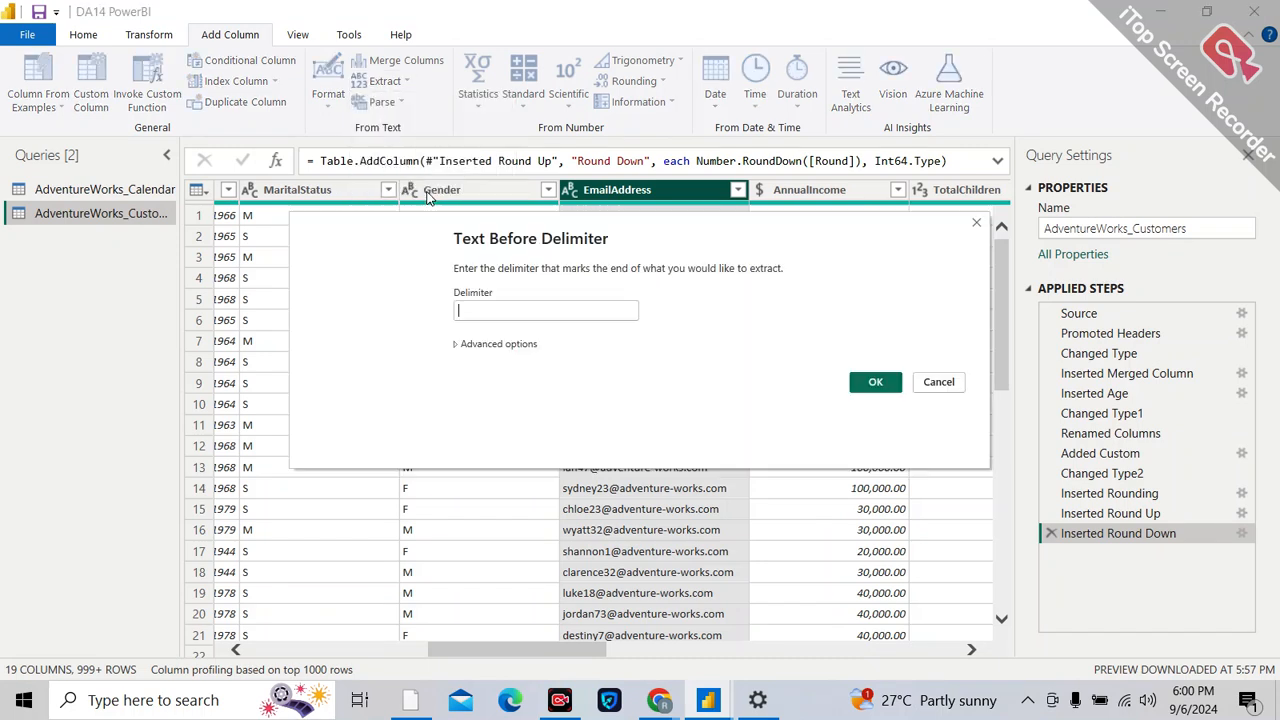
{"action": "left_click", "coordinate": [494, 312]}
{"action": "type", "text": "@"}
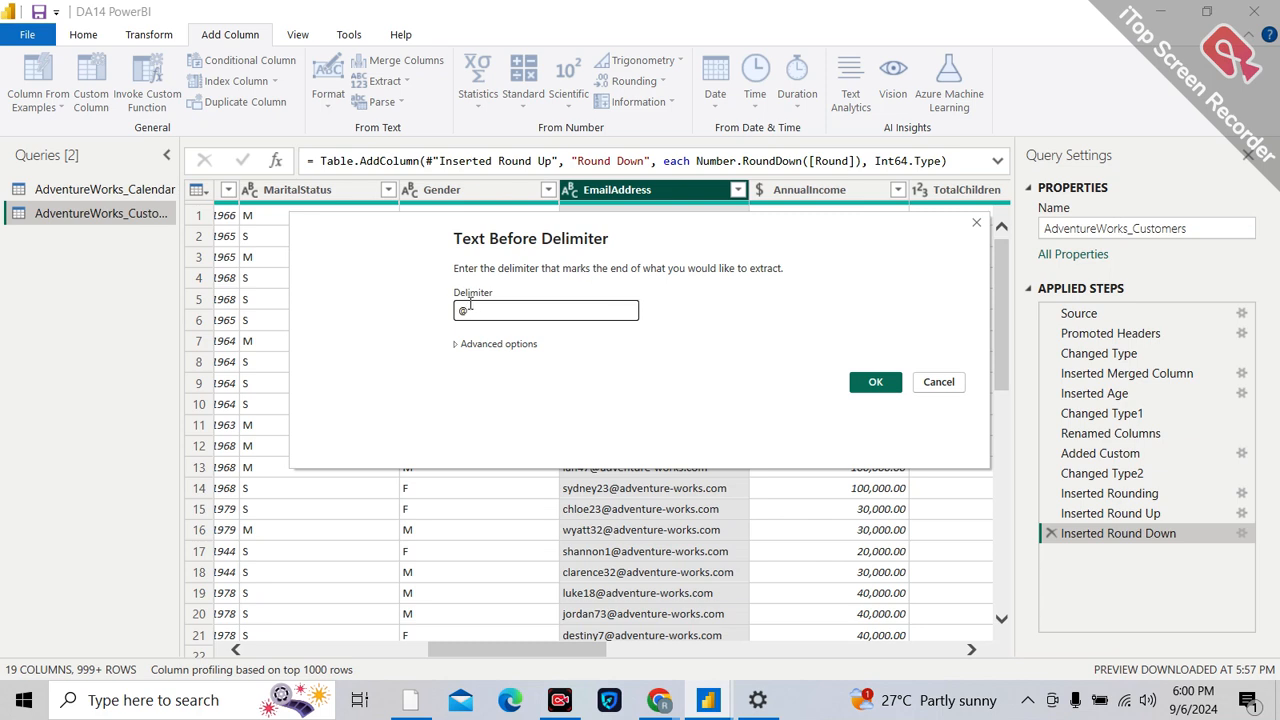
{"action": "left_click", "coordinate": [876, 386]}
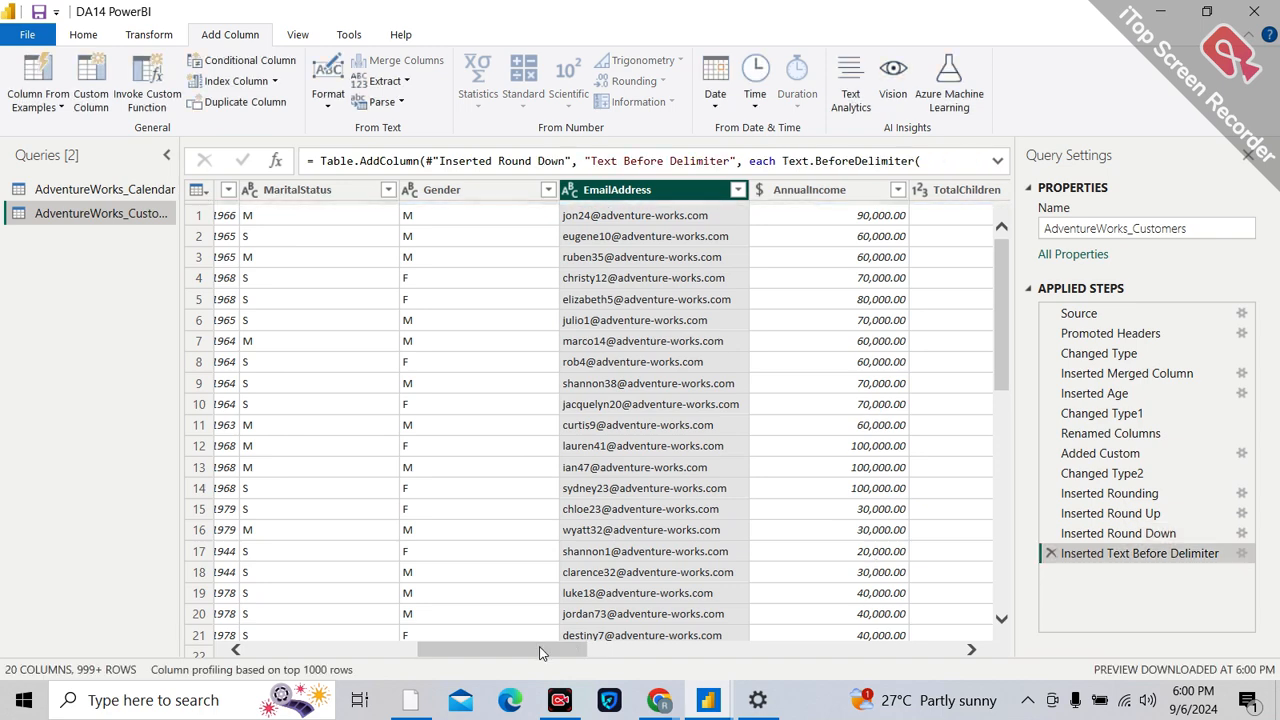
Step: Rename the Text Before Delimiter column as User Name
{"action": "left_click_drag", "start_coordinate": [543, 651], "coordinate": [957, 655]}
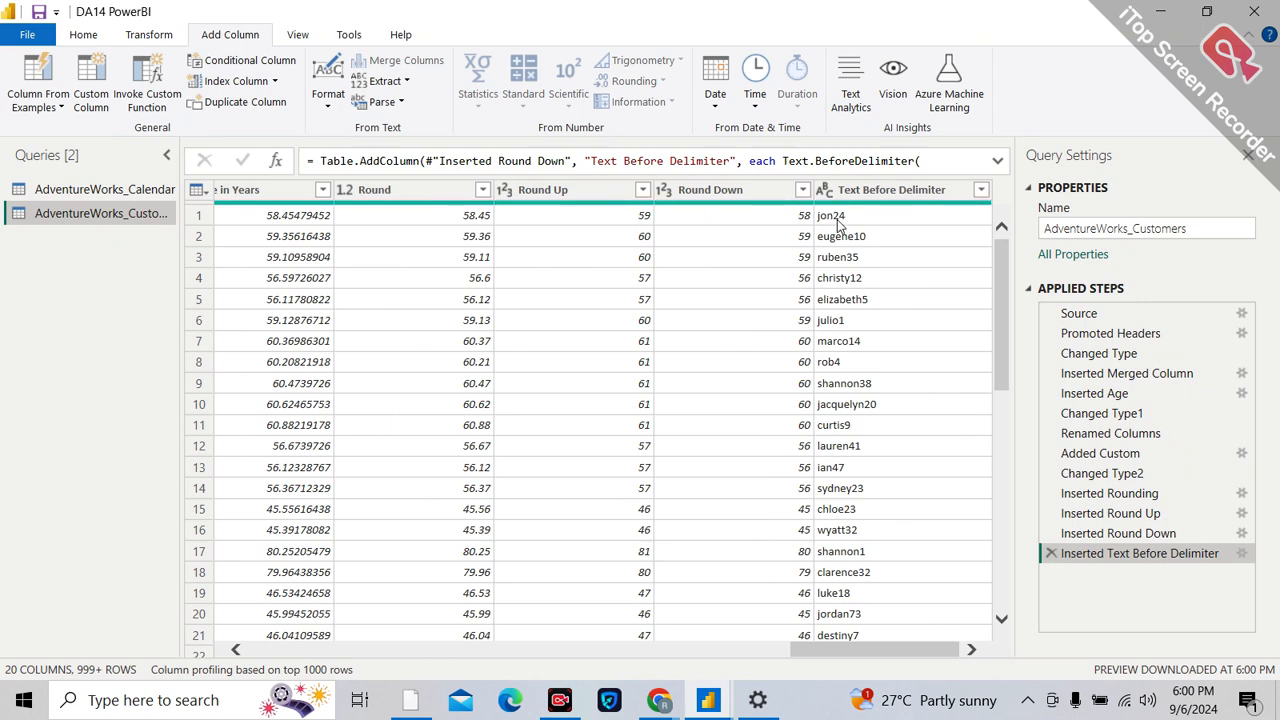
{"action": "double_click", "coordinate": [862, 190]}
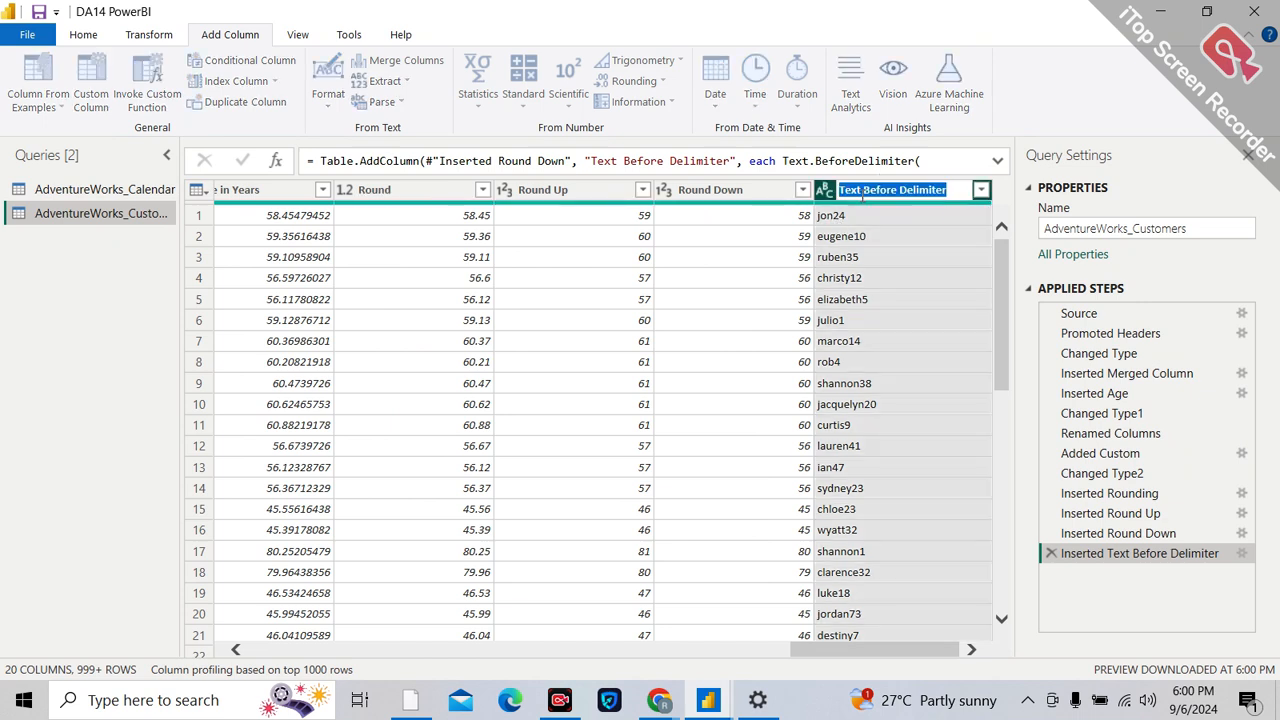
{"action": "key", "text": "BackSpace"}
{"action": "type", "text": "UserName"}
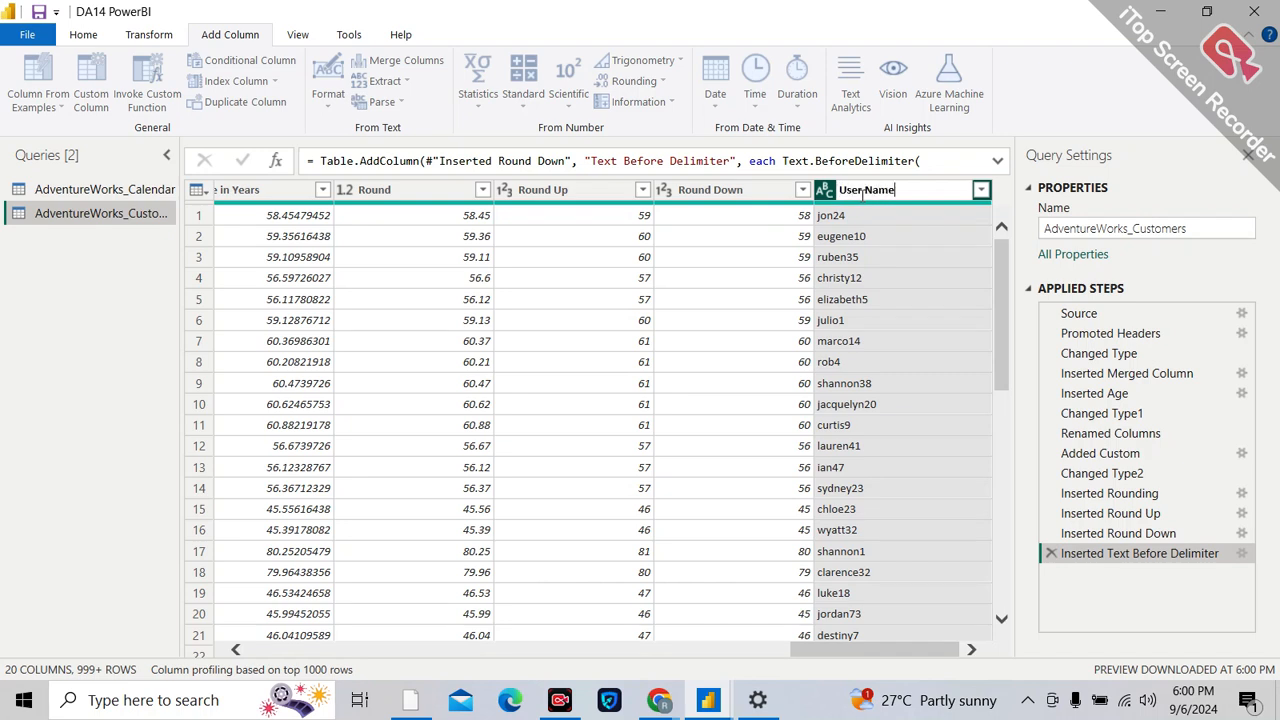
{"action": "key", "text": "Return"}
{"action": "left_click", "coordinate": [896, 206]}
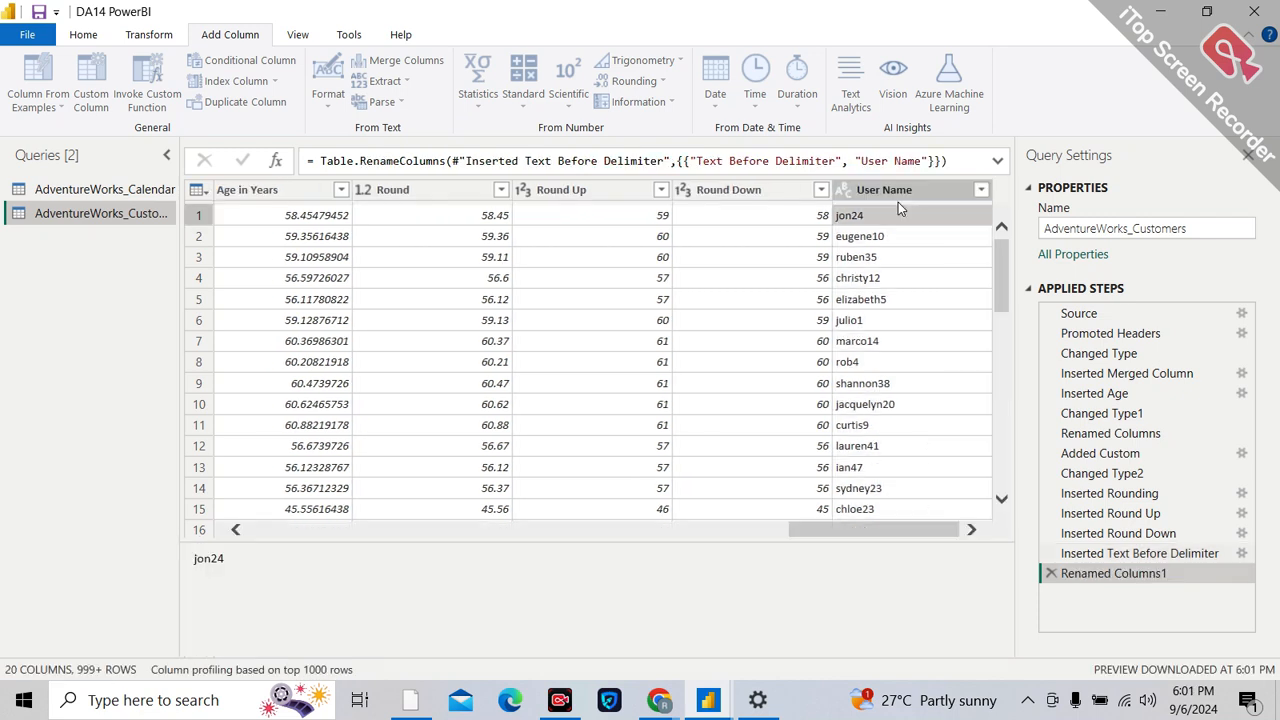
{"action": "mouse_move", "coordinate": [895, 207]}
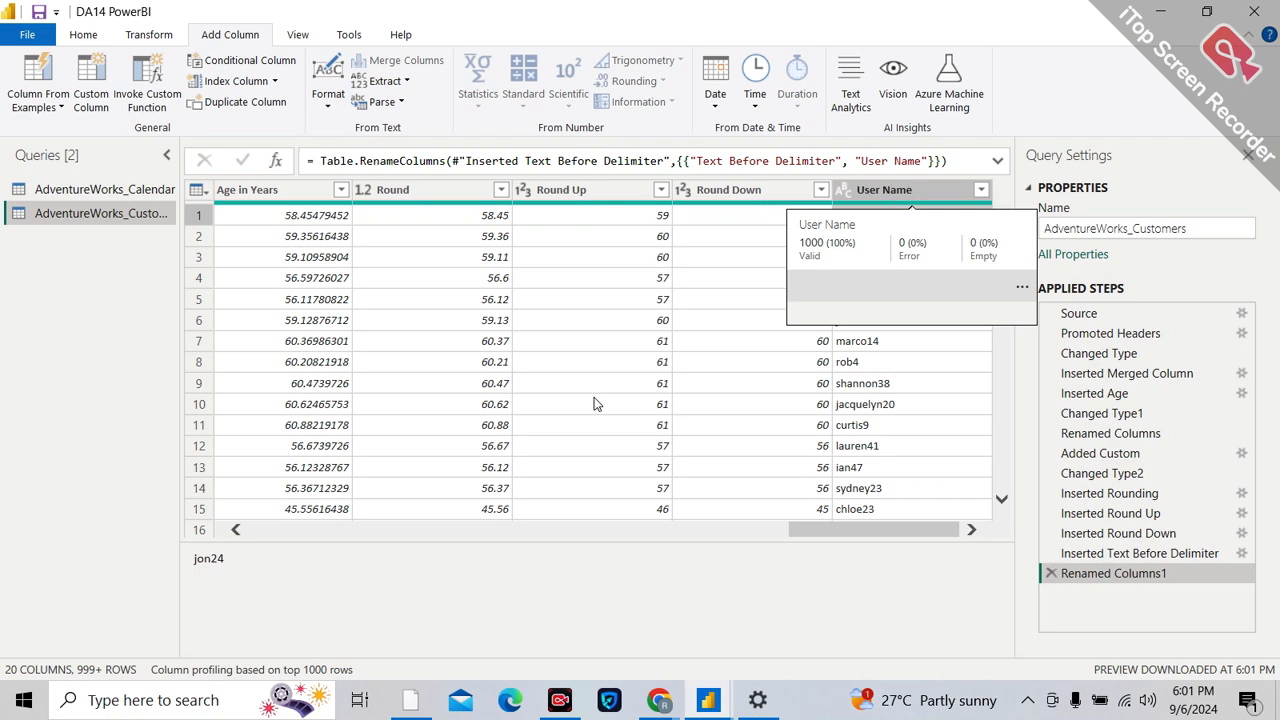
Step: Add a column that extracts the text after the @ delimiter from the EmailAddress column
{"action": "left_click_drag", "start_coordinate": [843, 533], "coordinate": [725, 517]}
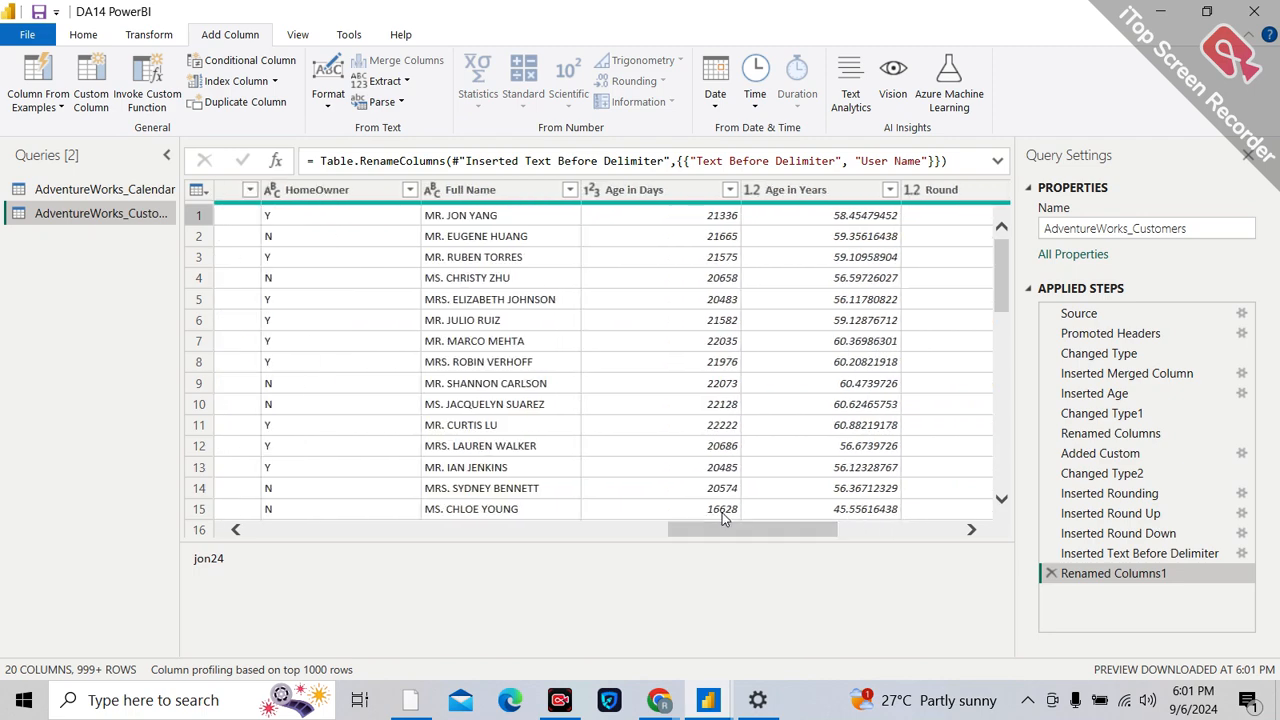
{"action": "left_click_drag", "start_coordinate": [735, 536], "coordinate": [457, 529]}
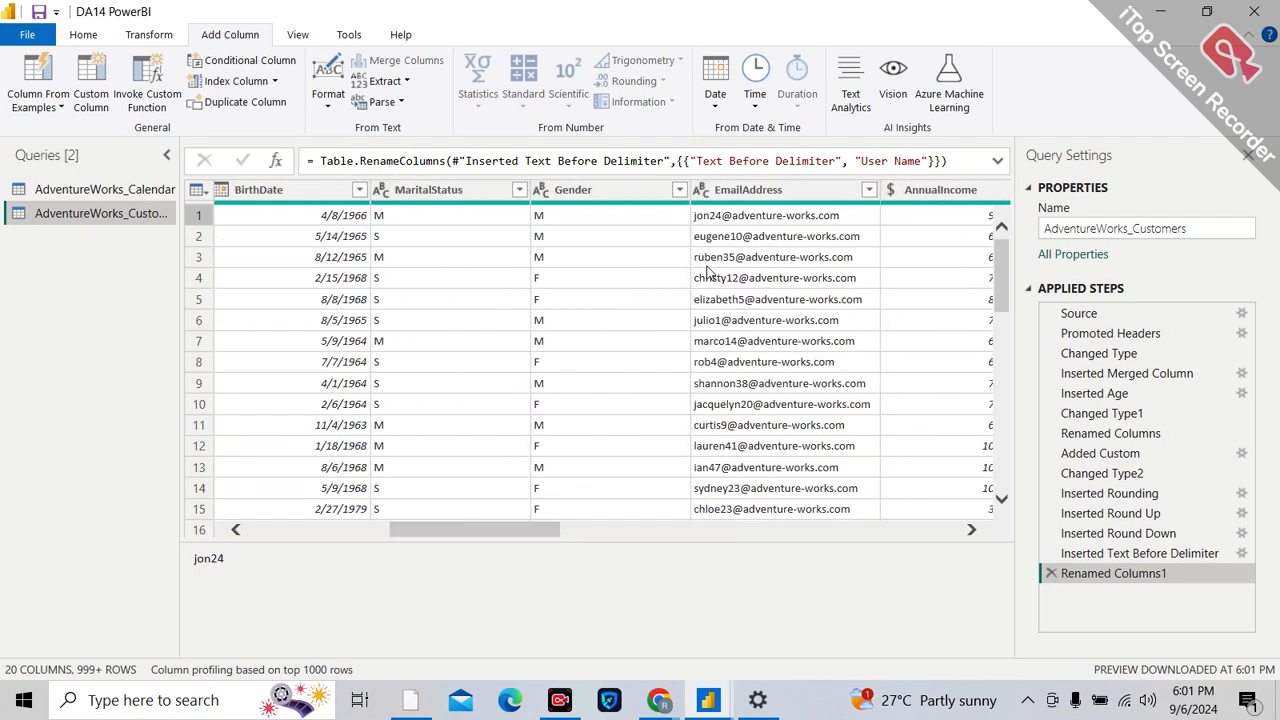
{"action": "left_click", "coordinate": [766, 189]}
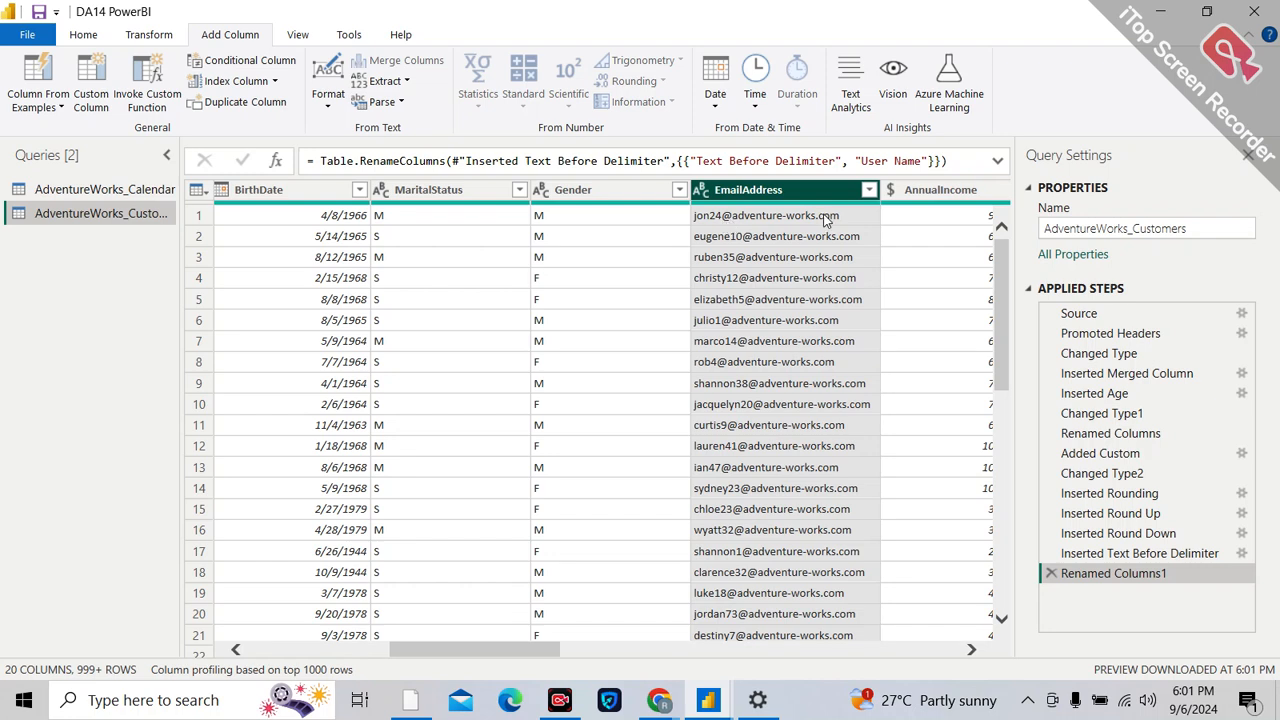
{"action": "left_click", "coordinate": [408, 81]}
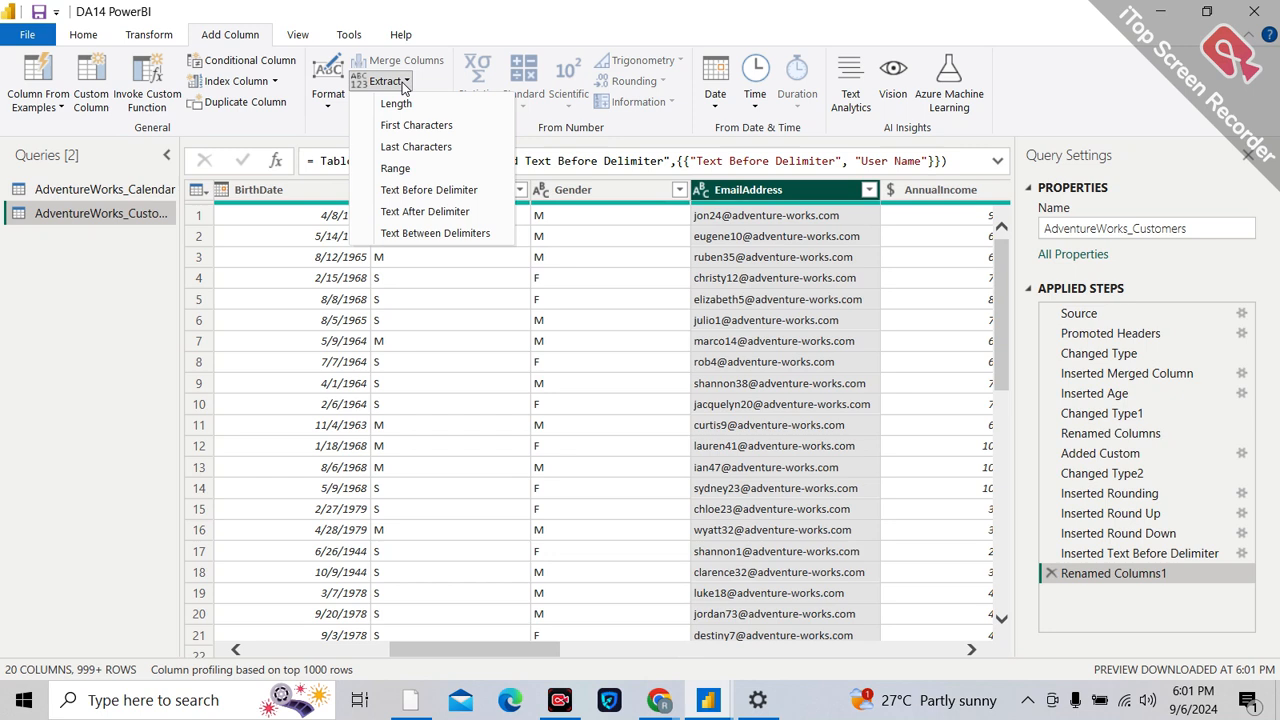
{"action": "left_click", "coordinate": [432, 212]}
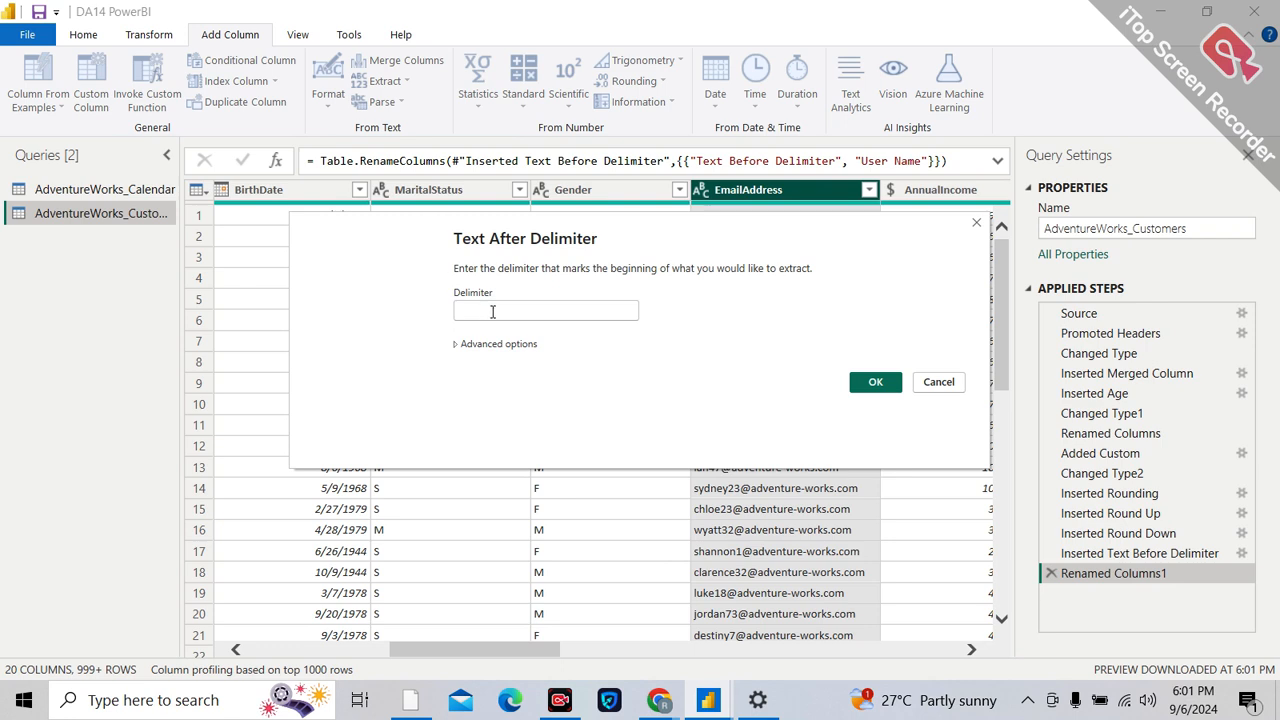
{"action": "left_click", "coordinate": [492, 313]}
{"action": "type", "text": "@"}
{"action": "left_click", "coordinate": [876, 384]}
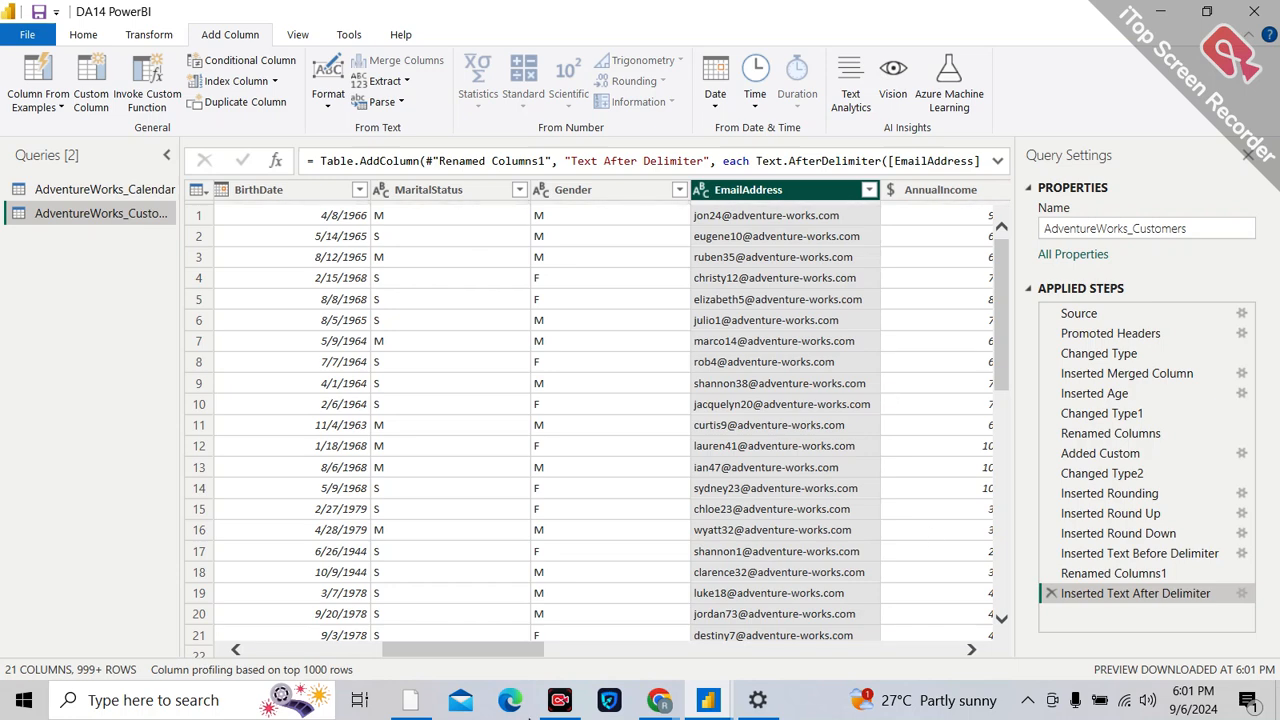
Step: Rename the Text After Delimiter column as Domain
{"action": "left_click_drag", "start_coordinate": [440, 648], "coordinate": [938, 649]}
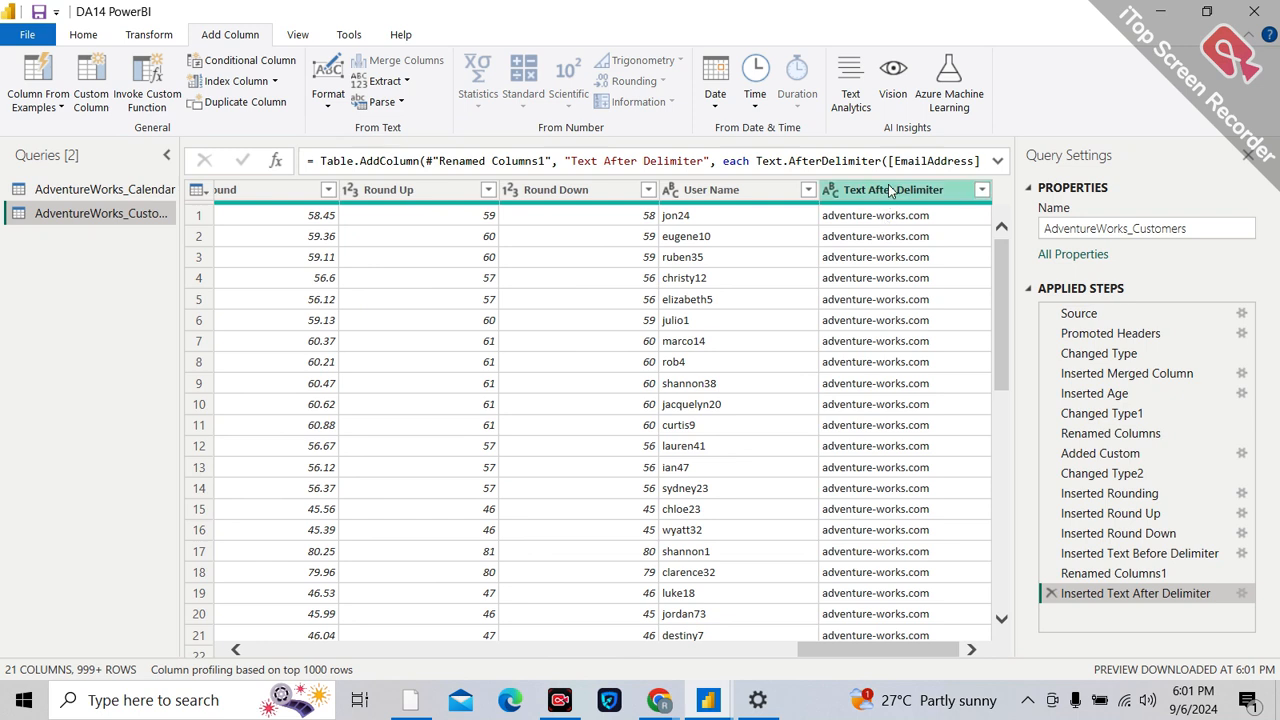
{"action": "double_click", "coordinate": [885, 189]}
{"action": "type", "text": "D"}
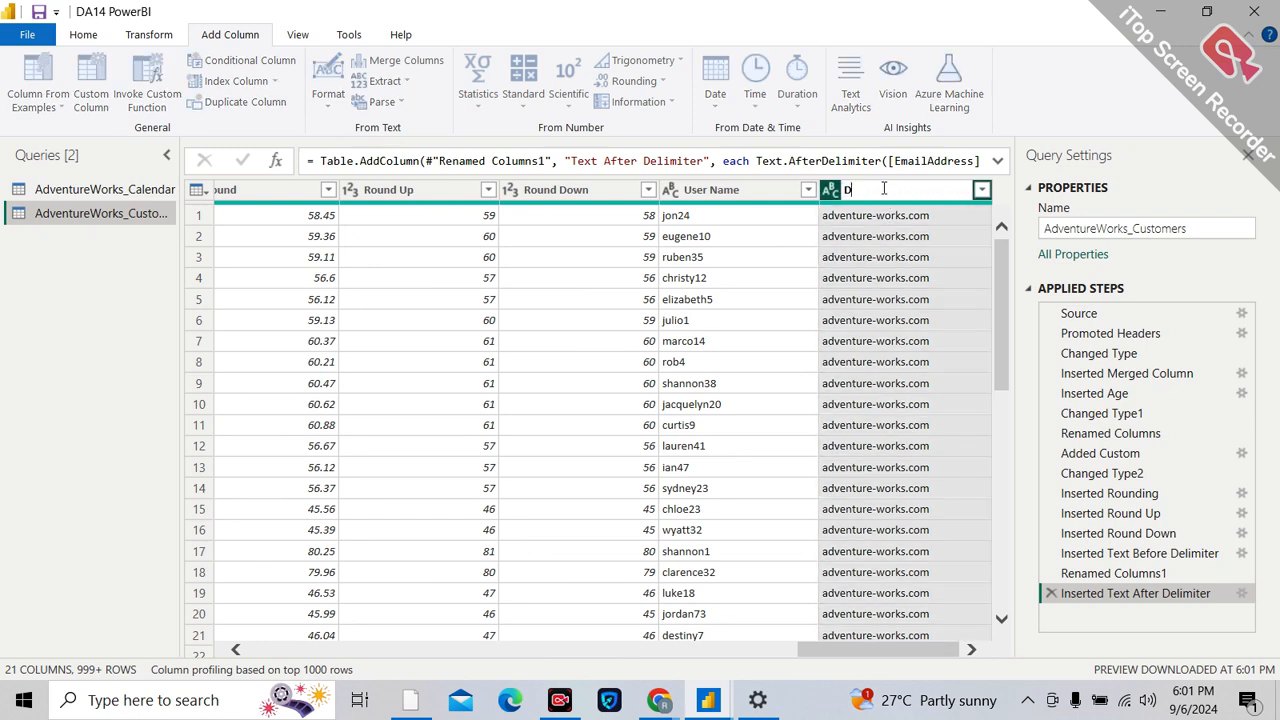
{"action": "type", "text": "omain"}
{"action": "key", "text": "Return"}
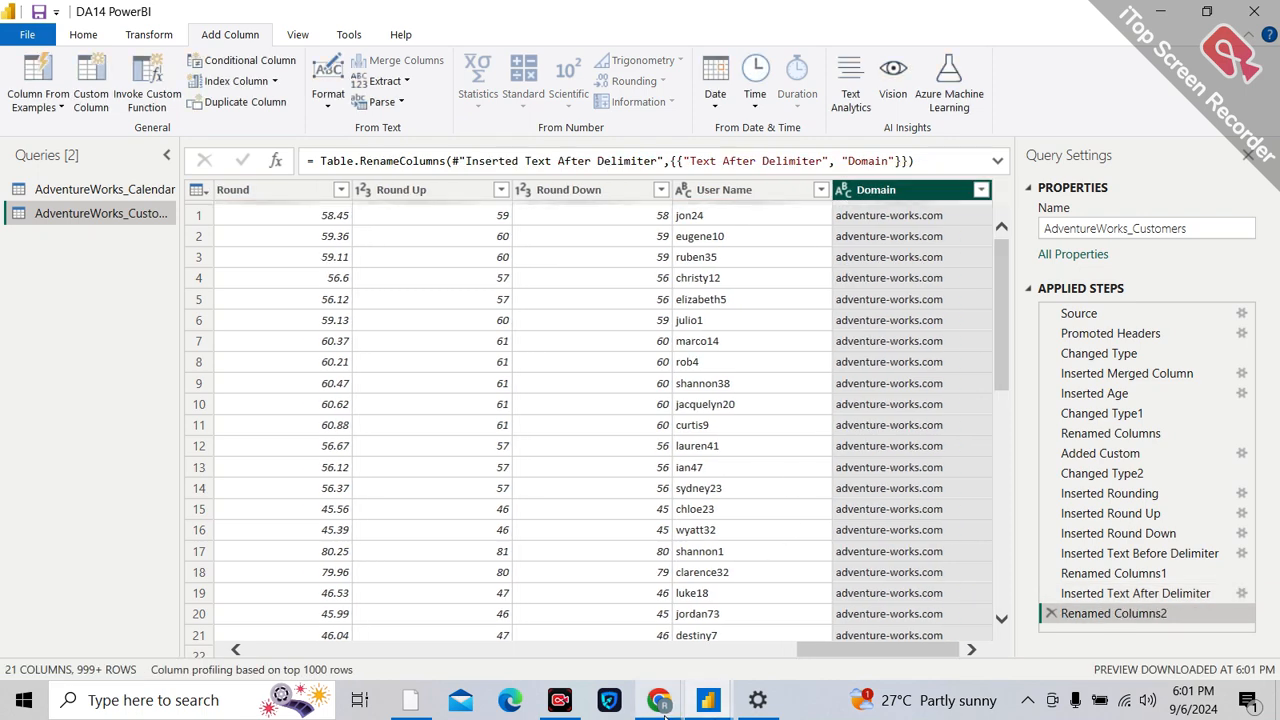
Step: Switch to the Google Meet call, admit the waiting participant, and return to the Power Query Editor window
{"action": "mouse_move", "coordinate": [662, 708]}
{"action": "left_click", "coordinate": [550, 615]}
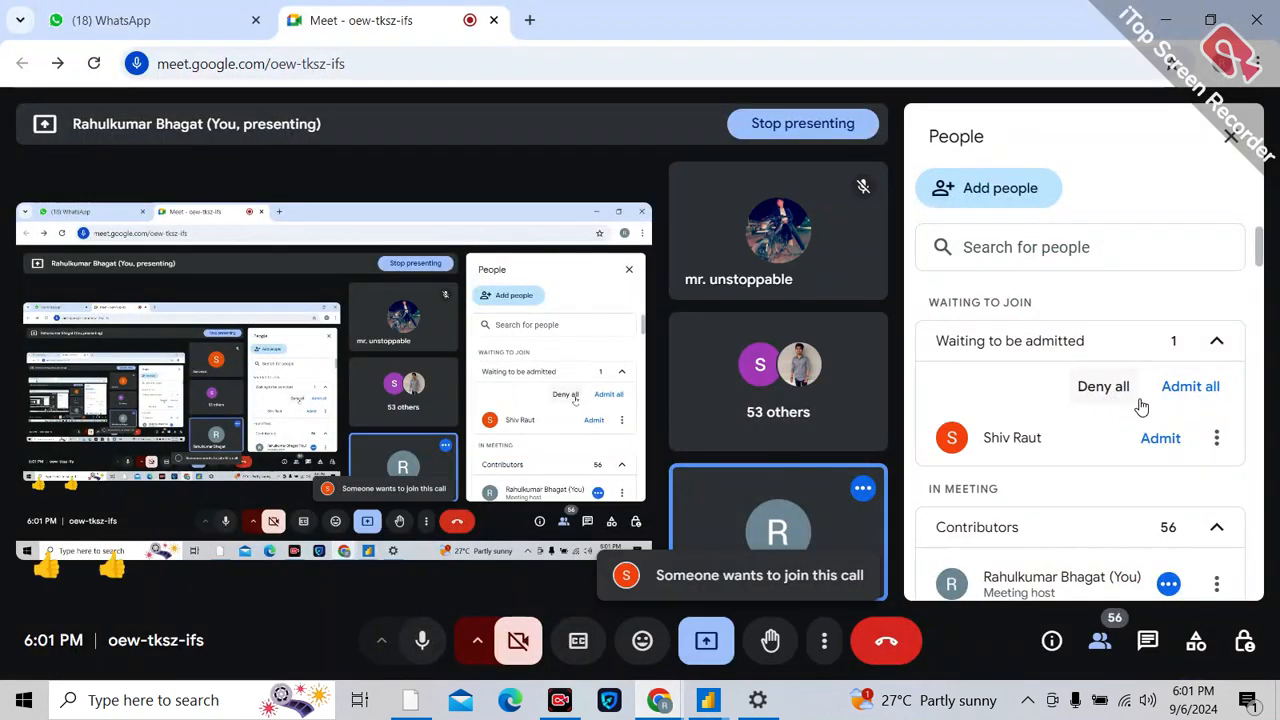
{"action": "left_click", "coordinate": [1157, 440]}
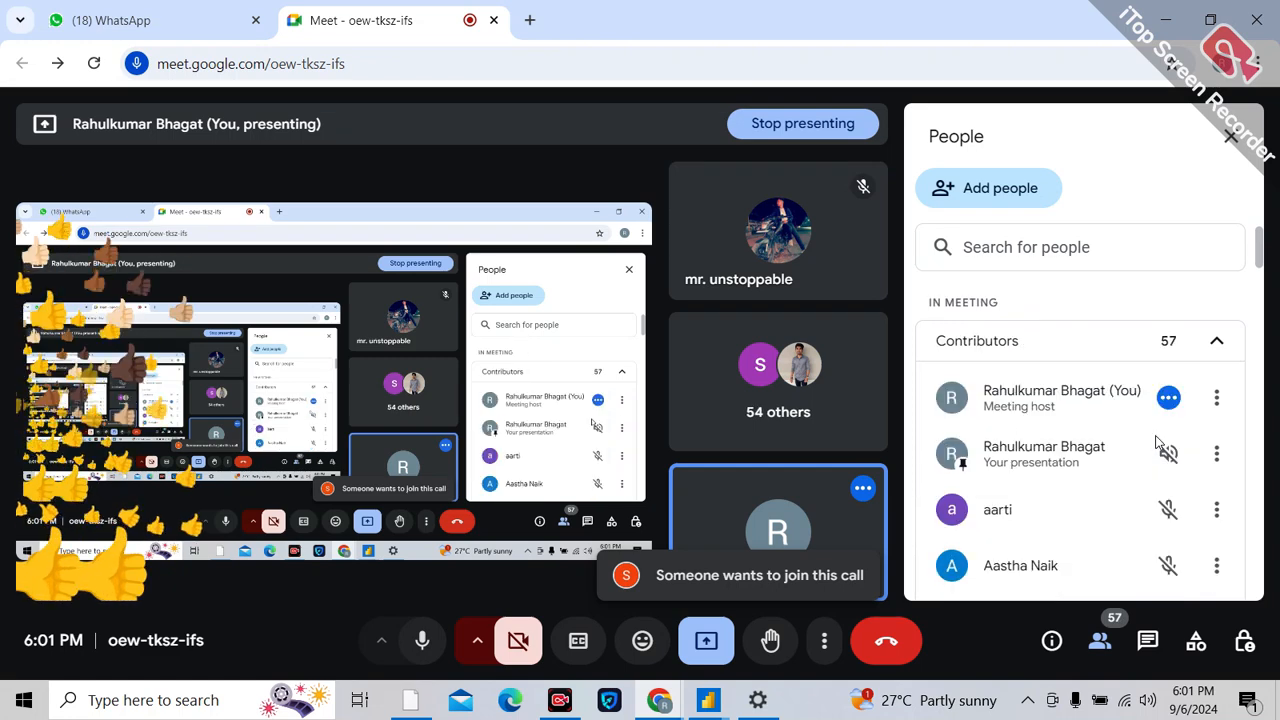
{"action": "mouse_move", "coordinate": [713, 706]}
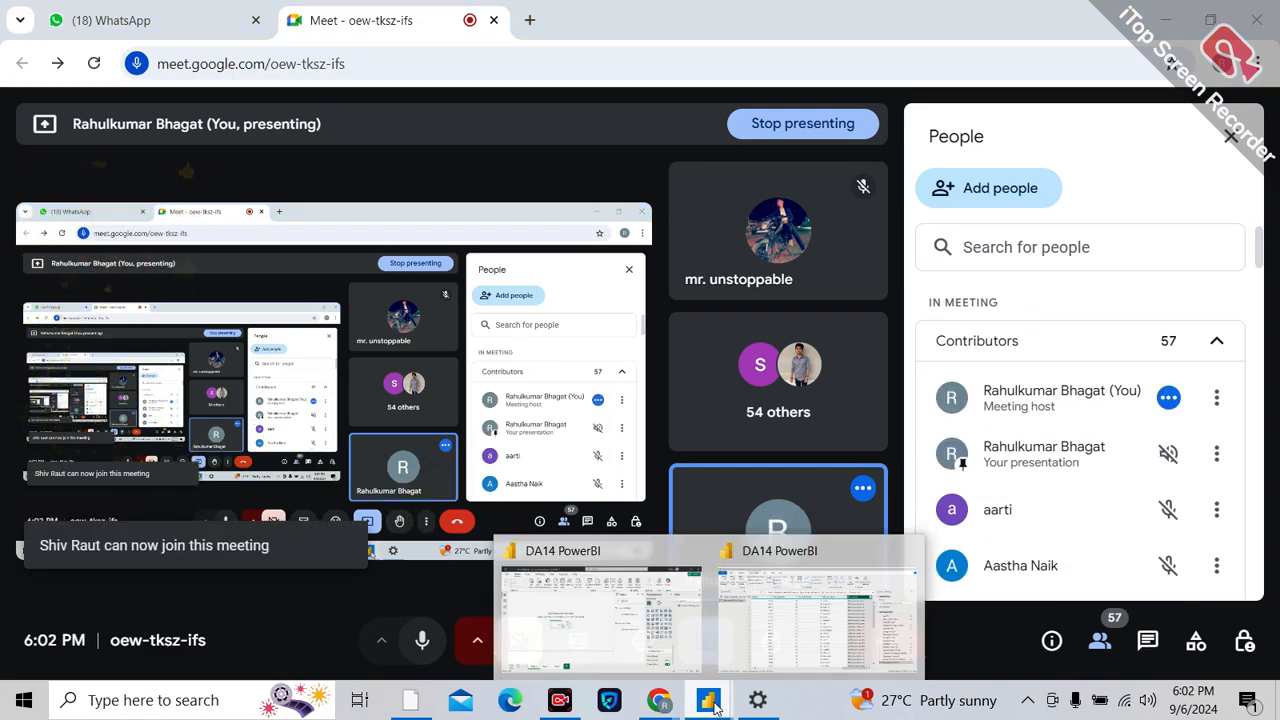
{"action": "mouse_move", "coordinate": [755, 648]}
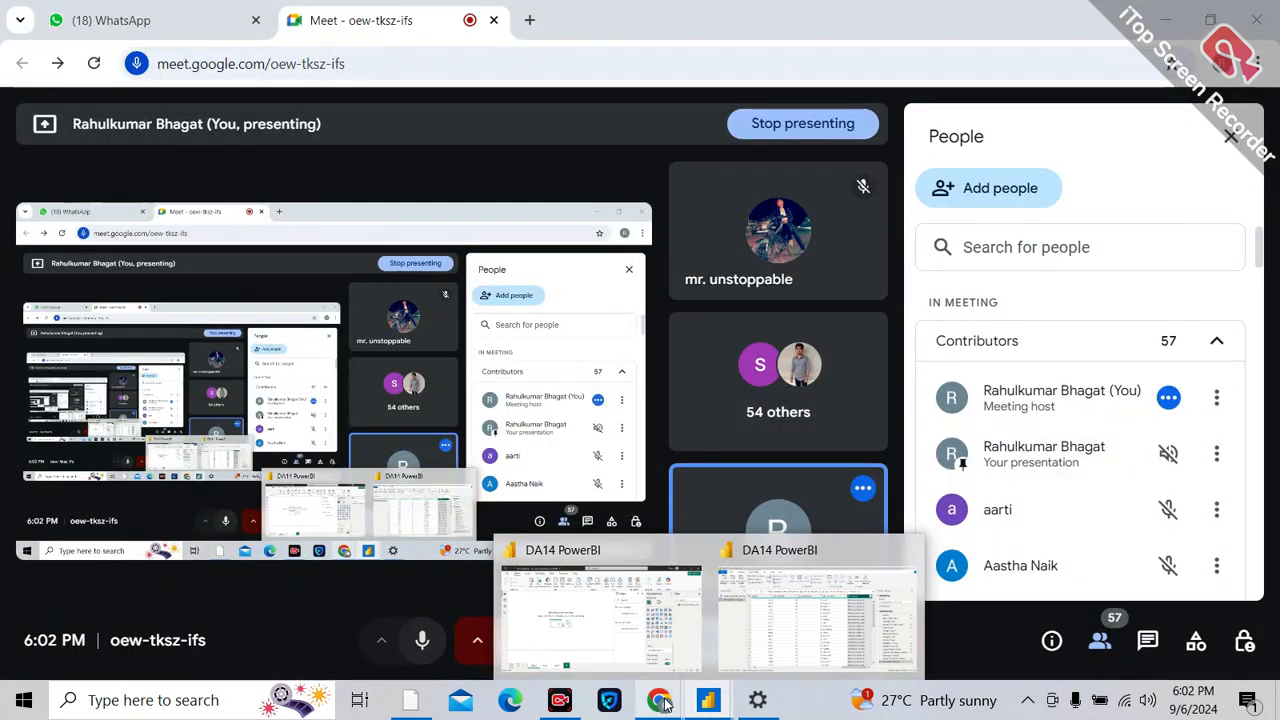
{"action": "left_click", "coordinate": [789, 614]}
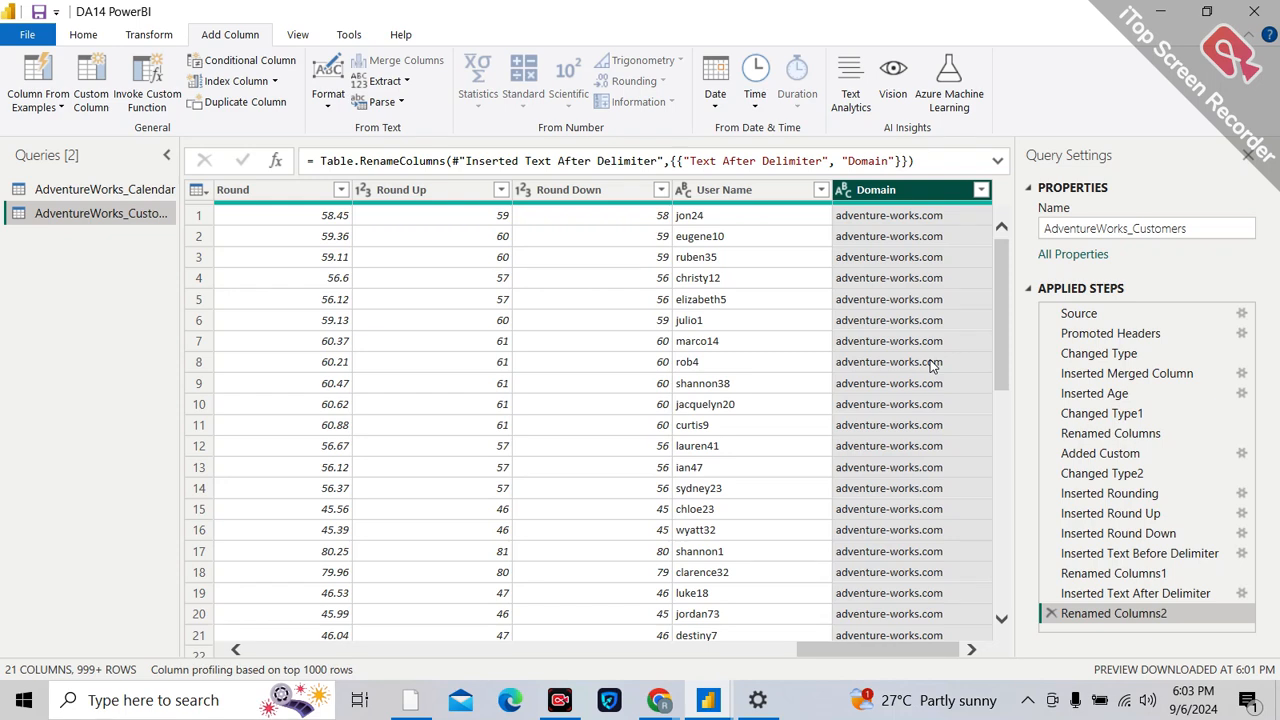
Step: Replace the value "-" with "@" in the Domain column
{"action": "left_click", "coordinate": [127, 37]}
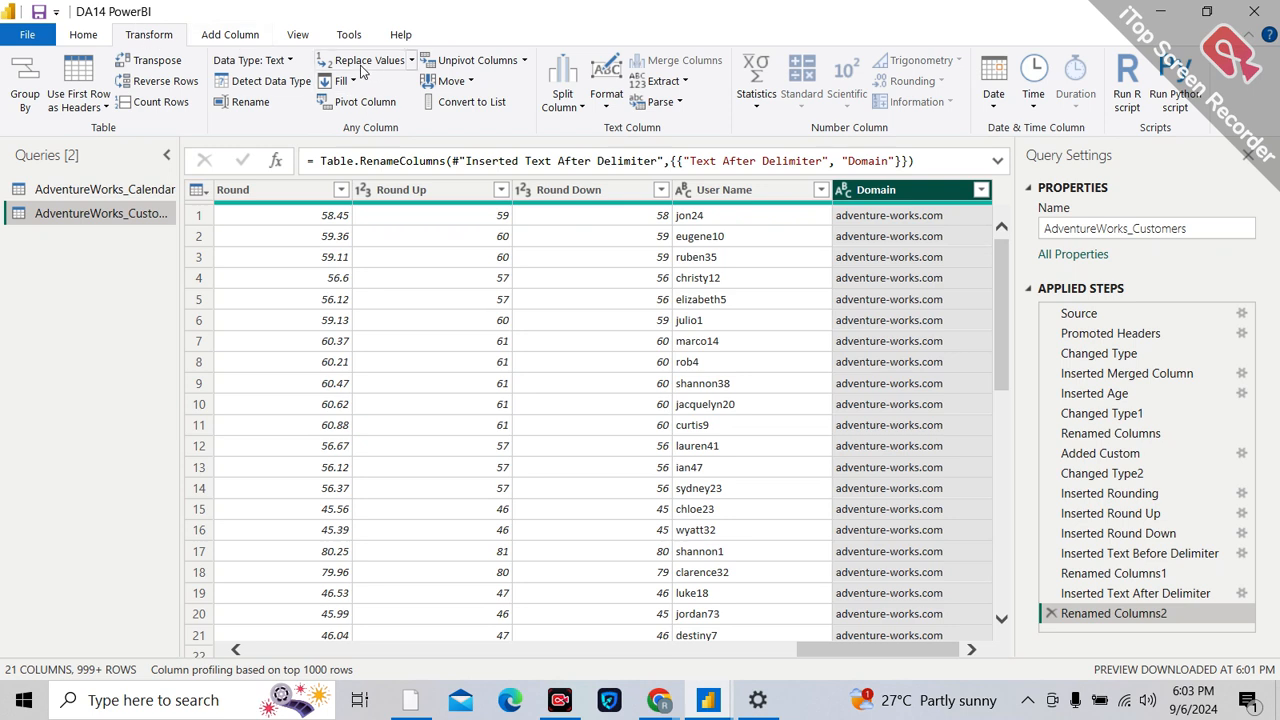
{"action": "left_click", "coordinate": [413, 61]}
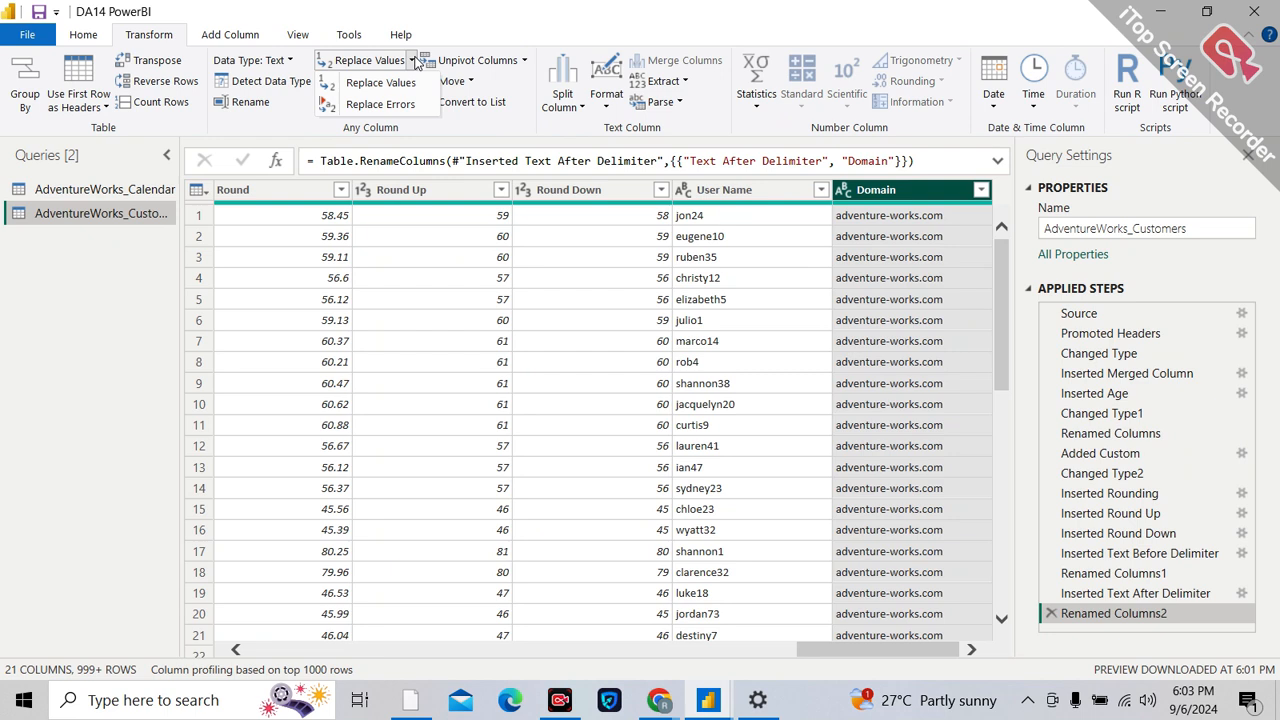
{"action": "left_click", "coordinate": [399, 86]}
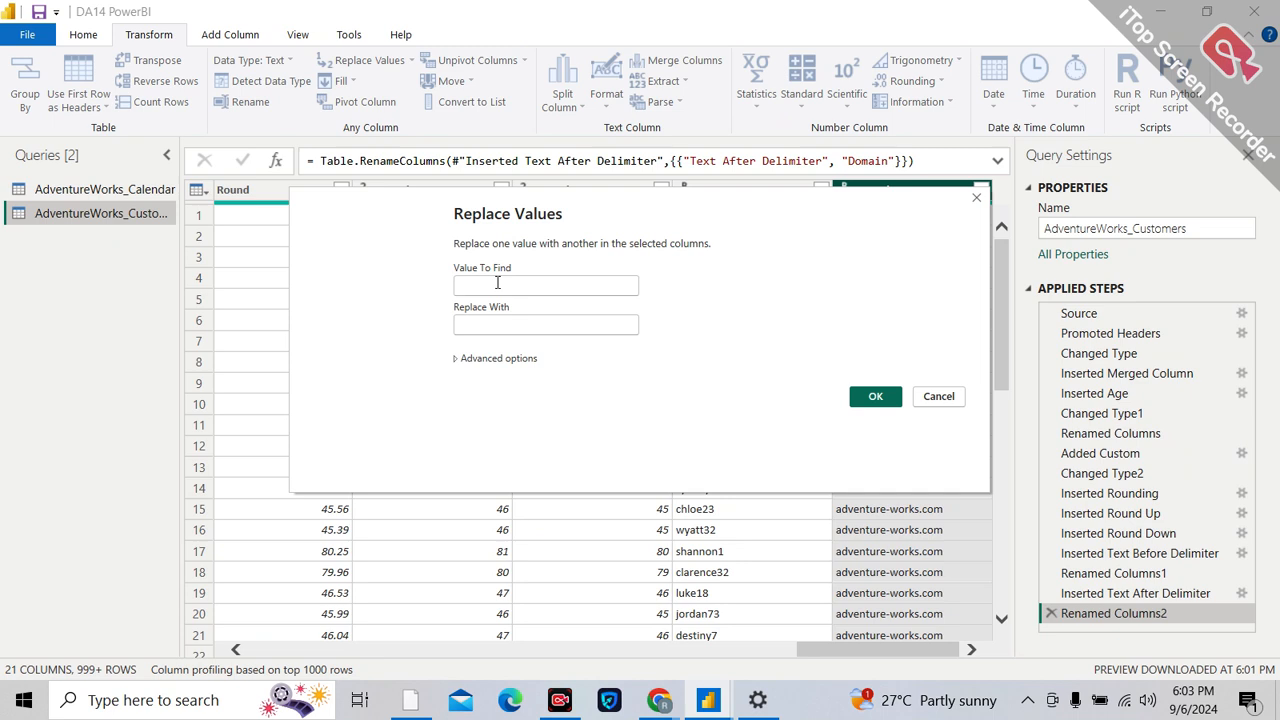
{"action": "left_click", "coordinate": [497, 284]}
{"action": "left_click", "coordinate": [486, 324]}
{"action": "left_click", "coordinate": [486, 324]}
{"action": "type", "text": "@"}
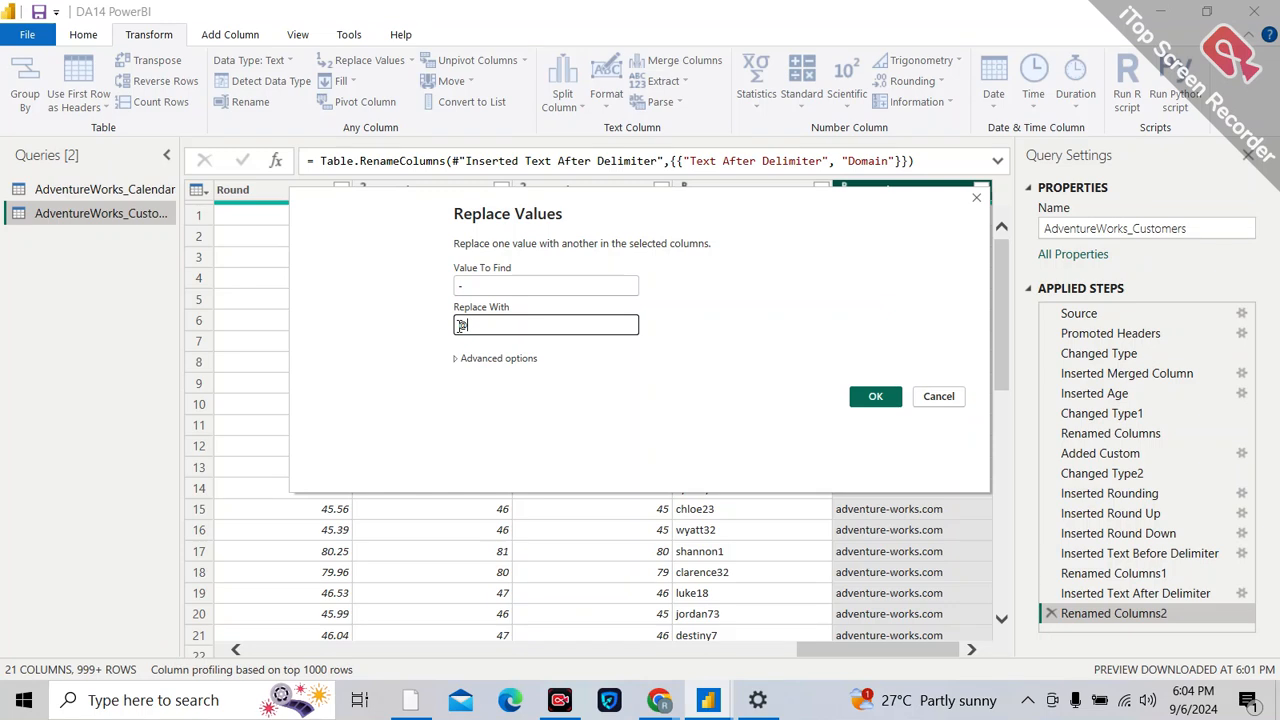
{"action": "left_click", "coordinate": [877, 397]}
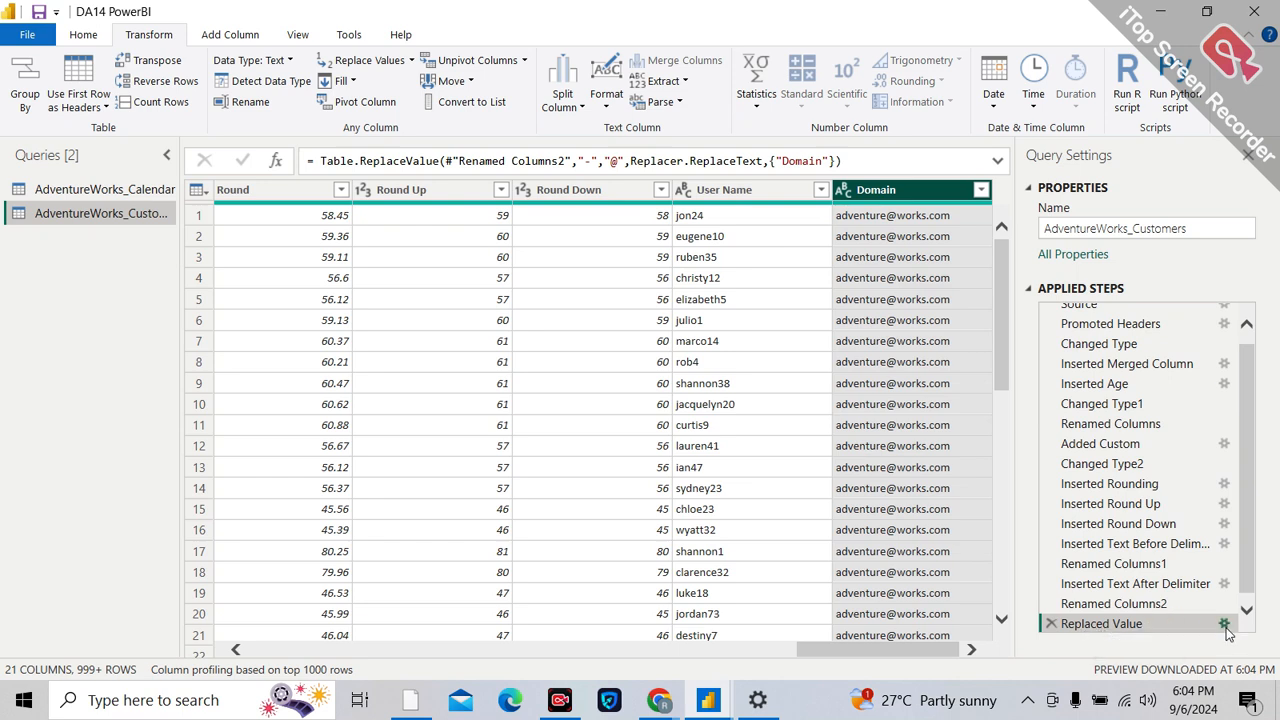
Step: Edit the last Replaced Value step so that "-" in the Domain column is replaced with nothing
{"action": "left_click", "coordinate": [1225, 624]}
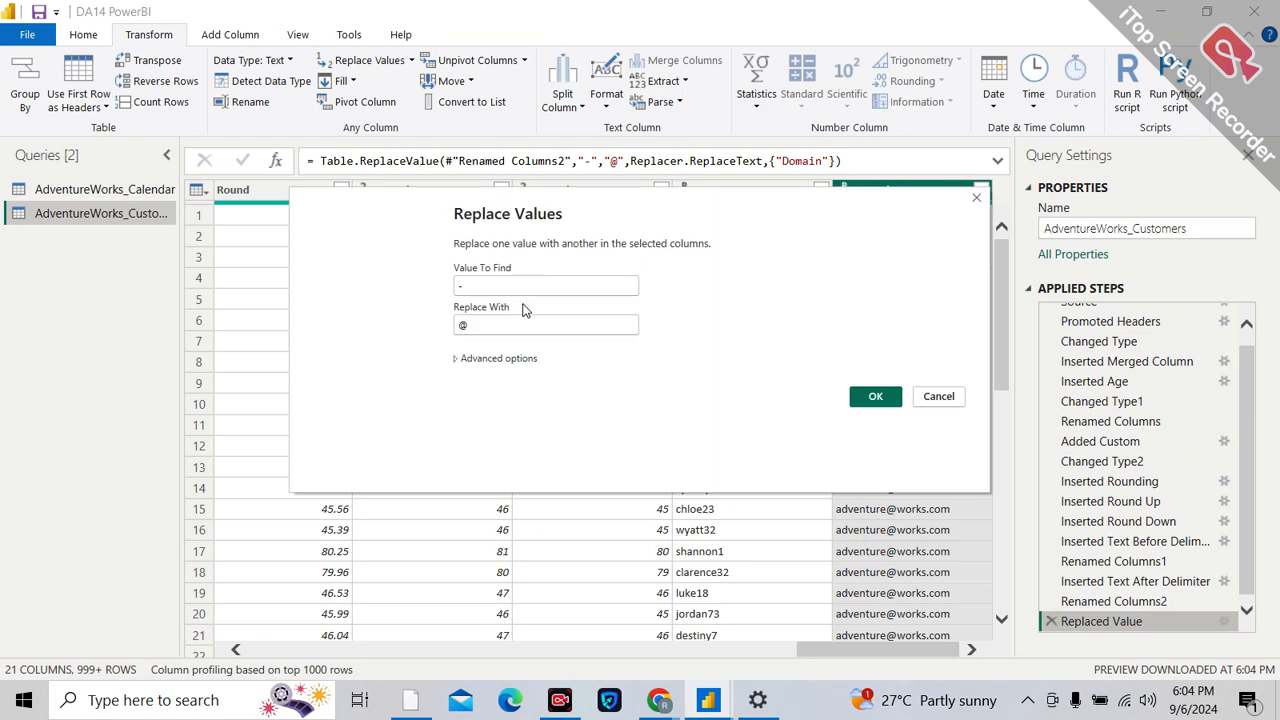
{"action": "left_click", "coordinate": [474, 326]}
{"action": "key", "text": "BackSpace"}
{"action": "left_click", "coordinate": [878, 398]}
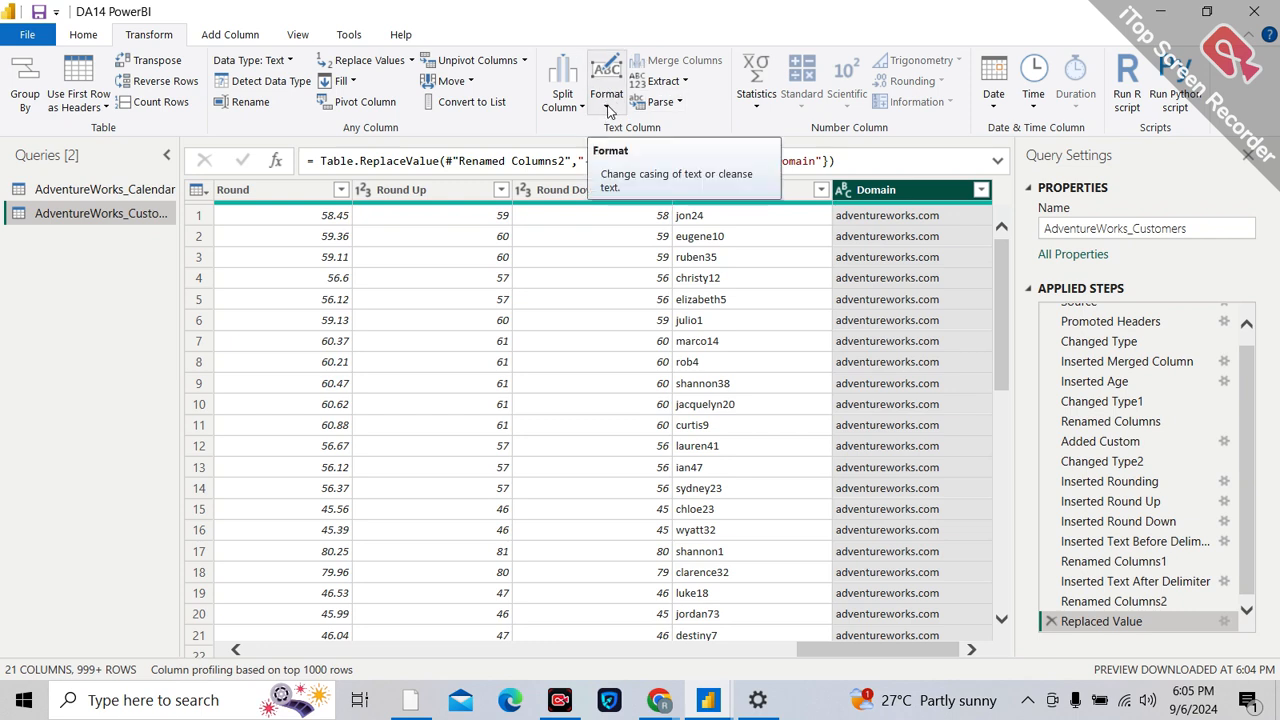
Step: Format the text in the Domain column with Capitalize Each Word
{"action": "left_click", "coordinate": [664, 81]}
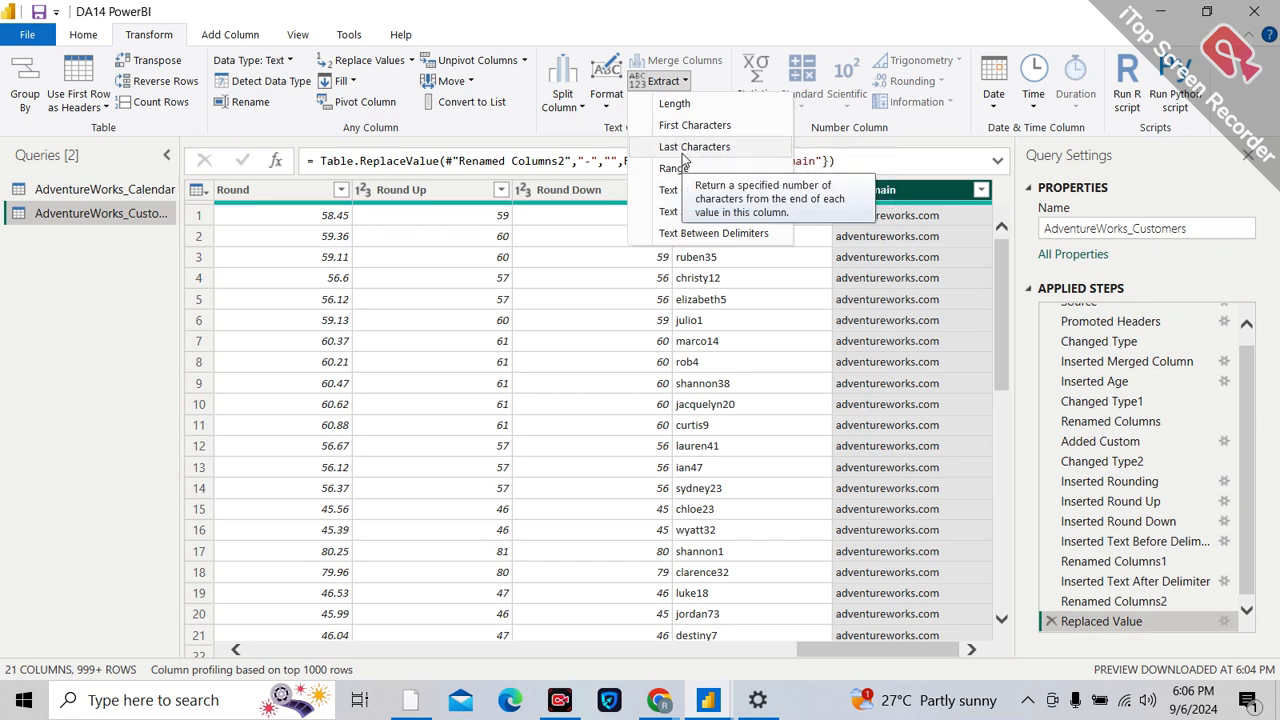
{"action": "left_click", "coordinate": [569, 130]}
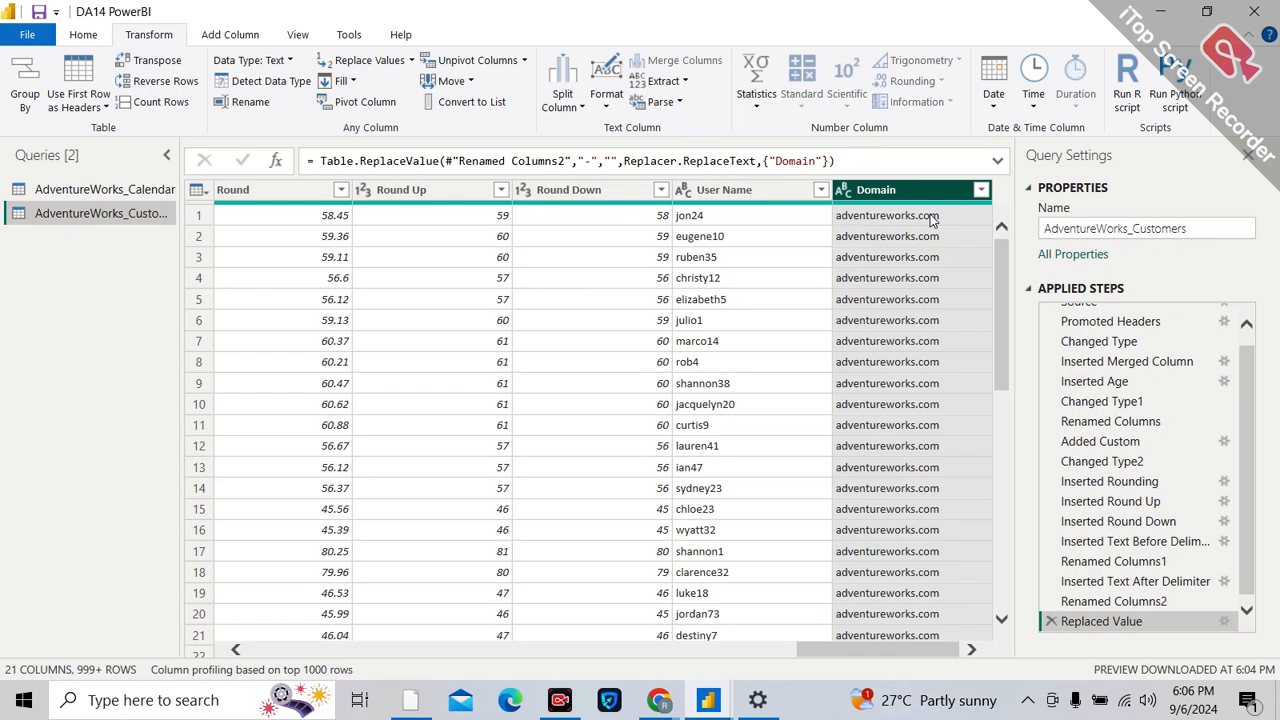
{"action": "left_click", "coordinate": [605, 110]}
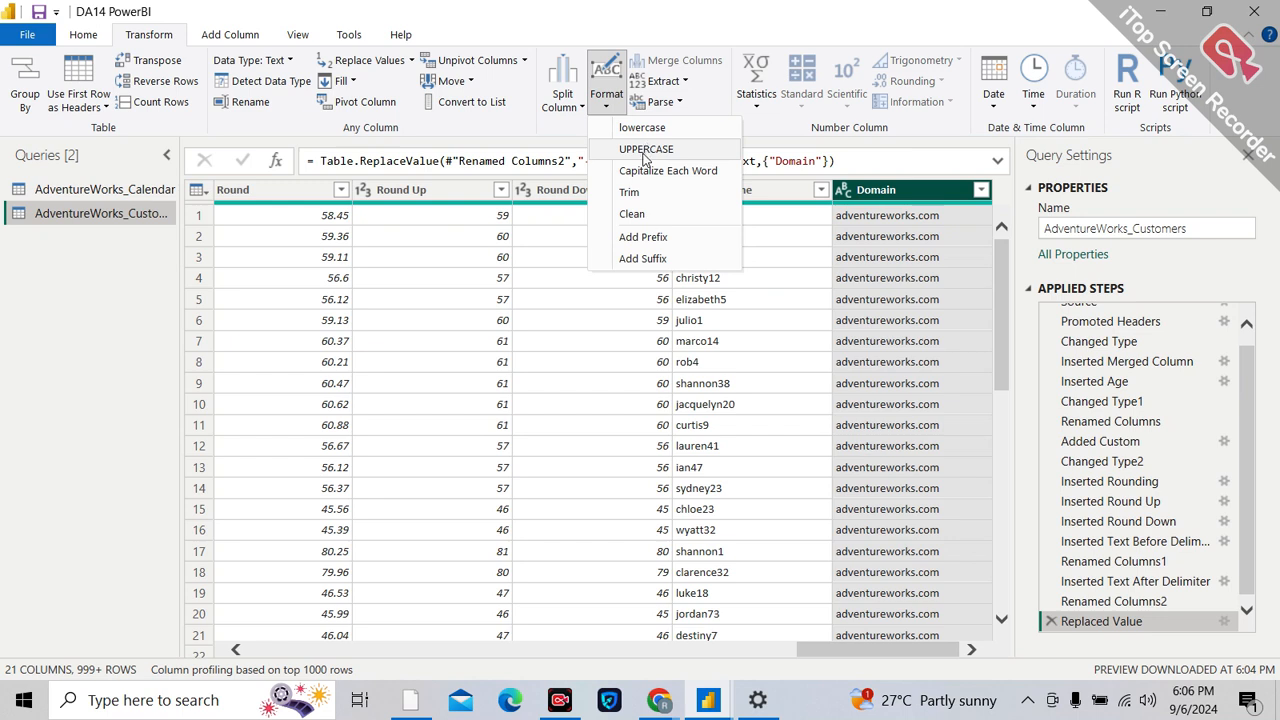
{"action": "left_click", "coordinate": [679, 172]}
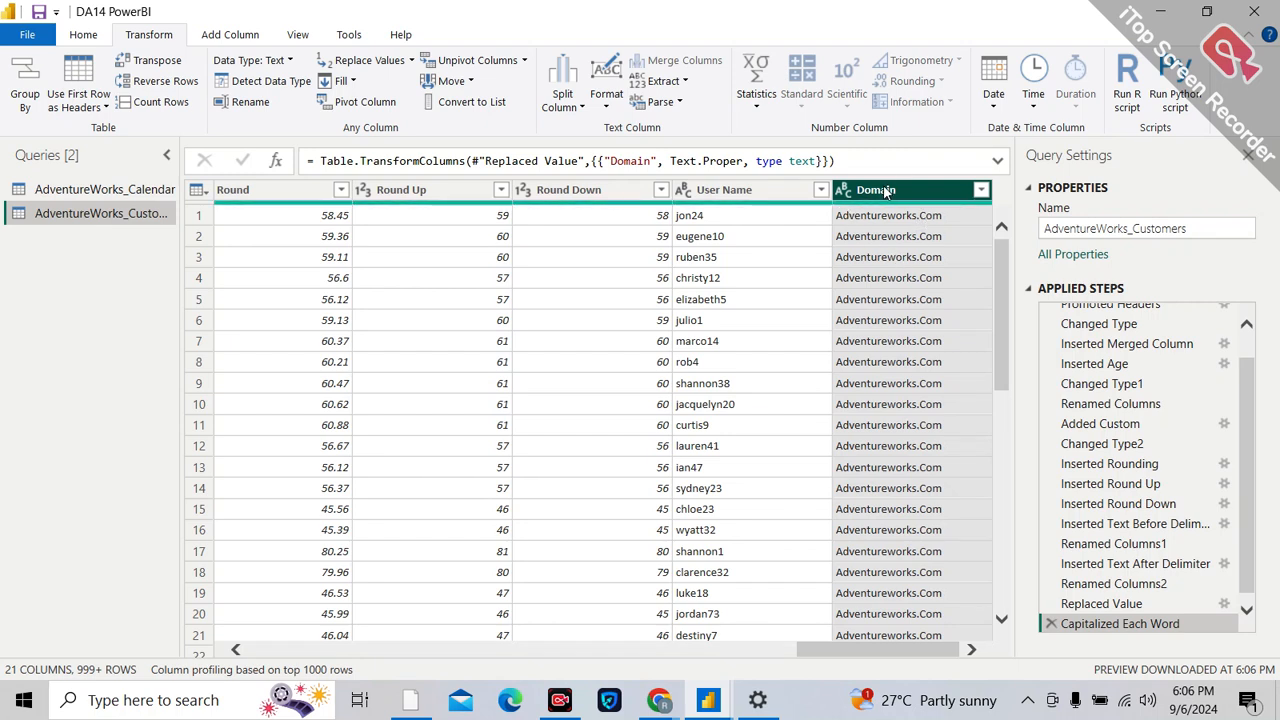
Step: Look through the customers table's columns from EmailAddress to Domain to compare their text casing
{"action": "left_click", "coordinate": [607, 106]}
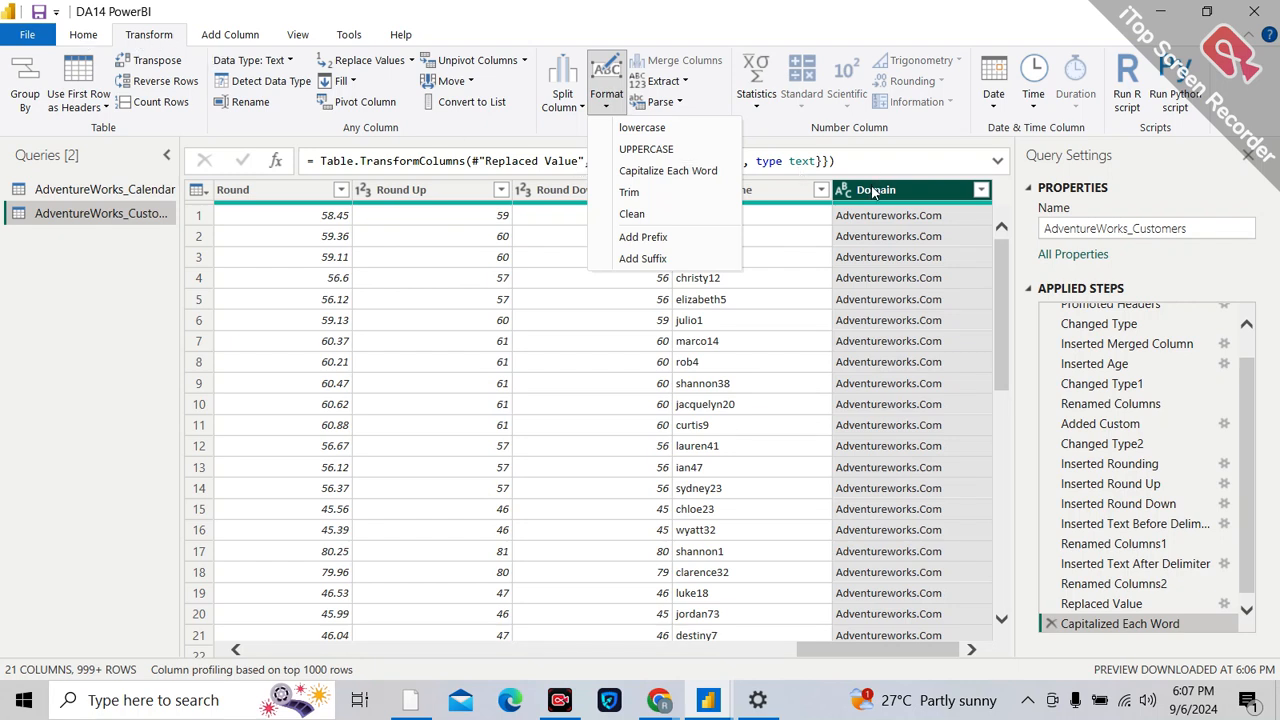
{"action": "left_click", "coordinate": [907, 200]}
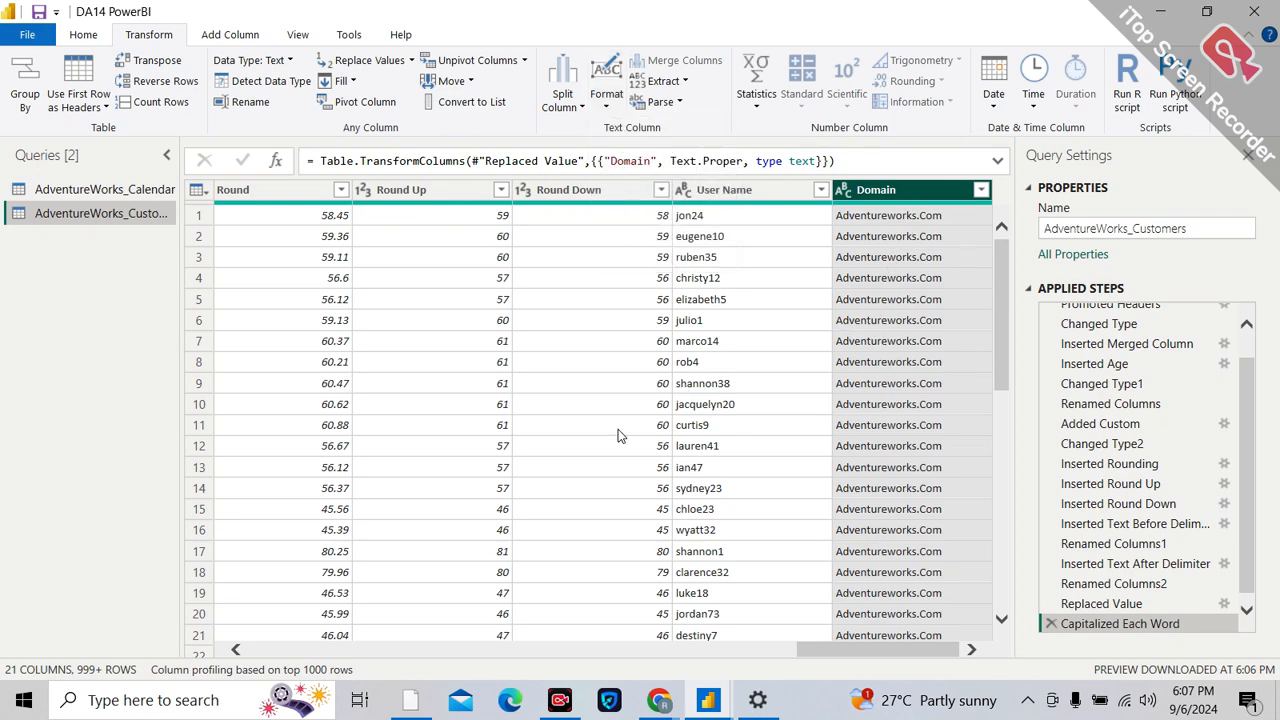
{"action": "scroll", "coordinate": [625, 430], "scroll_direction": "left", "scroll_amount": 5}
{"action": "scroll", "coordinate": [630, 432], "scroll_direction": "left", "scroll_amount": 5}
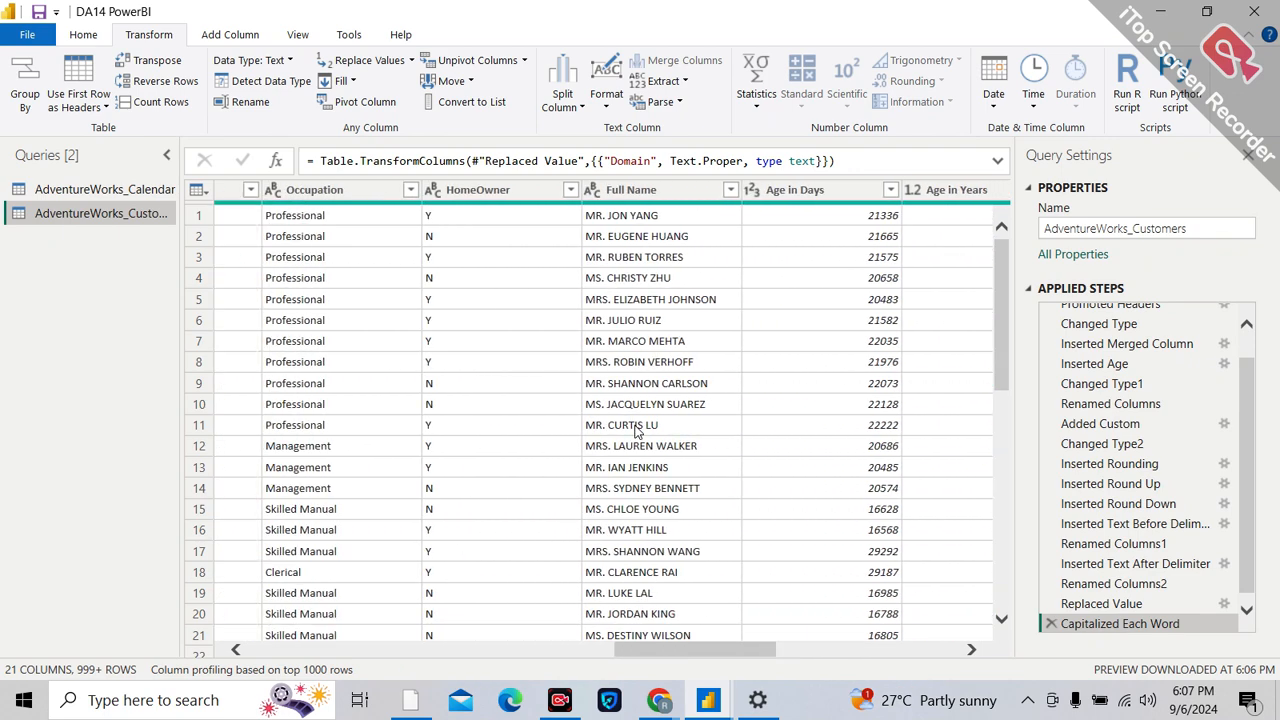
{"action": "scroll", "coordinate": [634, 430], "scroll_direction": "left", "scroll_amount": 2}
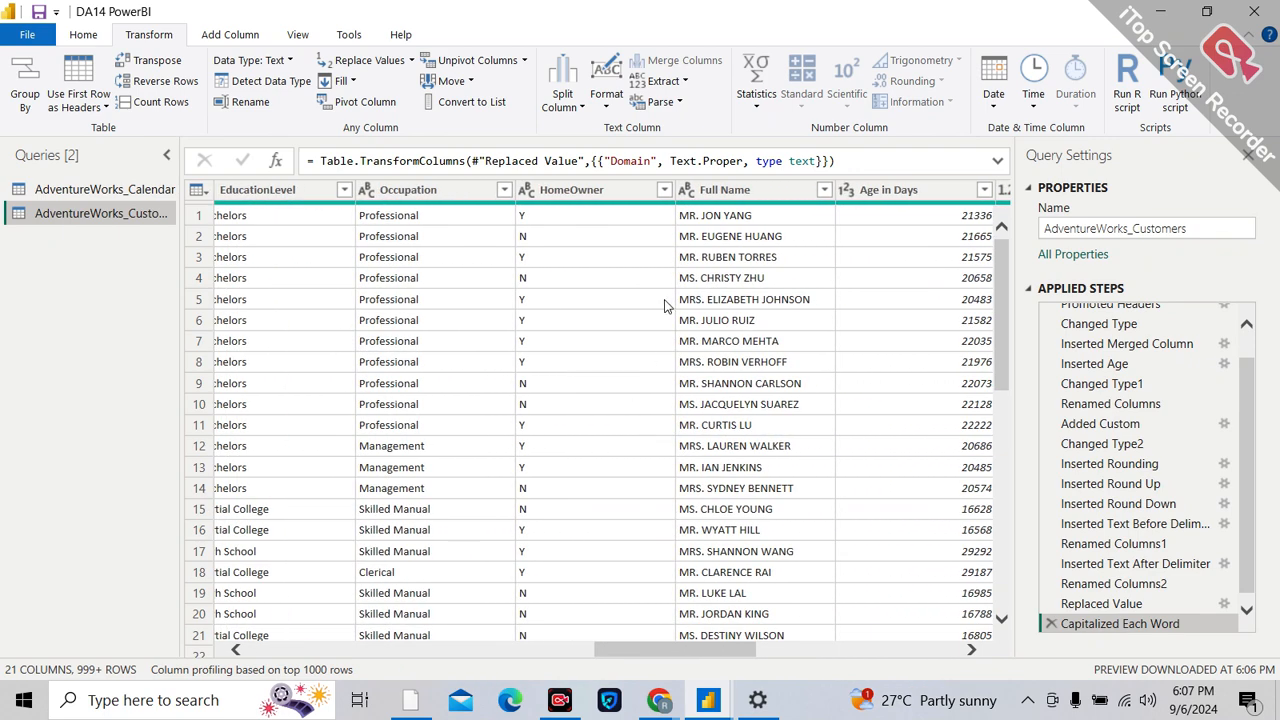
{"action": "scroll", "coordinate": [730, 375], "scroll_direction": "left", "scroll_amount": 2}
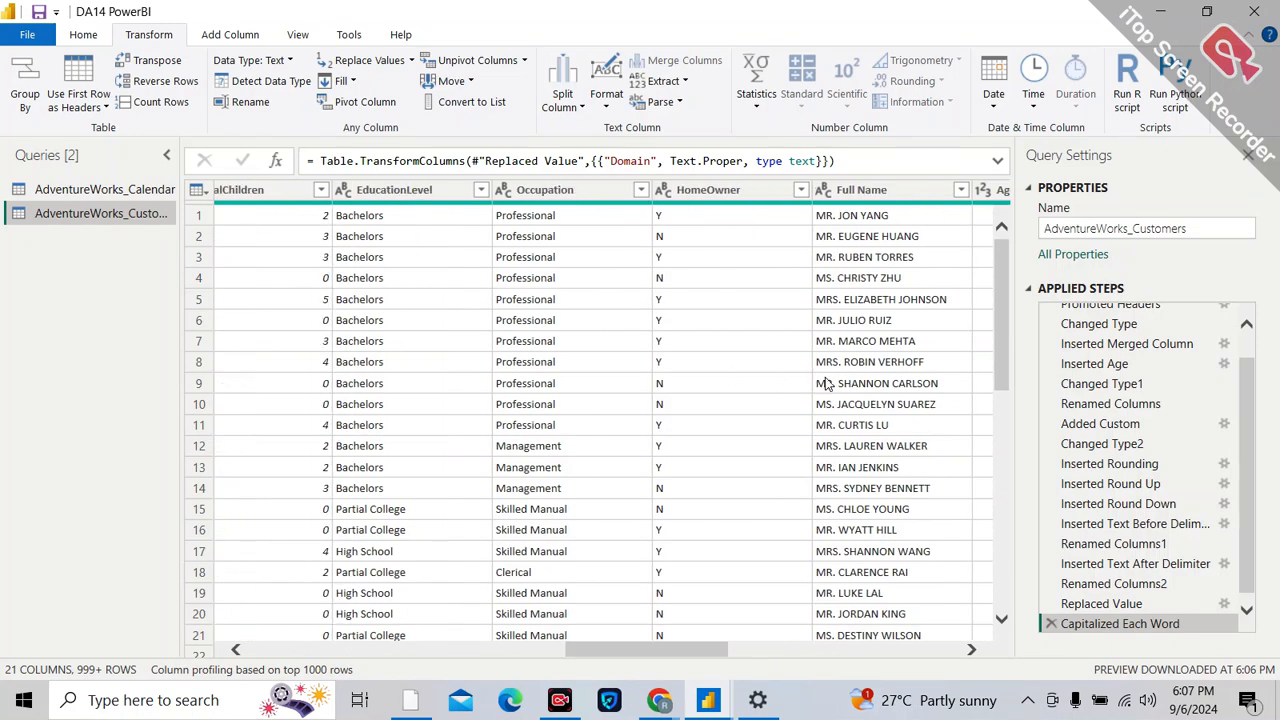
{"action": "scroll", "coordinate": [810, 380], "scroll_direction": "left", "scroll_amount": 2}
{"action": "scroll", "coordinate": [894, 374], "scroll_direction": "left", "scroll_amount": 2}
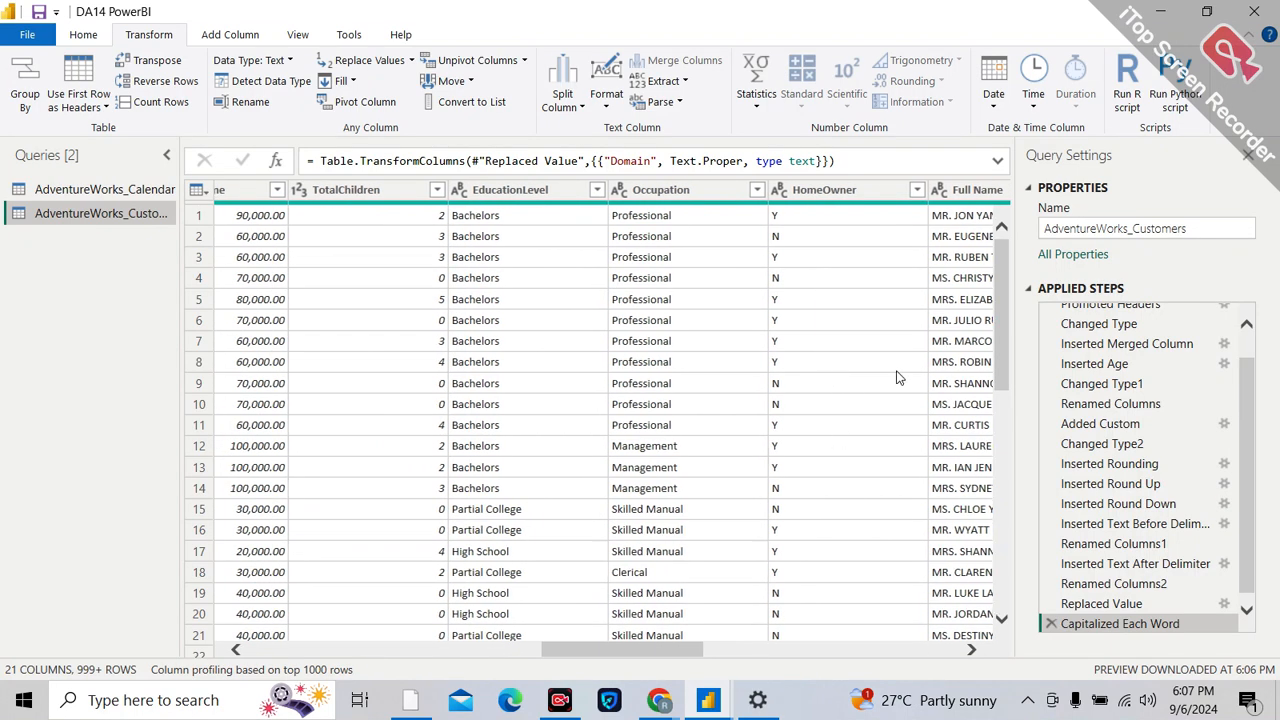
{"action": "left_click", "coordinate": [915, 366]}
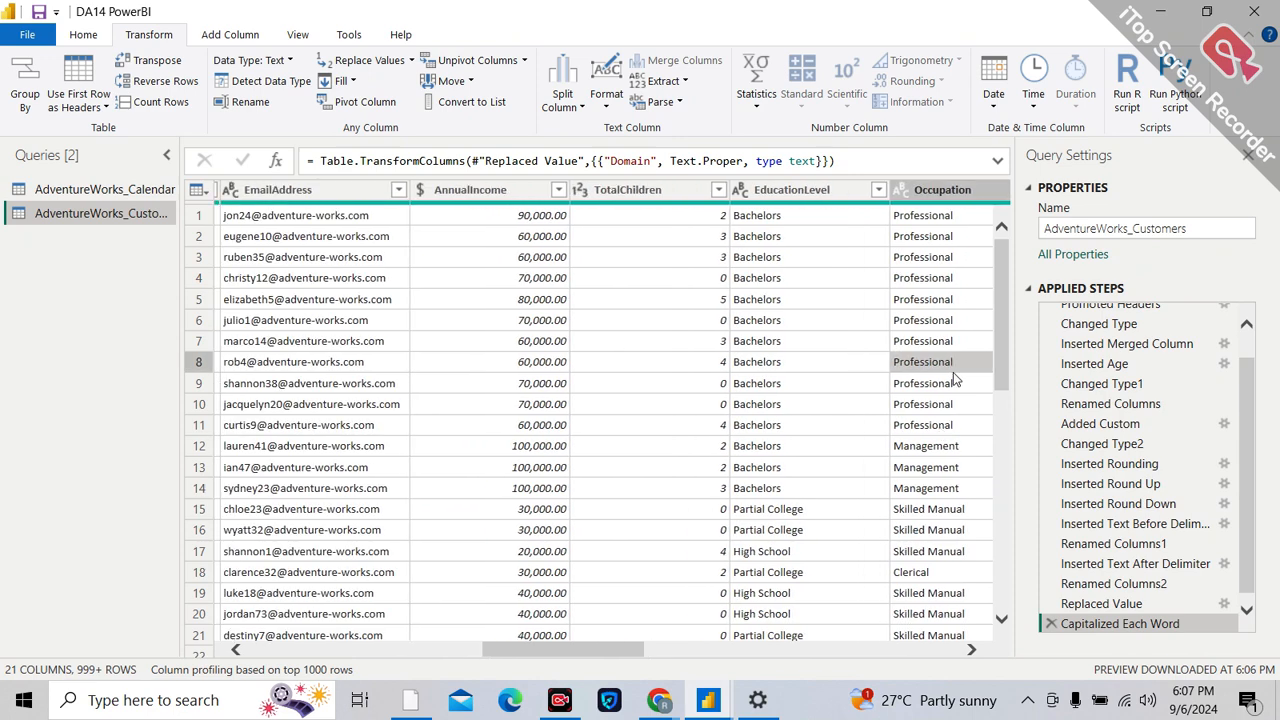
{"action": "scroll", "coordinate": [928, 360], "scroll_direction": "right", "scroll_amount": 6}
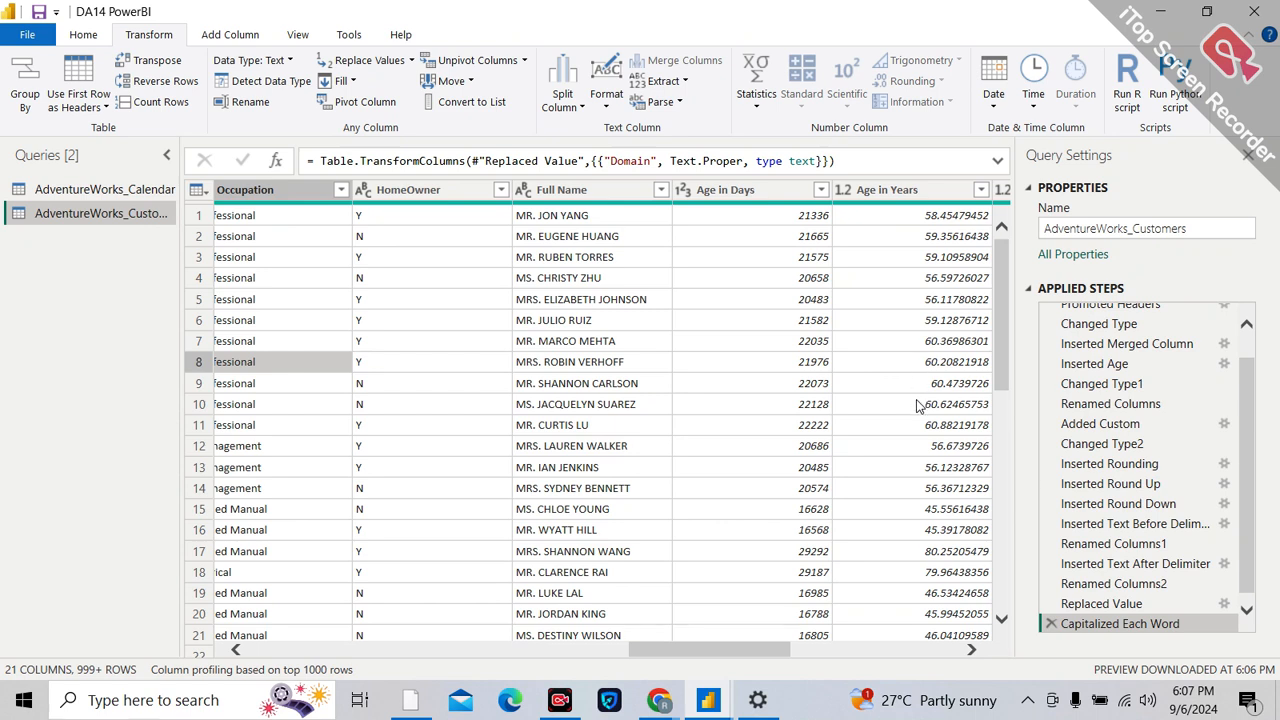
{"action": "scroll", "coordinate": [802, 428], "scroll_direction": "right", "scroll_amount": 2}
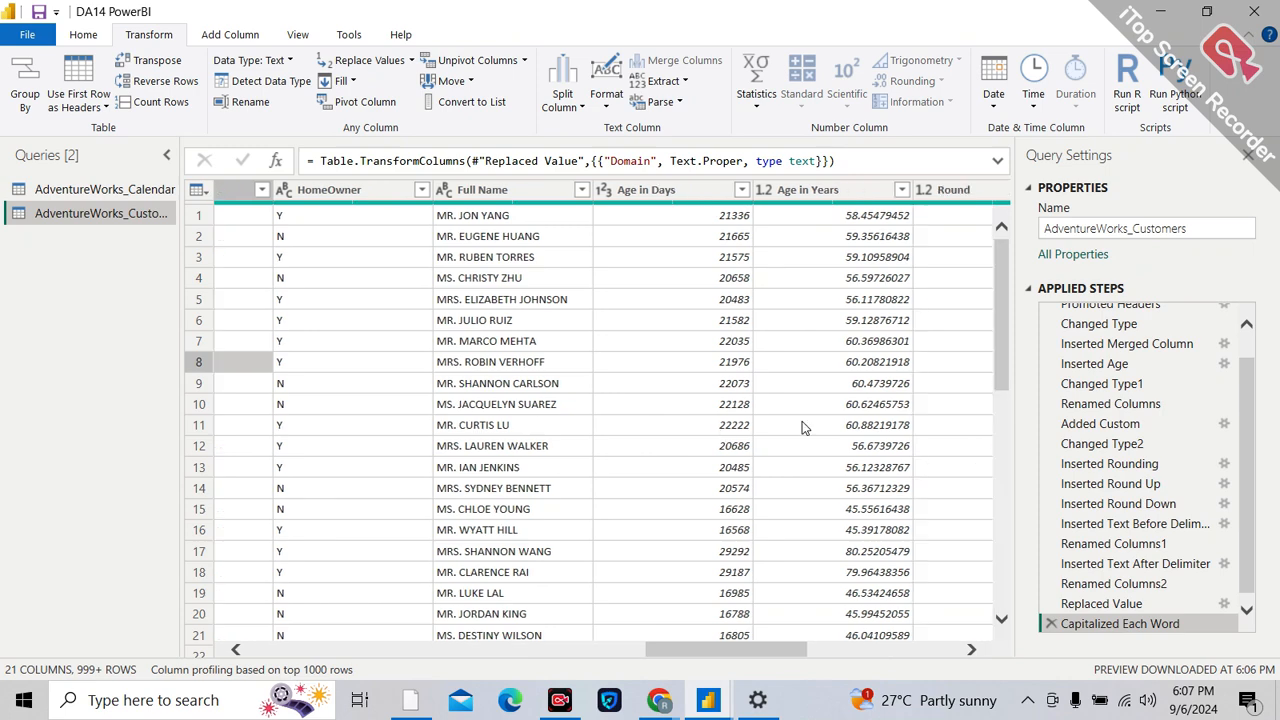
{"action": "scroll", "coordinate": [802, 428], "scroll_direction": "right", "scroll_amount": 6}
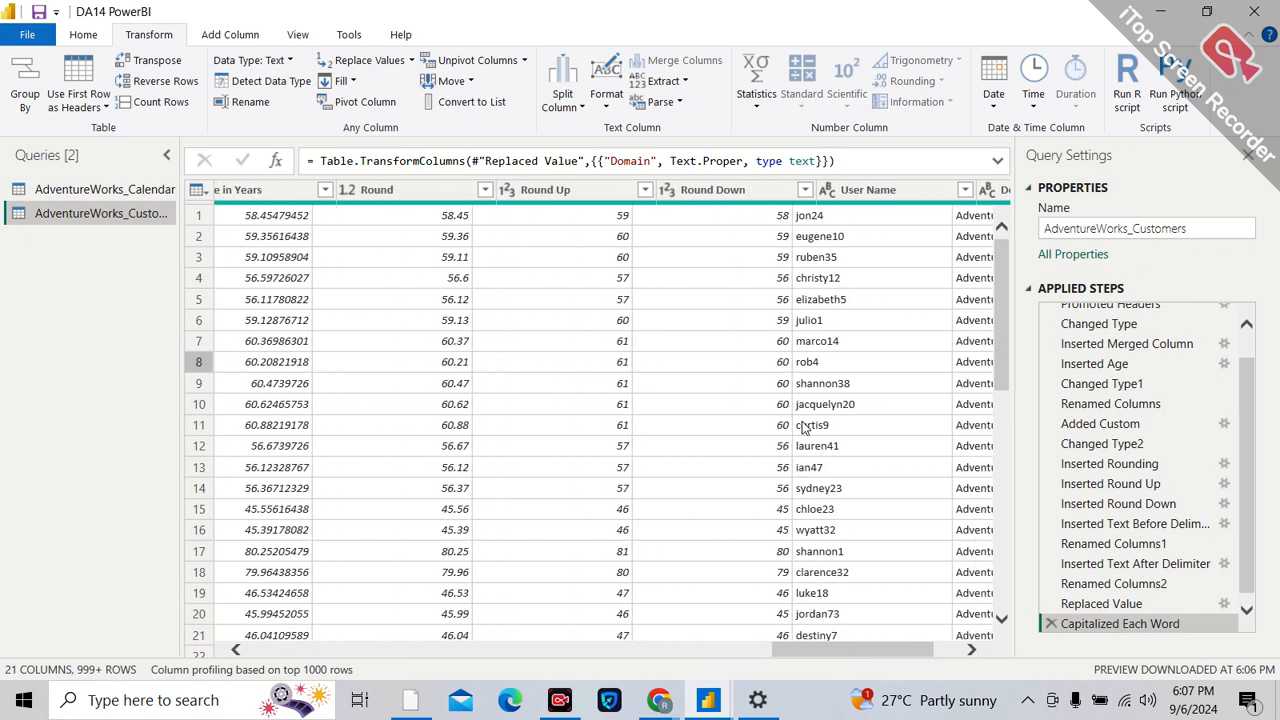
{"action": "scroll", "coordinate": [806, 428], "scroll_direction": "right", "scroll_amount": 2}
{"action": "scroll", "coordinate": [802, 428], "scroll_direction": "left", "scroll_amount": 3}
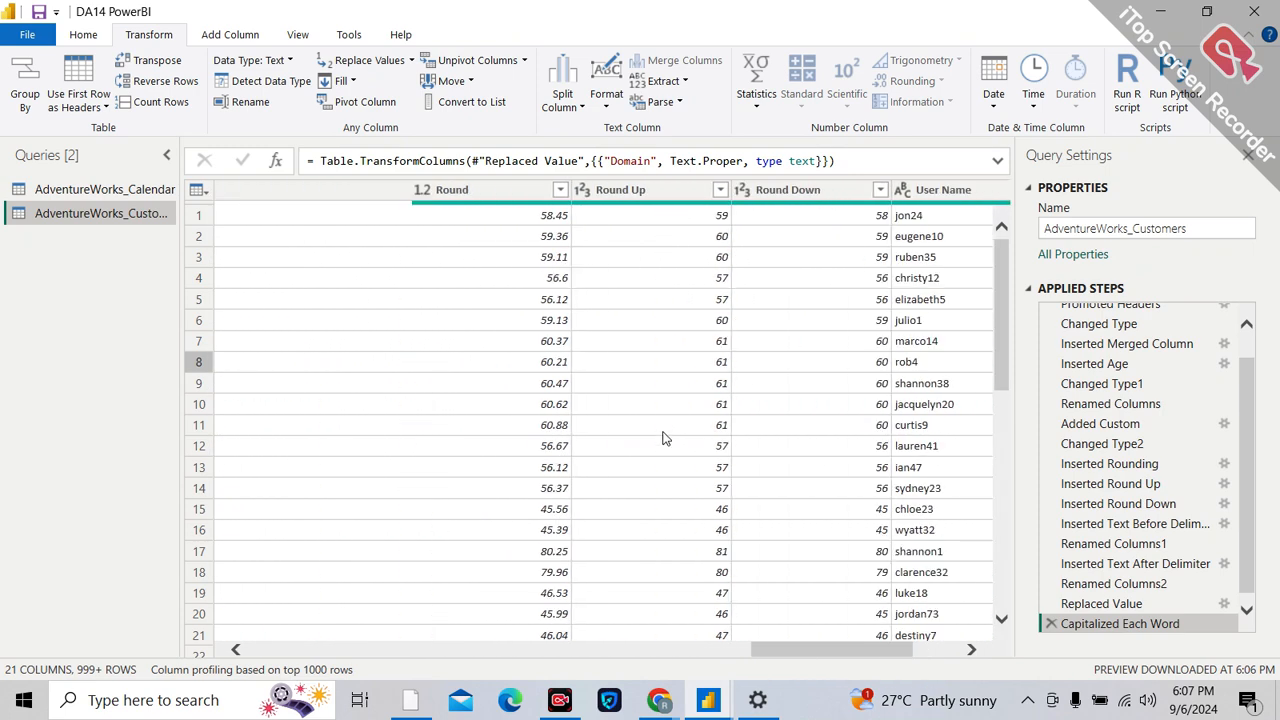
{"action": "scroll", "coordinate": [647, 452], "scroll_direction": "right", "scroll_amount": 3}
{"action": "scroll", "coordinate": [647, 452], "scroll_direction": "right", "scroll_amount": 1}
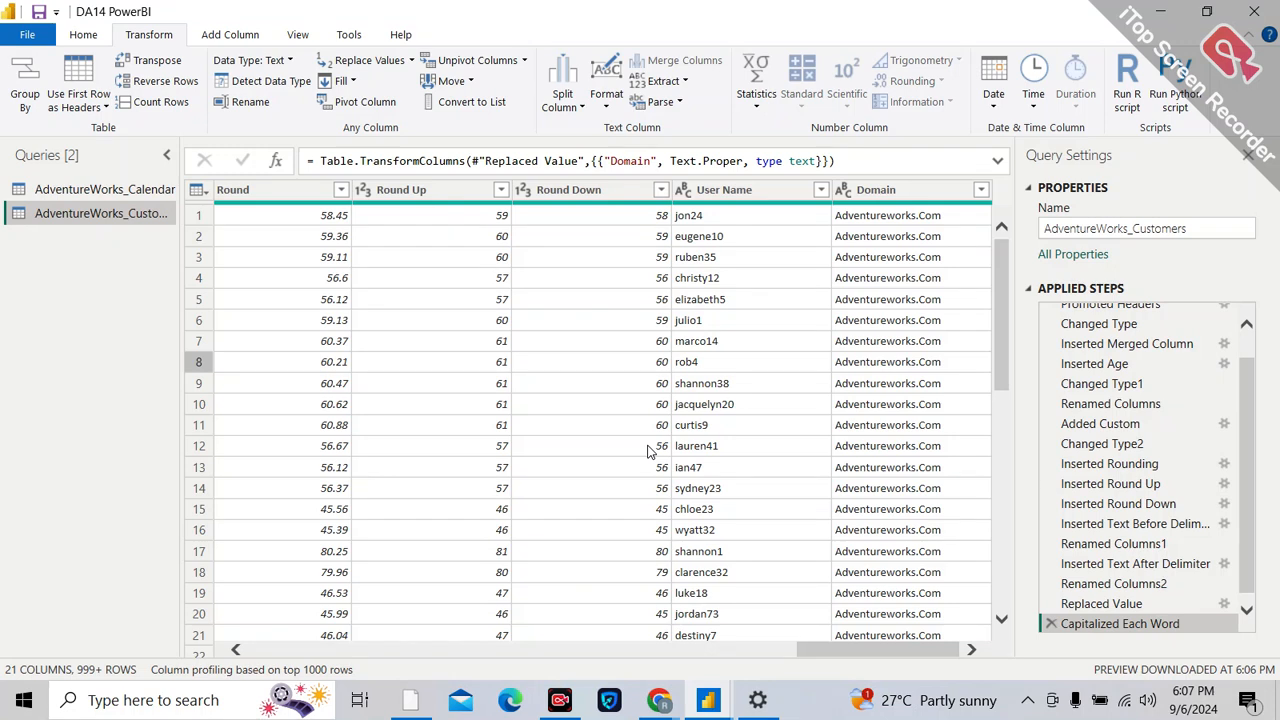
Step: Try splitting the User Name column by non-digit to digit, and delete the resulting applied step
{"action": "left_click", "coordinate": [737, 200]}
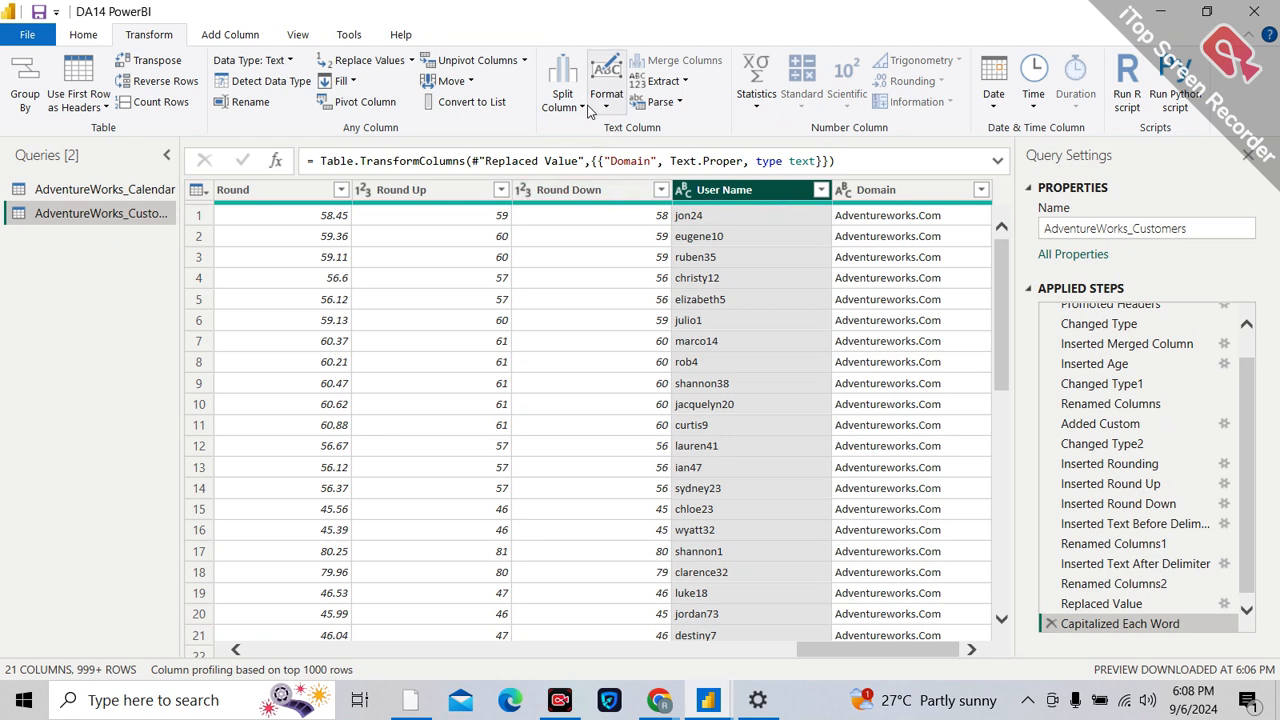
{"action": "left_click", "coordinate": [580, 108]}
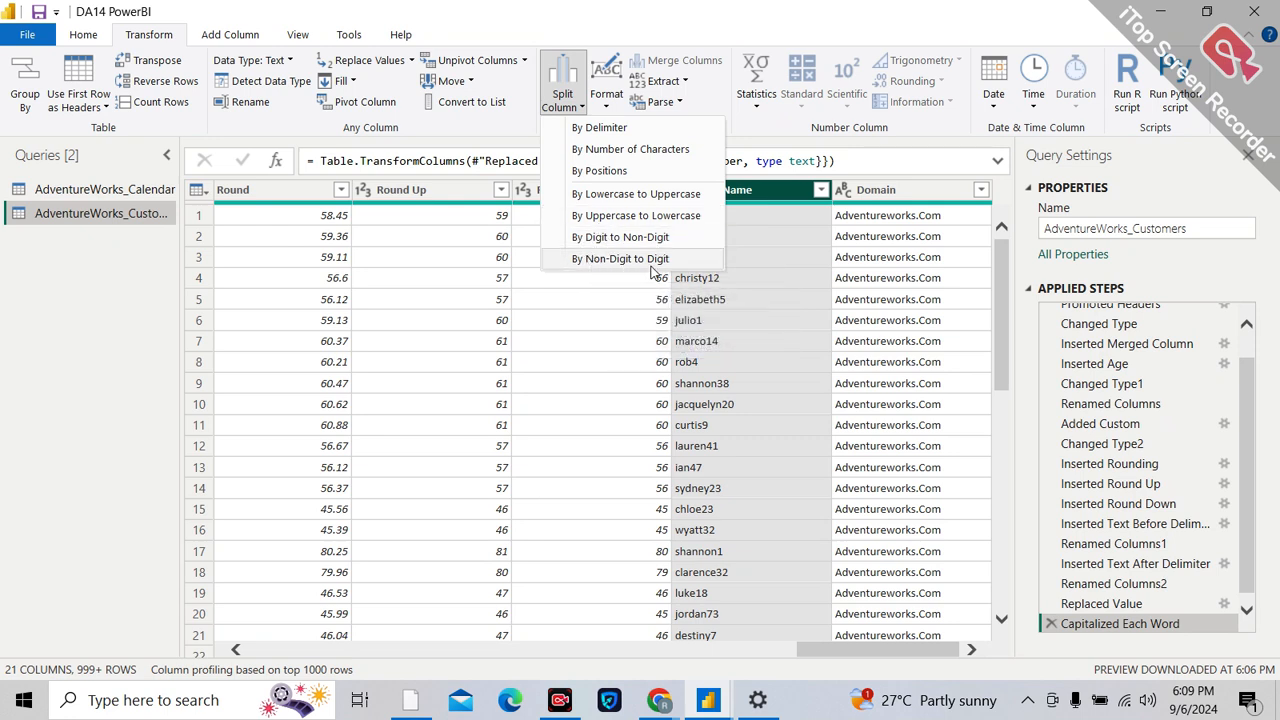
{"action": "left_click", "coordinate": [866, 163]}
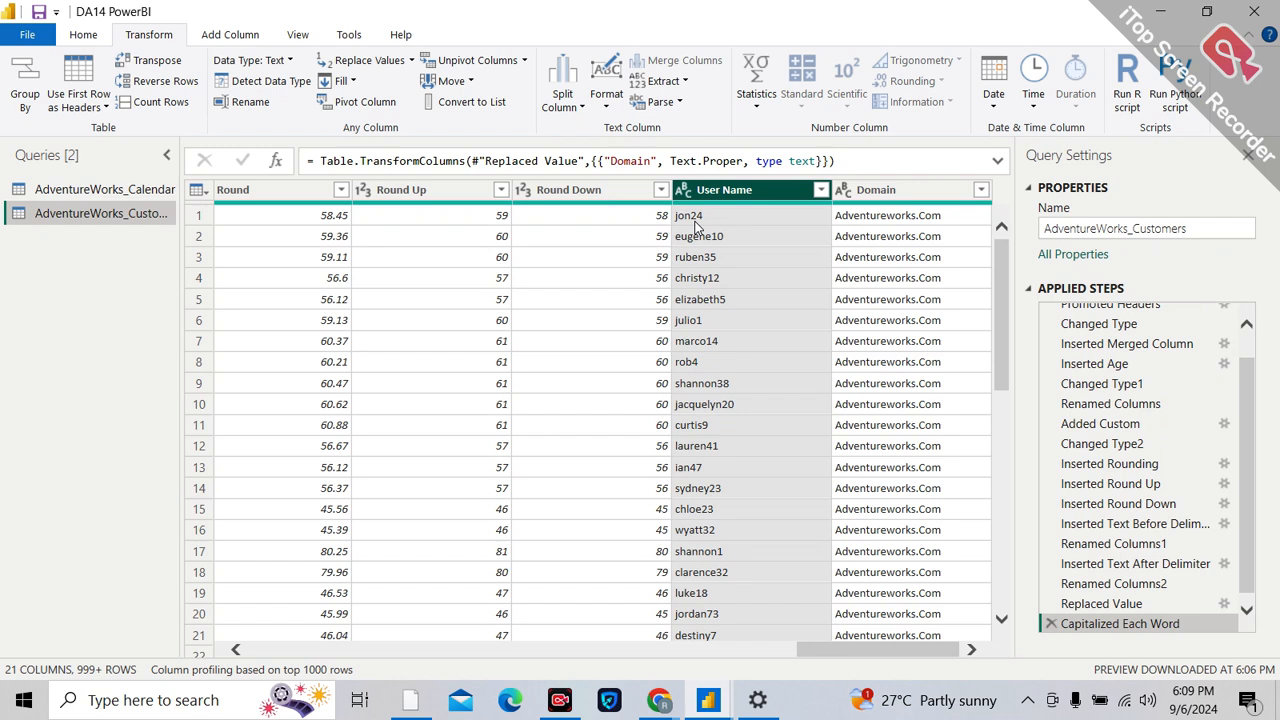
{"action": "left_click", "coordinate": [579, 110]}
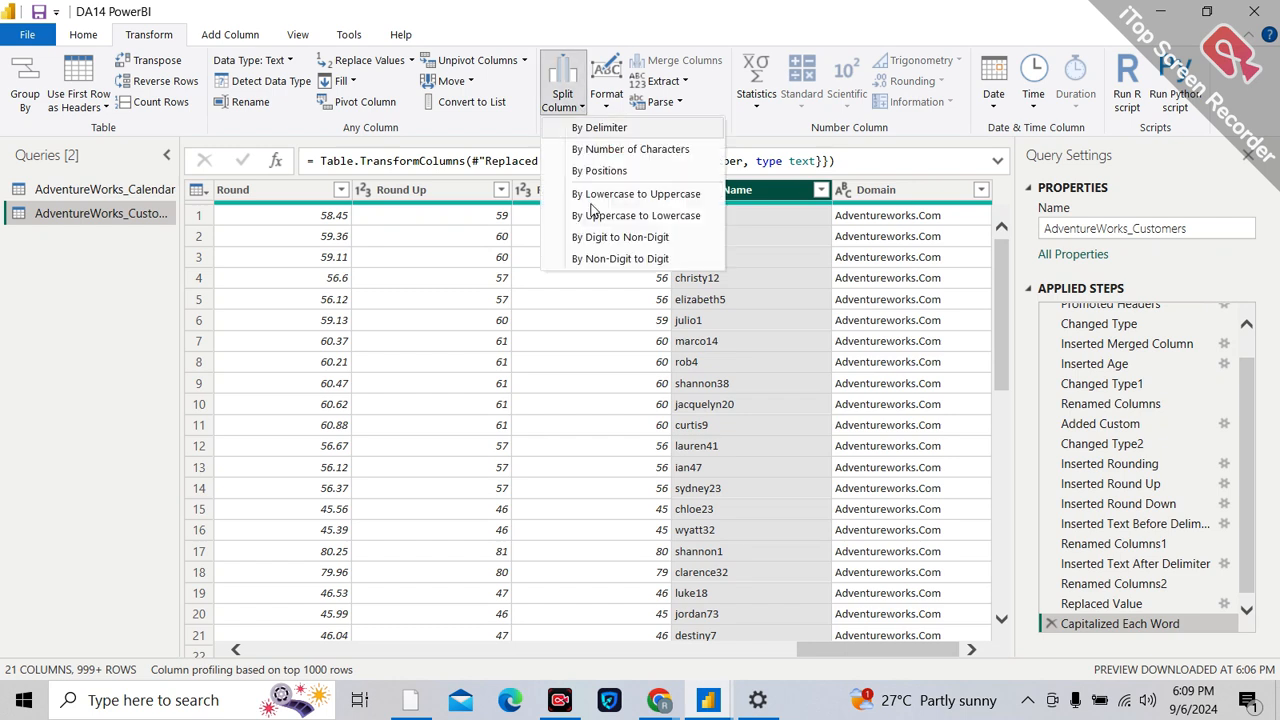
{"action": "left_click", "coordinate": [648, 259]}
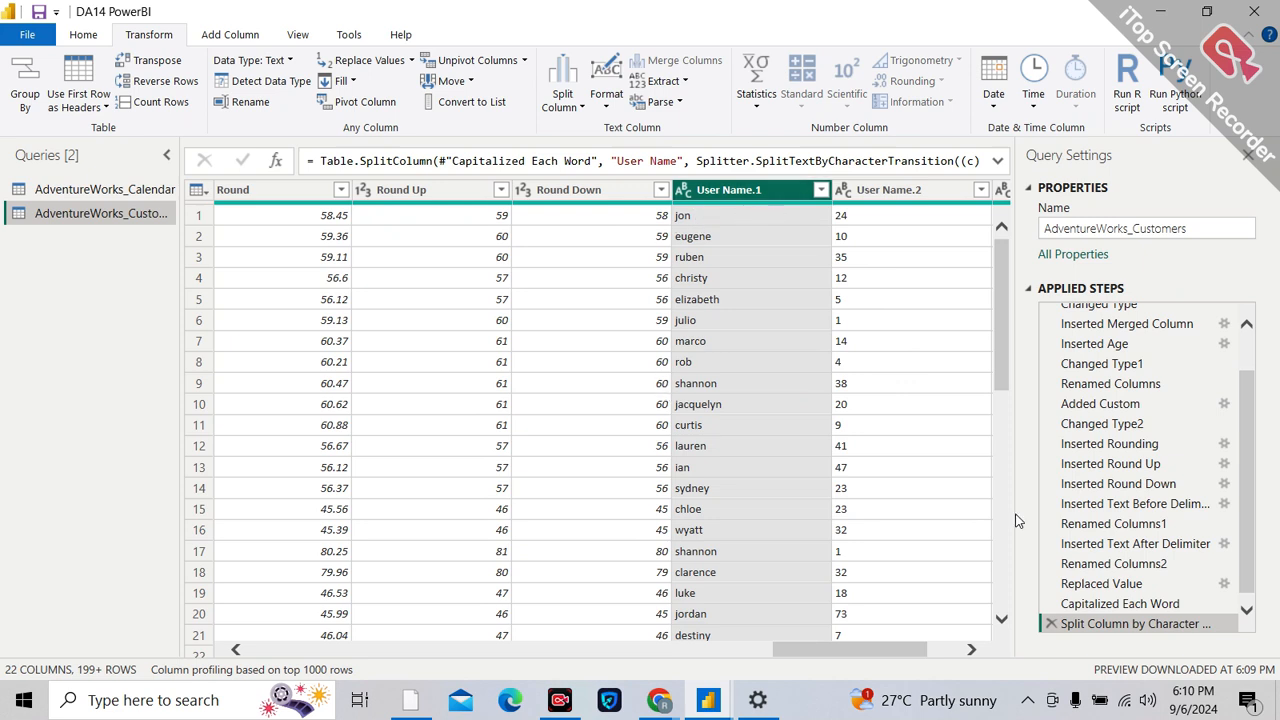
{"action": "left_click", "coordinate": [1050, 621]}
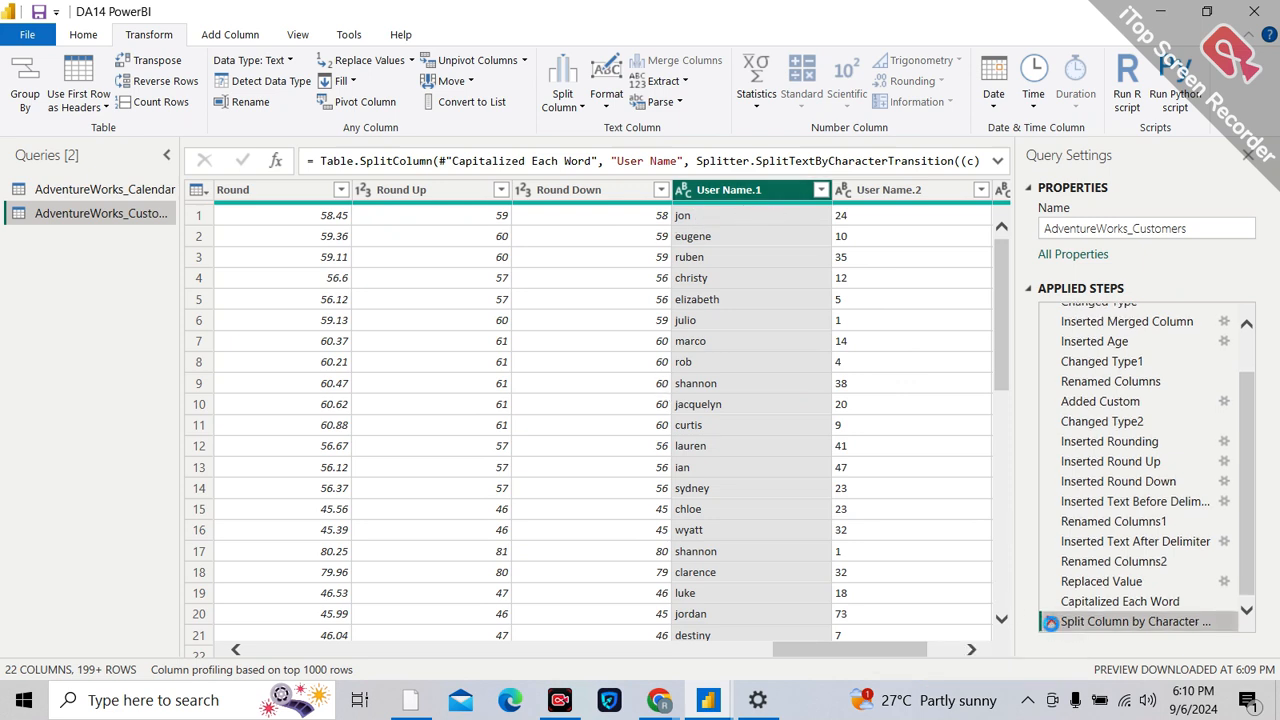
Step: Try splitting the User Name column by digit to non-digit, and delete the resulting applied step
{"action": "left_click", "coordinate": [582, 107]}
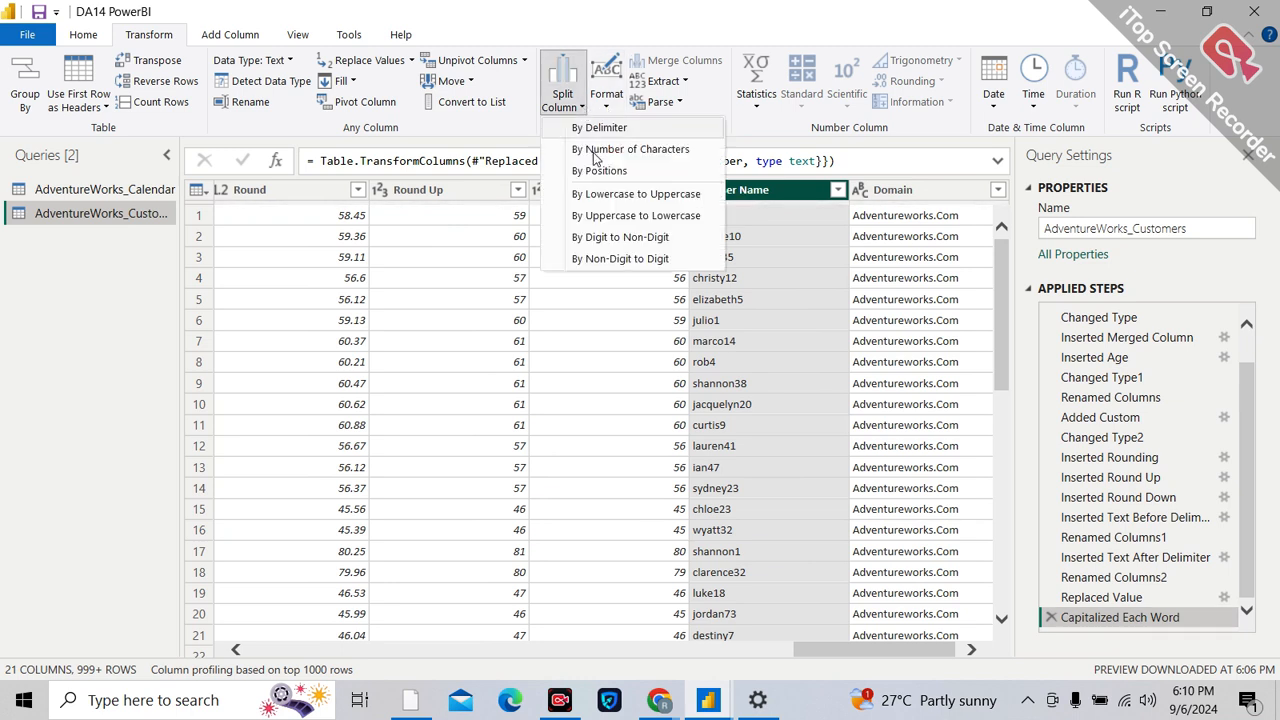
{"action": "left_click", "coordinate": [604, 236]}
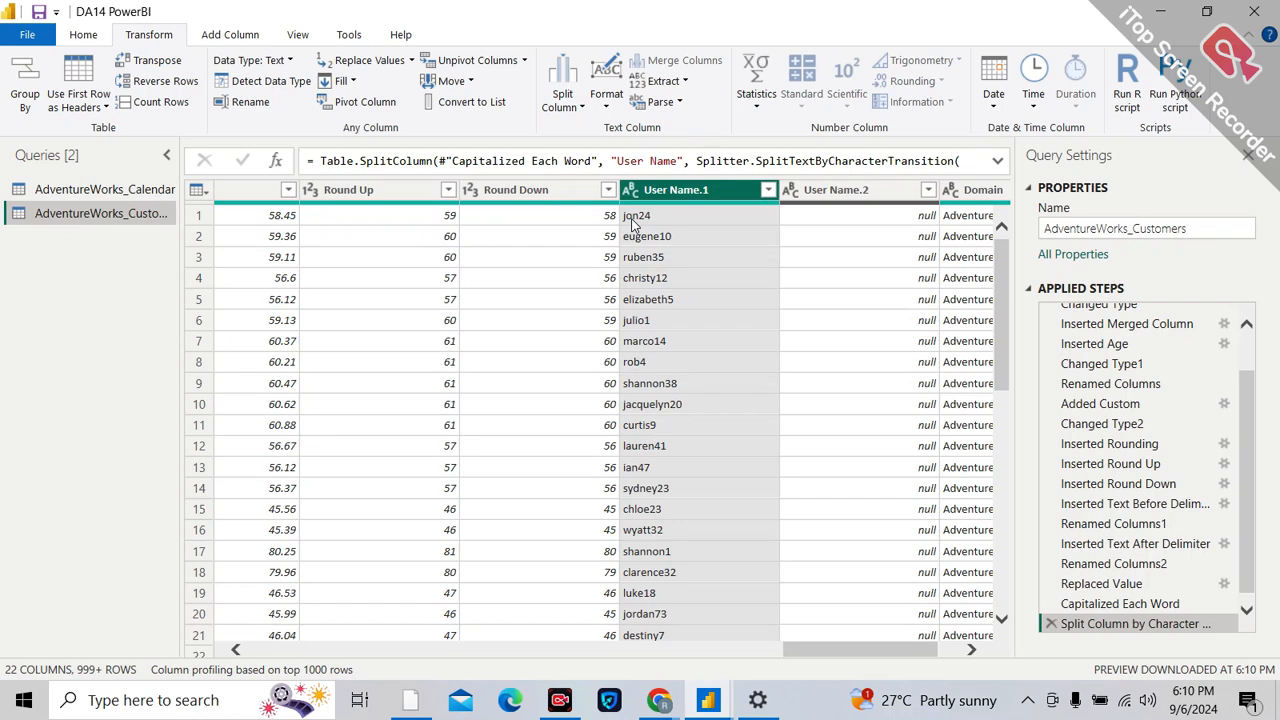
{"action": "left_click", "coordinate": [582, 106]}
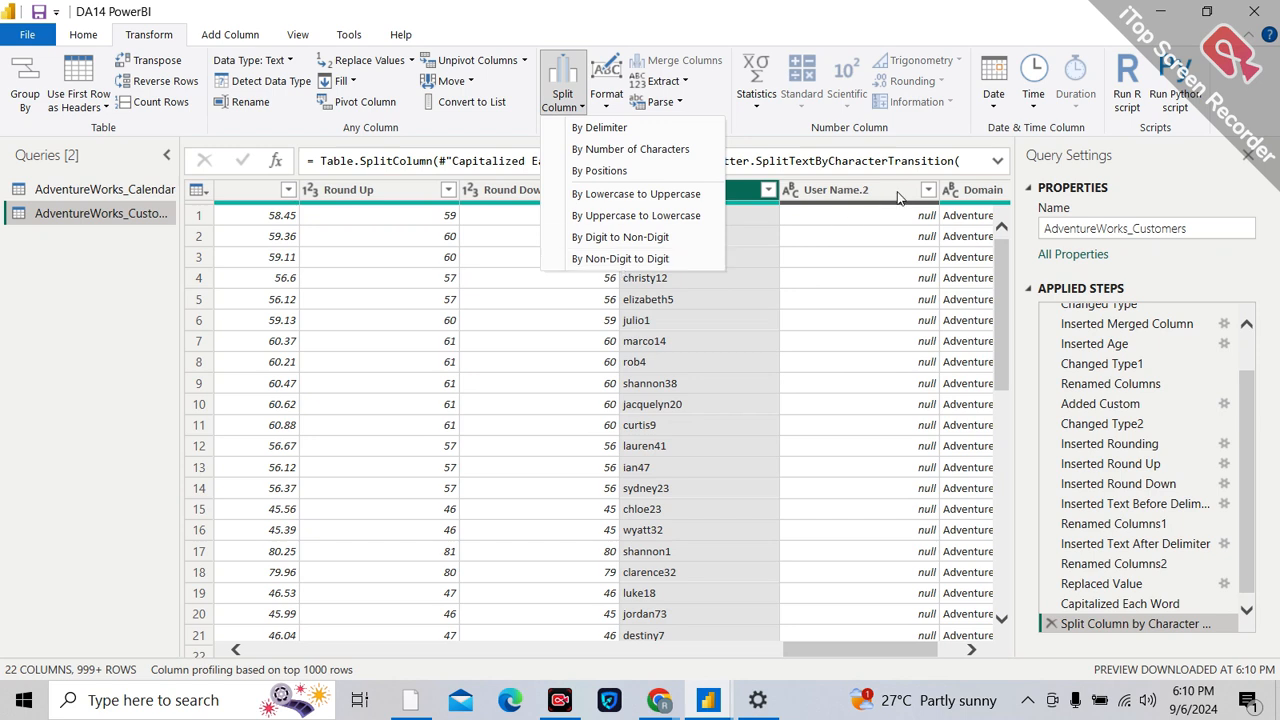
{"action": "left_click", "coordinate": [1050, 624]}
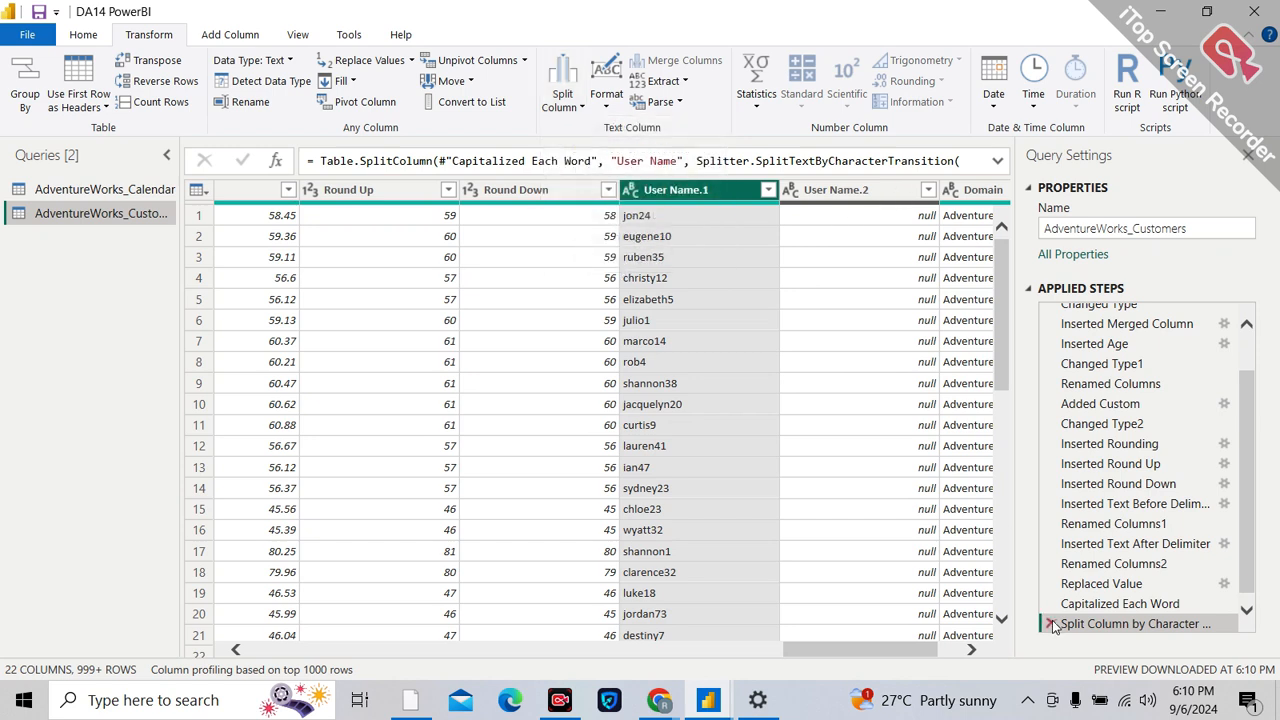
{"action": "left_click", "coordinate": [1051, 624]}
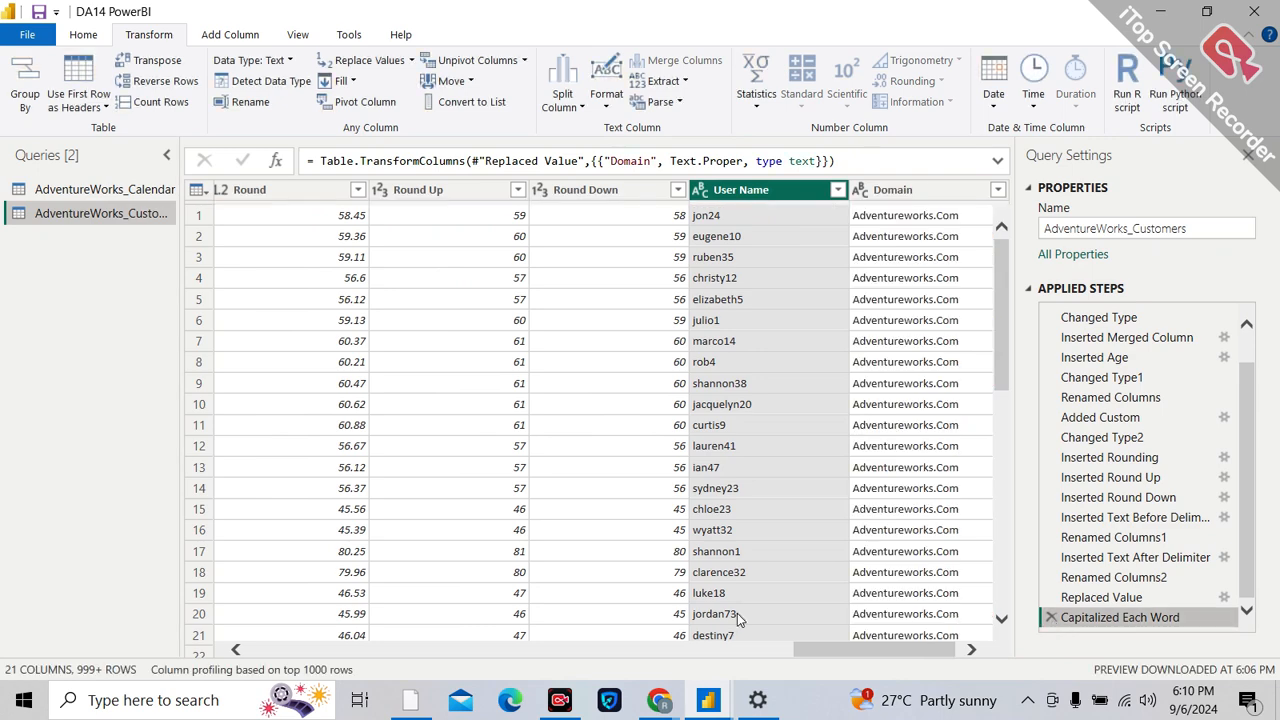
Step: Switch to the Google Meet call, admit the waiting participant, and return to the Power Query Editor
{"action": "mouse_move", "coordinate": [708, 700]}
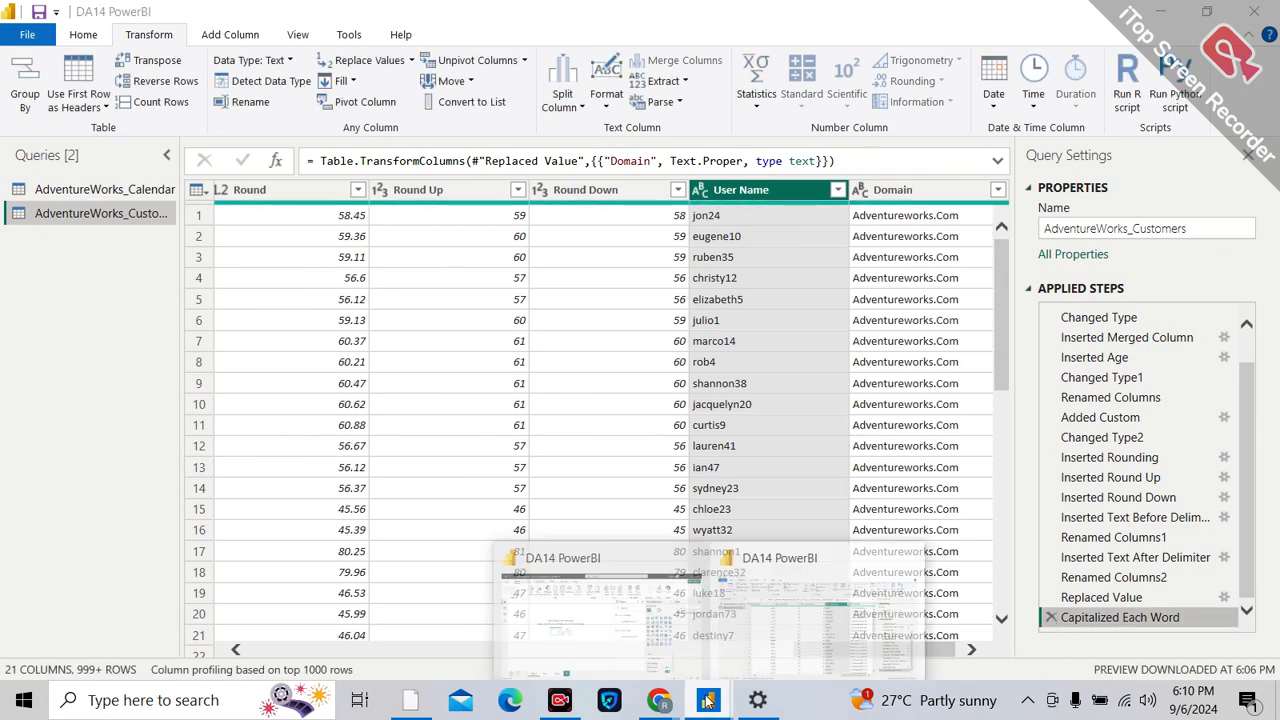
{"action": "left_click", "coordinate": [628, 645]}
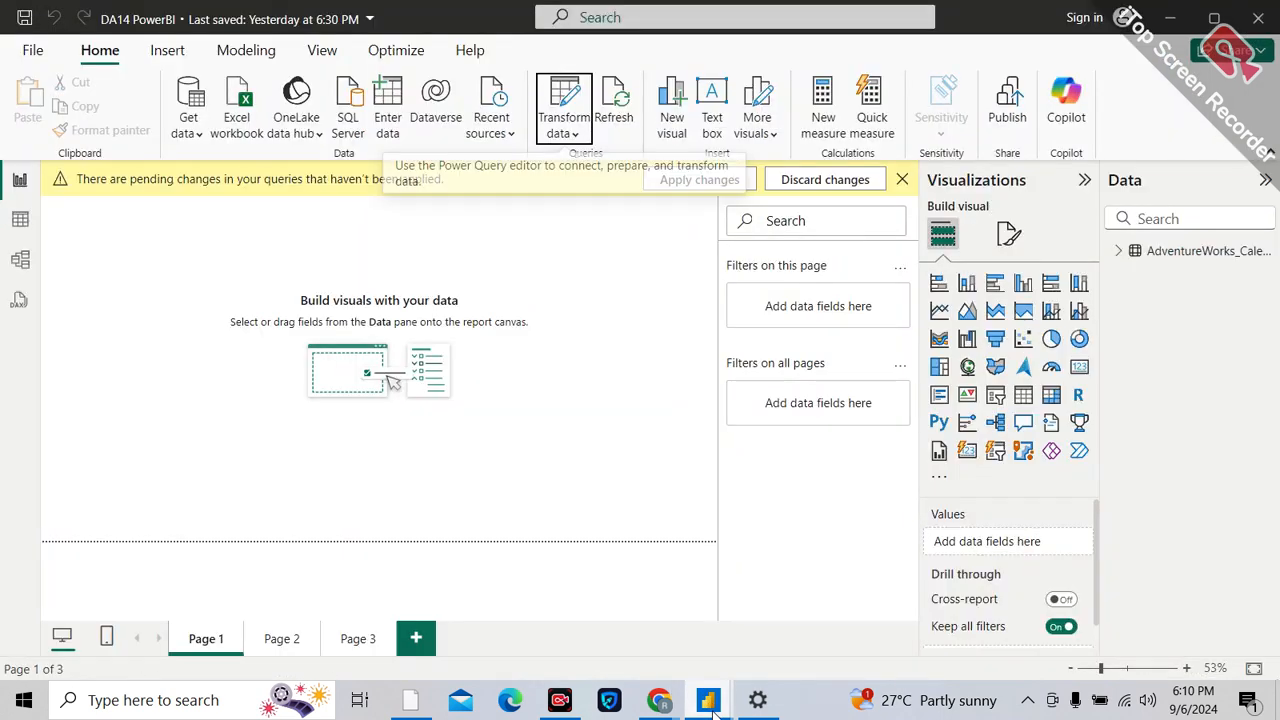
{"action": "mouse_move", "coordinate": [668, 710]}
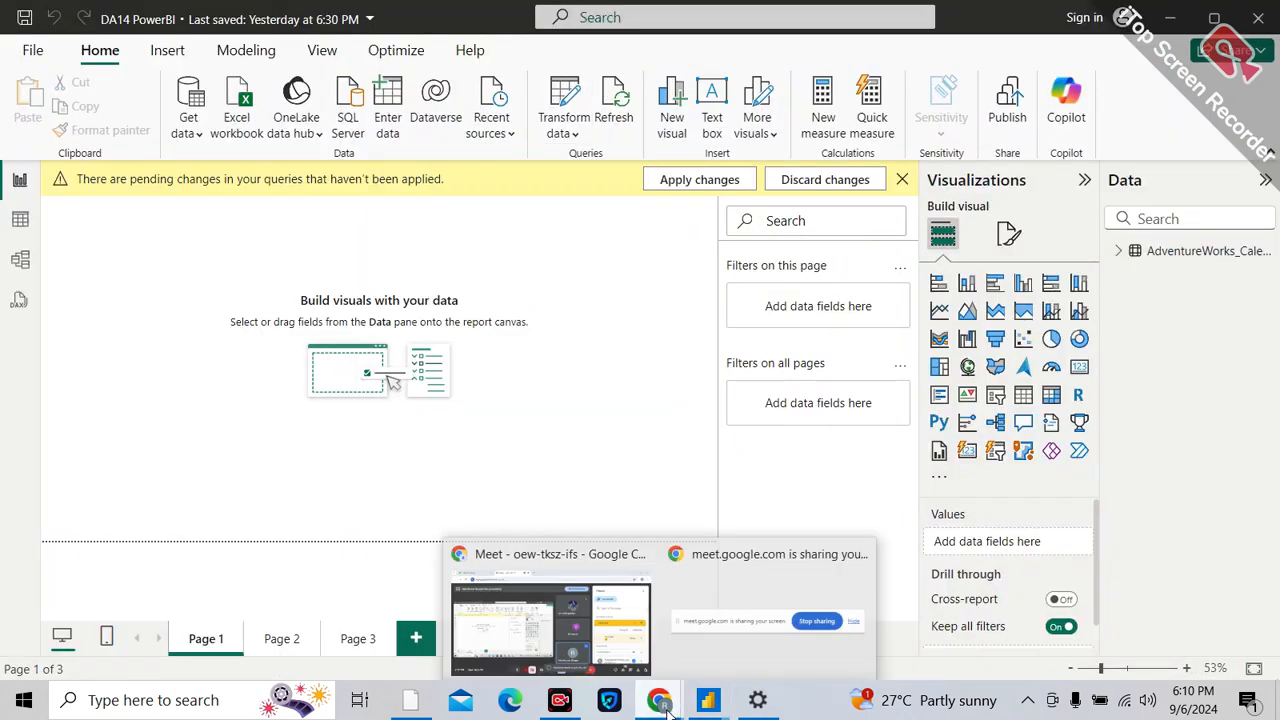
{"action": "left_click", "coordinate": [603, 648]}
{"action": "left_click", "coordinate": [1188, 386]}
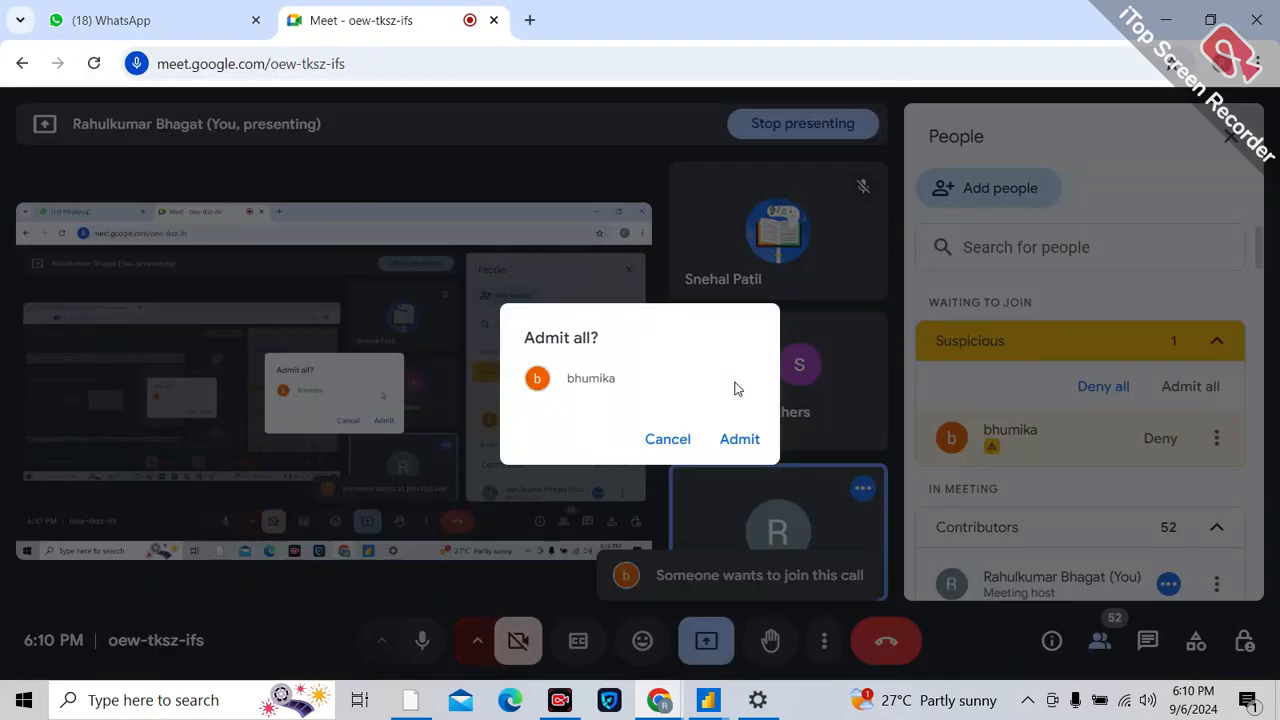
{"action": "left_click", "coordinate": [741, 441]}
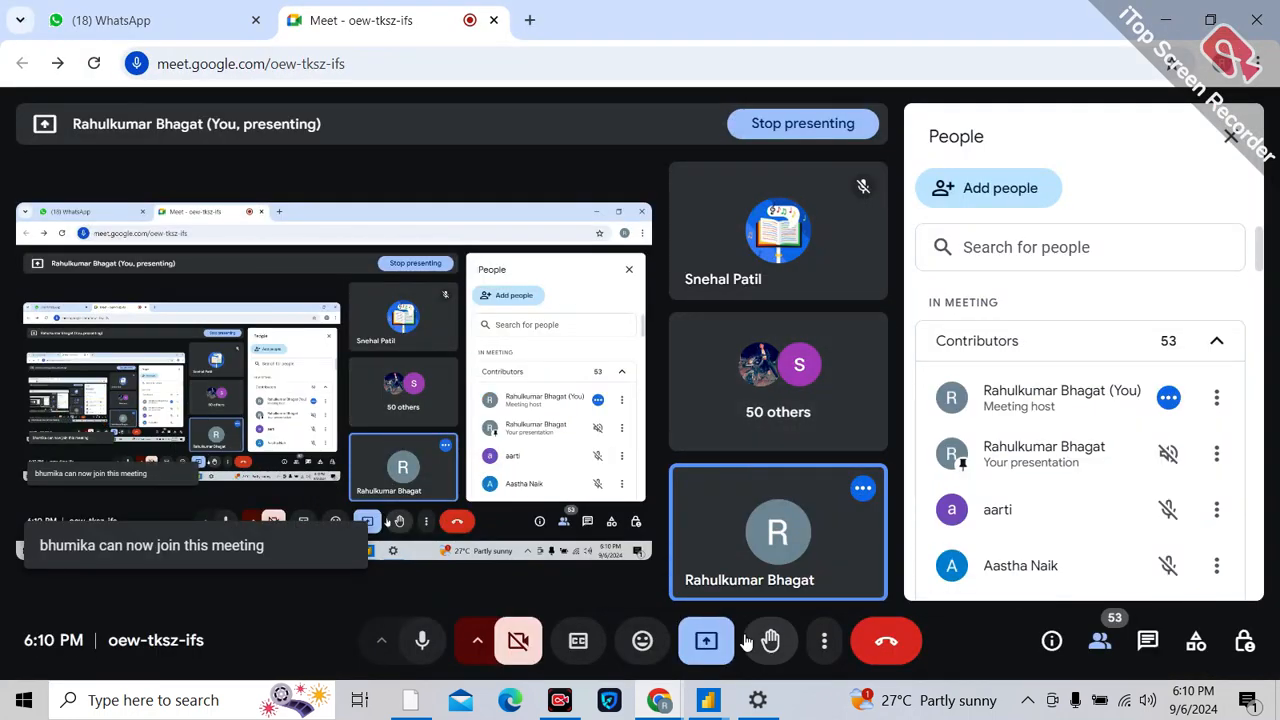
{"action": "mouse_move", "coordinate": [708, 700]}
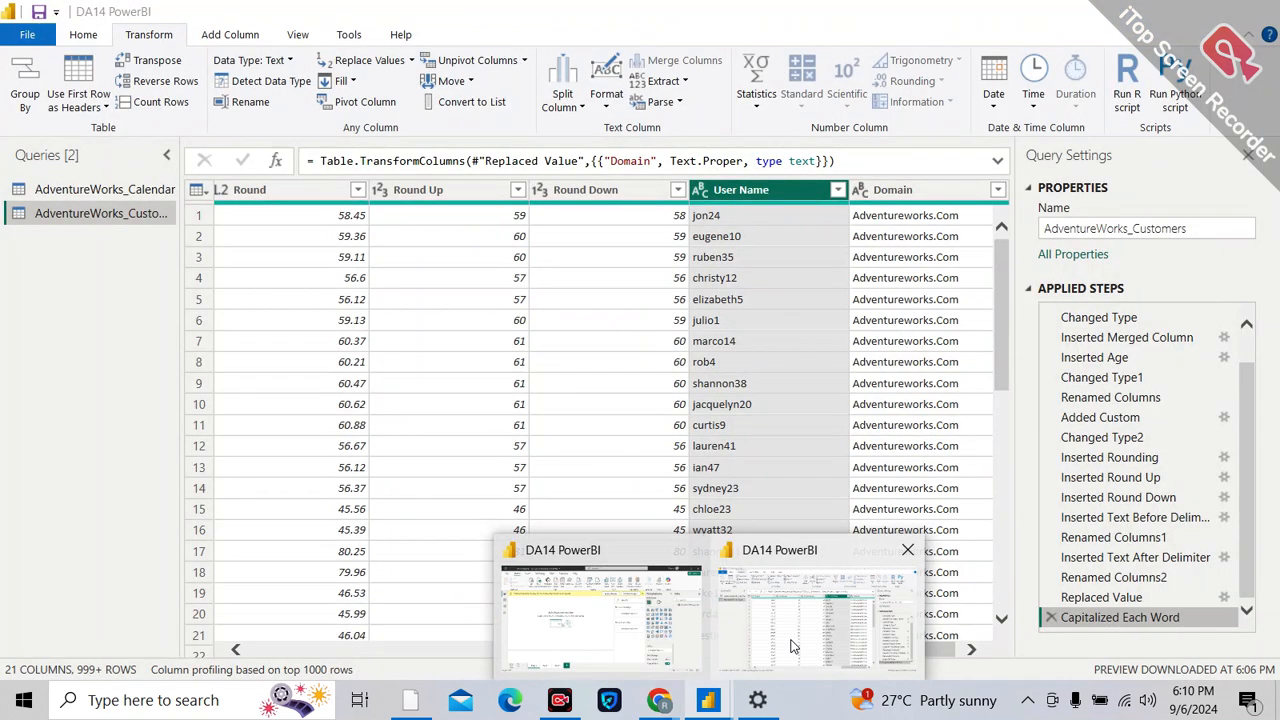
{"action": "left_click", "coordinate": [790, 645]}
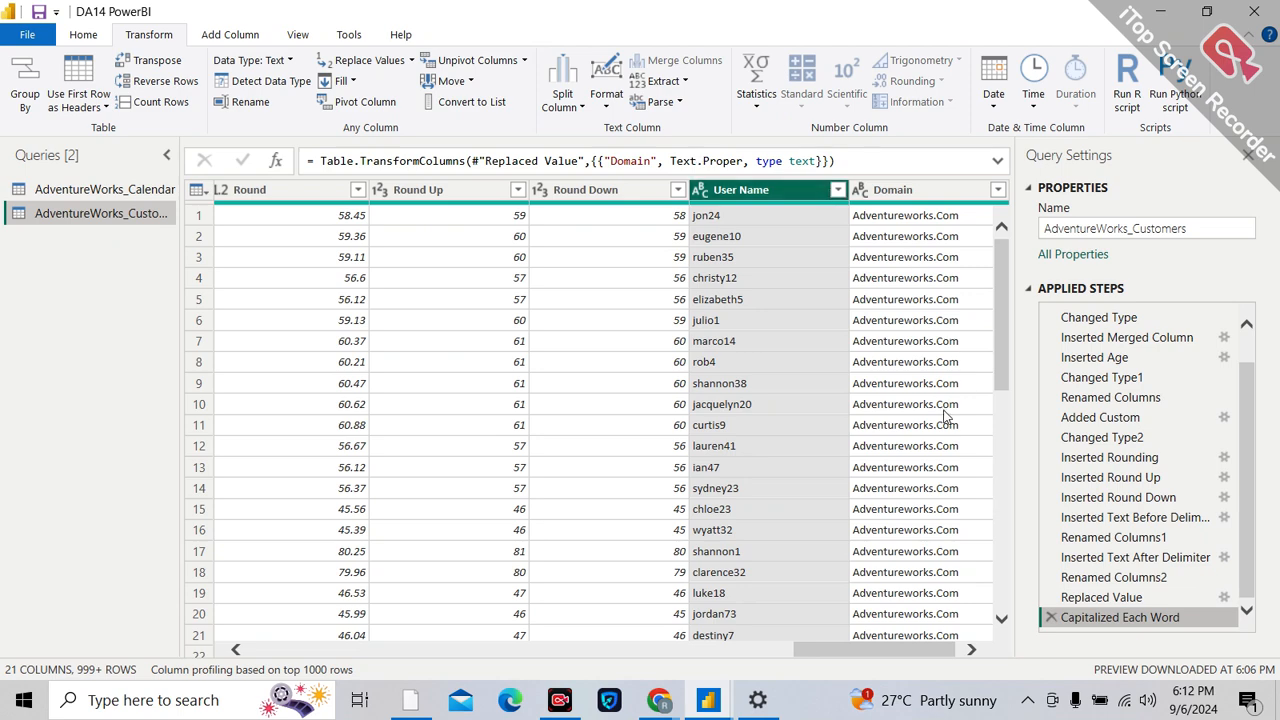
Step: Look through the customers table's columns between Domain and Occupation, including the rounding and age columns
{"action": "scroll", "coordinate": [741, 449], "scroll_direction": "left", "scroll_amount": 2}
{"action": "left_click", "coordinate": [765, 451]}
{"action": "scroll", "coordinate": [785, 463], "scroll_direction": "left", "scroll_amount": 2}
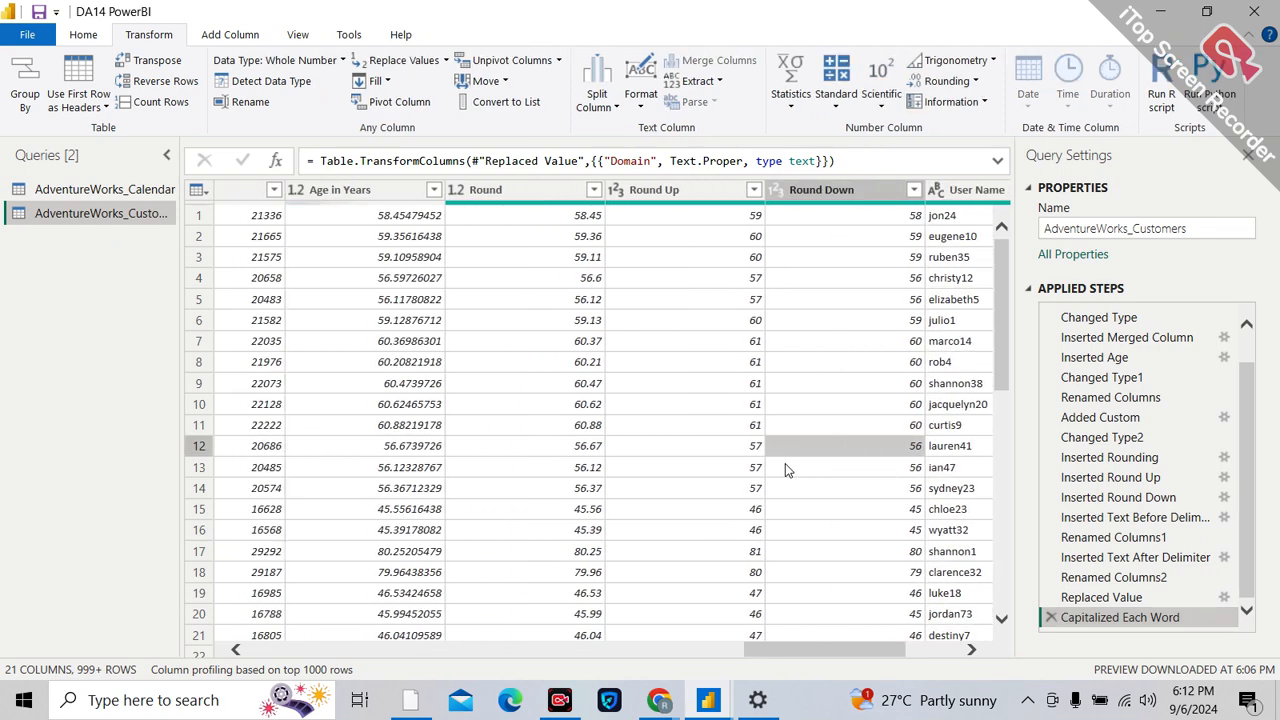
{"action": "scroll", "coordinate": [790, 473], "scroll_direction": "left", "scroll_amount": 3}
{"action": "scroll", "coordinate": [798, 477], "scroll_direction": "right", "scroll_amount": 5}
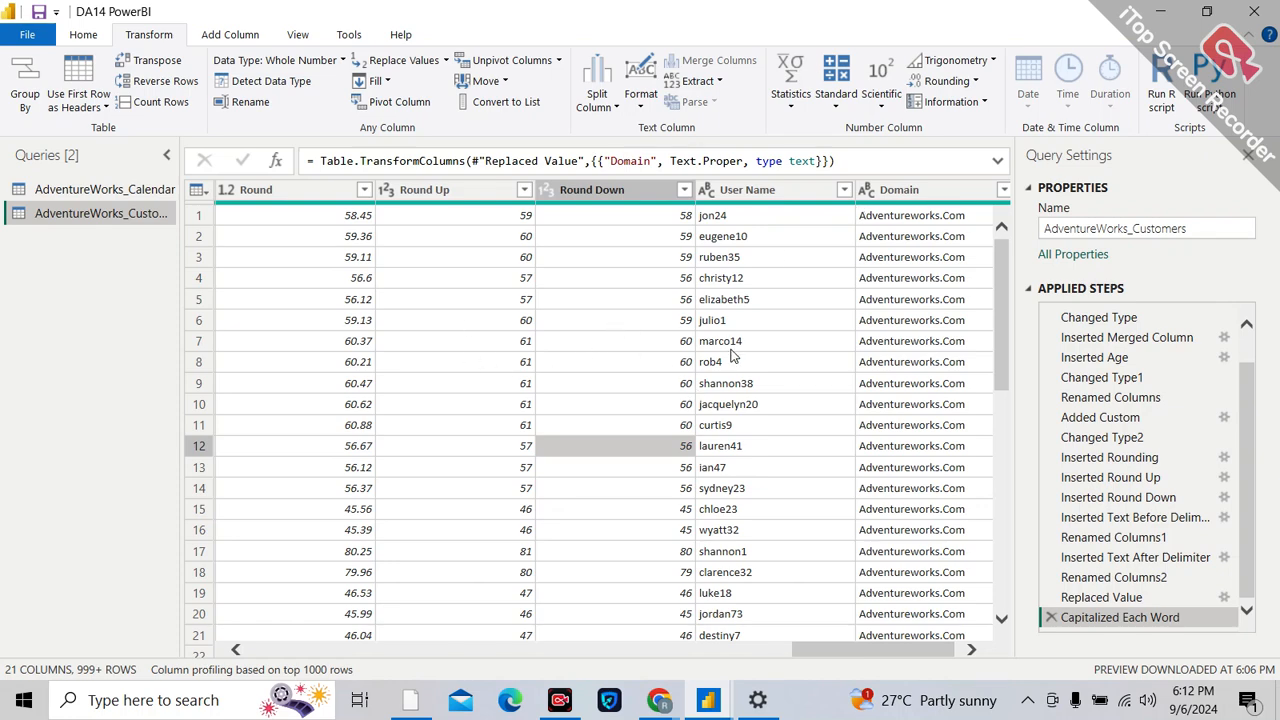
{"action": "scroll", "coordinate": [733, 352], "scroll_direction": "left", "scroll_amount": 5}
{"action": "scroll", "coordinate": [733, 352], "scroll_direction": "left", "scroll_amount": 3}
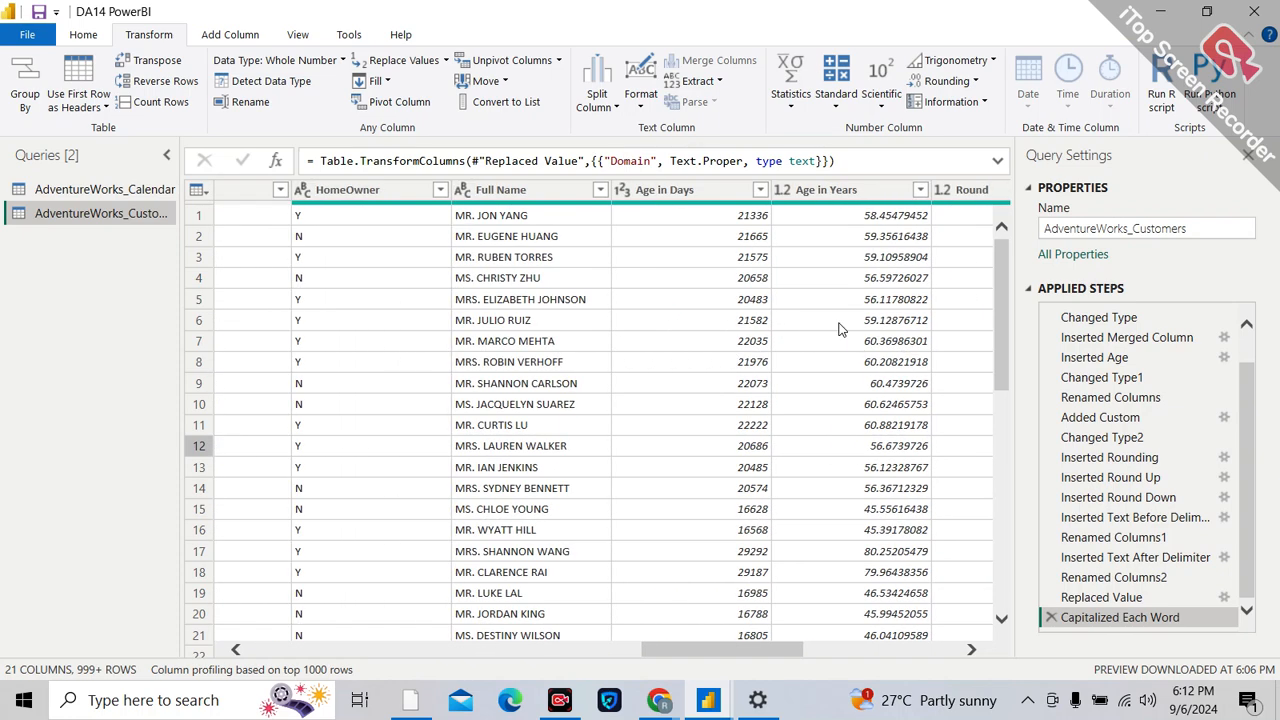
{"action": "scroll", "coordinate": [848, 455], "scroll_direction": "left", "scroll_amount": 2}
{"action": "left_click", "coordinate": [840, 467]}
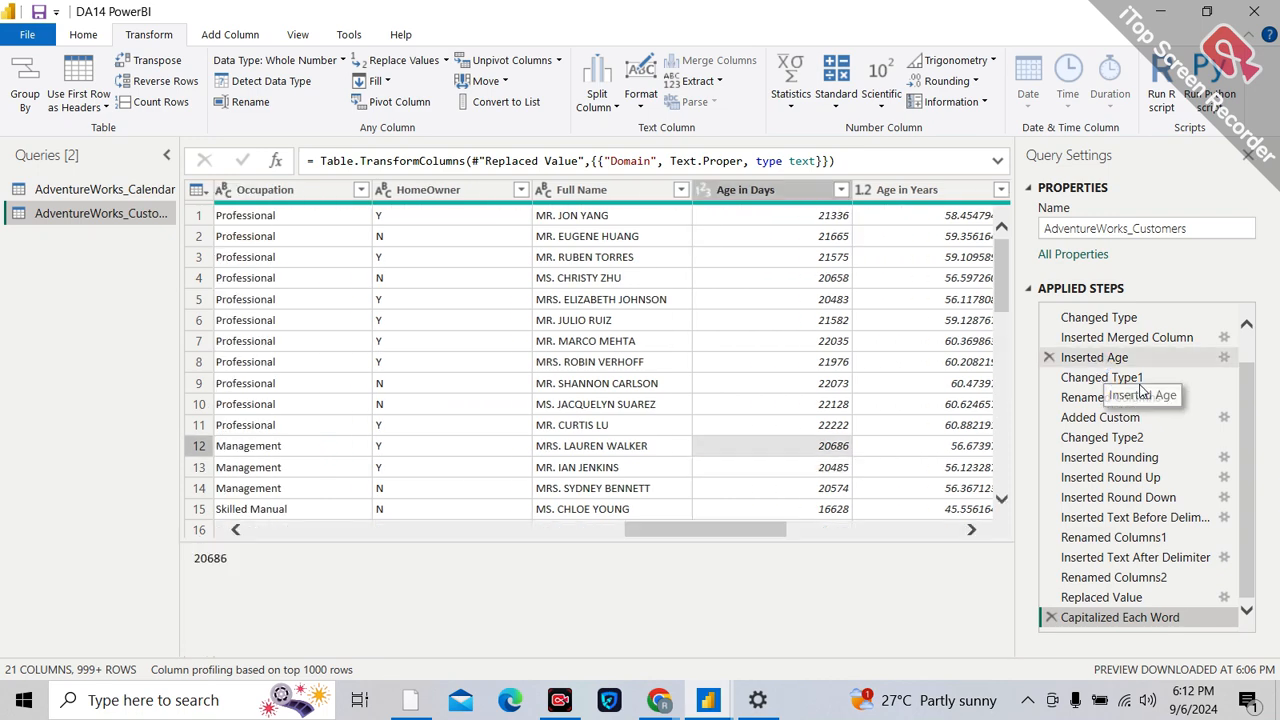
Step: View the table at the Inserted Age applied step and look across its columns from CustomerKey to Age
{"action": "left_click", "coordinate": [1096, 358]}
{"action": "left_click", "coordinate": [961, 341]}
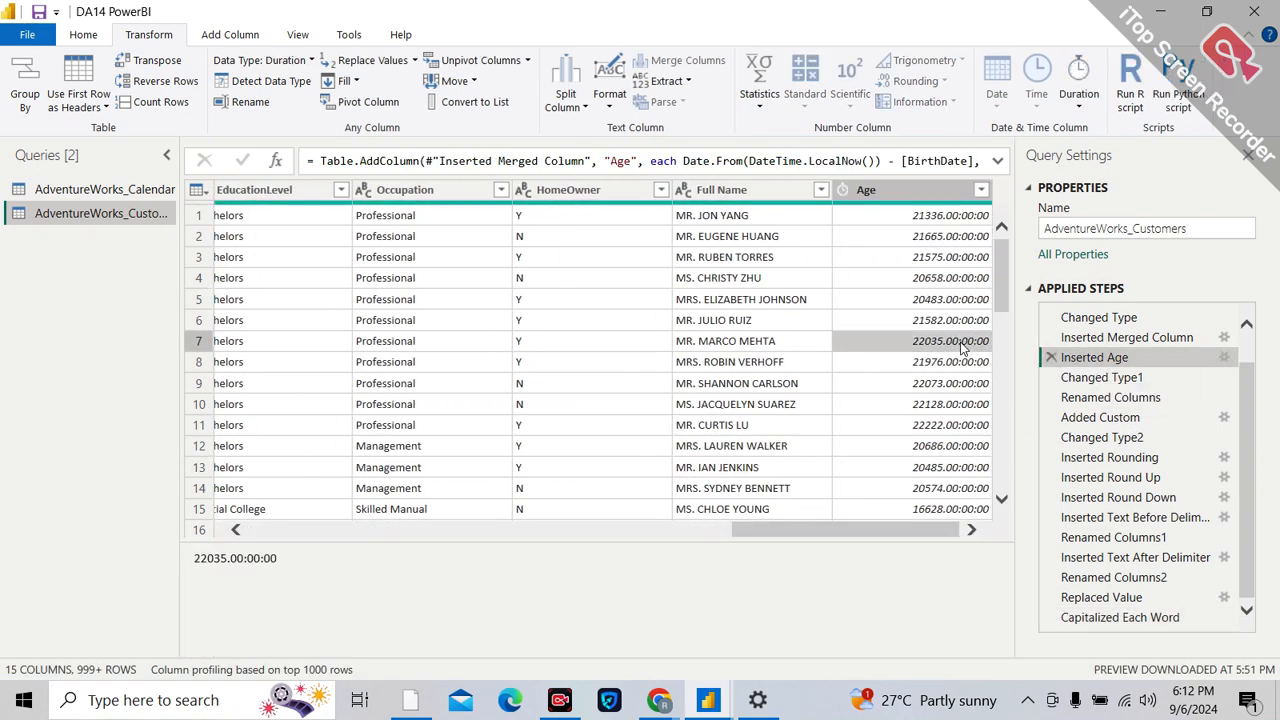
{"action": "left_click", "coordinate": [517, 345]}
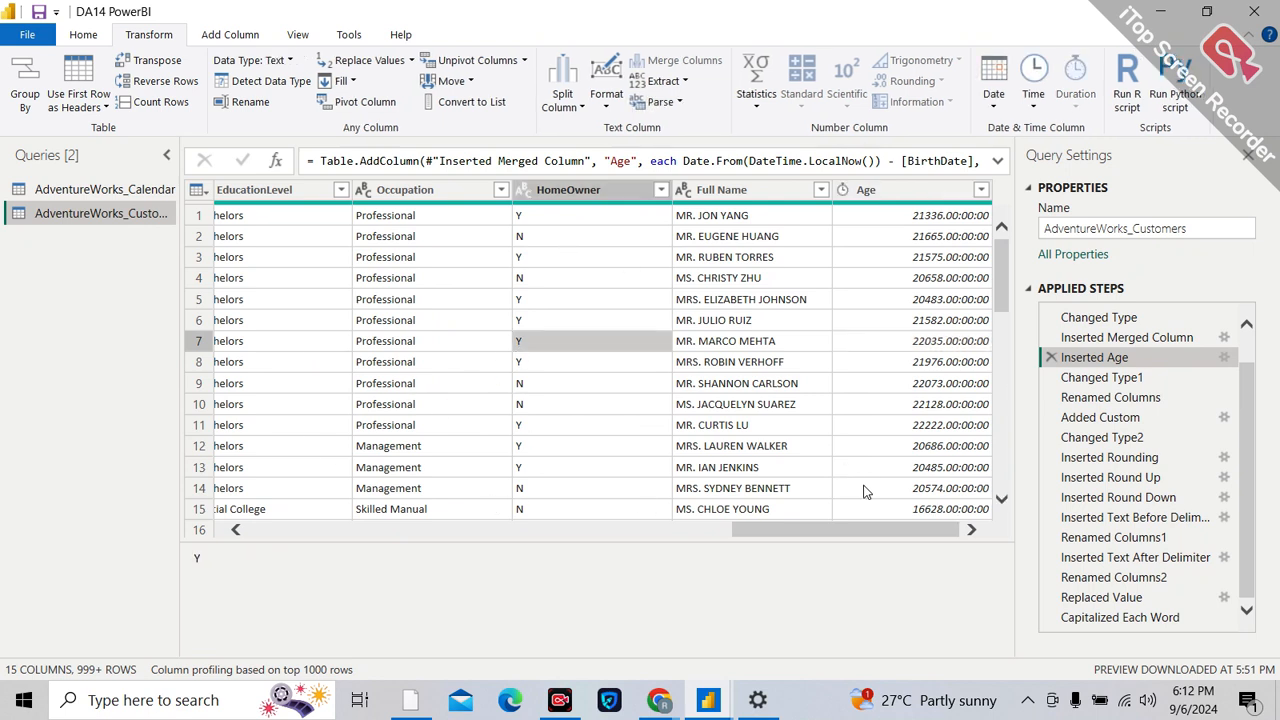
{"action": "left_click_drag", "start_coordinate": [838, 524], "coordinate": [285, 519]}
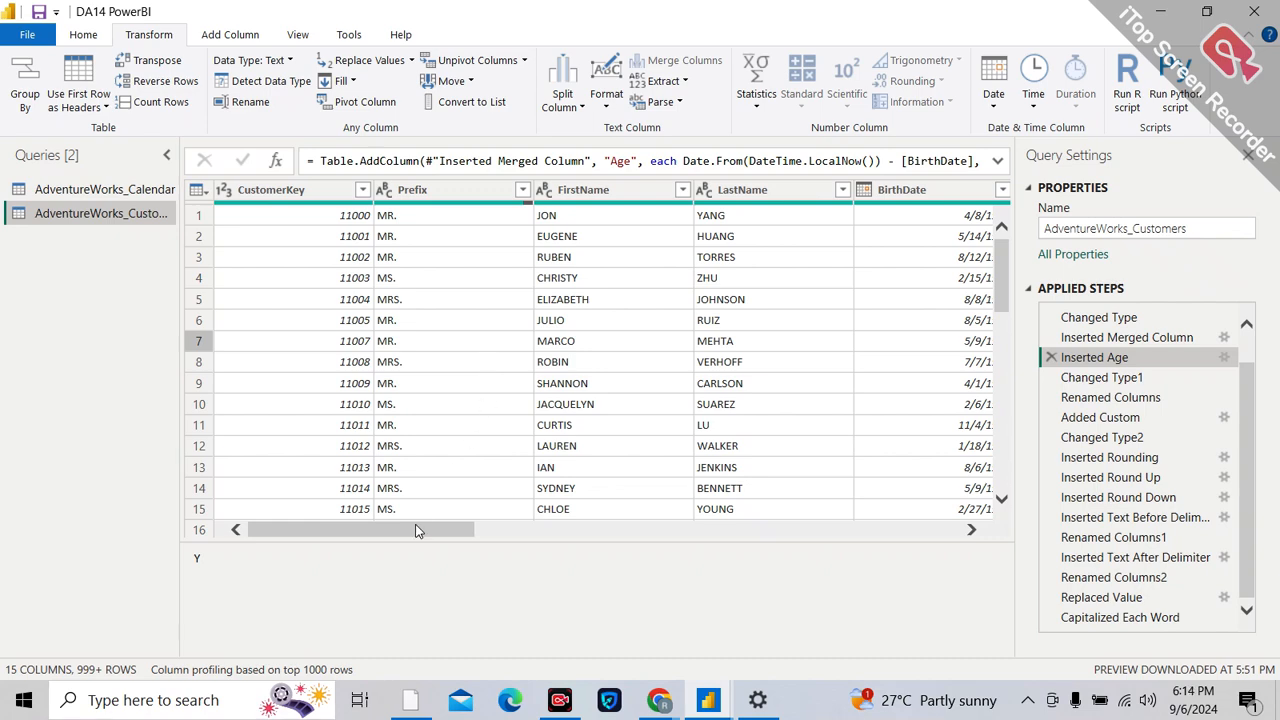
{"action": "left_click_drag", "start_coordinate": [410, 540], "coordinate": [950, 528]}
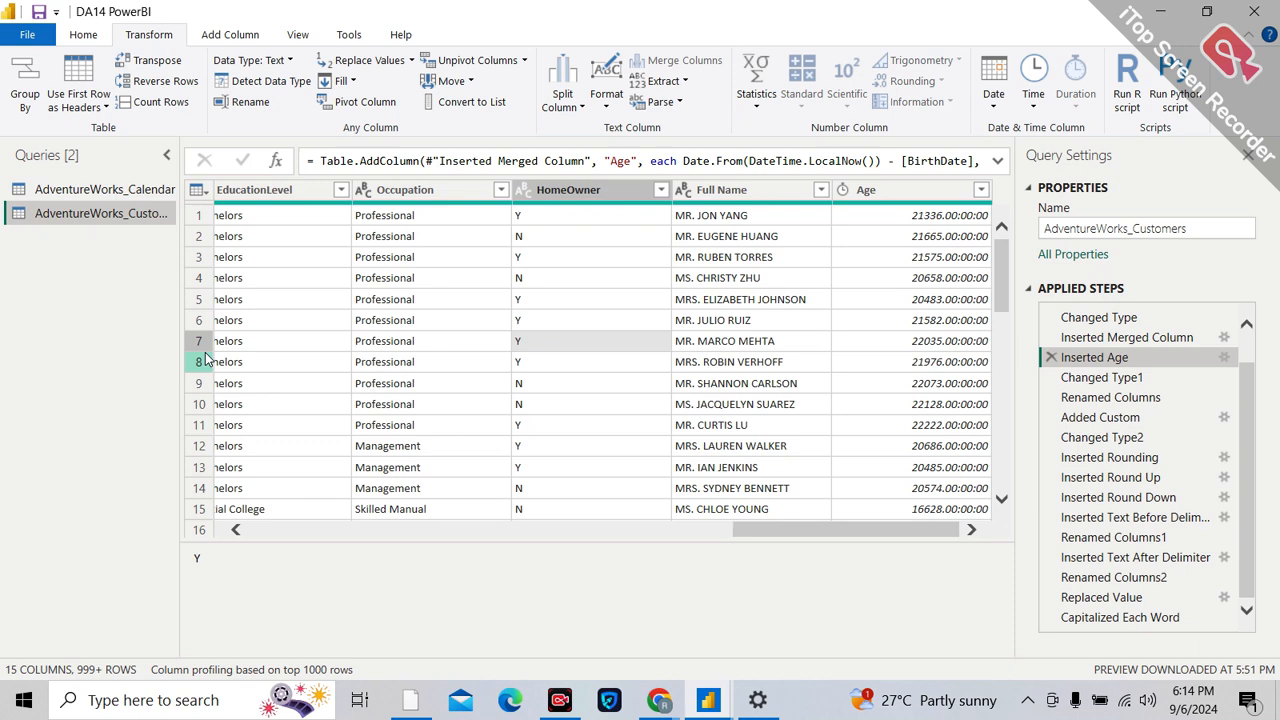
{"action": "left_click_drag", "start_coordinate": [784, 538], "coordinate": [745, 540]}
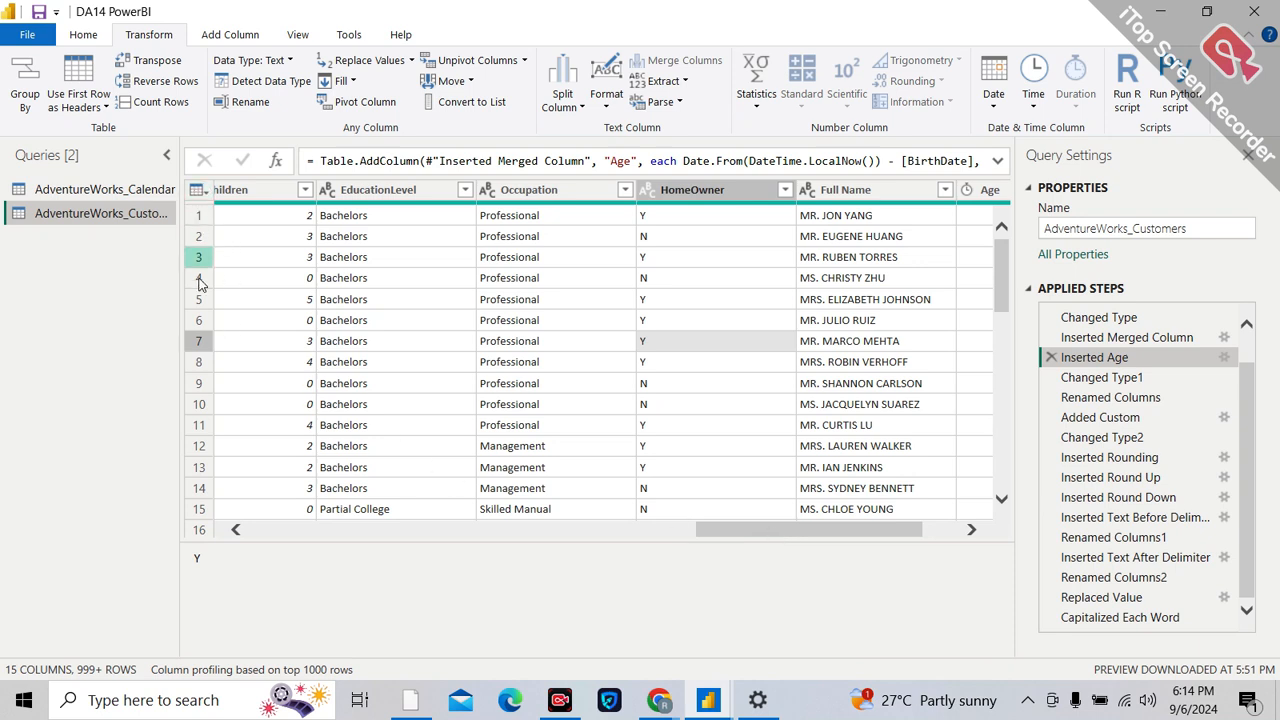
Step: Examine the full record of row 7 through to its Age field, and check its Full Name cell in the table
{"action": "left_click", "coordinate": [199, 343]}
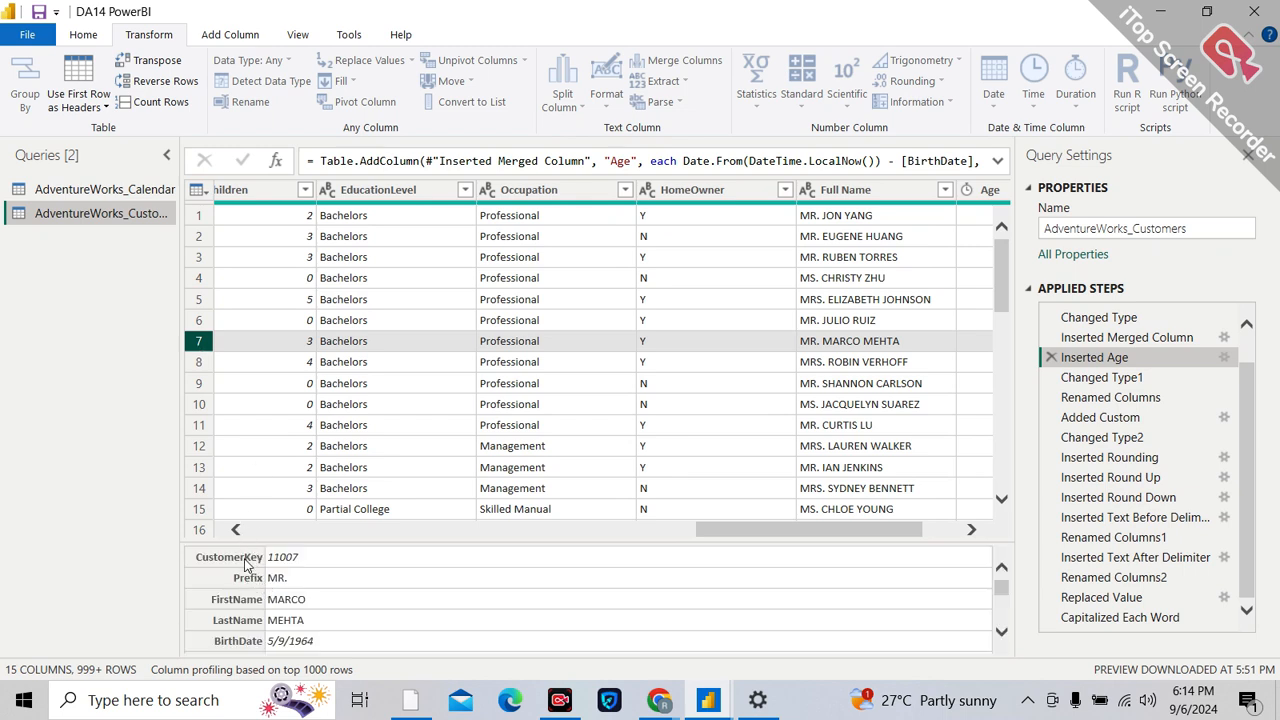
{"action": "scroll", "coordinate": [288, 595], "scroll_direction": "down", "scroll_amount": 1}
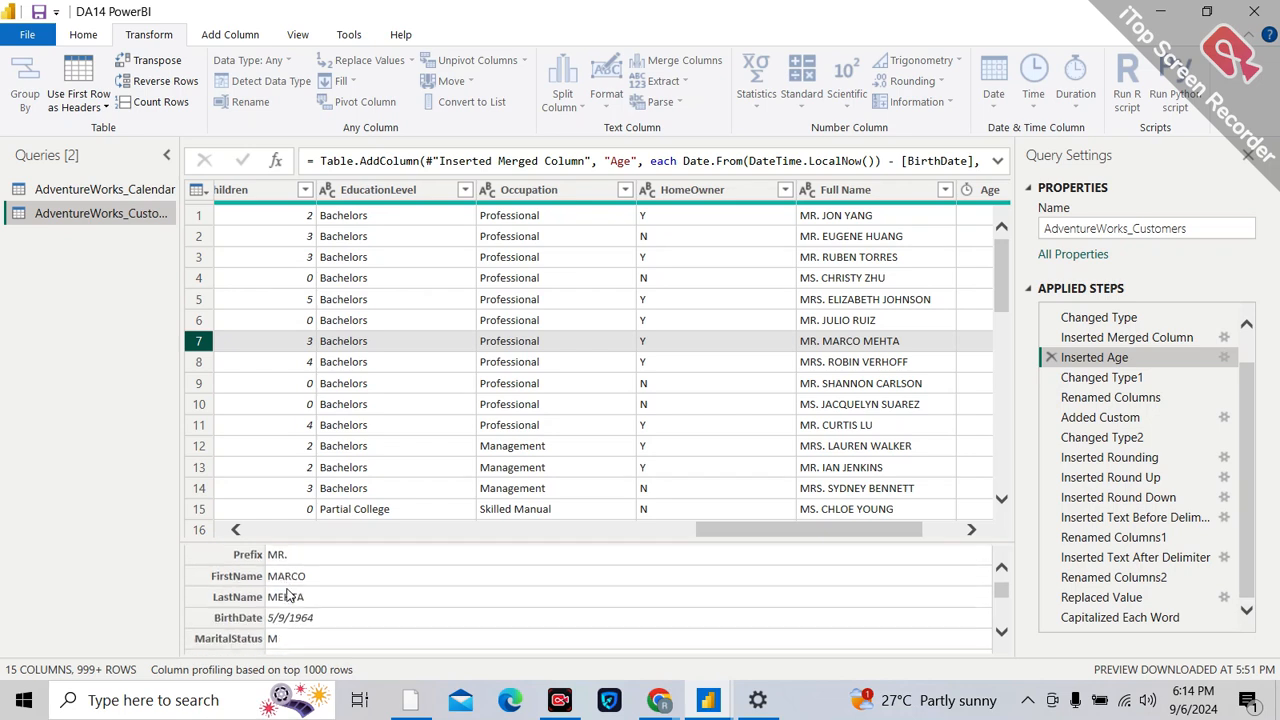
{"action": "scroll", "coordinate": [288, 595], "scroll_direction": "down", "scroll_amount": 3}
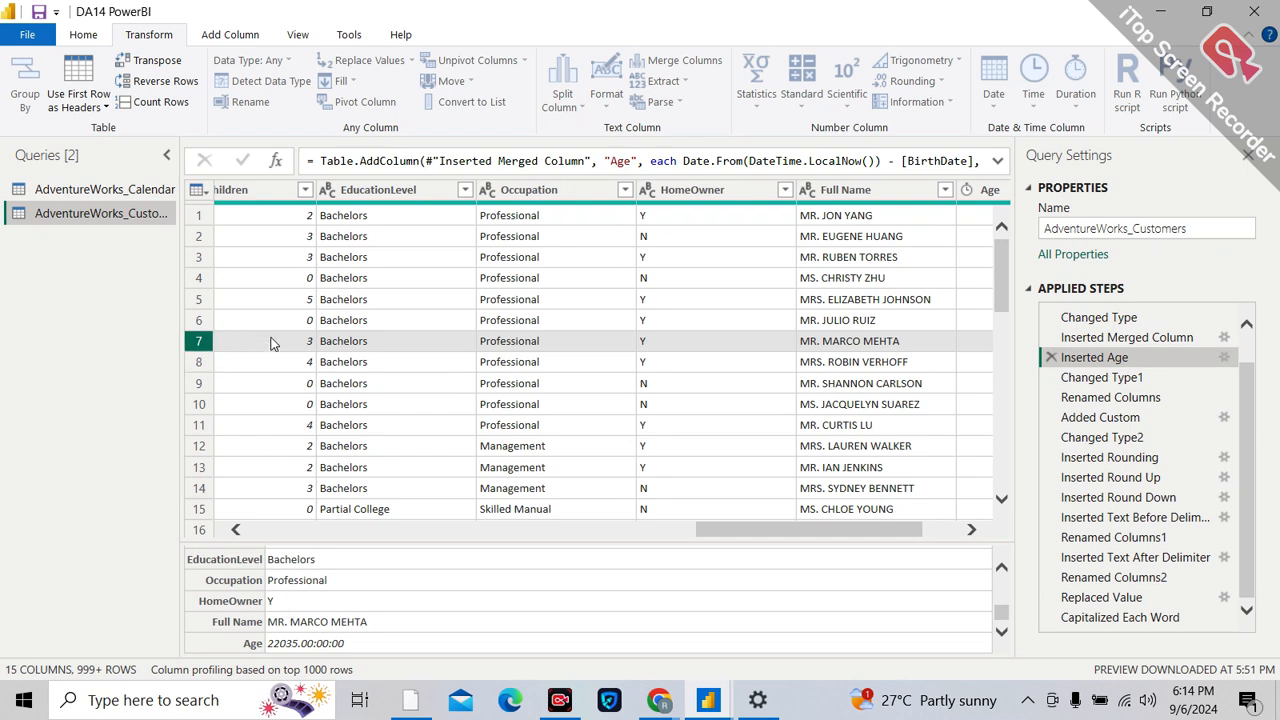
{"action": "left_click", "coordinate": [749, 340]}
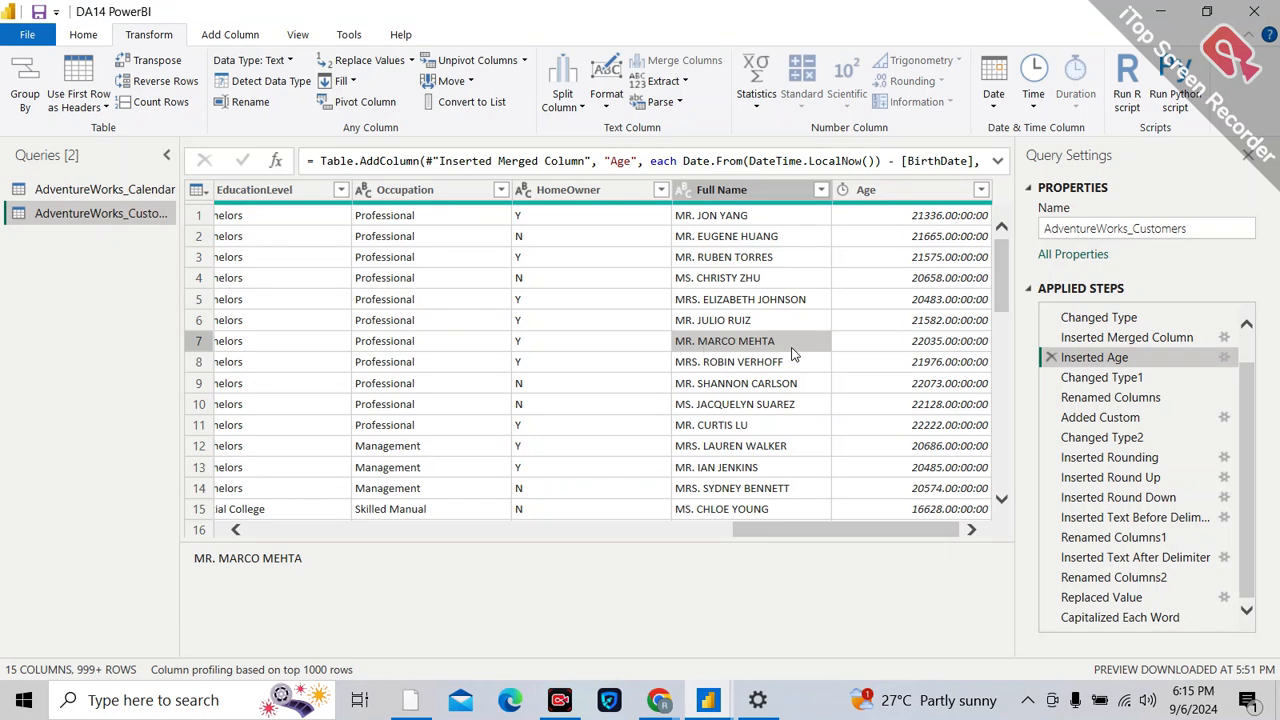
{"action": "scroll", "coordinate": [666, 346], "scroll_direction": "left", "scroll_amount": 3}
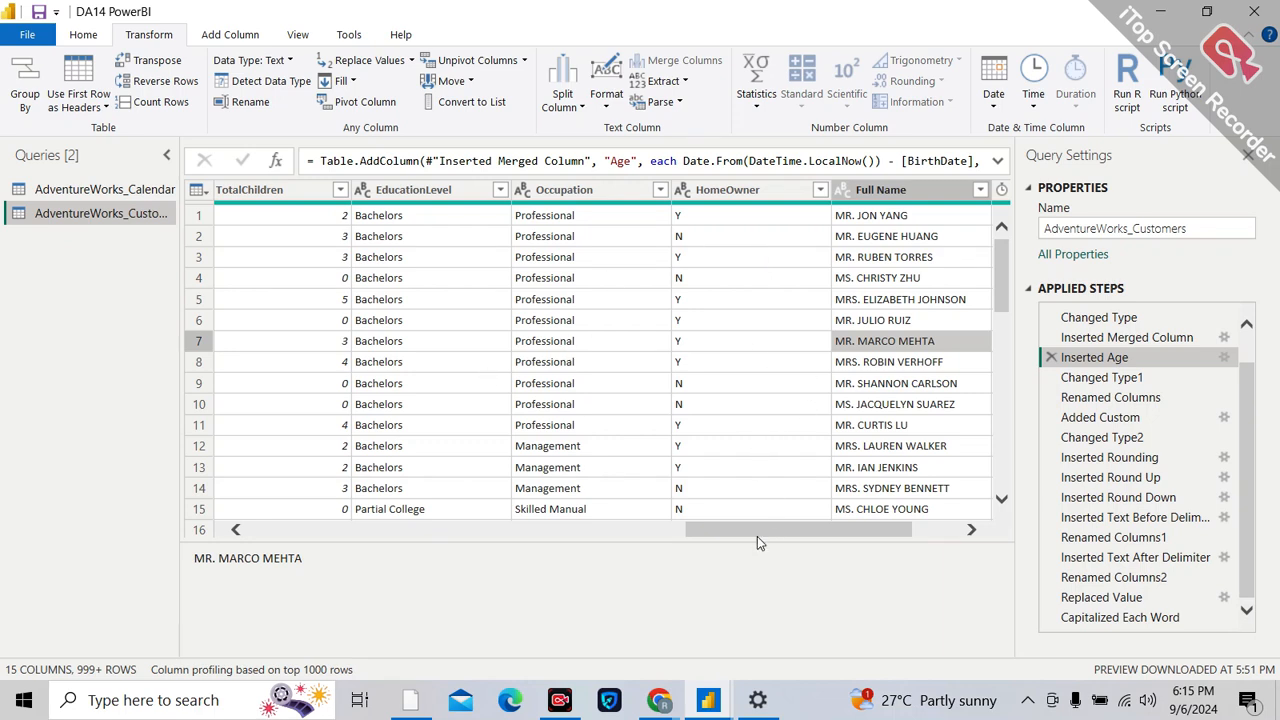
{"action": "left_click_drag", "start_coordinate": [757, 532], "coordinate": [957, 530]}
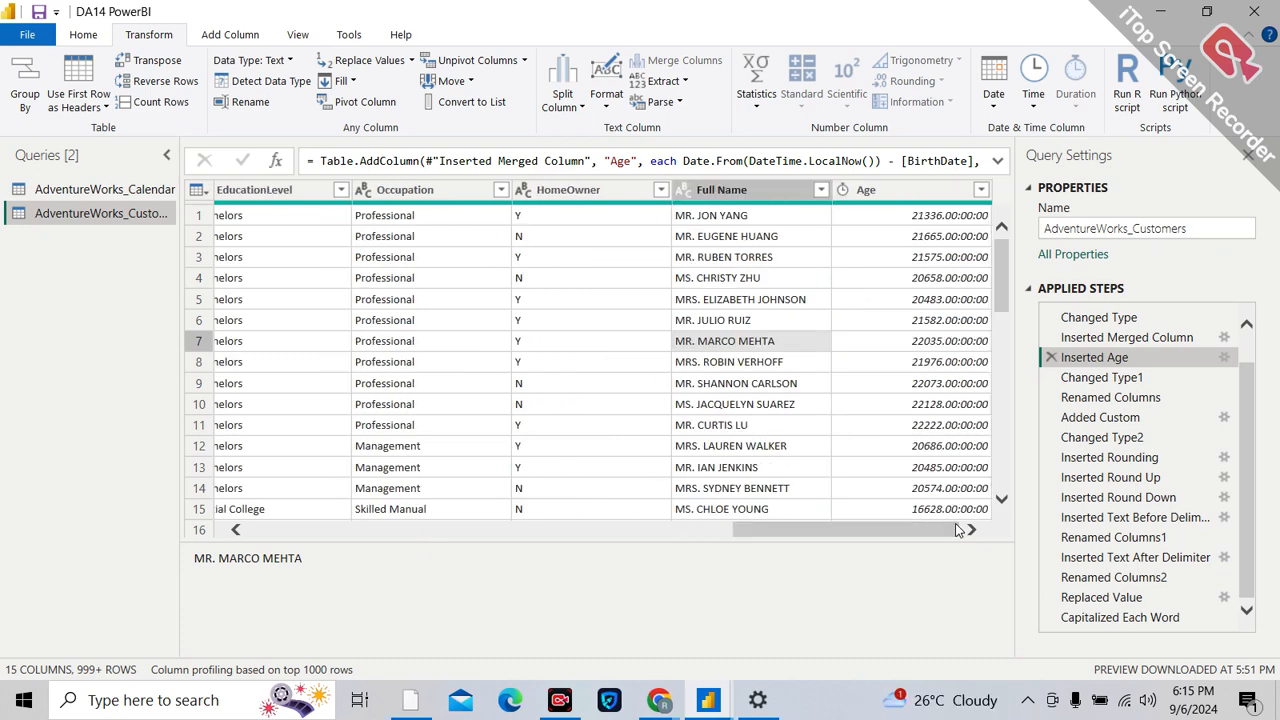
Step: Return to the Capitalized Each Word applied step and use Go to Column to jump to Age in Years
{"action": "left_click", "coordinate": [1113, 617]}
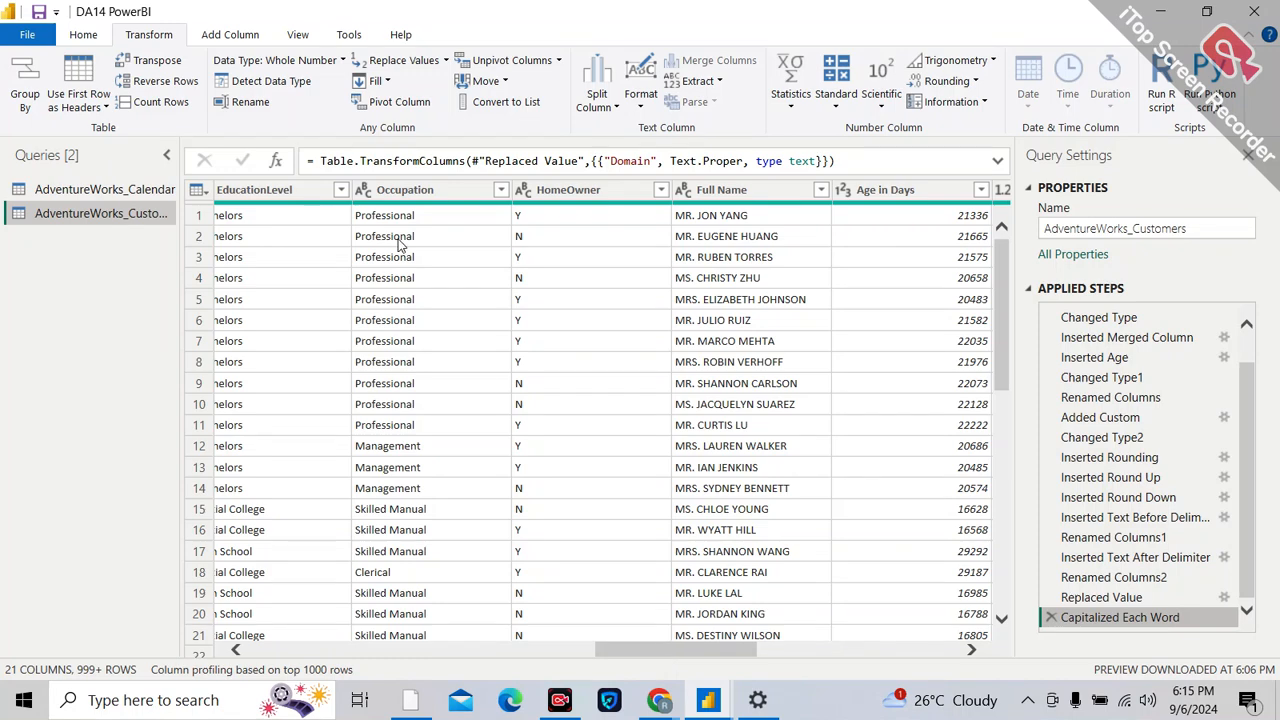
{"action": "left_click", "coordinate": [96, 40]}
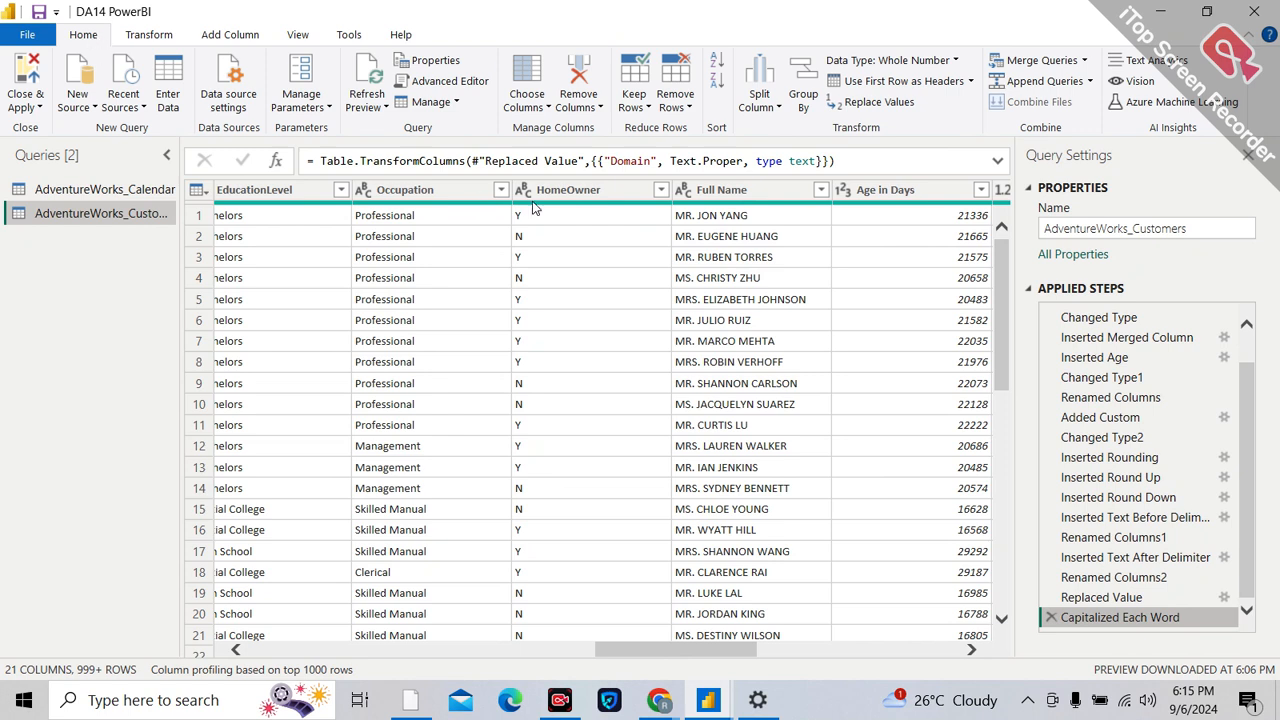
{"action": "left_click", "coordinate": [545, 110]}
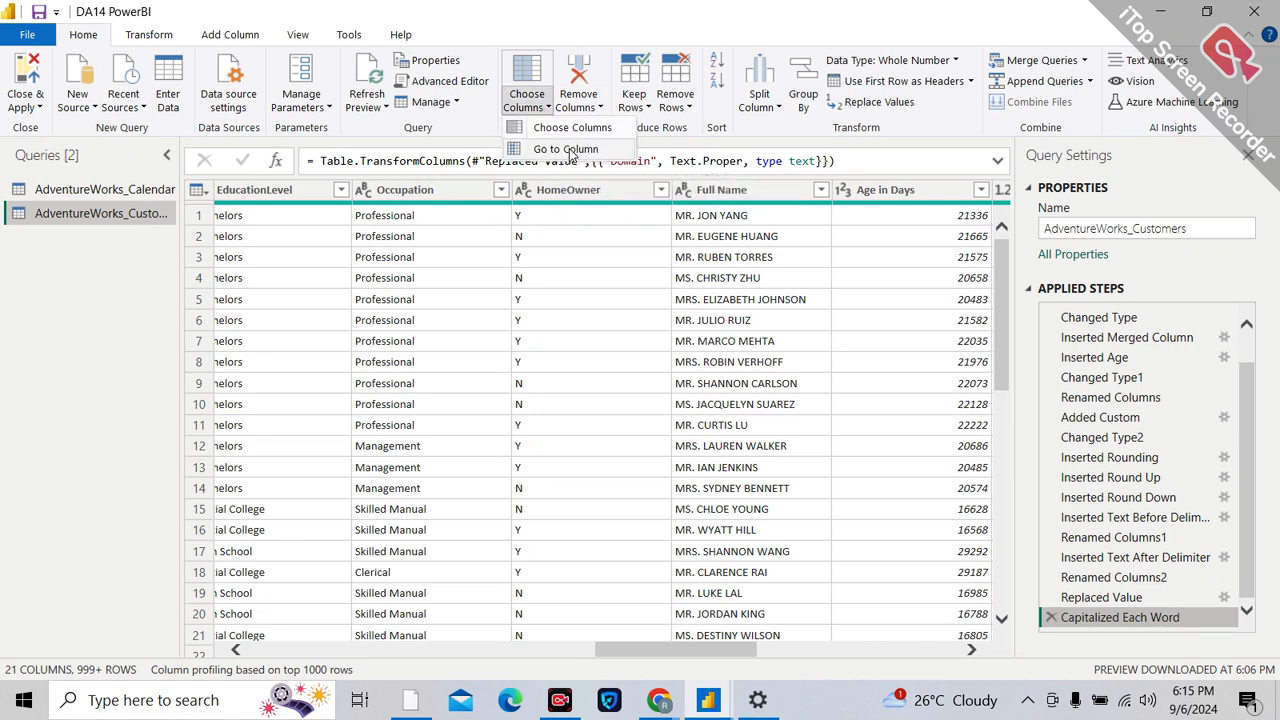
{"action": "left_click", "coordinate": [565, 149]}
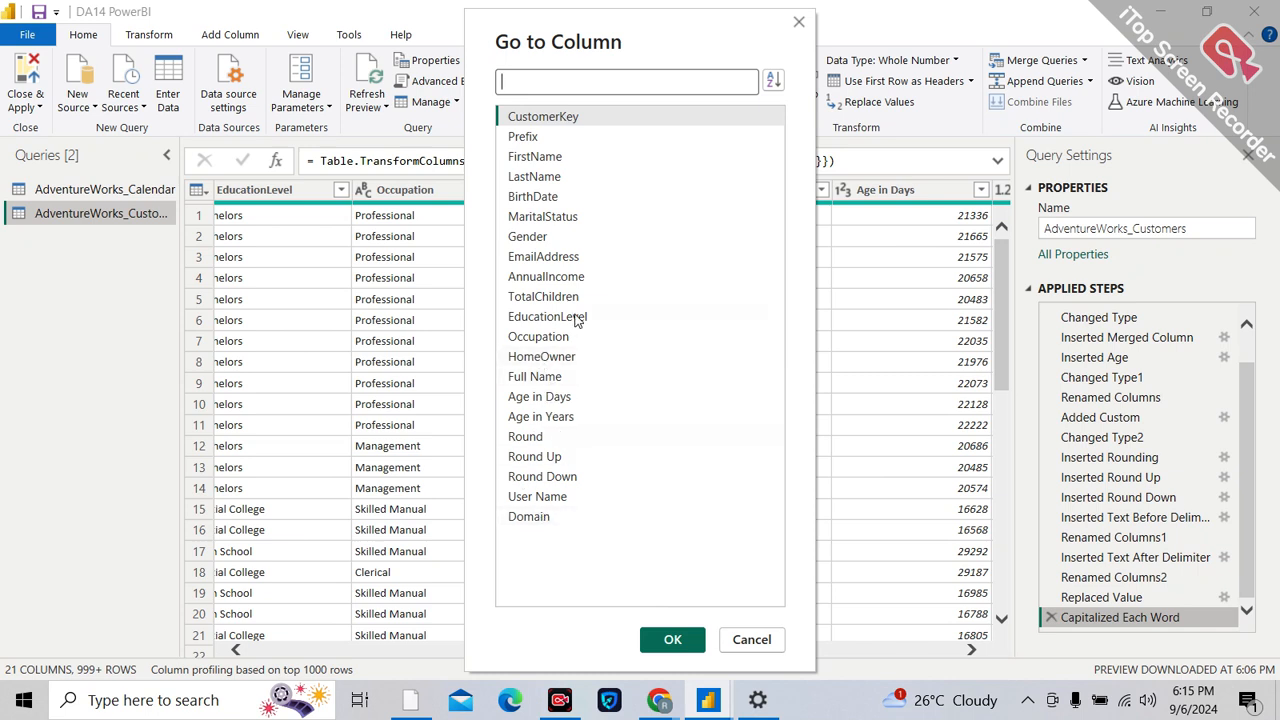
{"action": "left_click", "coordinate": [568, 277]}
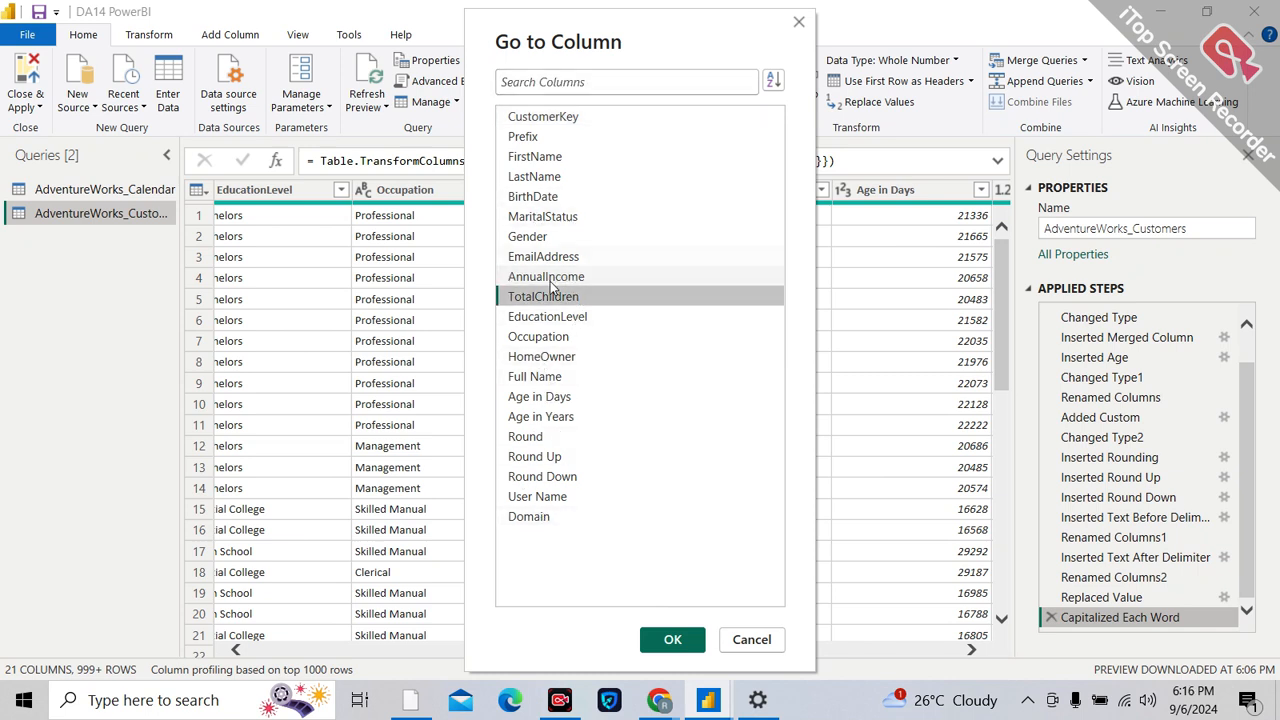
{"action": "left_click", "coordinate": [543, 421]}
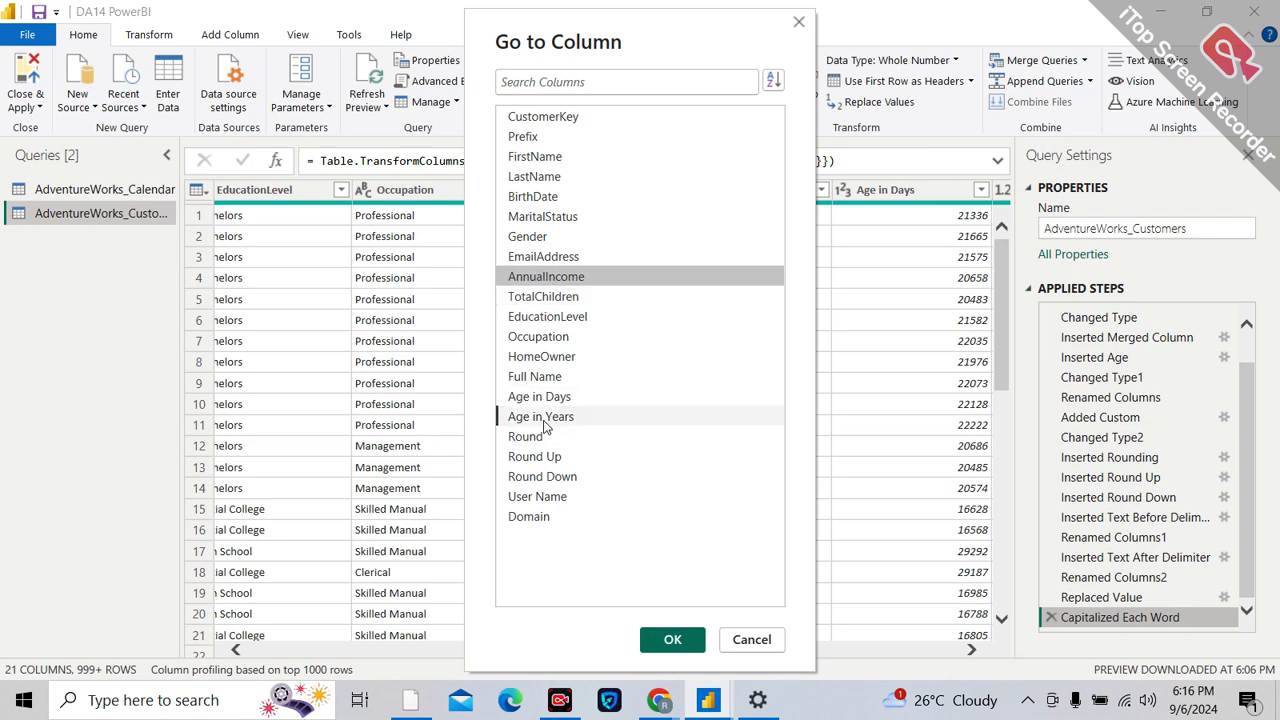
{"action": "left_click", "coordinate": [673, 640]}
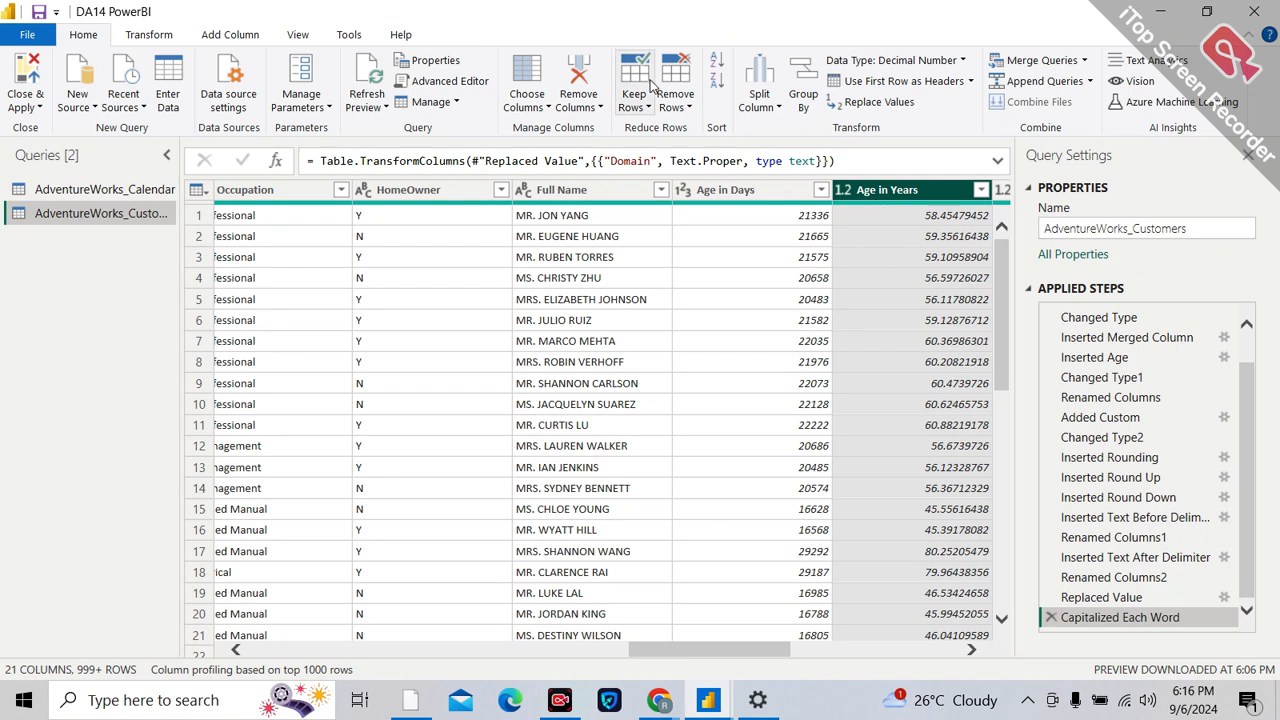
Step: Use Choose Columns to keep only the CustomerKey and Full Name columns in the customers query
{"action": "left_click", "coordinate": [548, 107]}
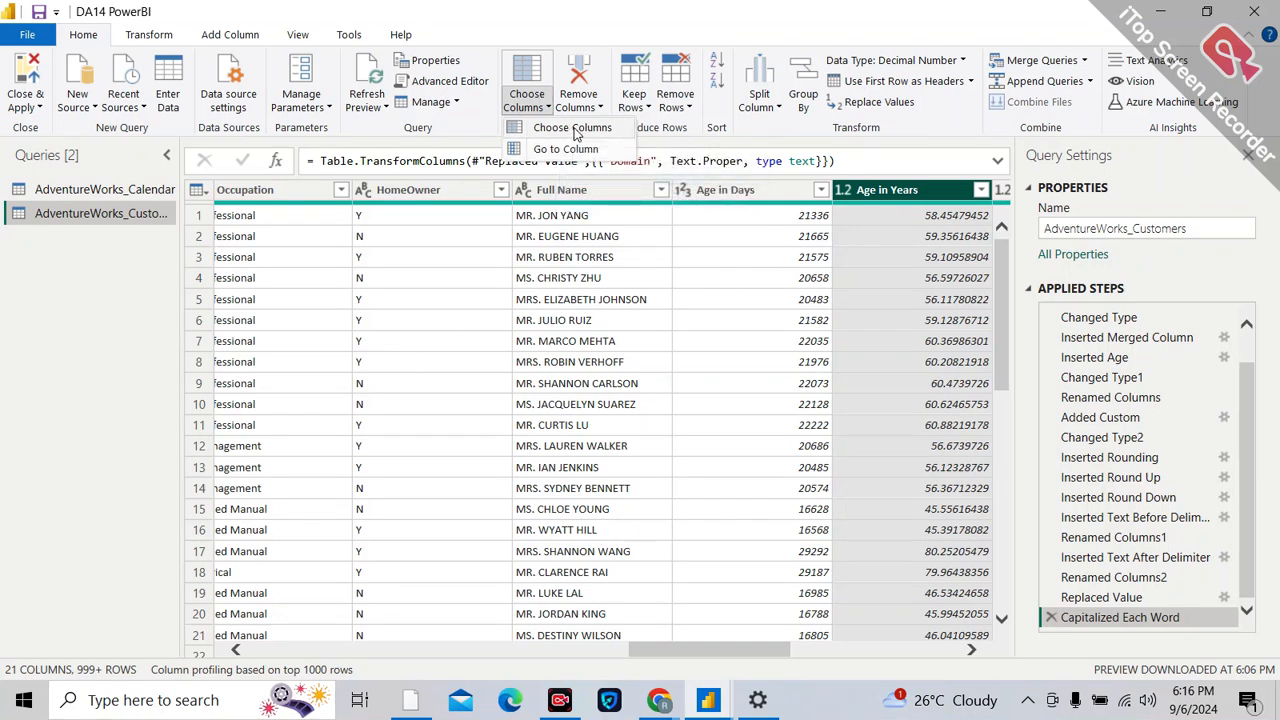
{"action": "left_click", "coordinate": [575, 134]}
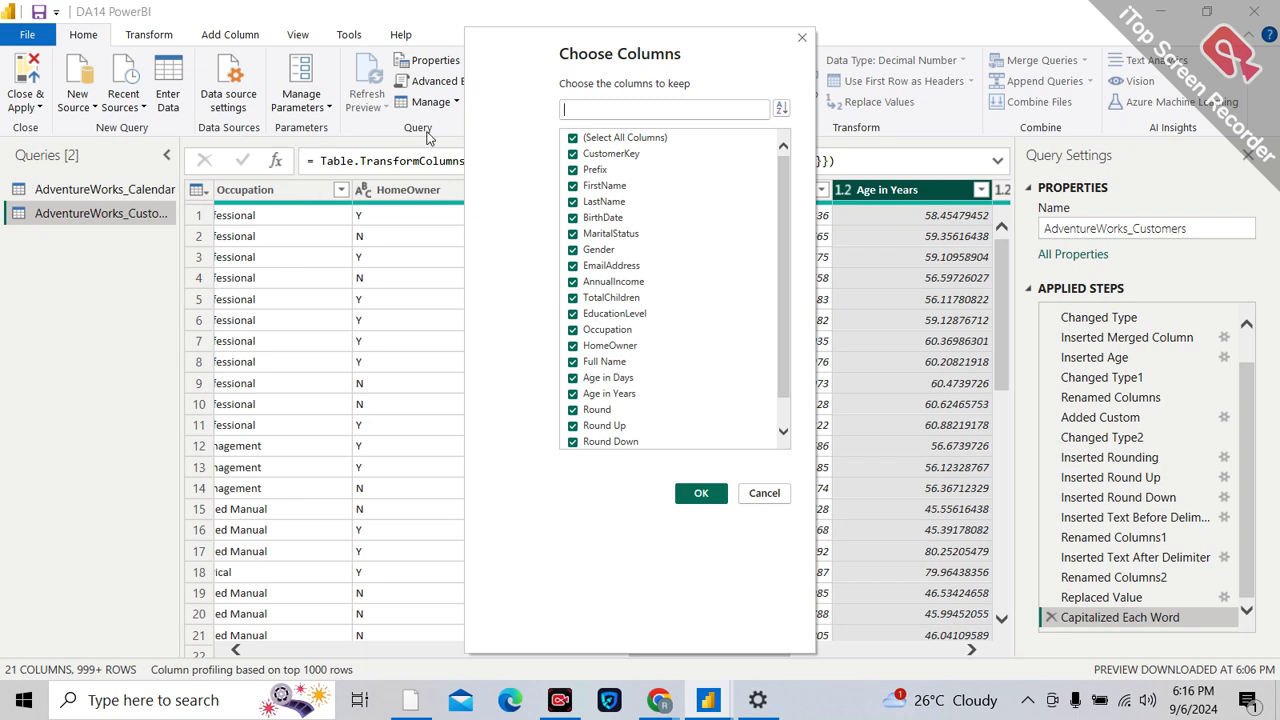
{"action": "left_click", "coordinate": [604, 138]}
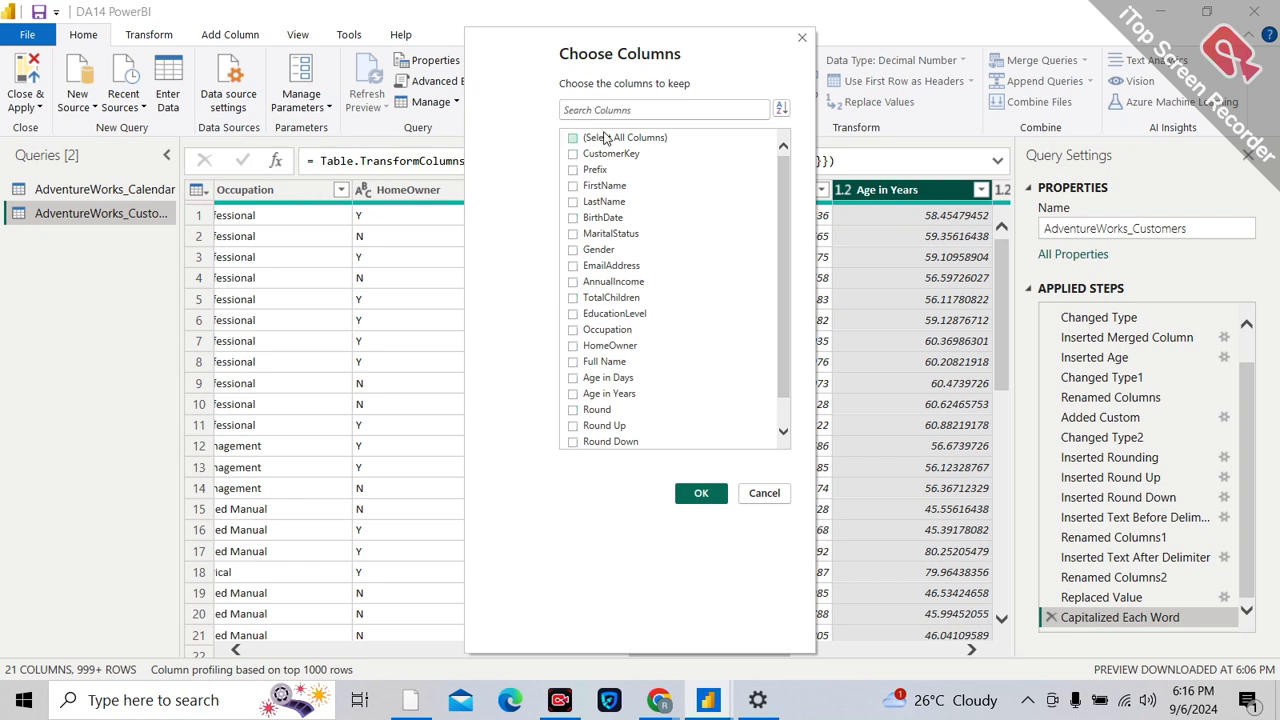
{"action": "left_click", "coordinate": [590, 156]}
{"action": "scroll", "coordinate": [625, 400], "scroll_direction": "down", "scroll_amount": 1}
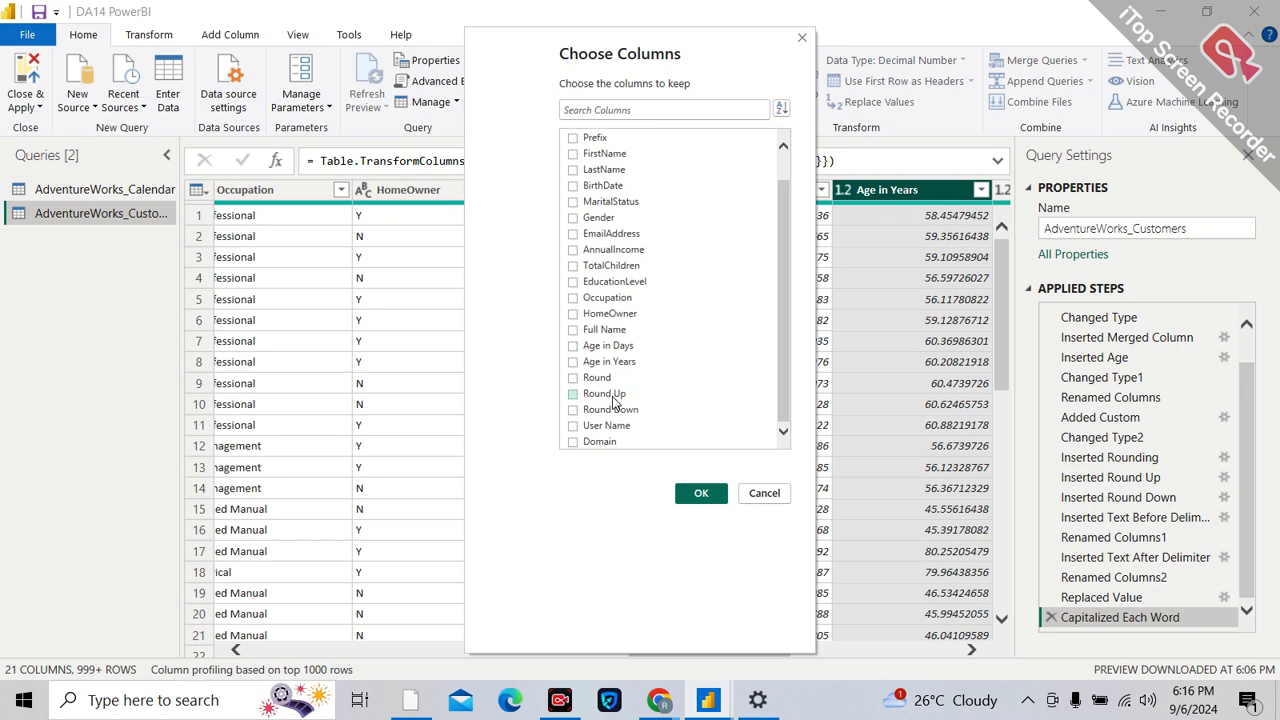
{"action": "scroll", "coordinate": [614, 401], "scroll_direction": "up", "scroll_amount": 1}
{"action": "left_click", "coordinate": [586, 354]}
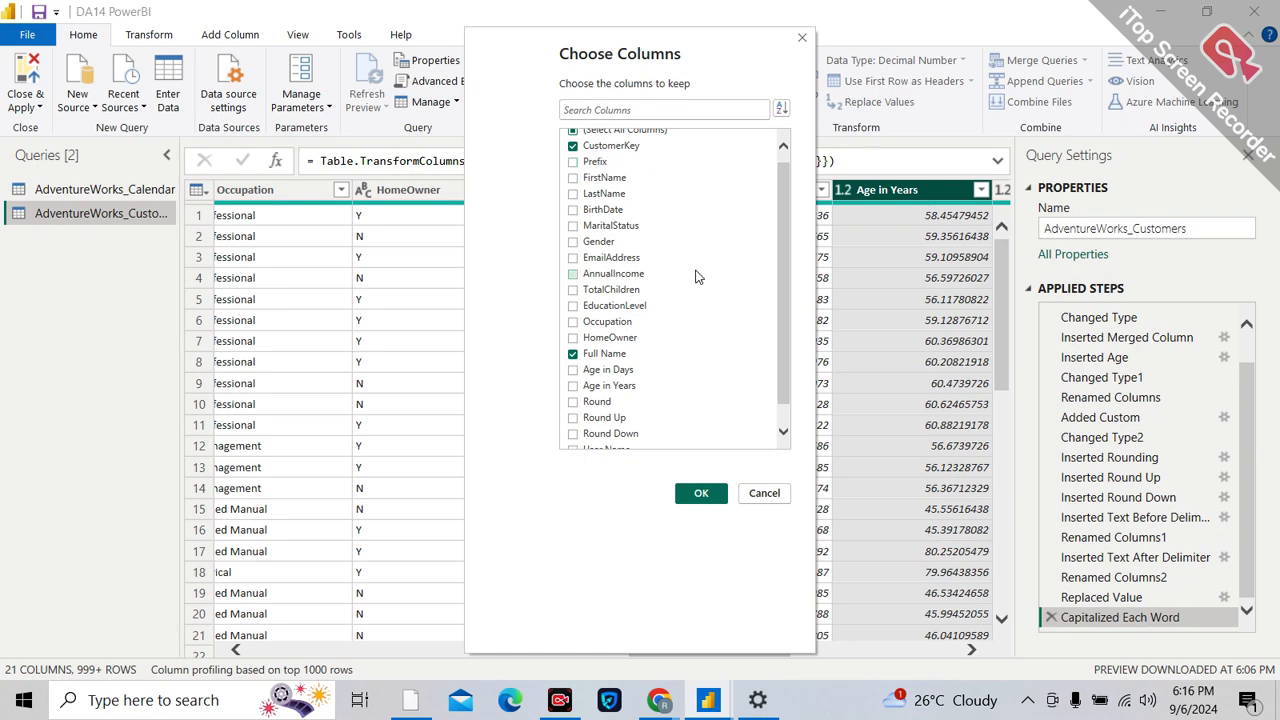
{"action": "left_click", "coordinate": [706, 490]}
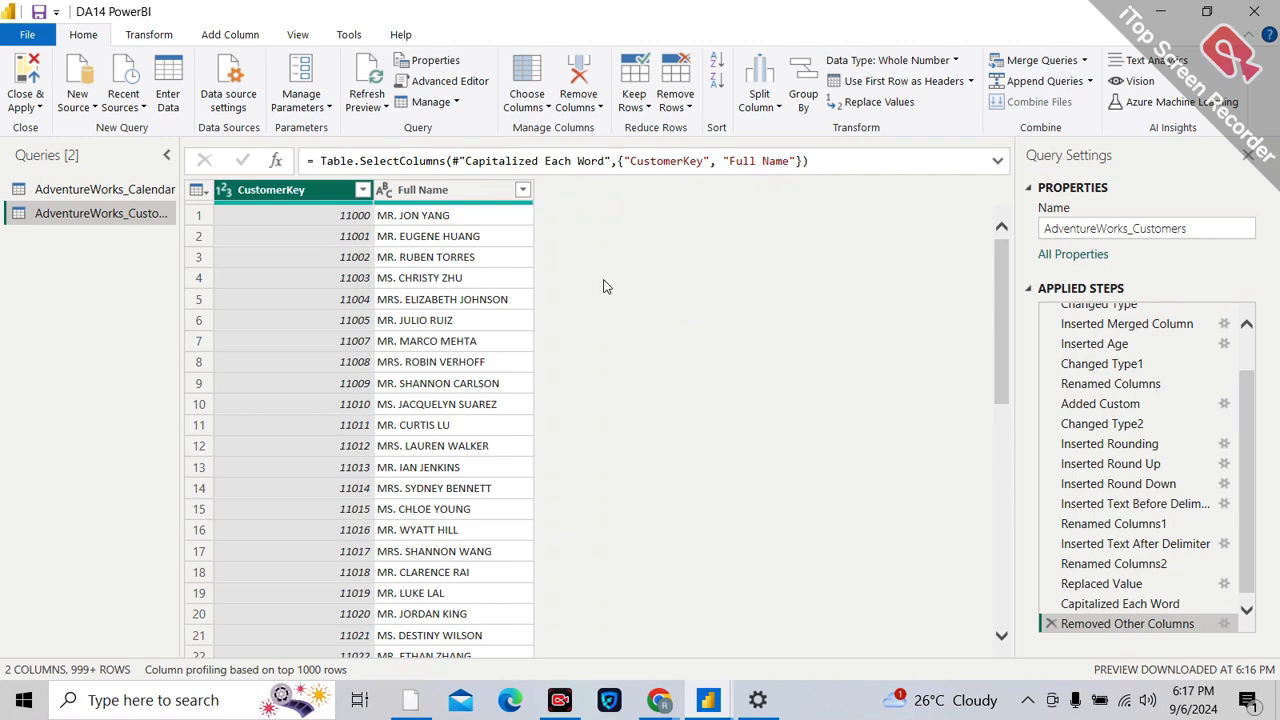
Step: Delete the Removed Other Columns applied step and remove the CustomerKey column from the customers query
{"action": "left_click", "coordinate": [1051, 623]}
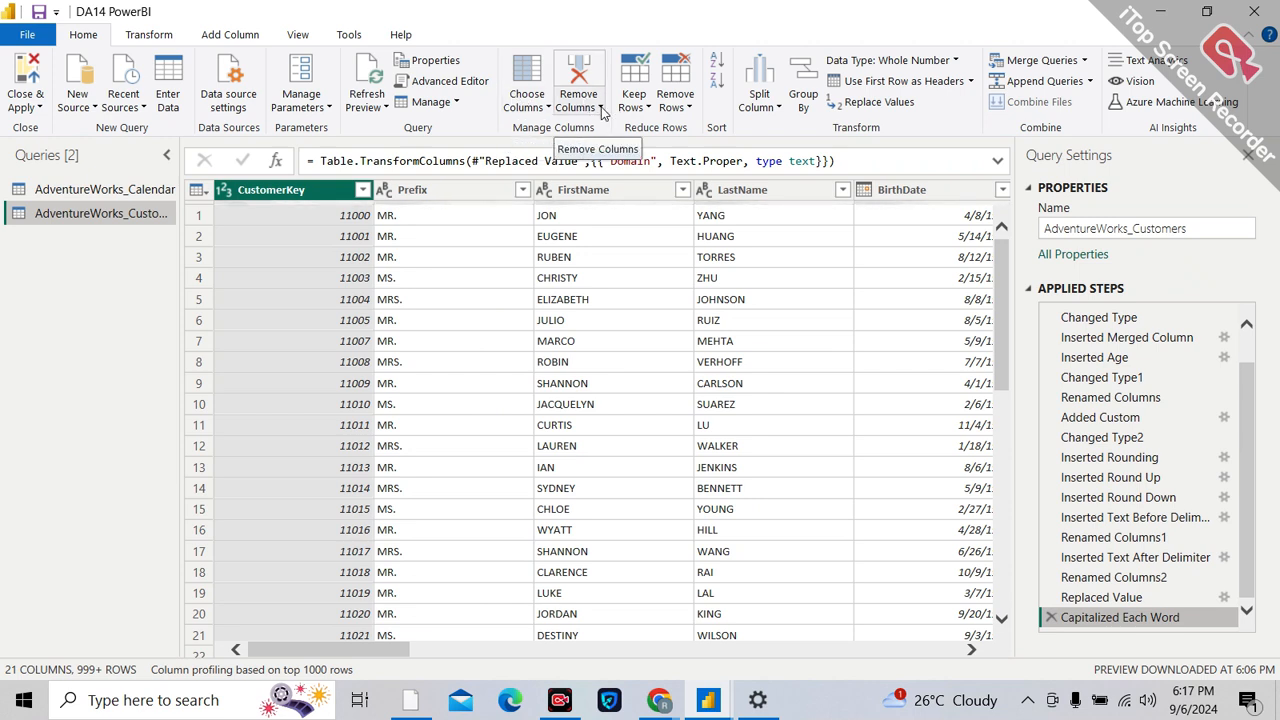
{"action": "left_click", "coordinate": [599, 109]}
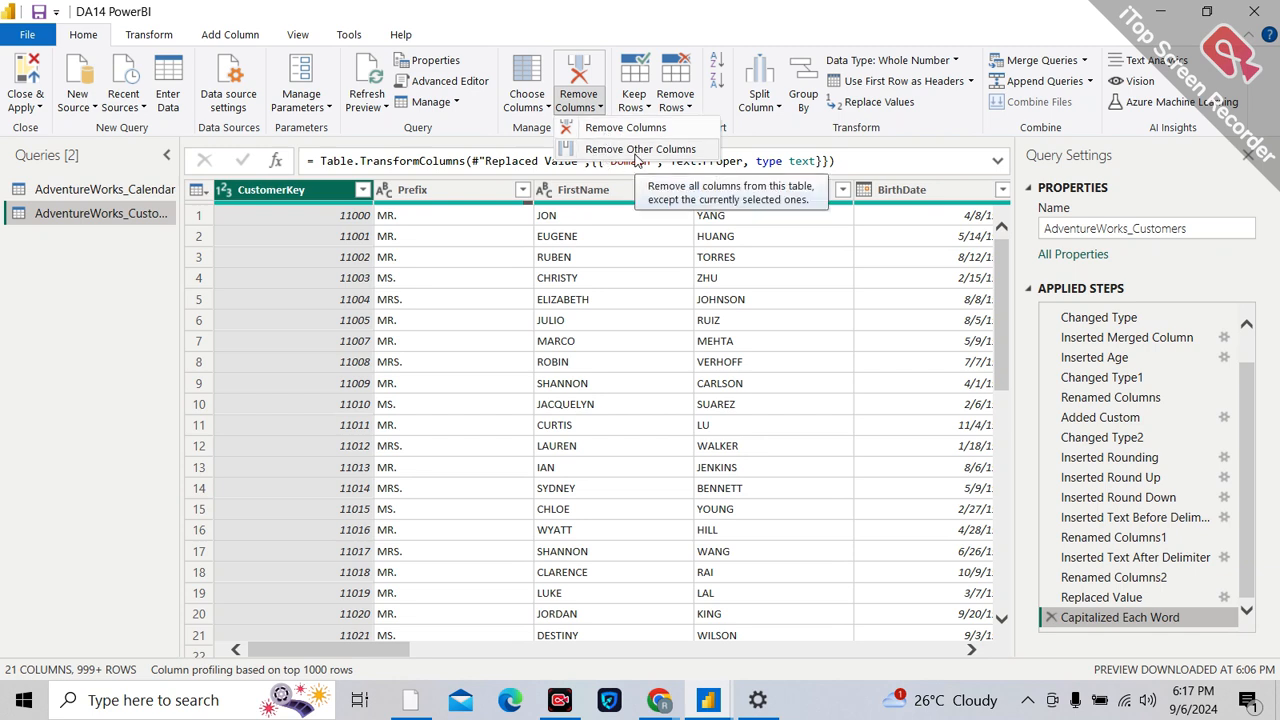
{"action": "left_click", "coordinate": [287, 190]}
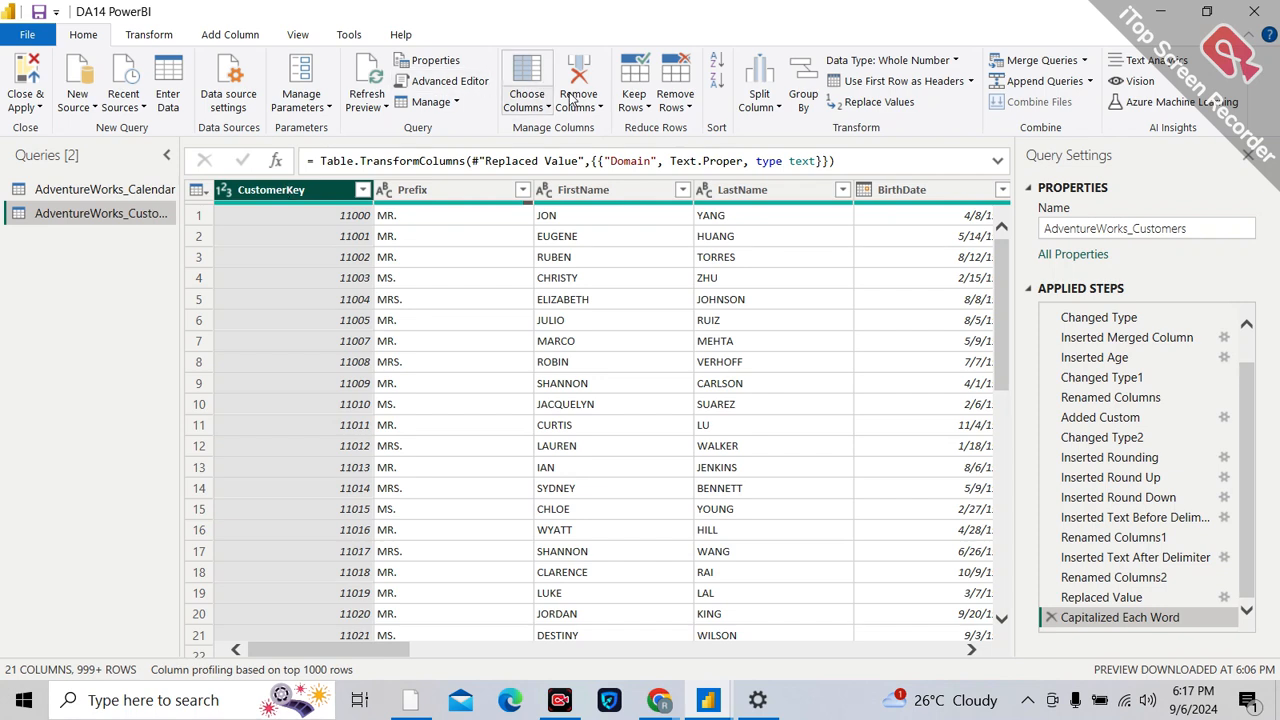
{"action": "left_click", "coordinate": [600, 108]}
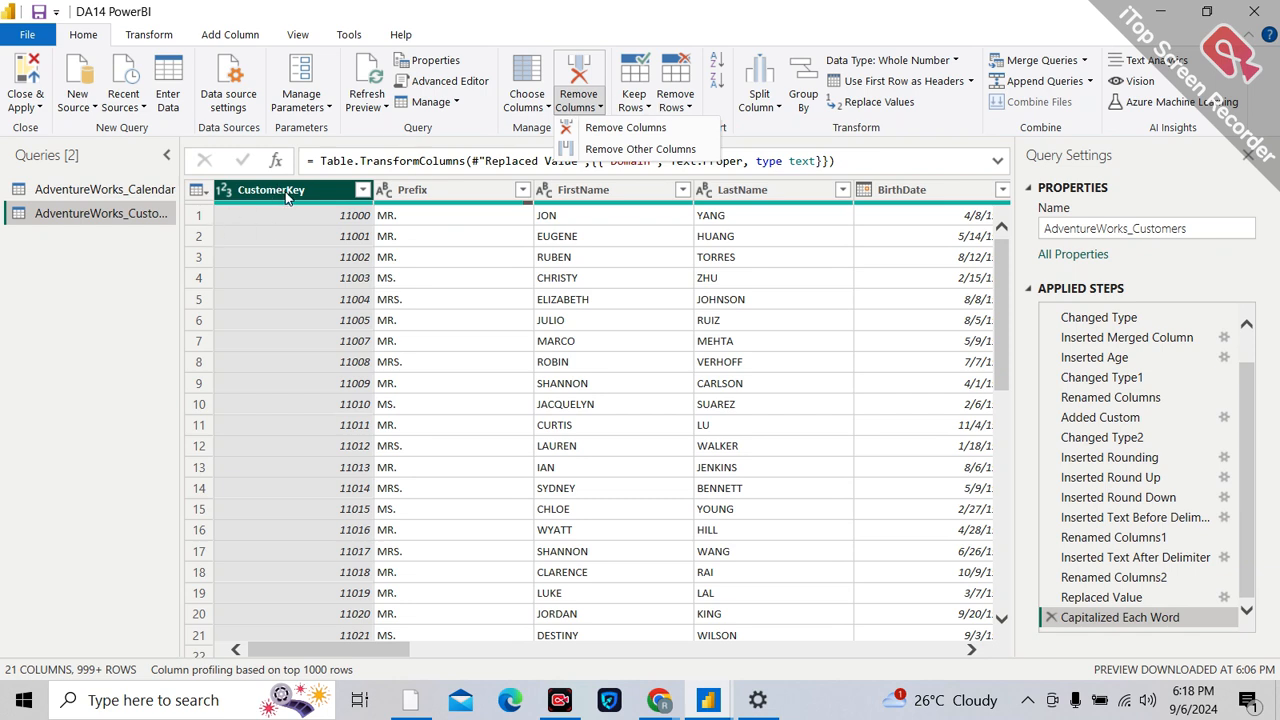
{"action": "left_click", "coordinate": [645, 128]}
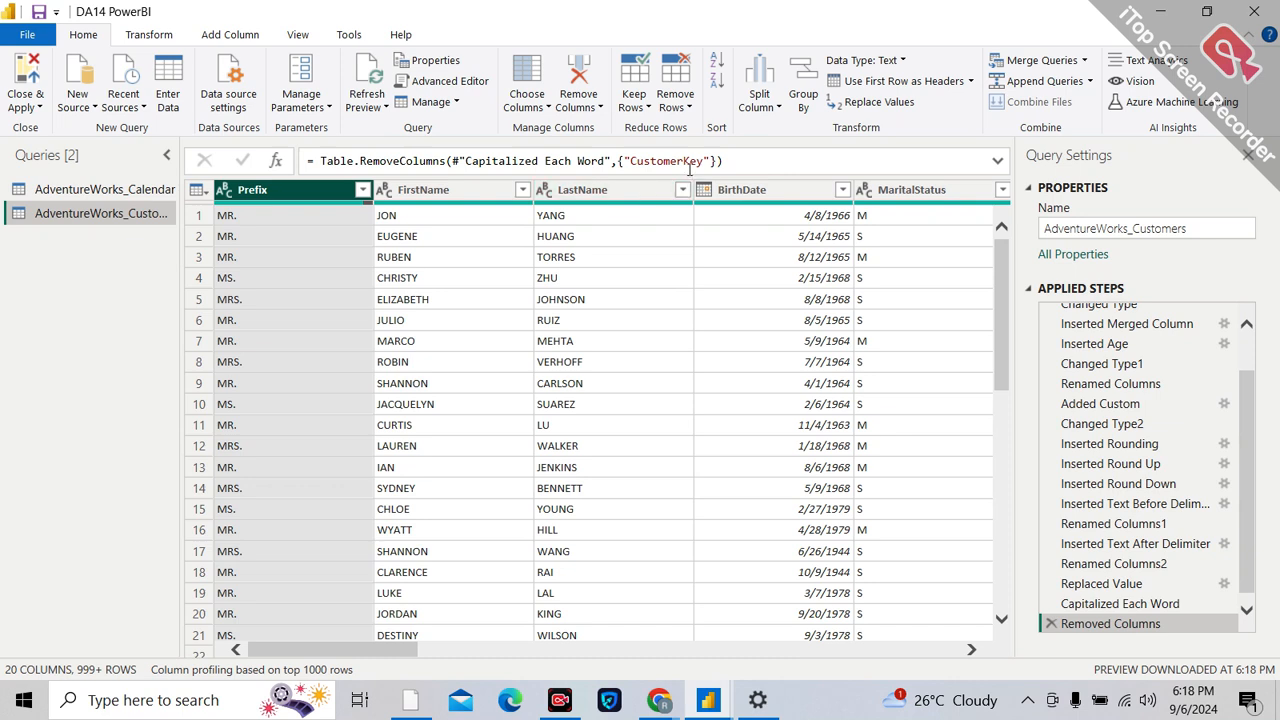
Step: Compare the table at the Capitalized Each Word and Removed Columns applied steps, and delete the Removed Columns step
{"action": "left_click", "coordinate": [1133, 604]}
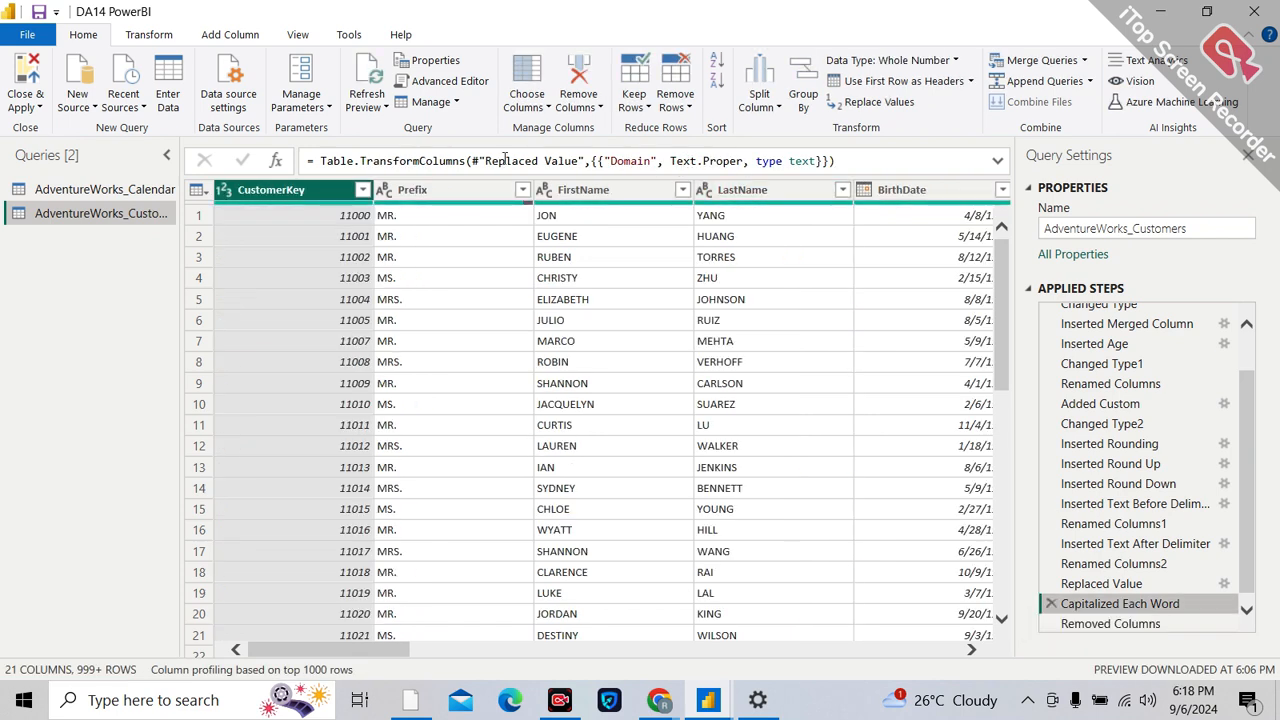
{"action": "left_click", "coordinate": [1001, 161]}
{"action": "left_click", "coordinate": [999, 161]}
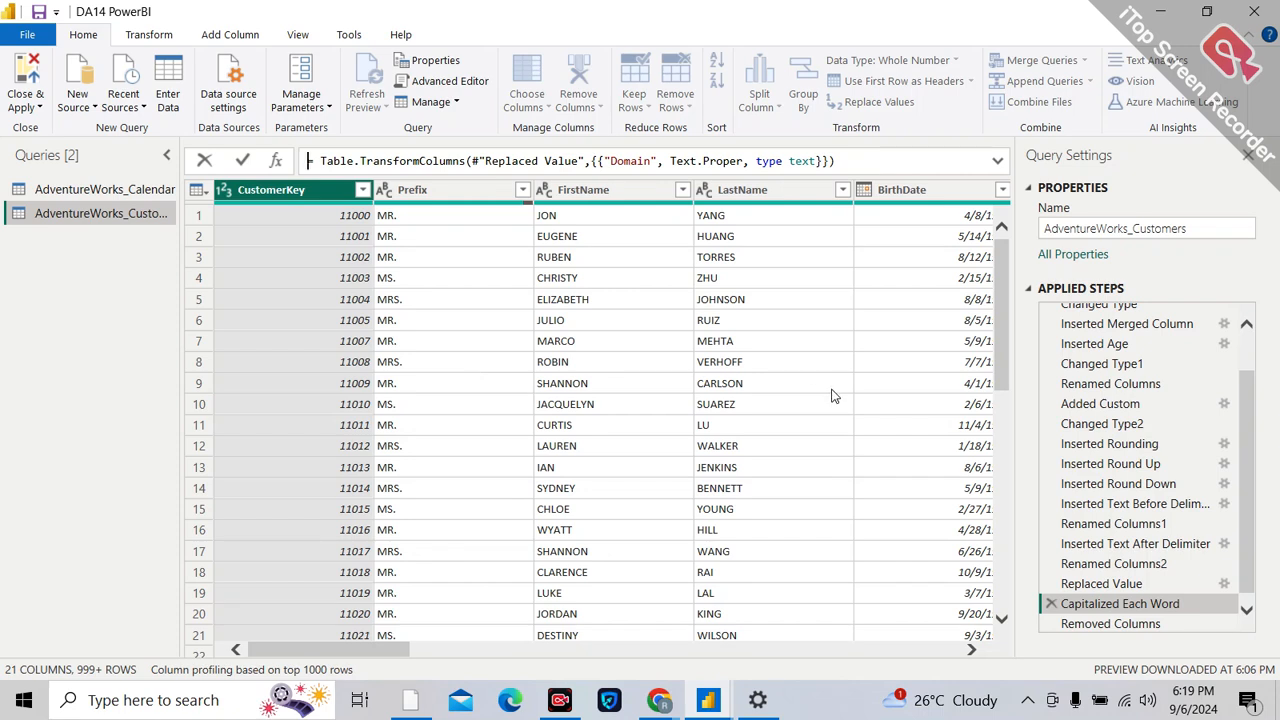
{"action": "left_click", "coordinate": [1087, 624]}
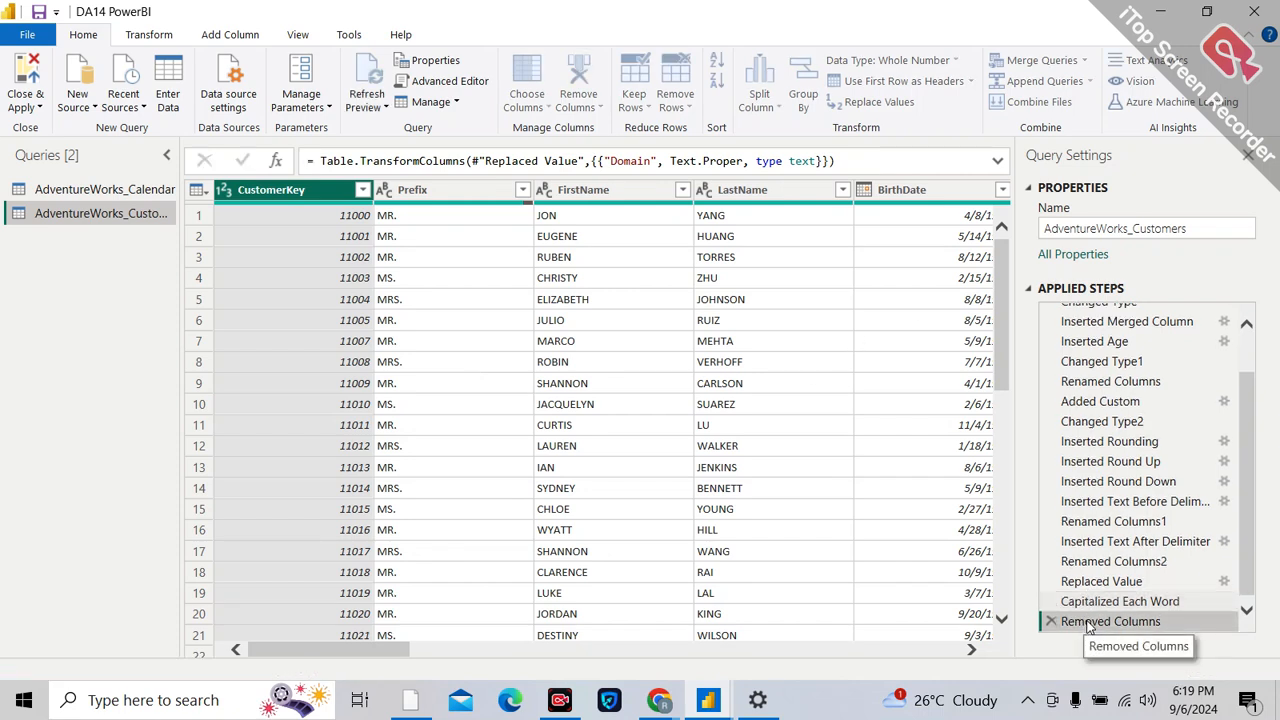
{"action": "left_click", "coordinate": [255, 190]}
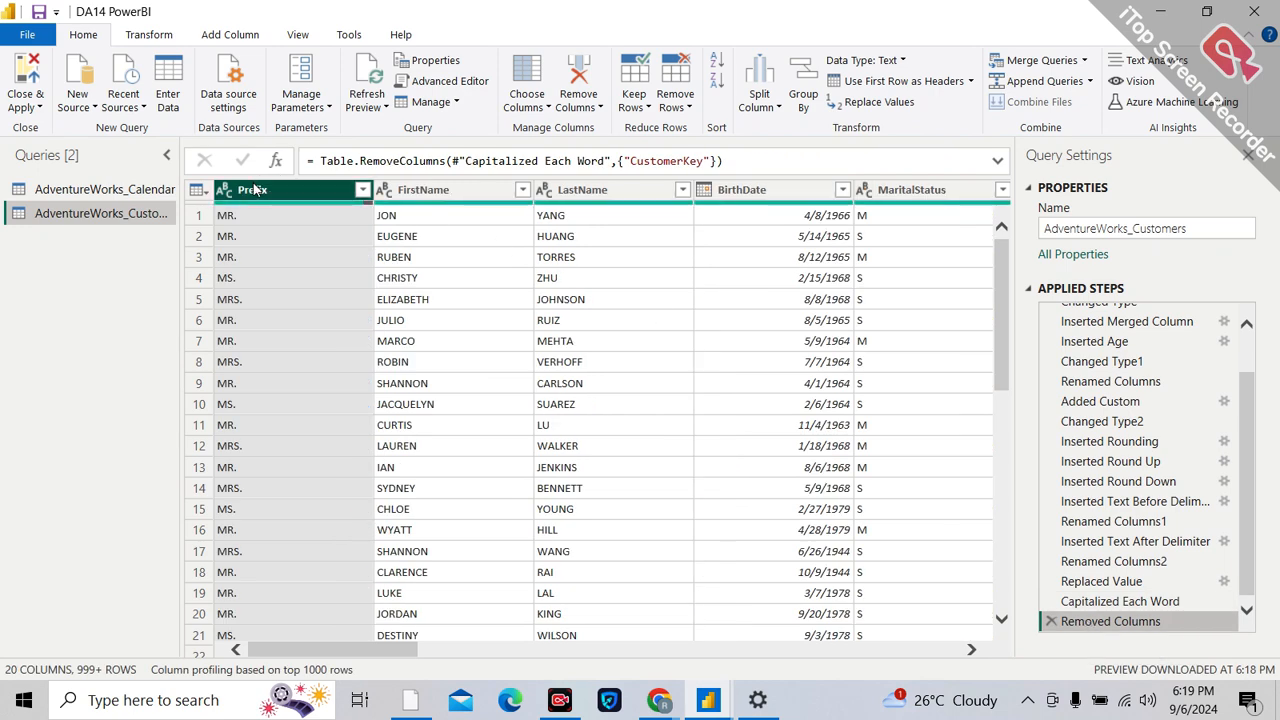
{"action": "left_click", "coordinate": [1117, 601]}
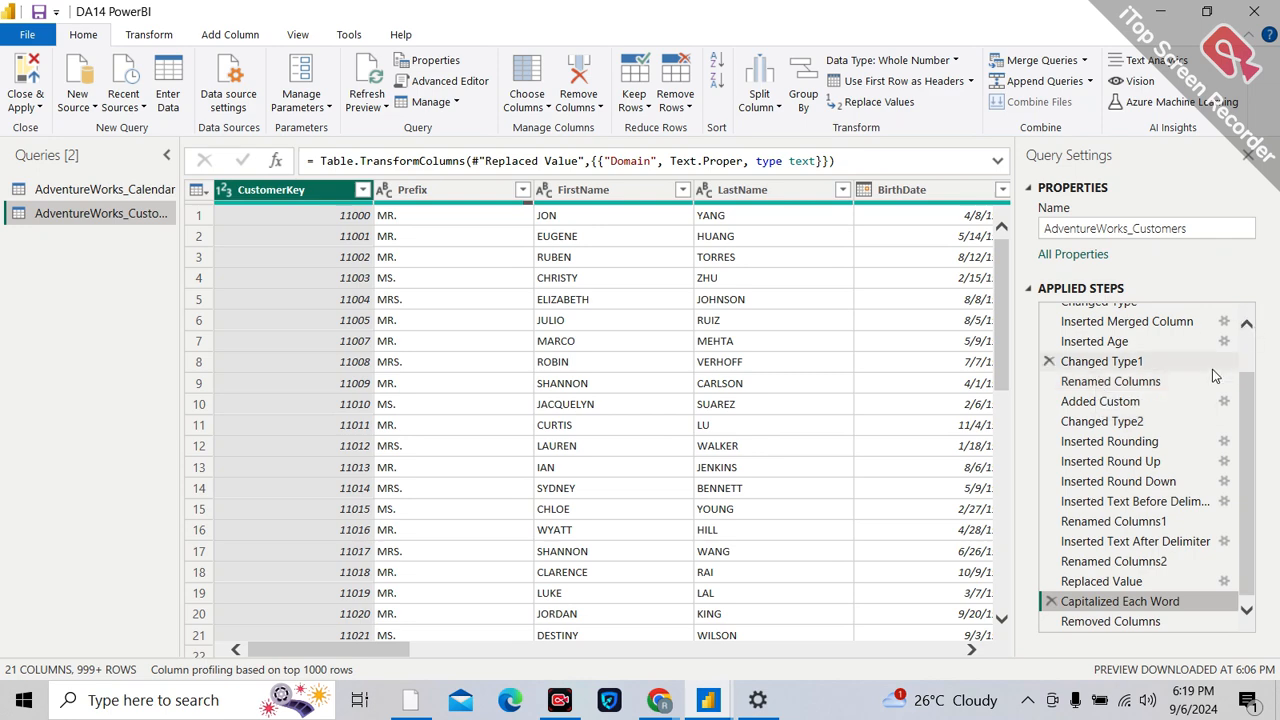
{"action": "left_click", "coordinate": [1078, 622]}
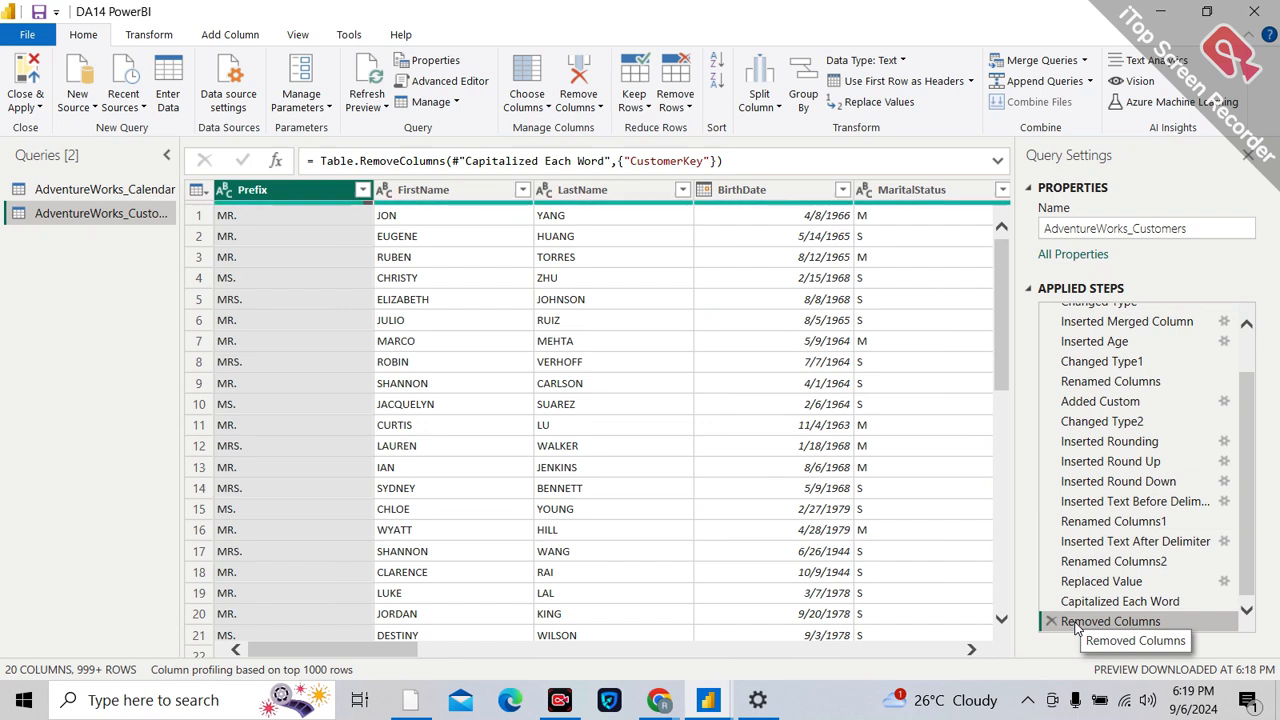
{"action": "left_click", "coordinate": [1051, 621]}
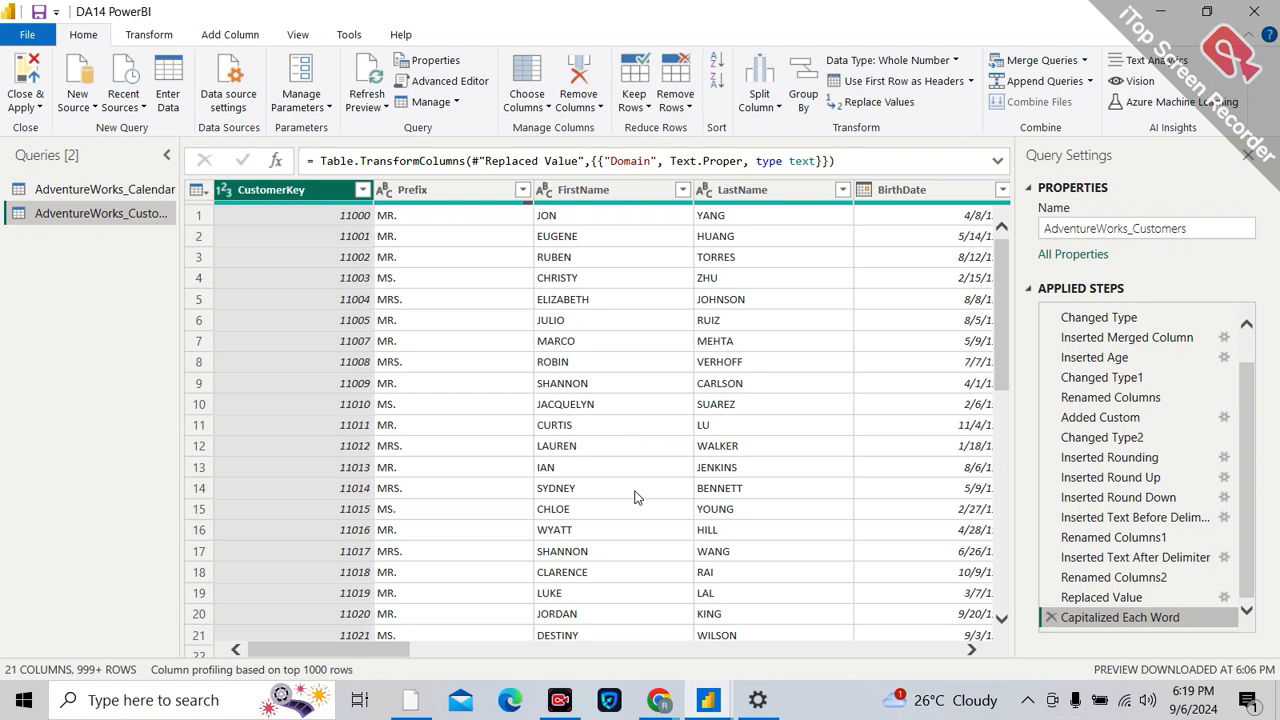
Step: Look across the restored table's columns up to Age in Days and select the Full Name cell in row 6
{"action": "scroll", "coordinate": [745, 410], "scroll_direction": "right", "scroll_amount": 3}
{"action": "scroll", "coordinate": [745, 410], "scroll_direction": "right", "scroll_amount": 3}
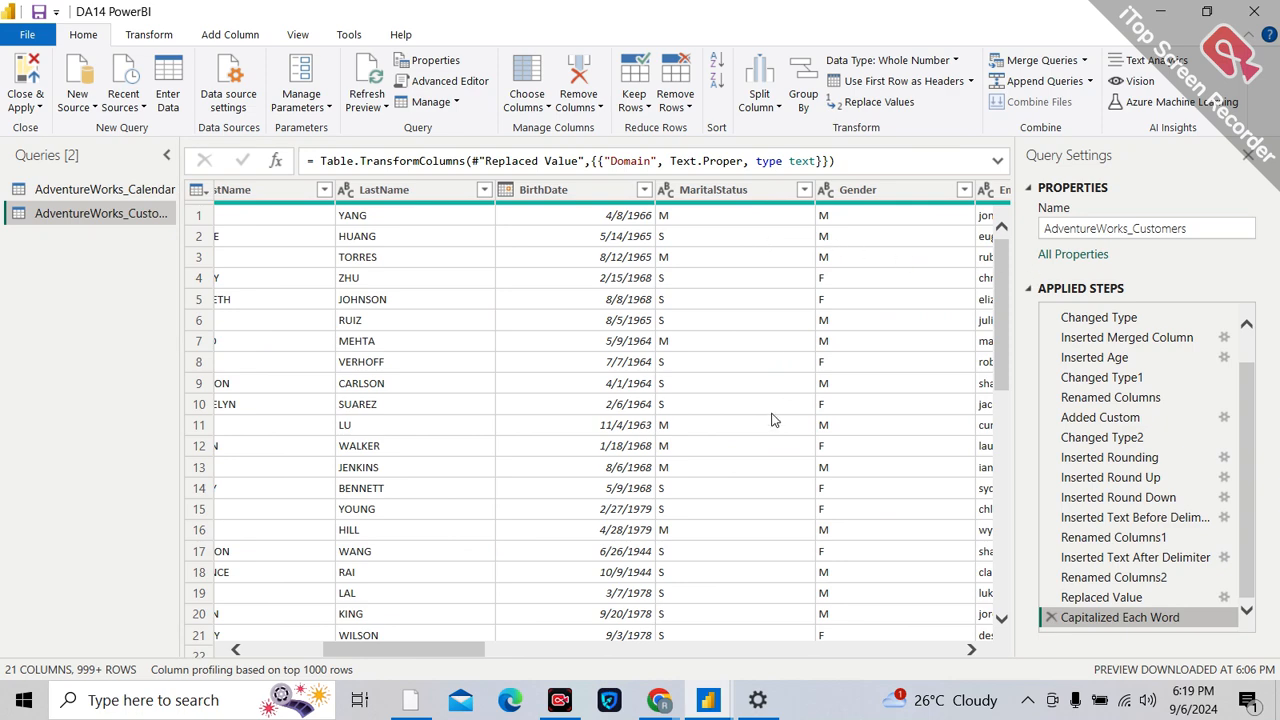
{"action": "scroll", "coordinate": [645, 440], "scroll_direction": "right", "scroll_amount": 10}
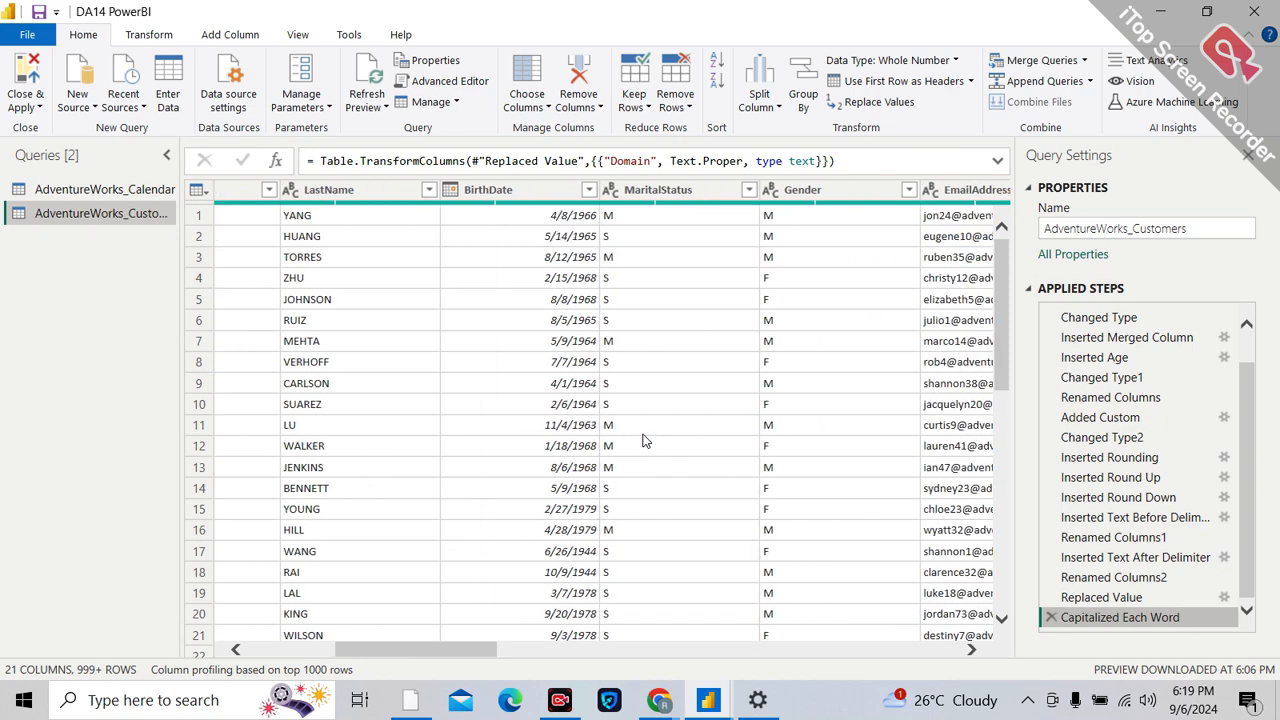
{"action": "scroll", "coordinate": [645, 440], "scroll_direction": "right", "scroll_amount": 8}
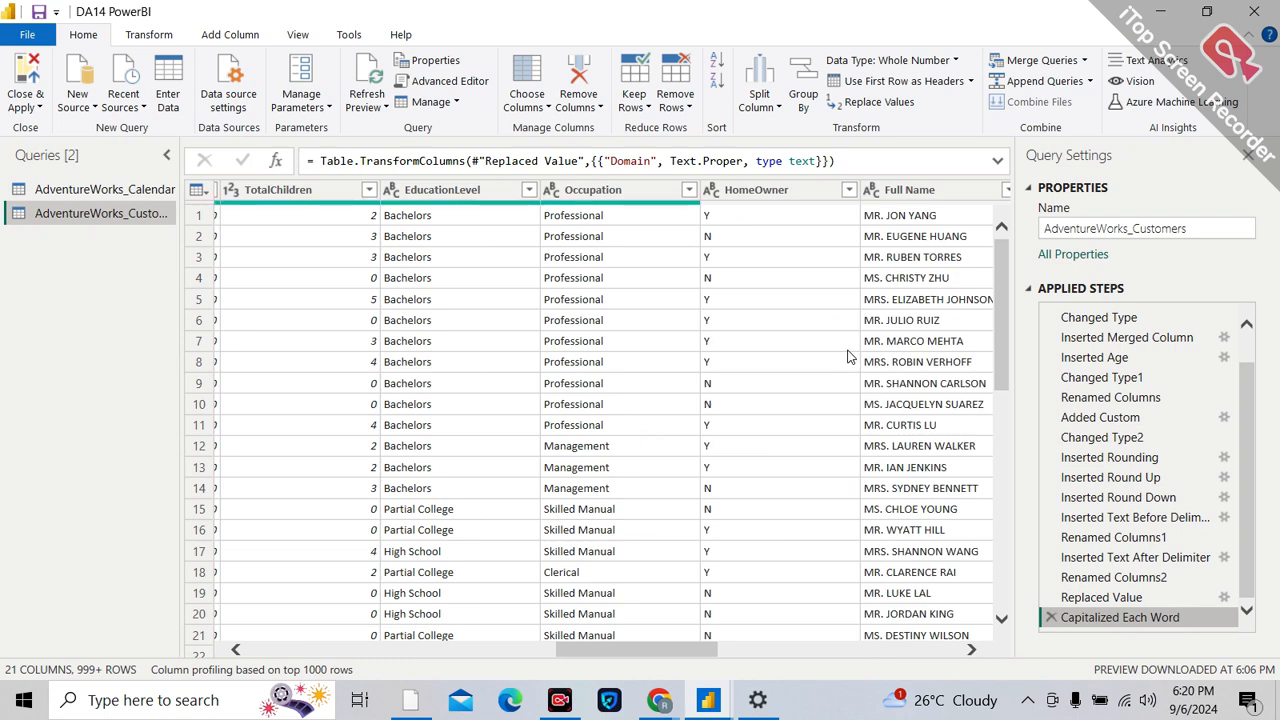
{"action": "scroll", "coordinate": [808, 335], "scroll_direction": "right", "scroll_amount": 3}
{"action": "left_click", "coordinate": [712, 322]}
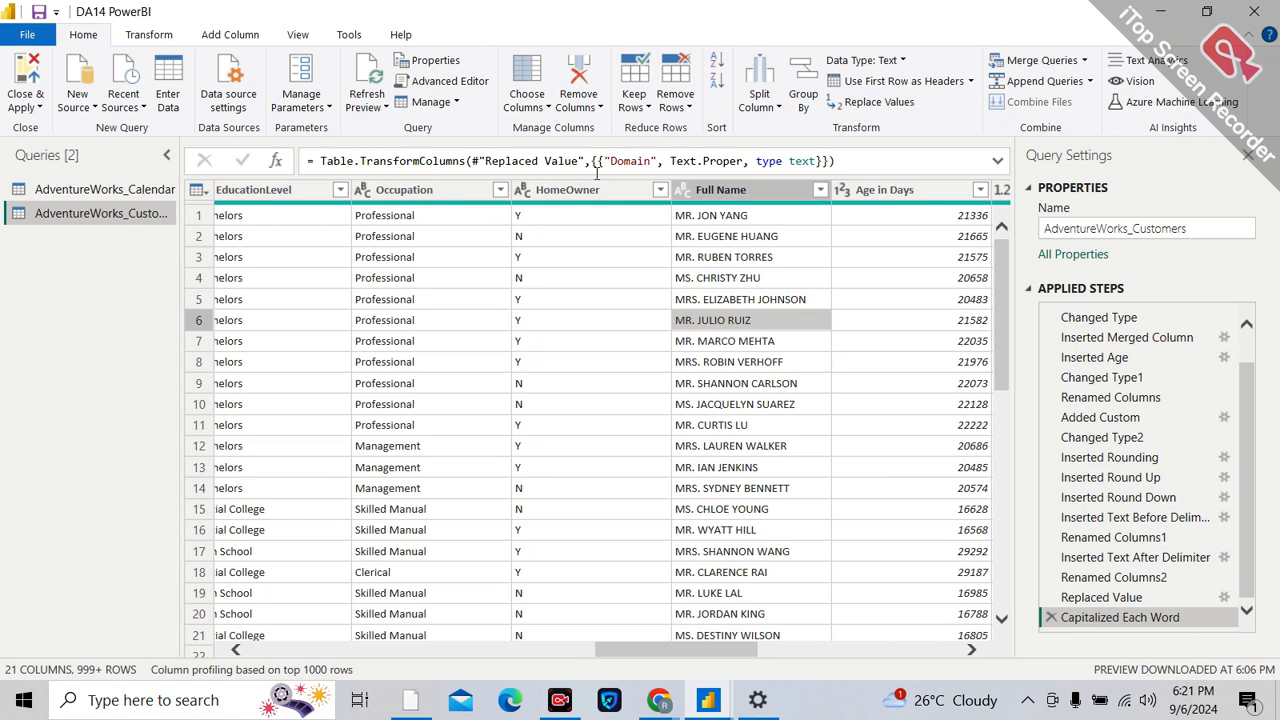
Step: Check the participants of the Google Meet call in Chrome and return to the Power Query Editor window
{"action": "left_click", "coordinate": [659, 701]}
{"action": "left_click", "coordinate": [880, 628]}
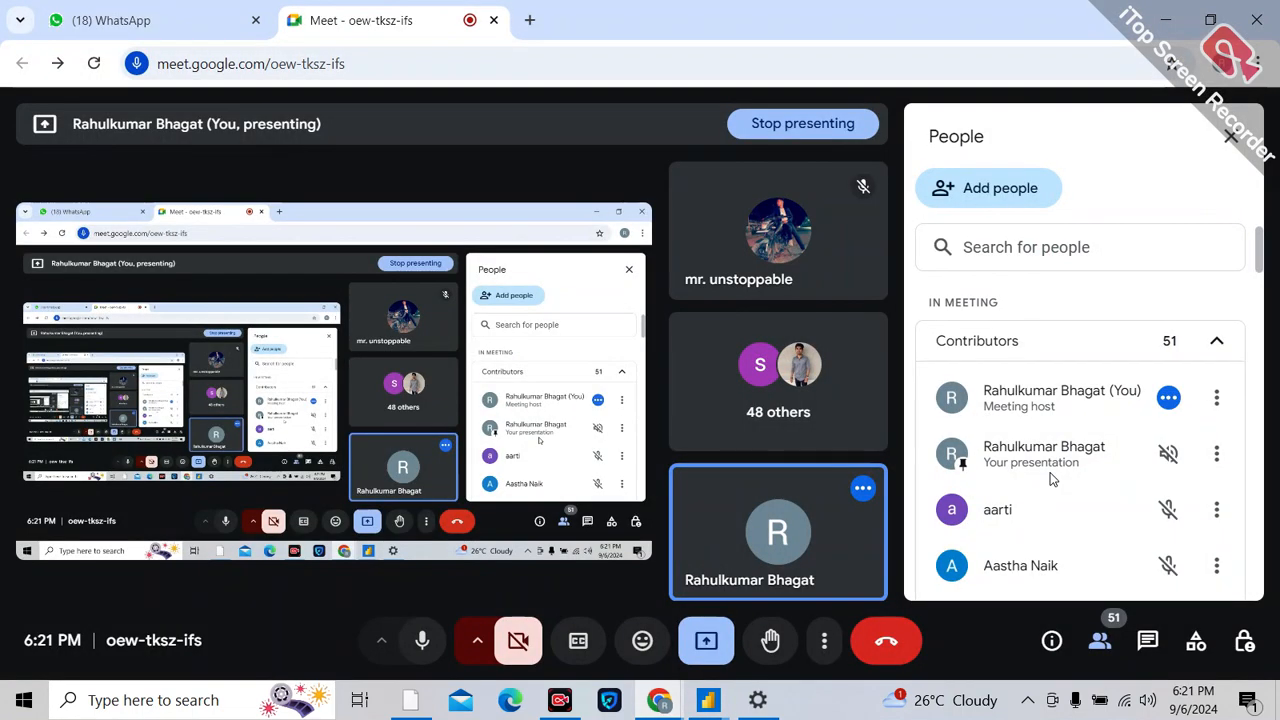
{"action": "left_click", "coordinate": [708, 700]}
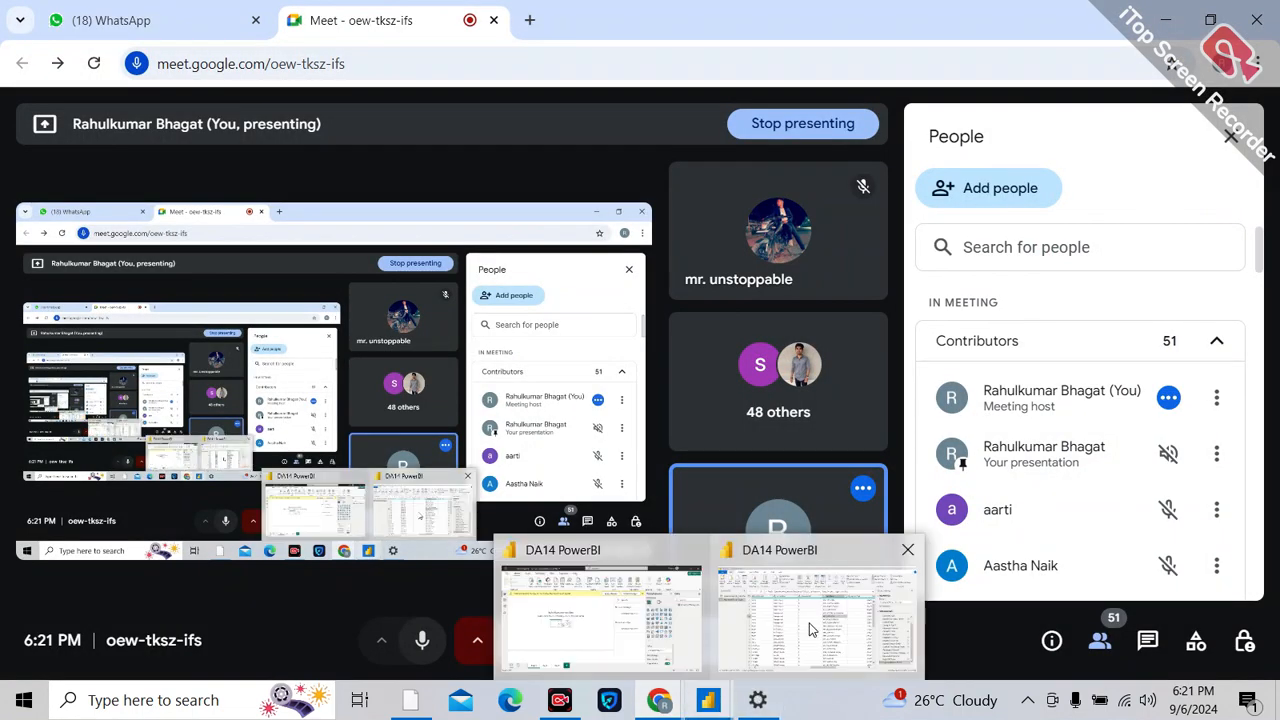
{"action": "left_click", "coordinate": [810, 628]}
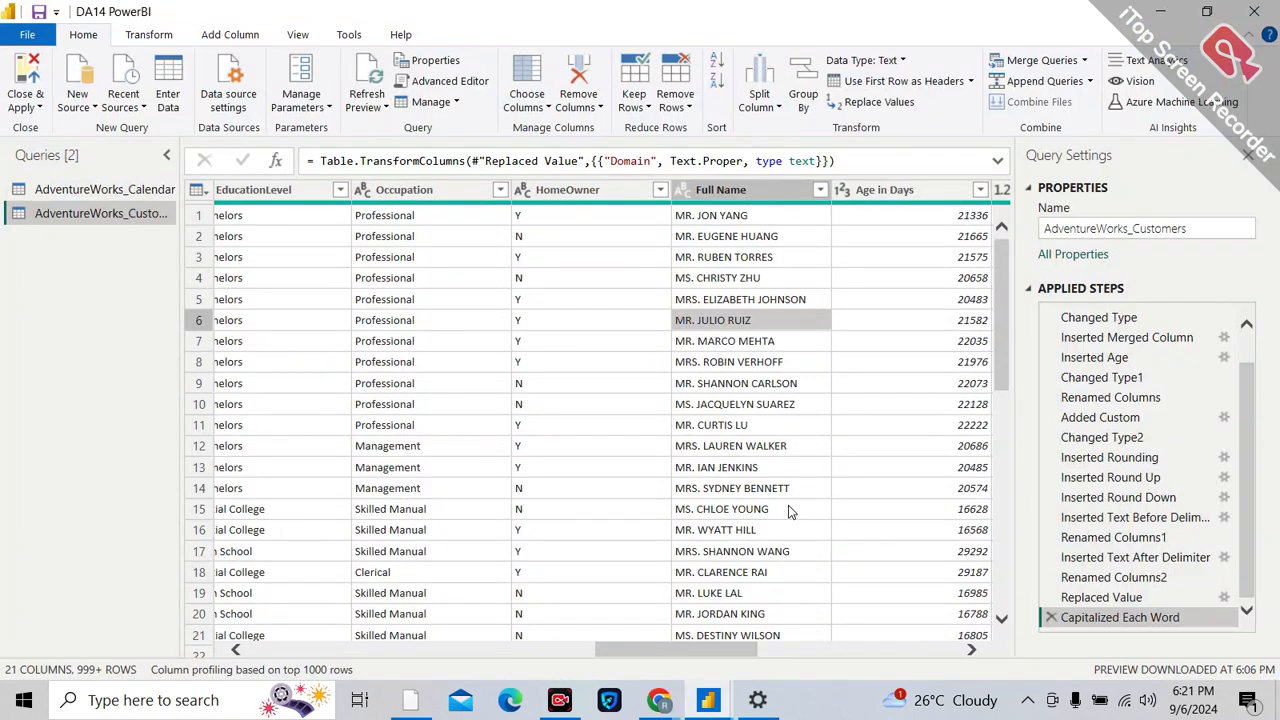
Step: Look back and forth across the customers table's columns between Prefix and Age in Days
{"action": "left_click", "coordinate": [530, 648]}
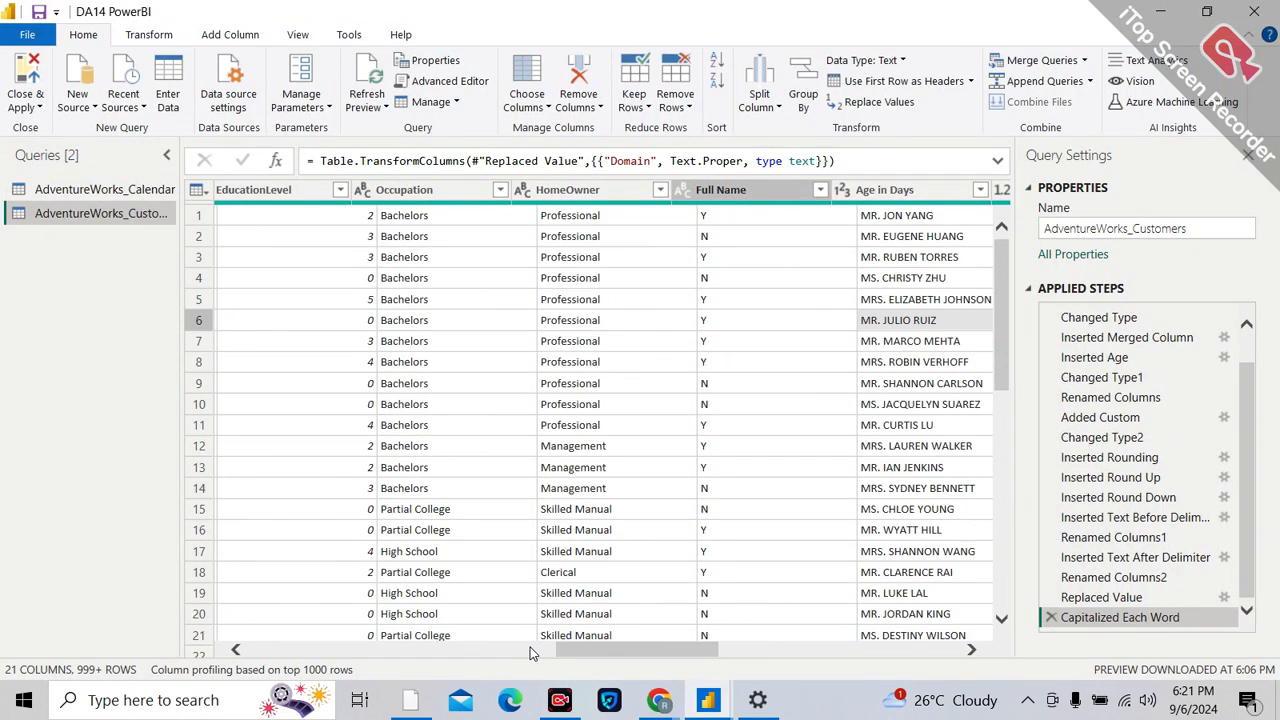
{"action": "left_click", "coordinate": [380, 650]}
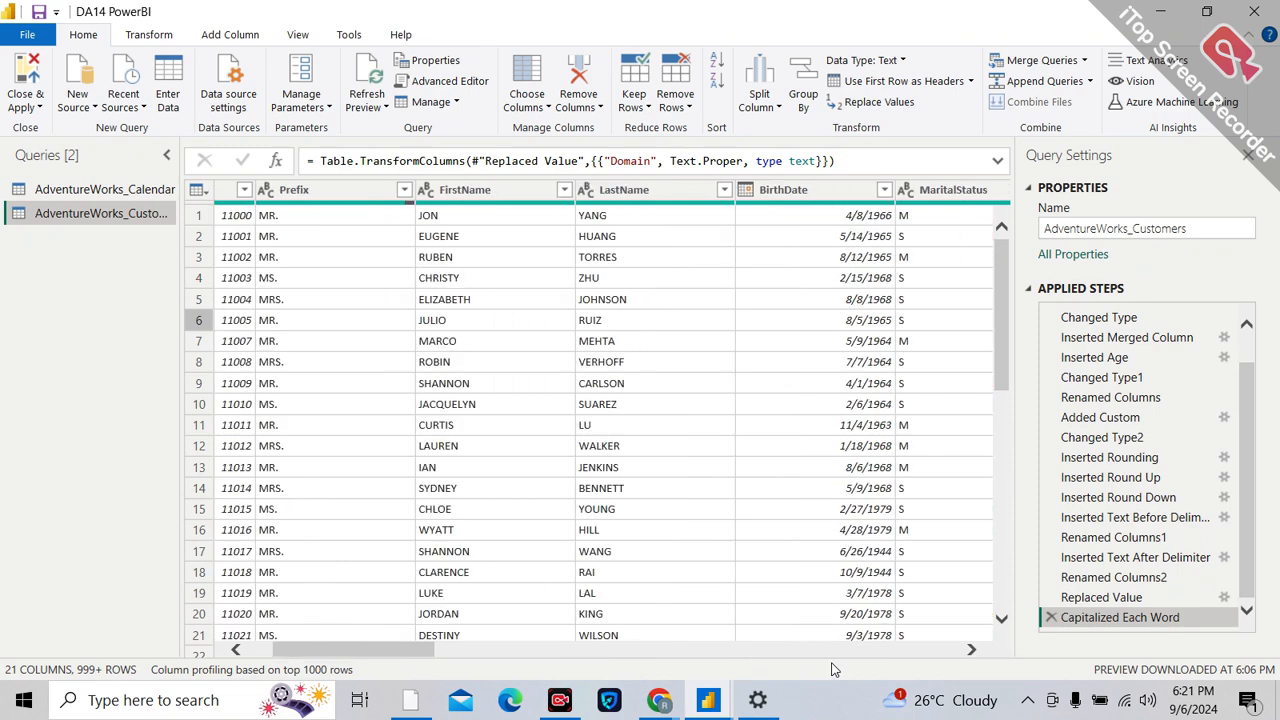
{"action": "left_click", "coordinate": [922, 660]}
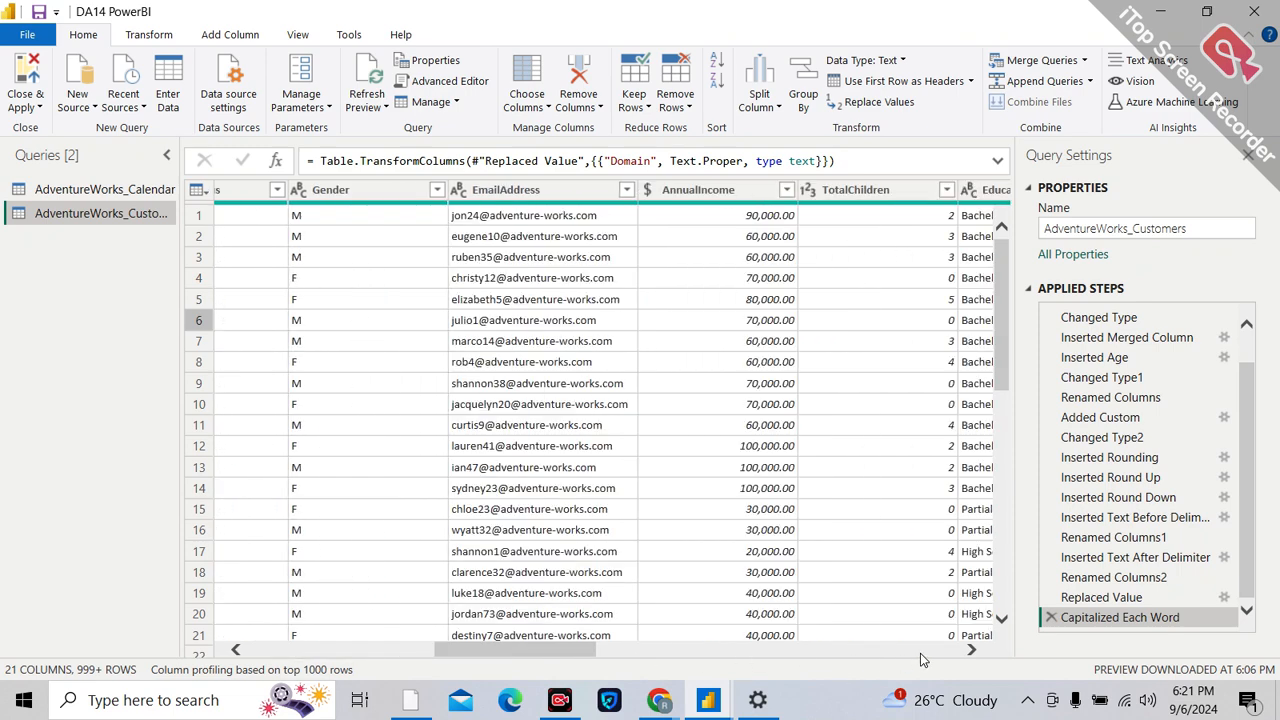
{"action": "left_click", "coordinate": [922, 660]}
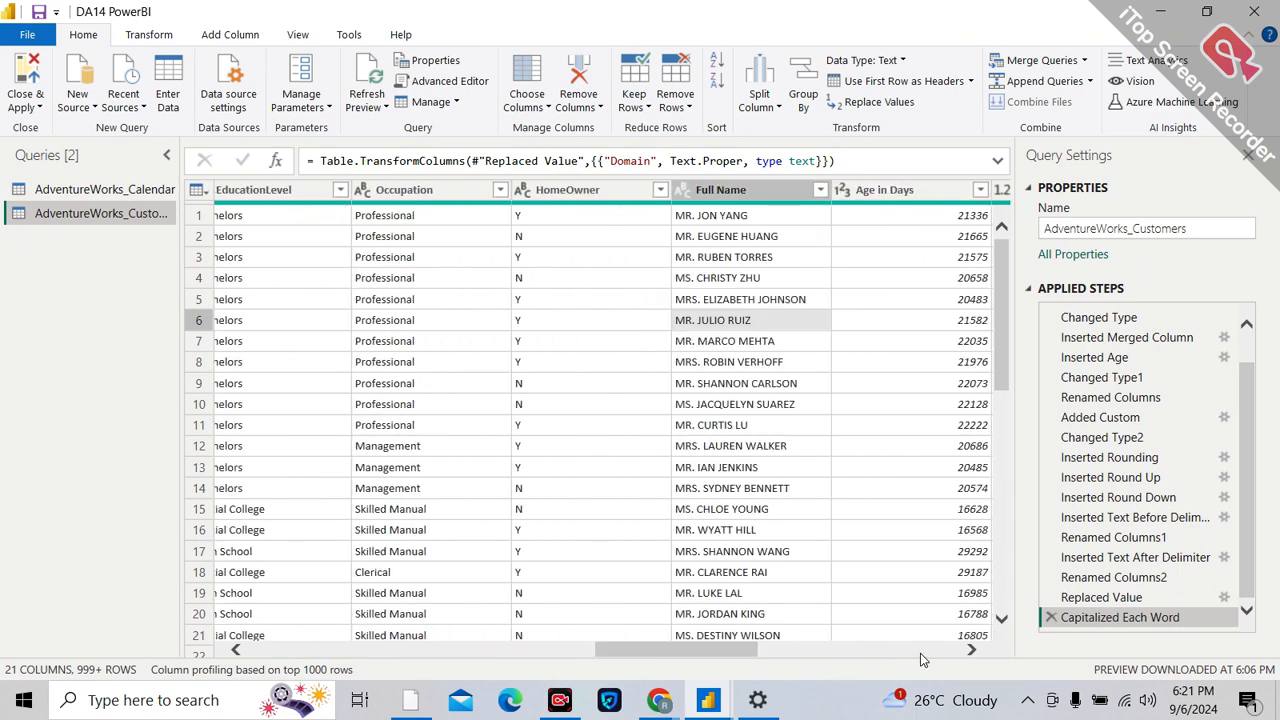
{"action": "left_click", "coordinate": [235, 650]}
{"action": "left_click", "coordinate": [235, 650]}
{"action": "left_click", "coordinate": [235, 650]}
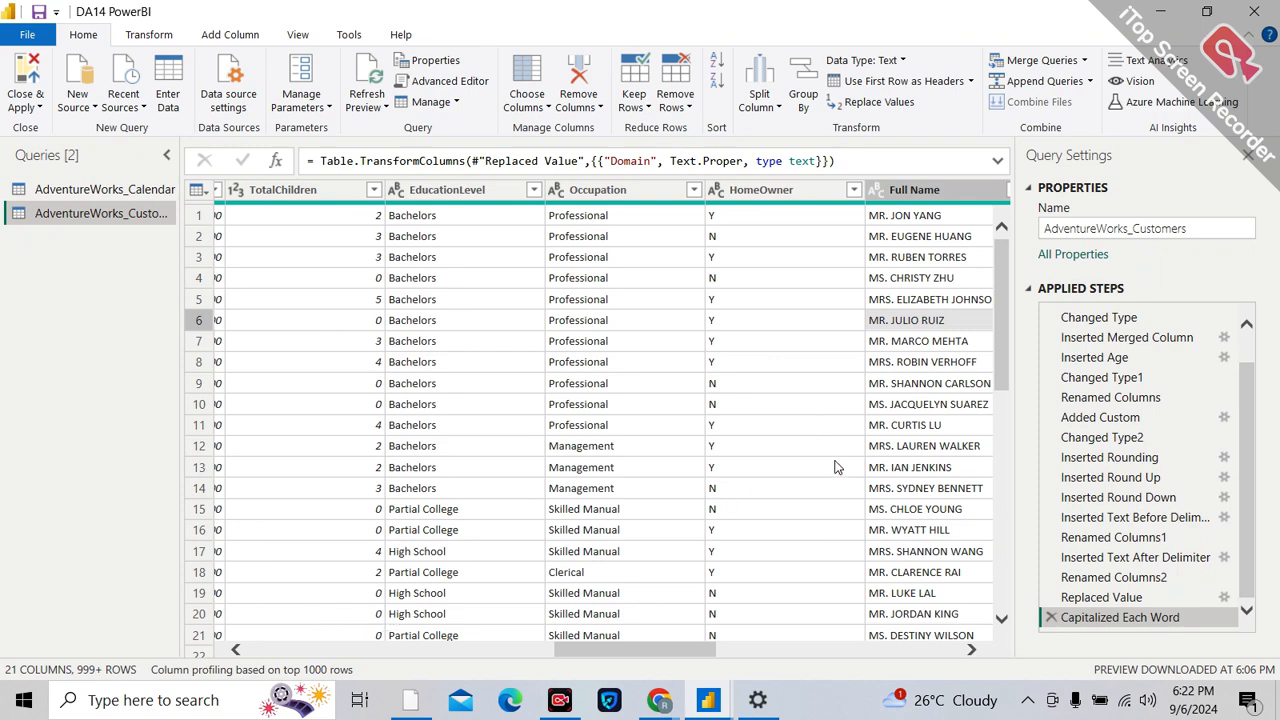
Step: Examine the Occupation value in row 18 and the derived columns from Full Name through Domain
{"action": "left_click", "coordinate": [633, 570]}
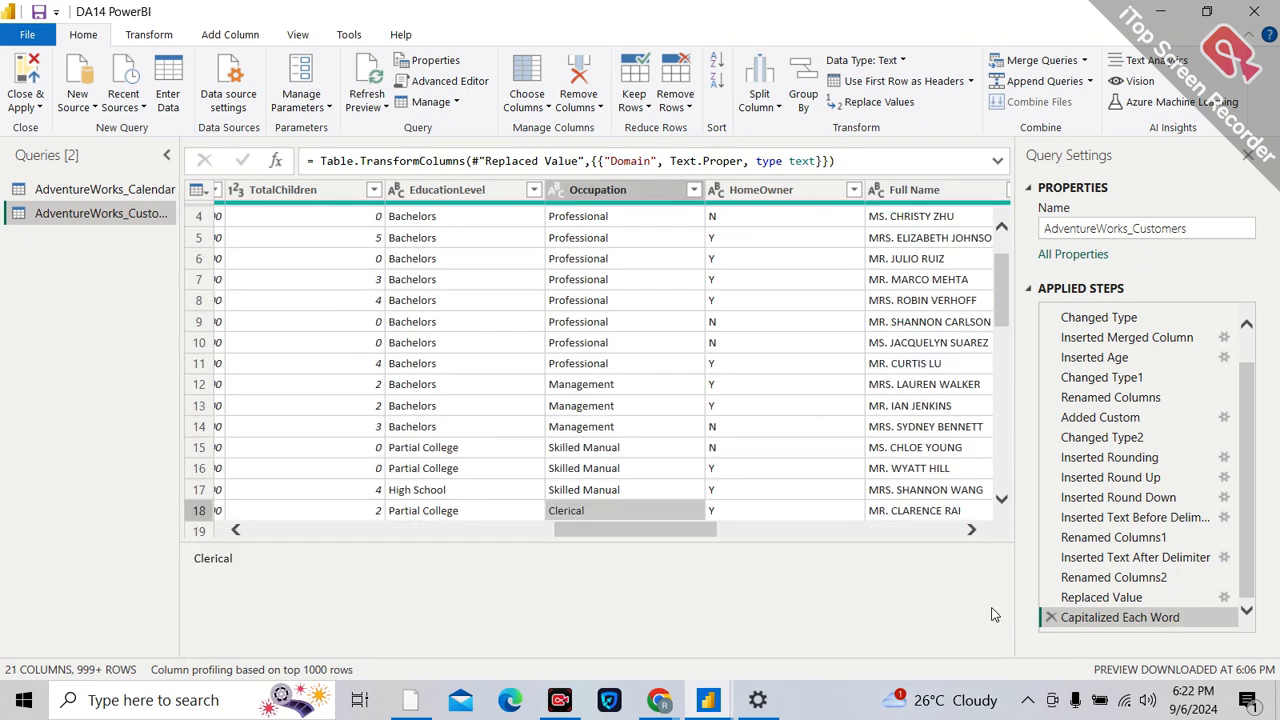
{"action": "left_click", "coordinate": [969, 531]}
{"action": "left_click", "coordinate": [969, 531]}
{"action": "left_click", "coordinate": [969, 531]}
{"action": "left_click", "coordinate": [969, 531]}
{"action": "left_click", "coordinate": [969, 531]}
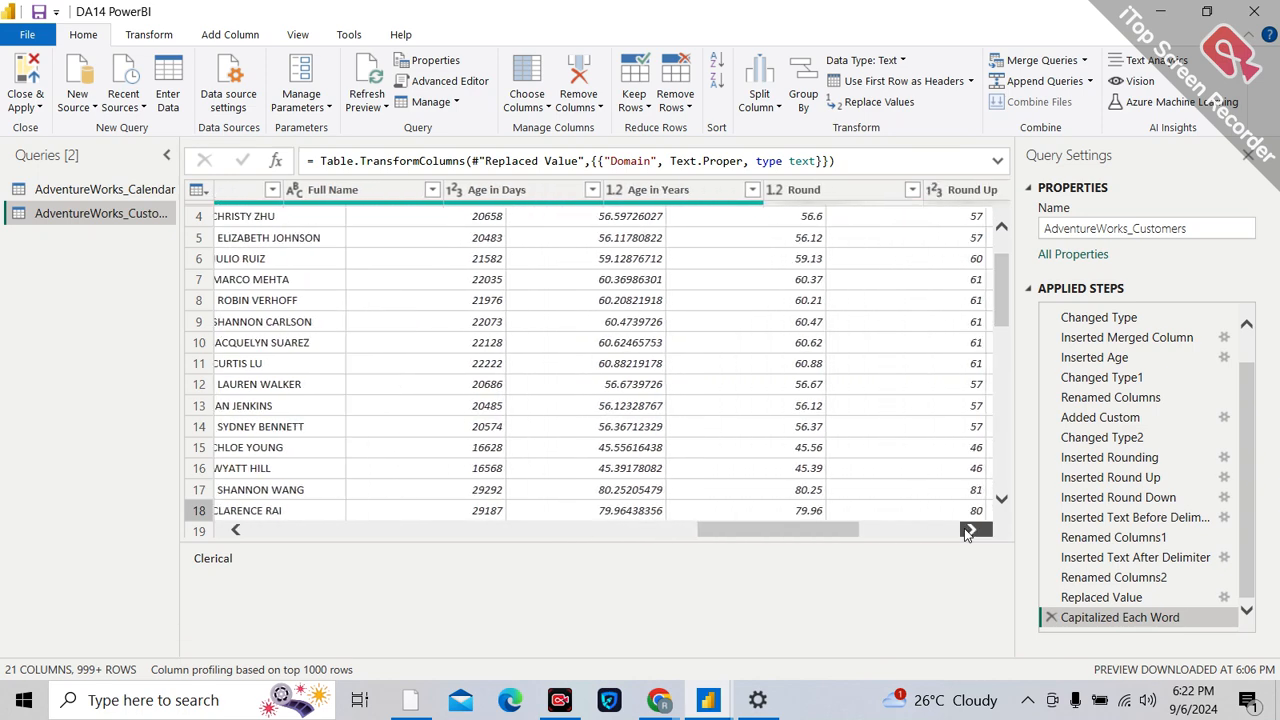
{"action": "left_click", "coordinate": [969, 531]}
{"action": "left_click", "coordinate": [969, 531]}
{"action": "left_click", "coordinate": [969, 531]}
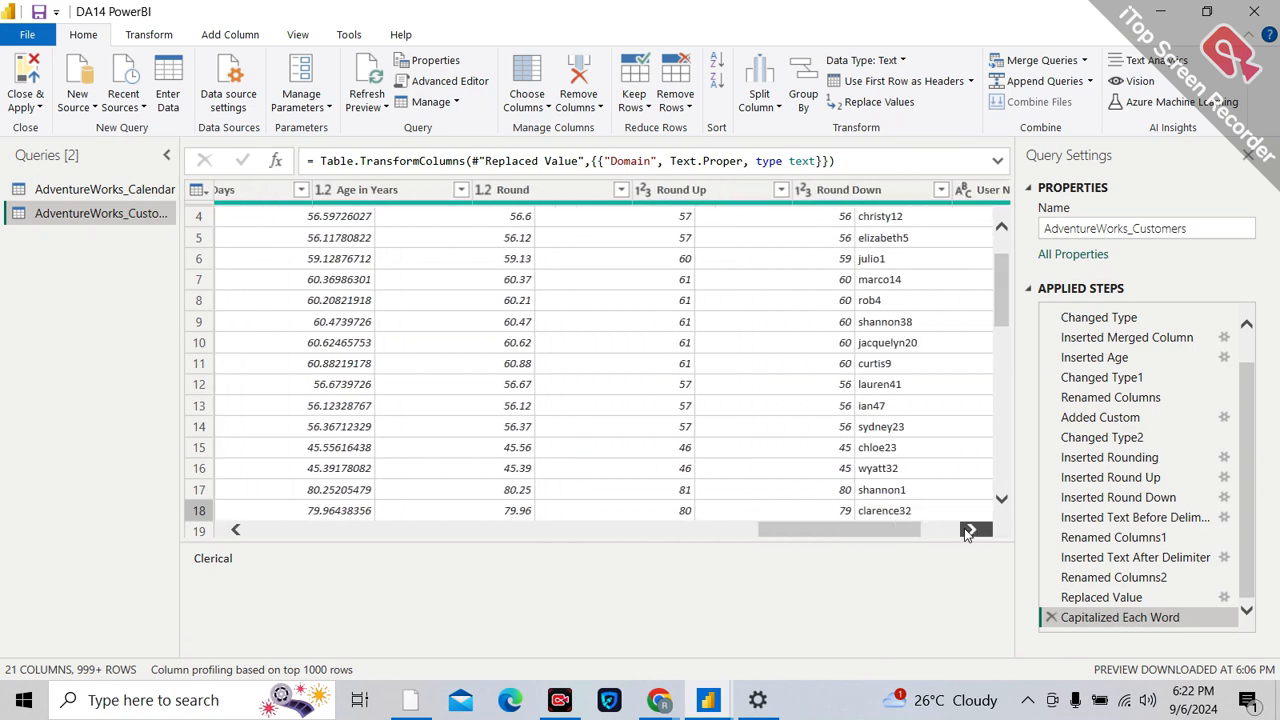
{"action": "left_click", "coordinate": [969, 531]}
{"action": "left_click", "coordinate": [969, 531]}
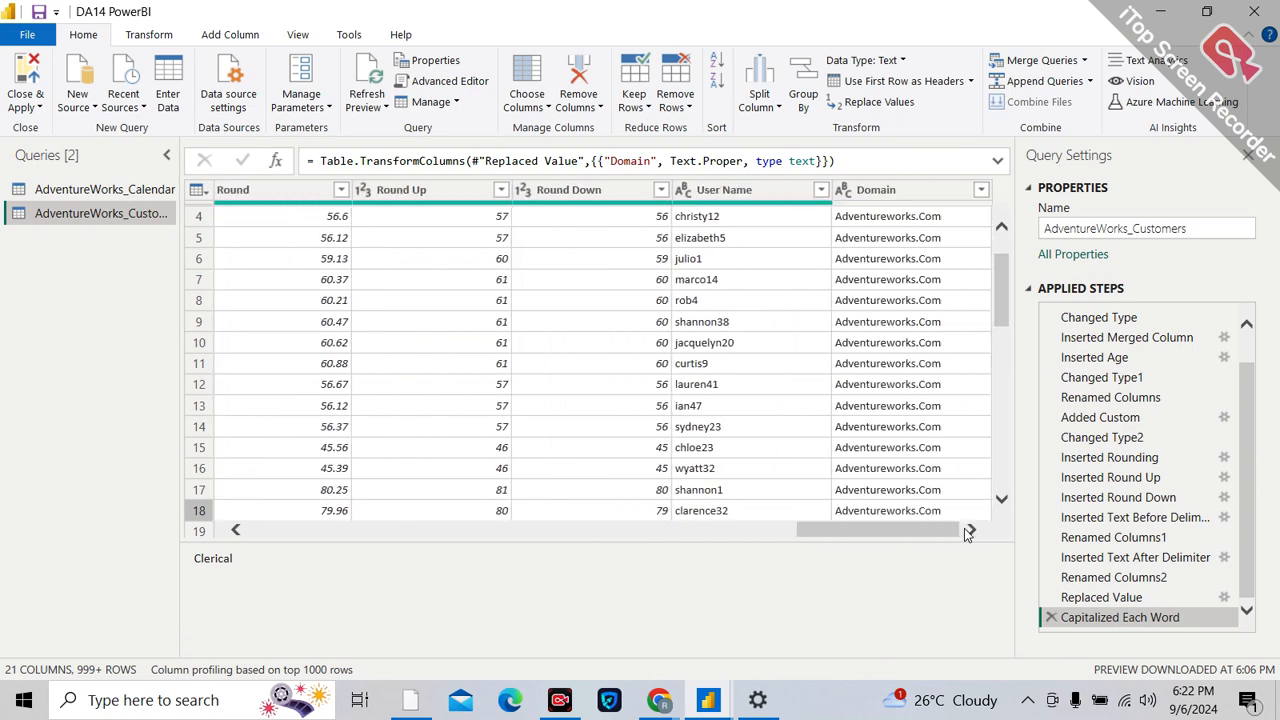
Step: Select the AnnualIncome column in the customers table
{"action": "left_click", "coordinate": [236, 531]}
{"action": "left_click", "coordinate": [236, 531]}
{"action": "left_click", "coordinate": [236, 531]}
{"action": "left_click", "coordinate": [236, 531]}
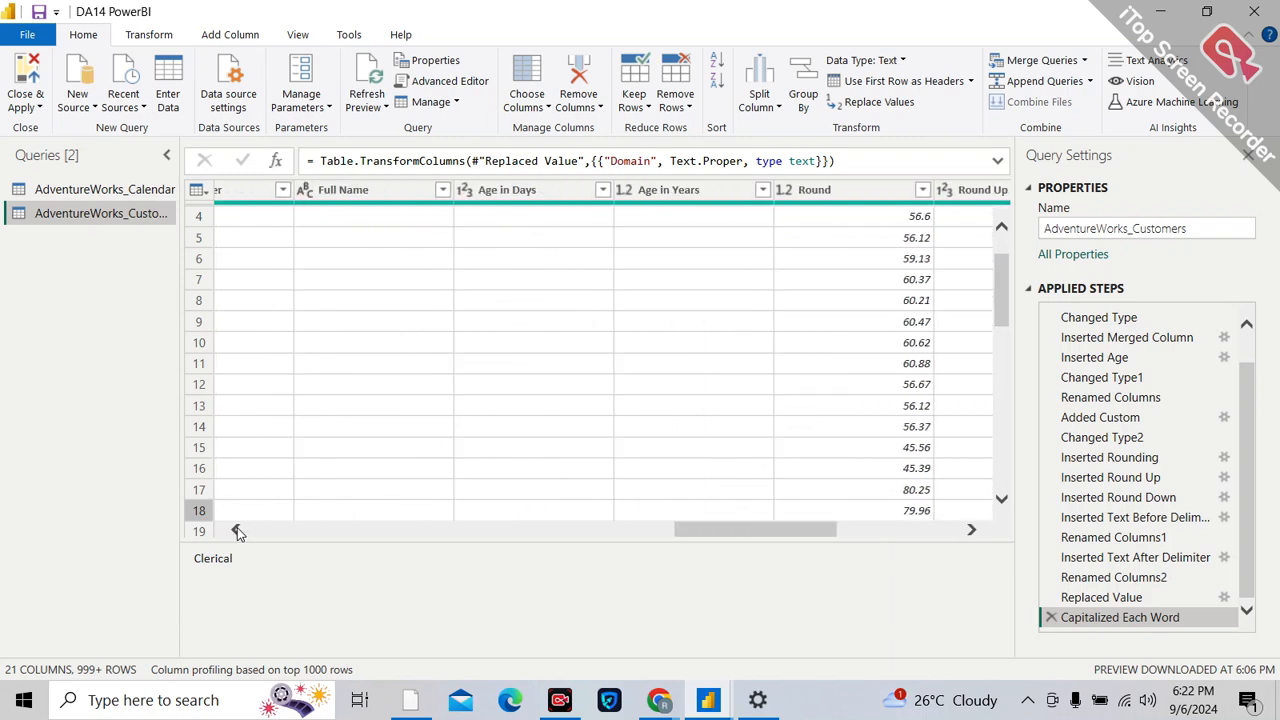
{"action": "left_click", "coordinate": [236, 531]}
{"action": "left_click", "coordinate": [236, 531]}
{"action": "left_click", "coordinate": [236, 531]}
{"action": "left_click", "coordinate": [236, 531]}
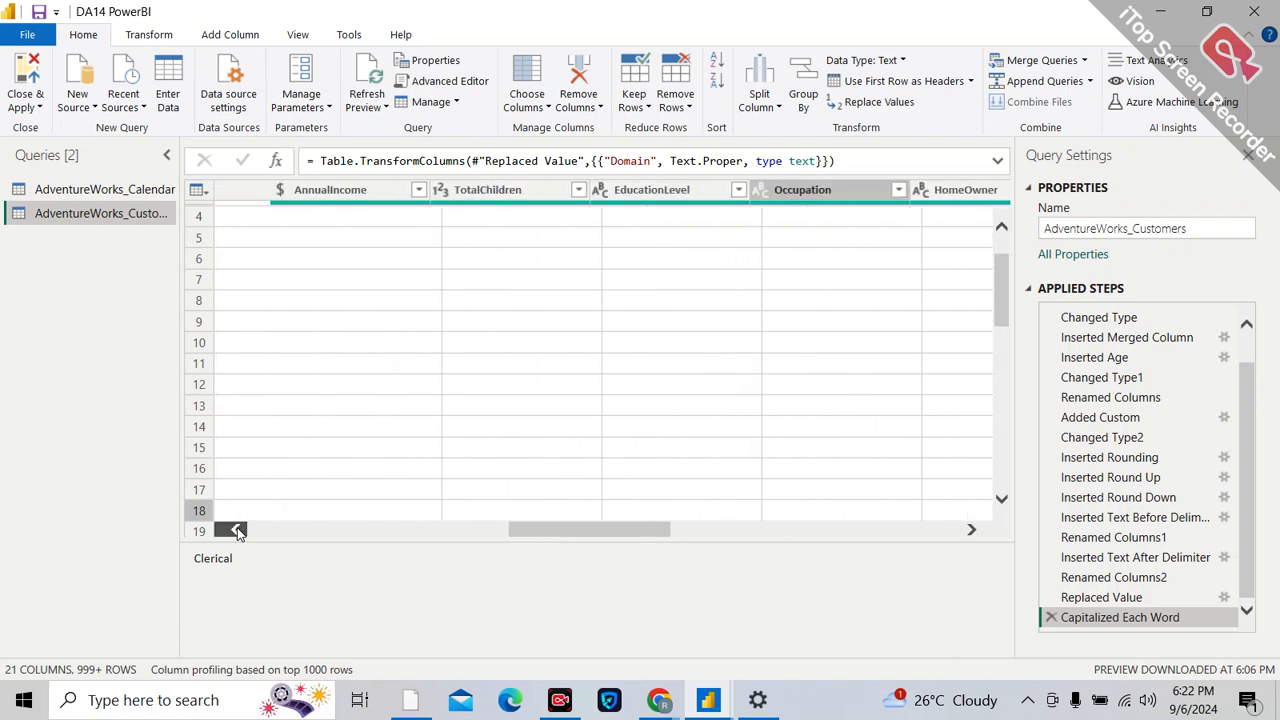
{"action": "left_click", "coordinate": [236, 531]}
{"action": "left_click", "coordinate": [236, 531]}
{"action": "left_click", "coordinate": [236, 531]}
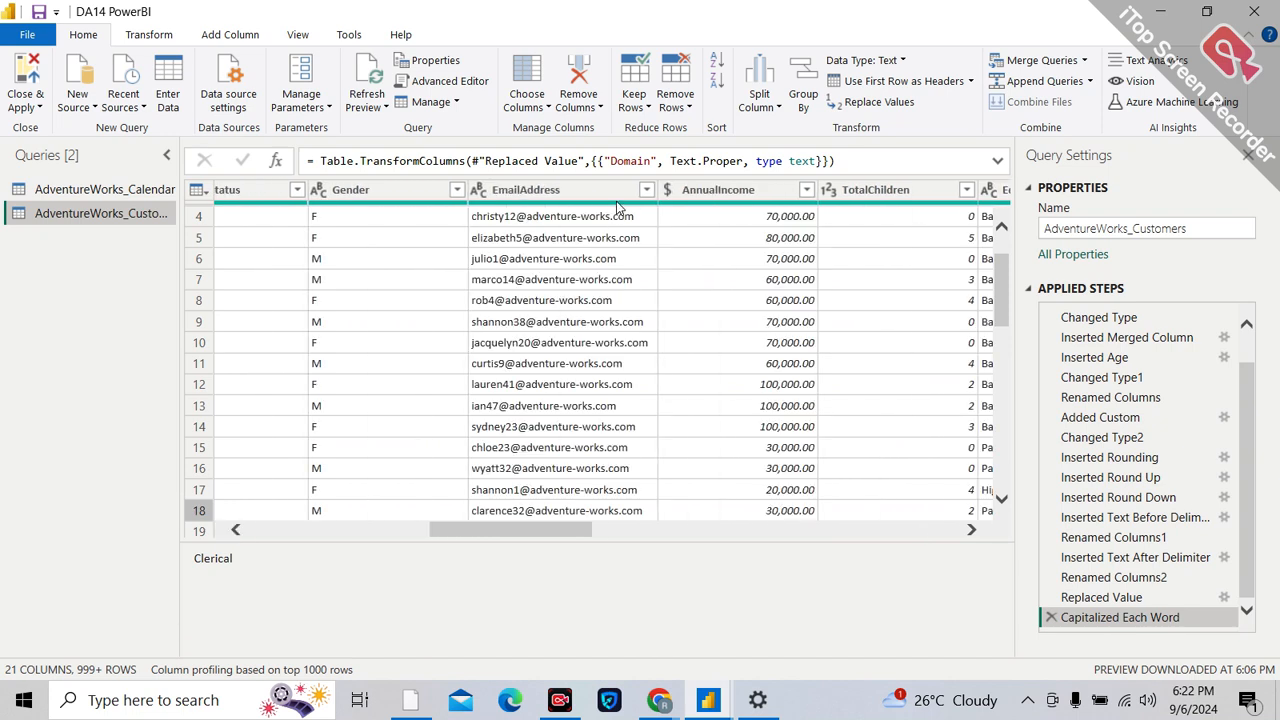
{"action": "left_click", "coordinate": [716, 189]}
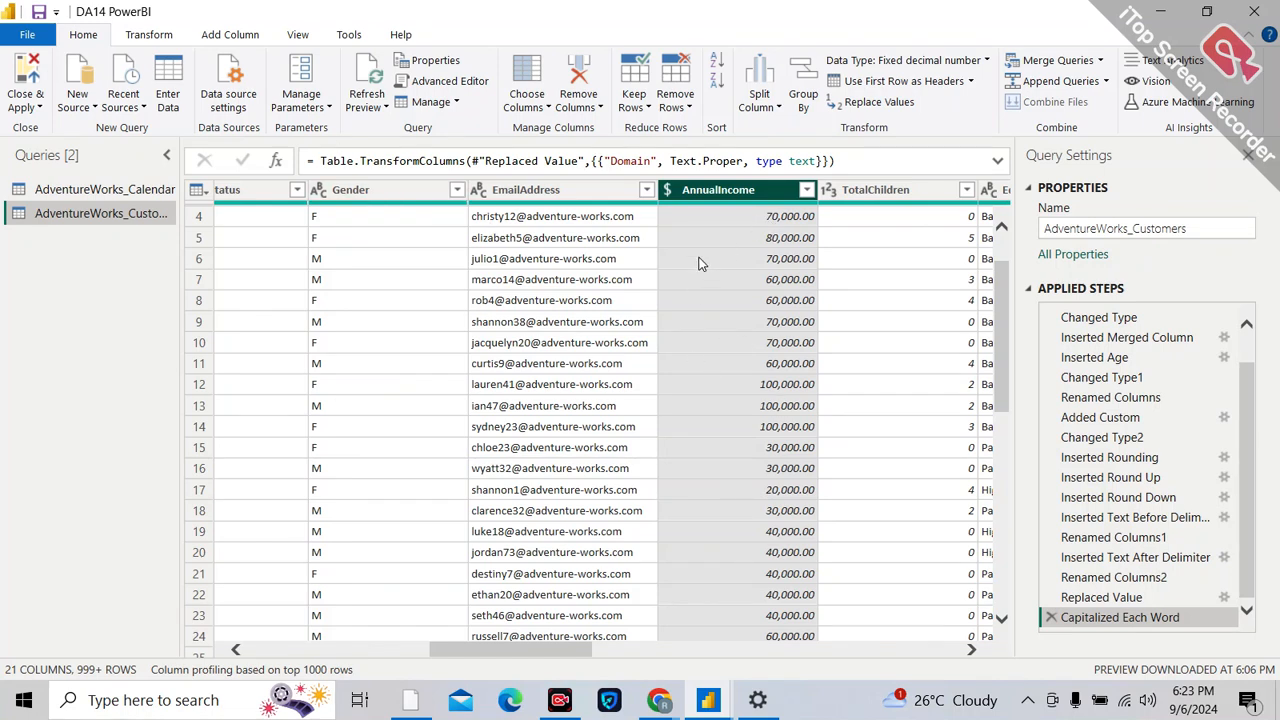
Step: Start a new conditional column in the customers query and name it Income level
{"action": "left_click", "coordinate": [224, 37]}
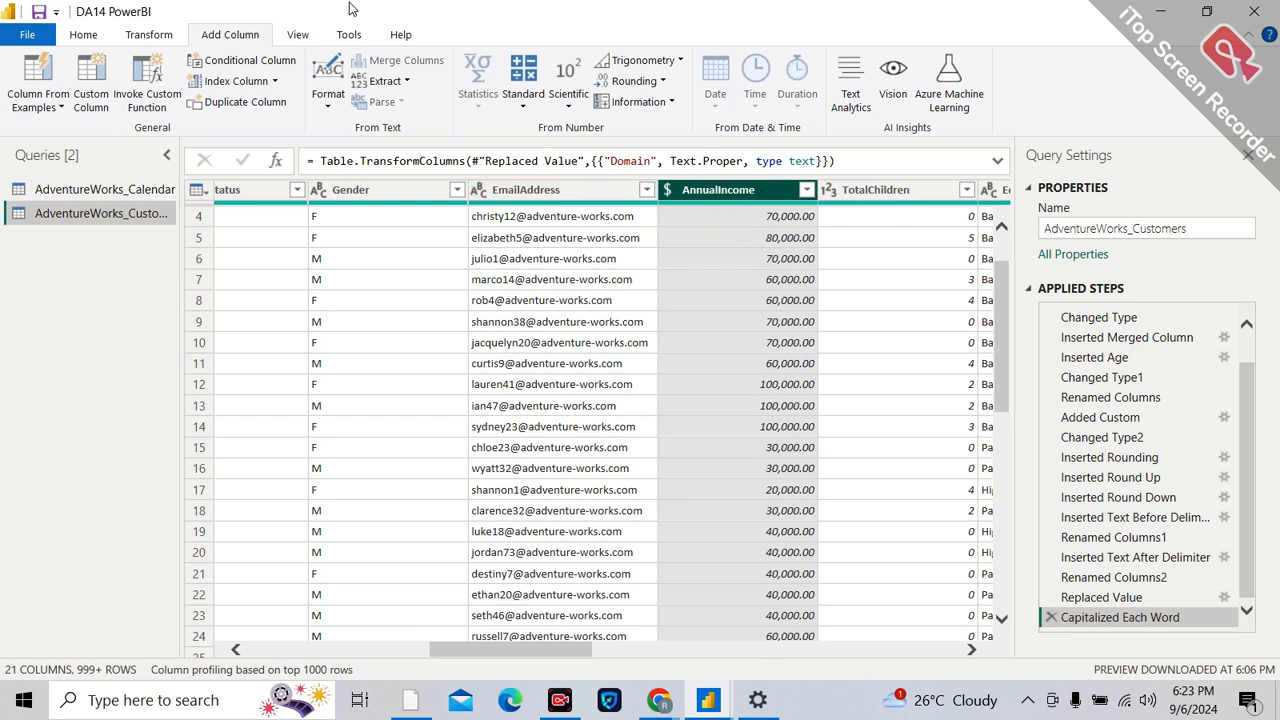
{"action": "left_click", "coordinate": [256, 65]}
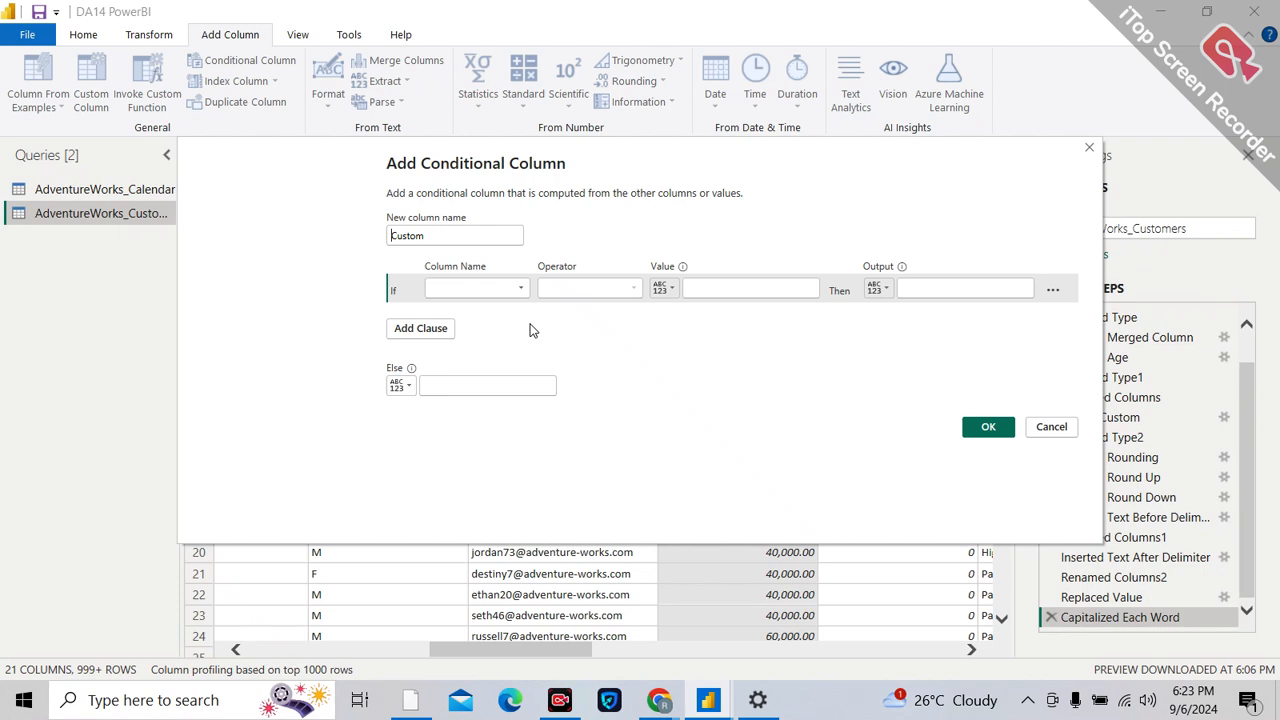
{"action": "double_click", "coordinate": [444, 236]}
{"action": "key", "text": "BackSpace"}
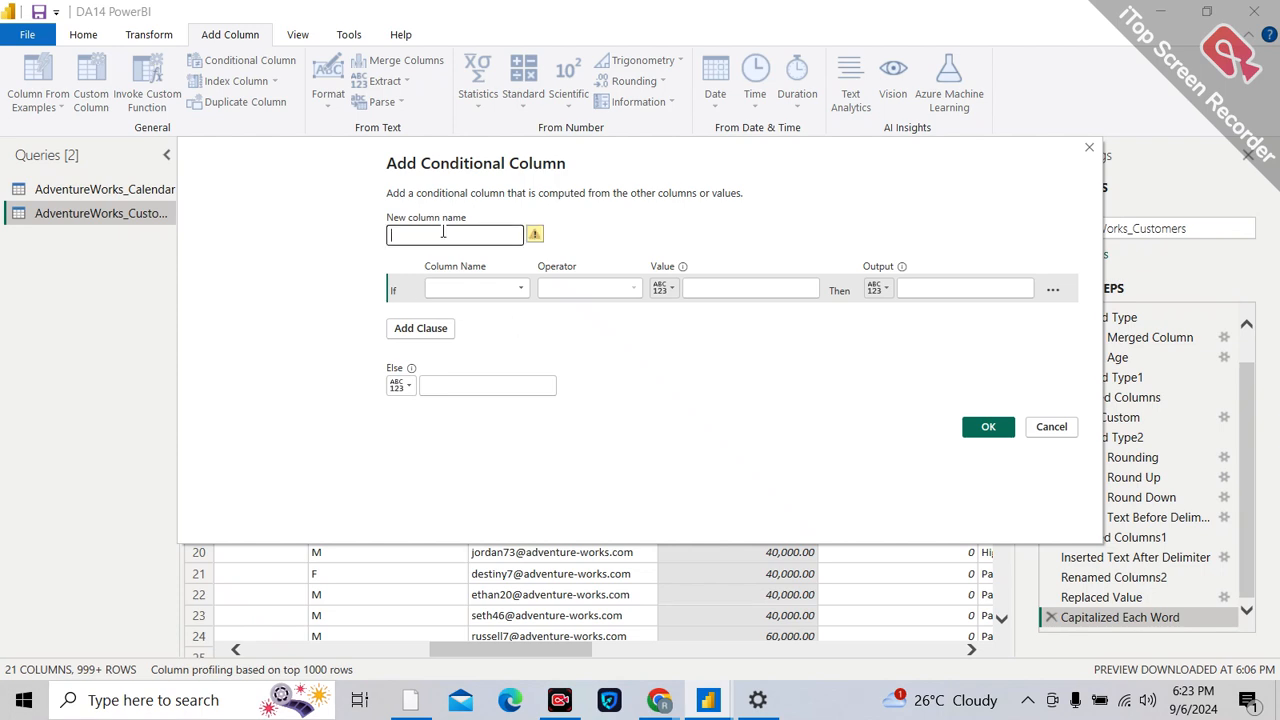
{"action": "type", "text": "Income lve"}
{"action": "type", "text": "l=="}
{"action": "key", "text": "BackSpace"}
{"action": "key", "text": "BackSpace"}
{"action": "key", "text": "BackSpace"}
{"action": "key", "text": "BackSpace"}
{"action": "key", "text": "BackSpace"}
{"action": "key", "text": "BackSpace"}
{"action": "type", "text": "level"}
{"action": "left_click", "coordinate": [450, 304]}
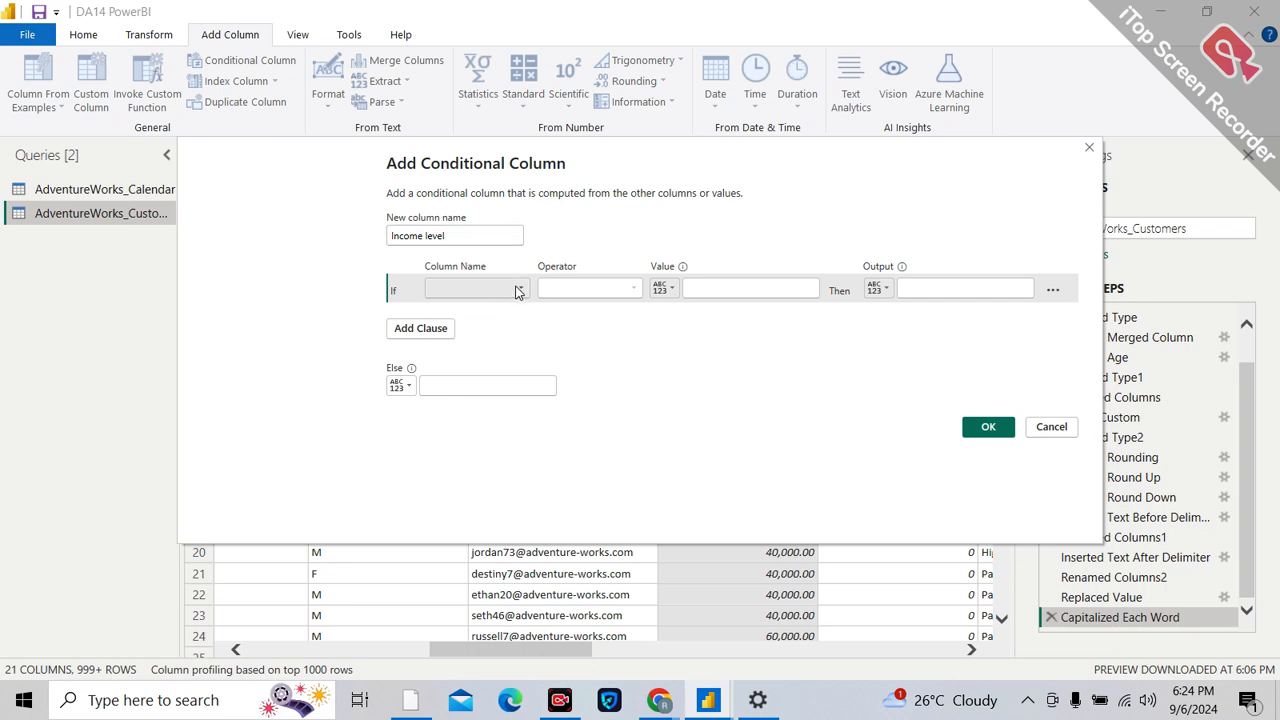
Step: Define the first condition: if AnnualIncome is greater than or equal to 150000, output Very High
{"action": "left_click", "coordinate": [517, 291]}
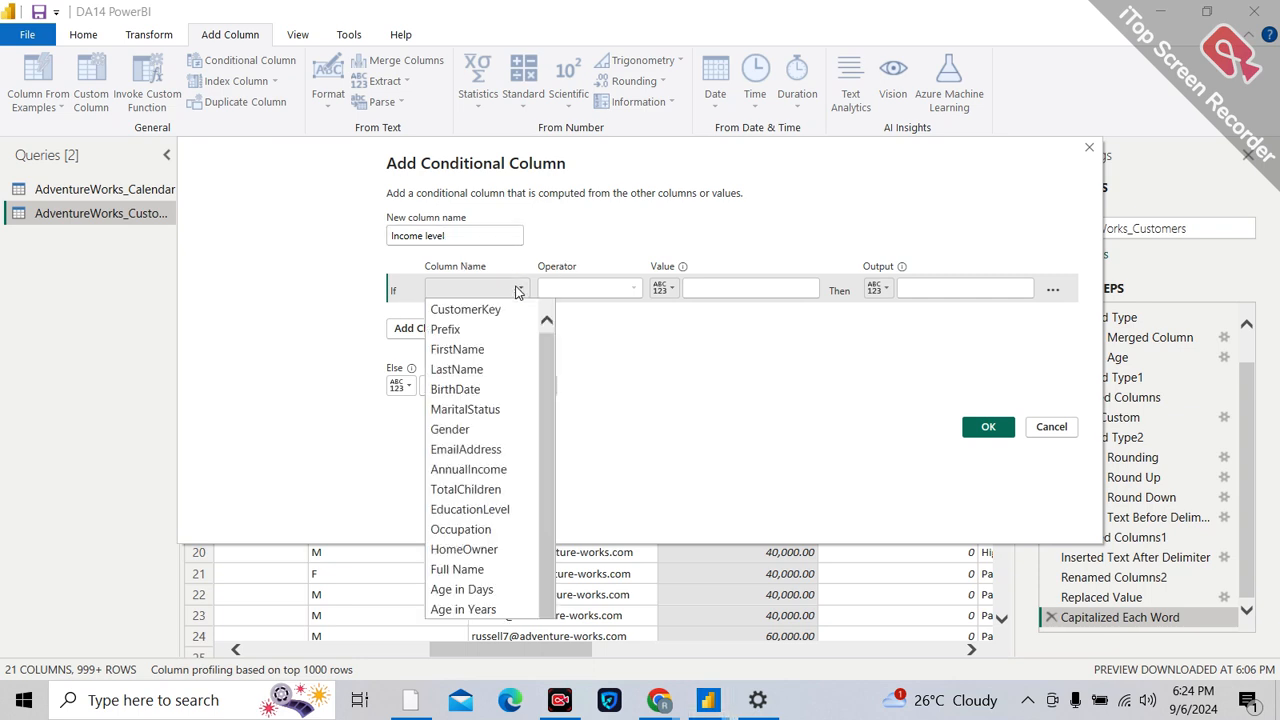
{"action": "left_click", "coordinate": [472, 476]}
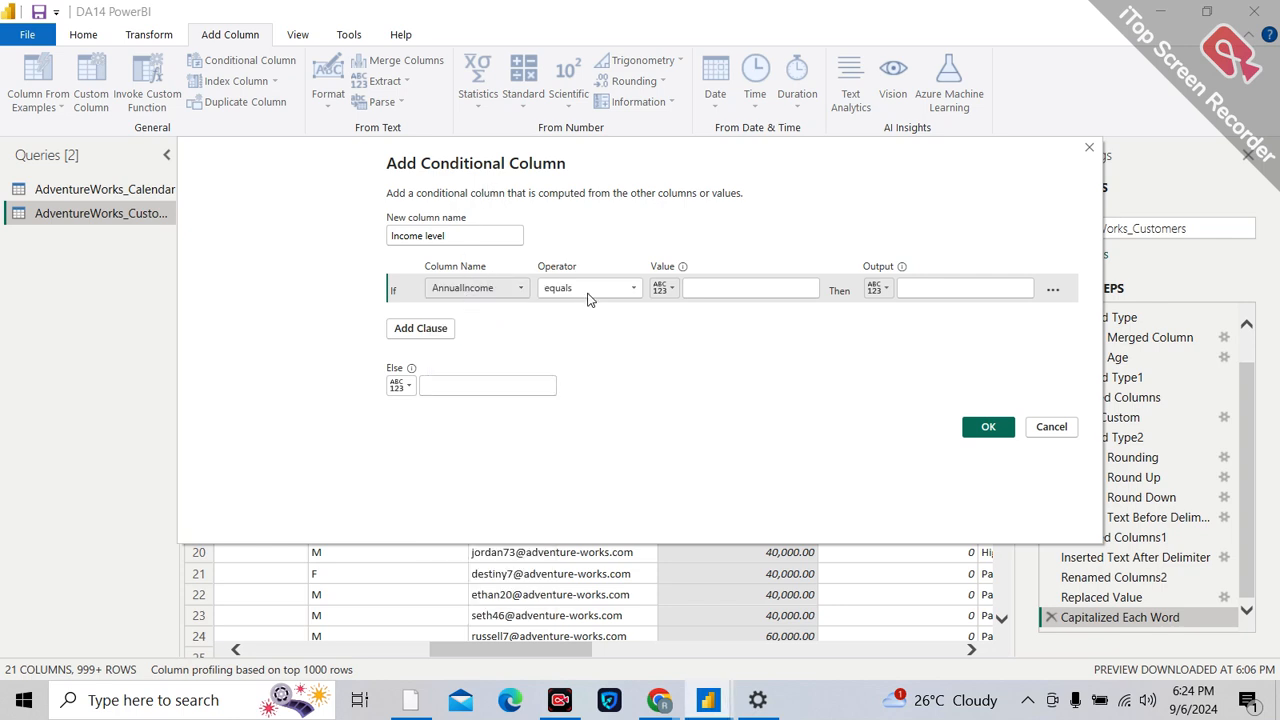
{"action": "left_click", "coordinate": [640, 292]}
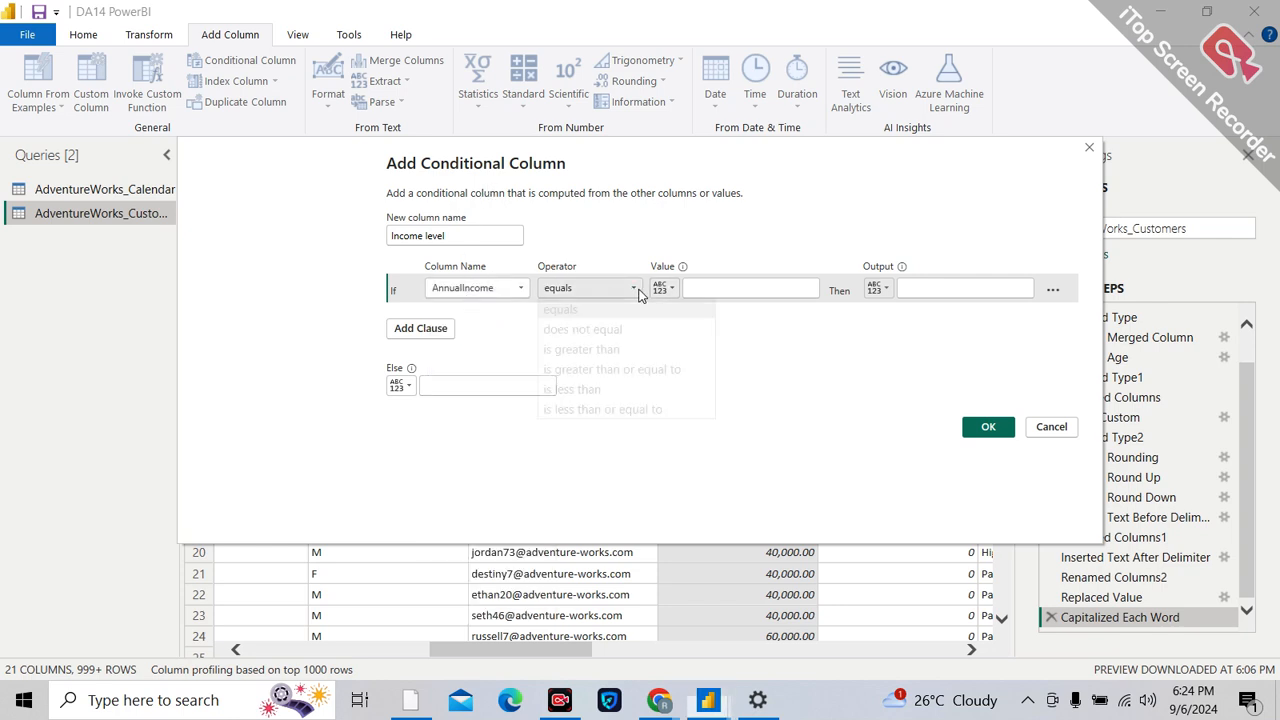
{"action": "left_click", "coordinate": [628, 370]}
{"action": "left_click", "coordinate": [711, 290]}
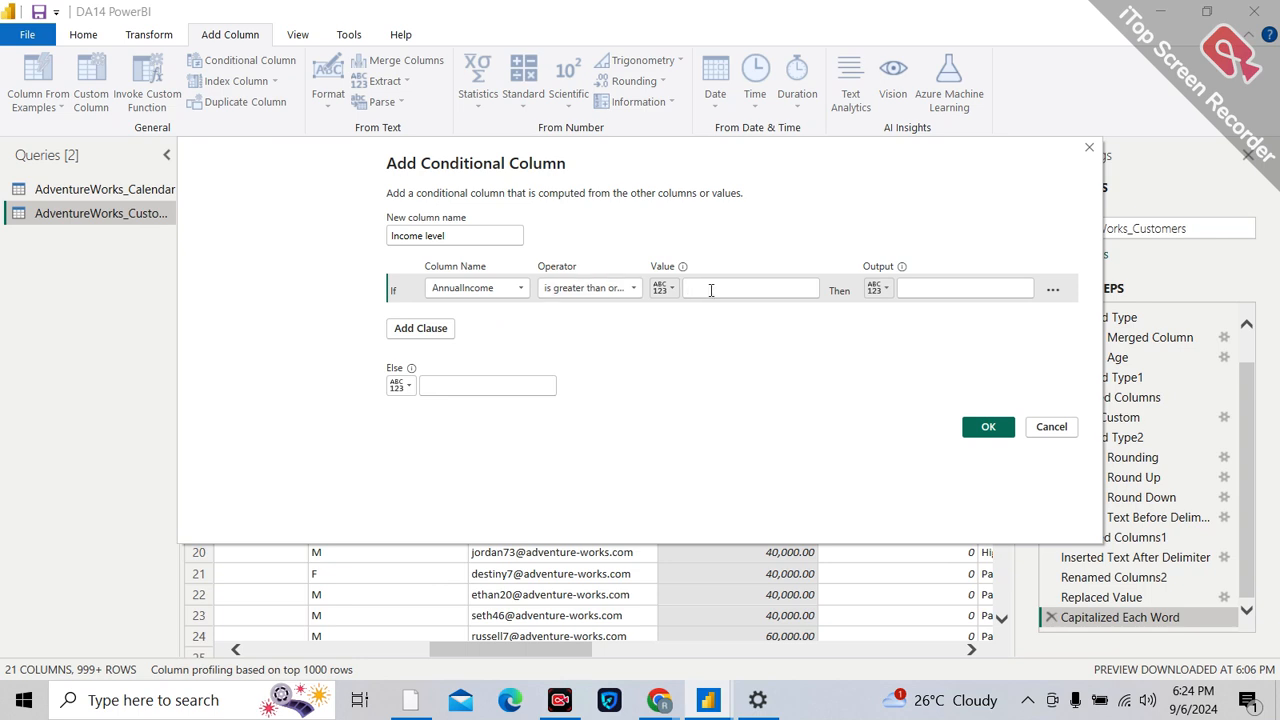
{"action": "type", "text": "150000"}
{"action": "left_click", "coordinate": [941, 291]}
{"action": "type", "text": "Ve"}
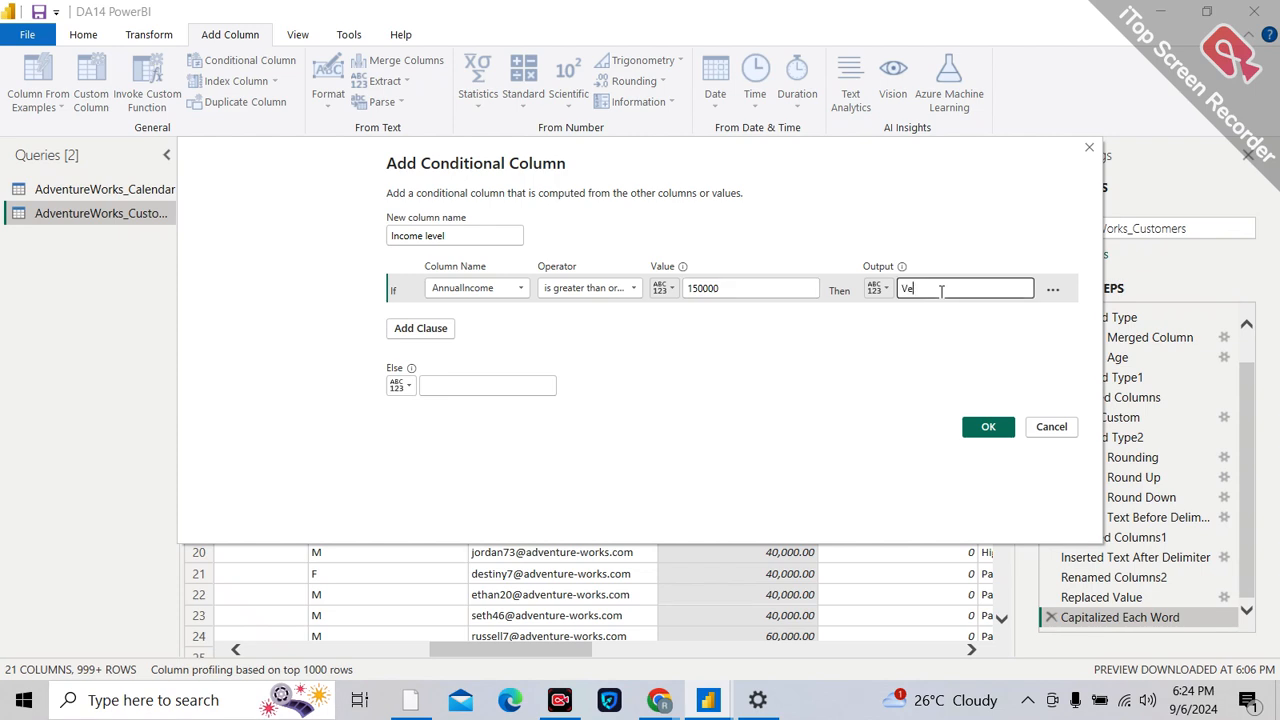
{"action": "type", "text": "ry High"}
{"action": "left_click", "coordinate": [855, 336]}
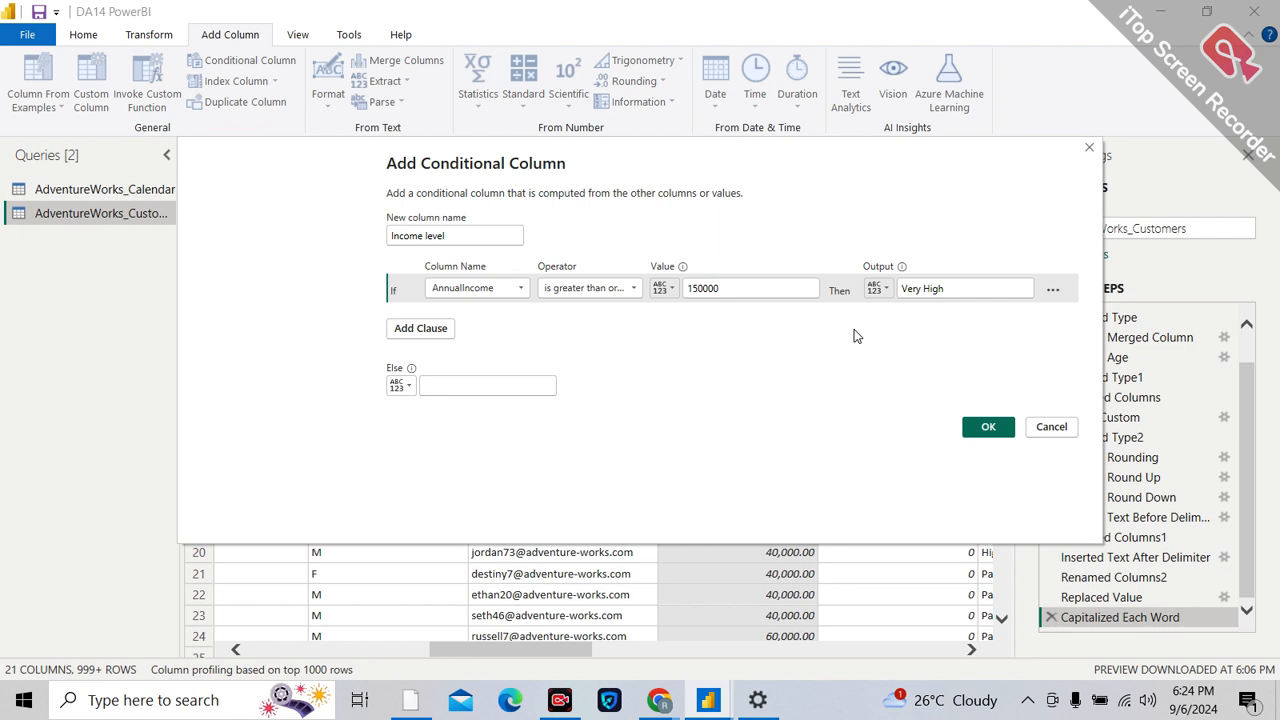
Step: Add an else-if clause that outputs High when AnnualIncome is greater than or equal to 100000
{"action": "left_click", "coordinate": [437, 331]}
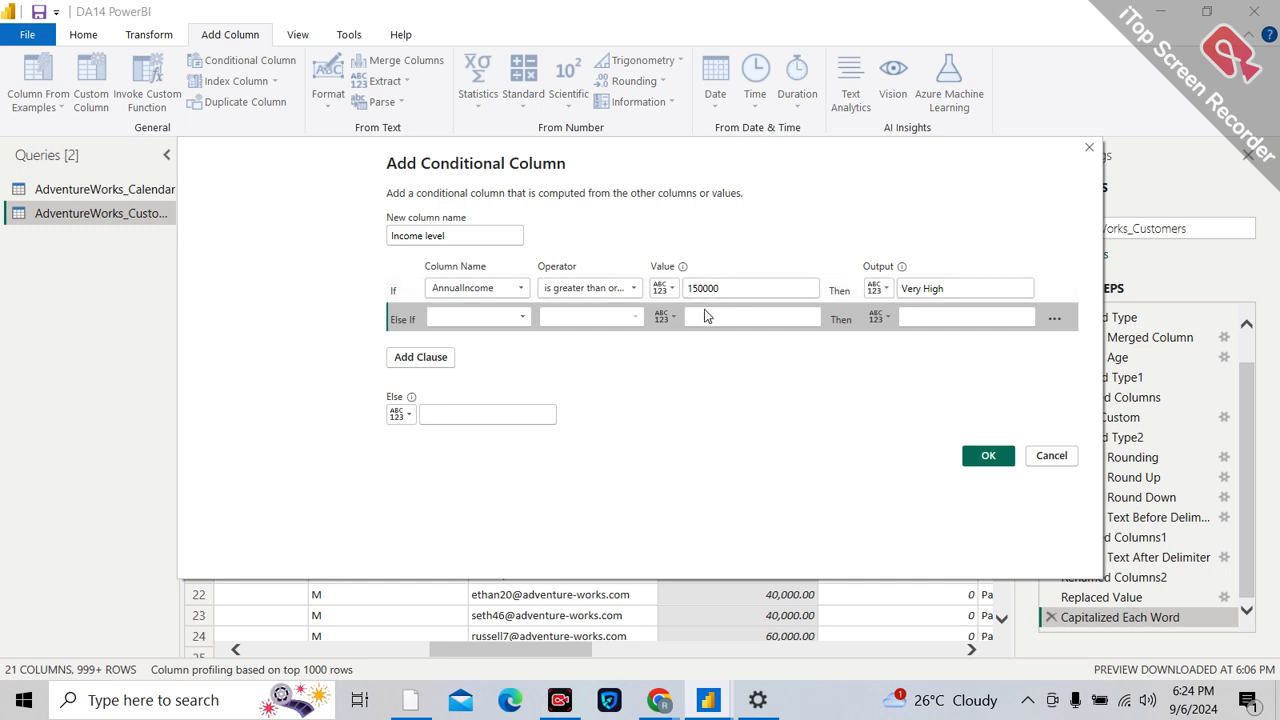
{"action": "left_click", "coordinate": [517, 319]}
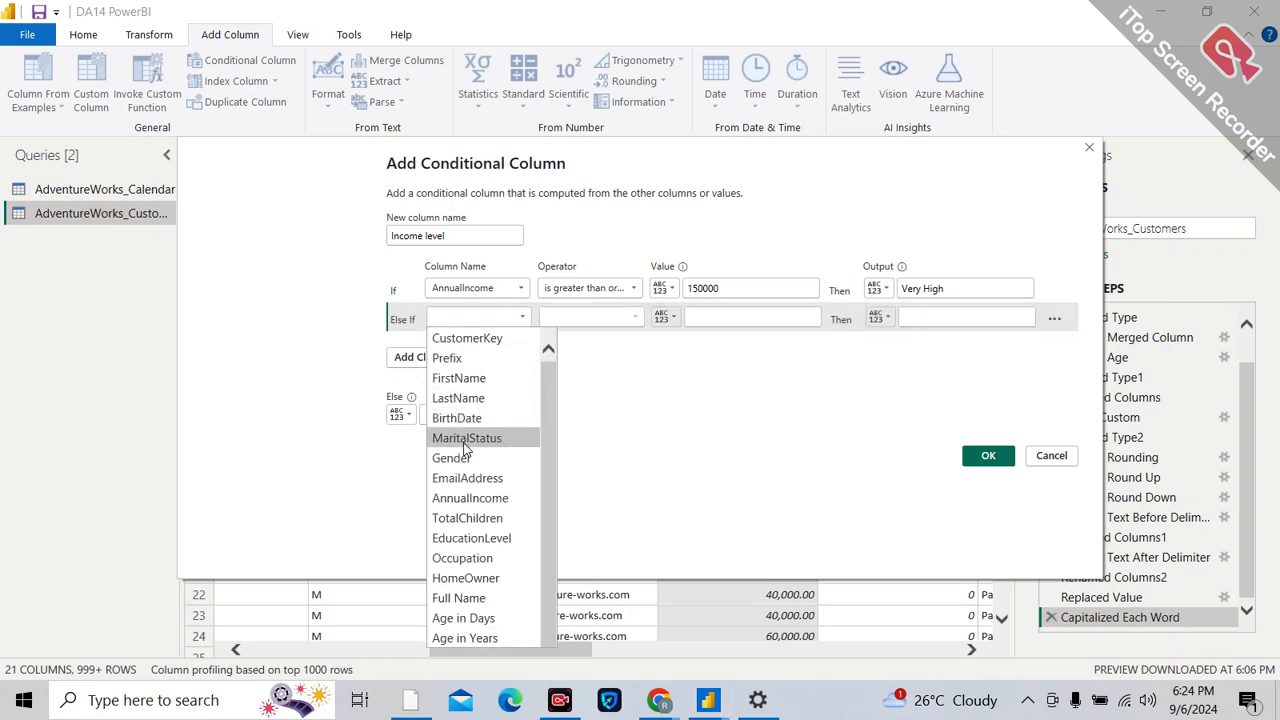
{"action": "left_click", "coordinate": [465, 499]}
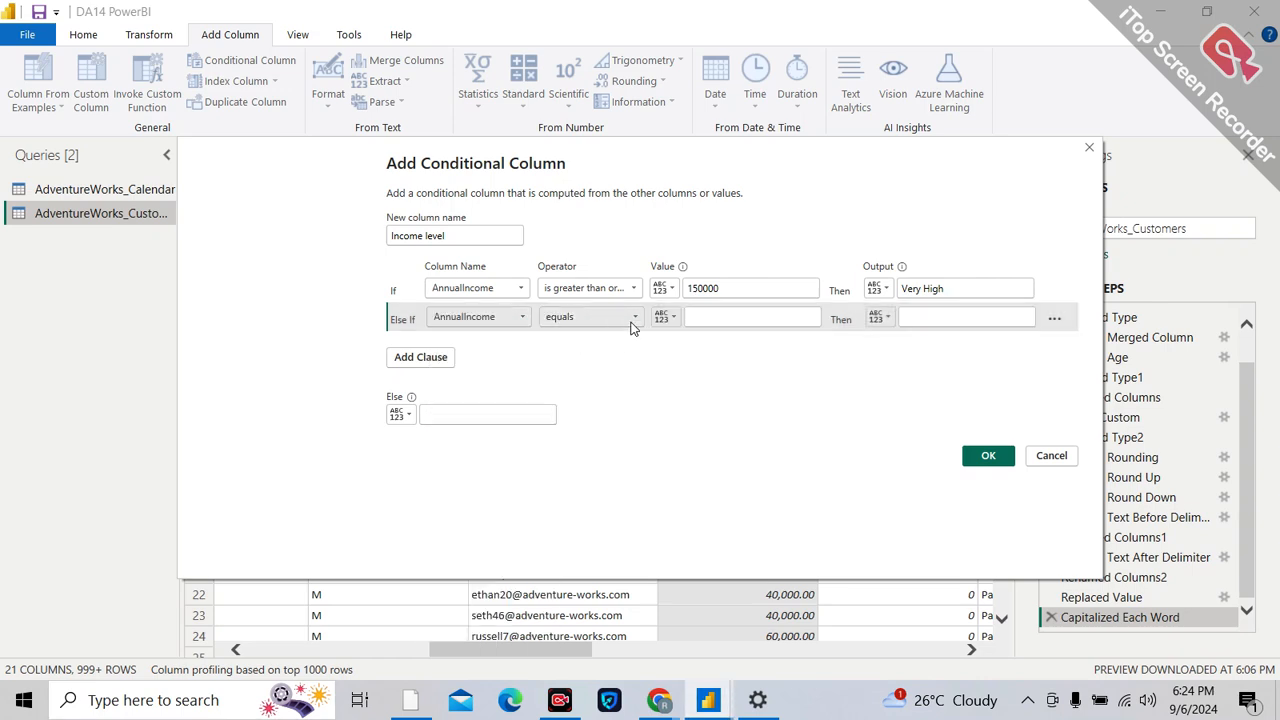
{"action": "left_click", "coordinate": [632, 317]}
{"action": "left_click", "coordinate": [612, 398]}
{"action": "left_click", "coordinate": [712, 318]}
{"action": "type", "text": "100000"}
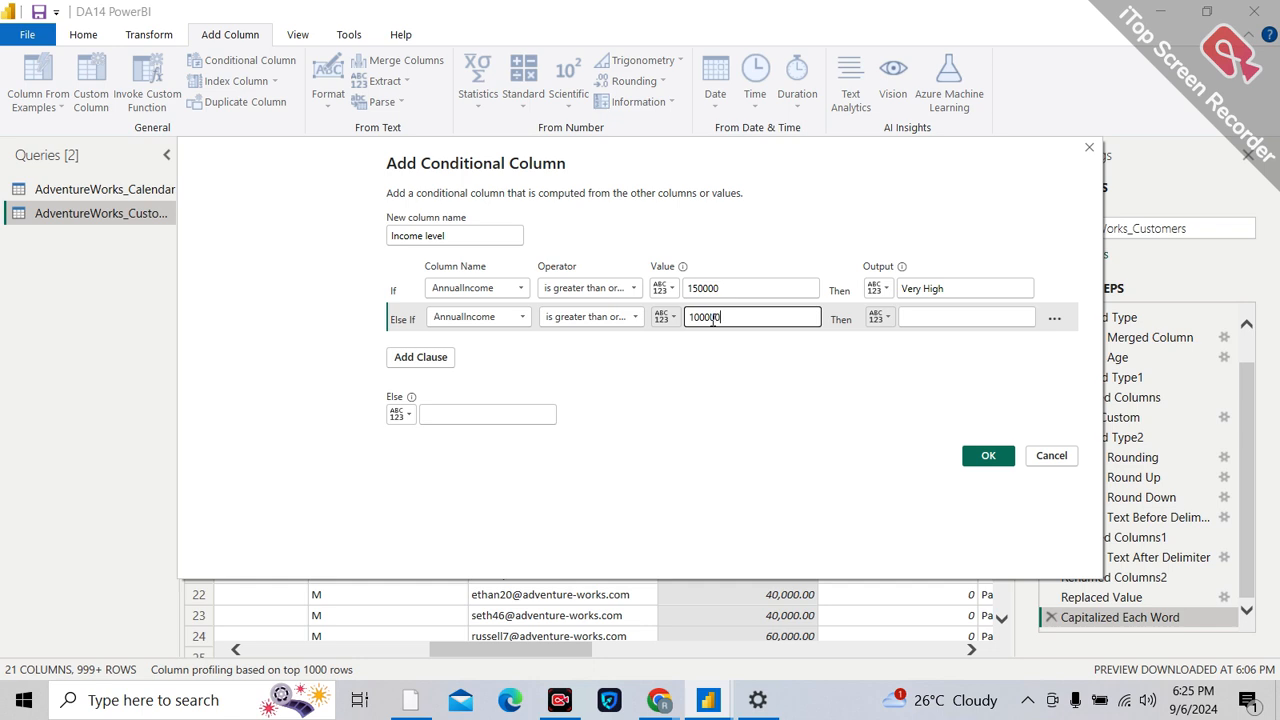
{"action": "left_click", "coordinate": [921, 316]}
{"action": "type", "text": "High"}
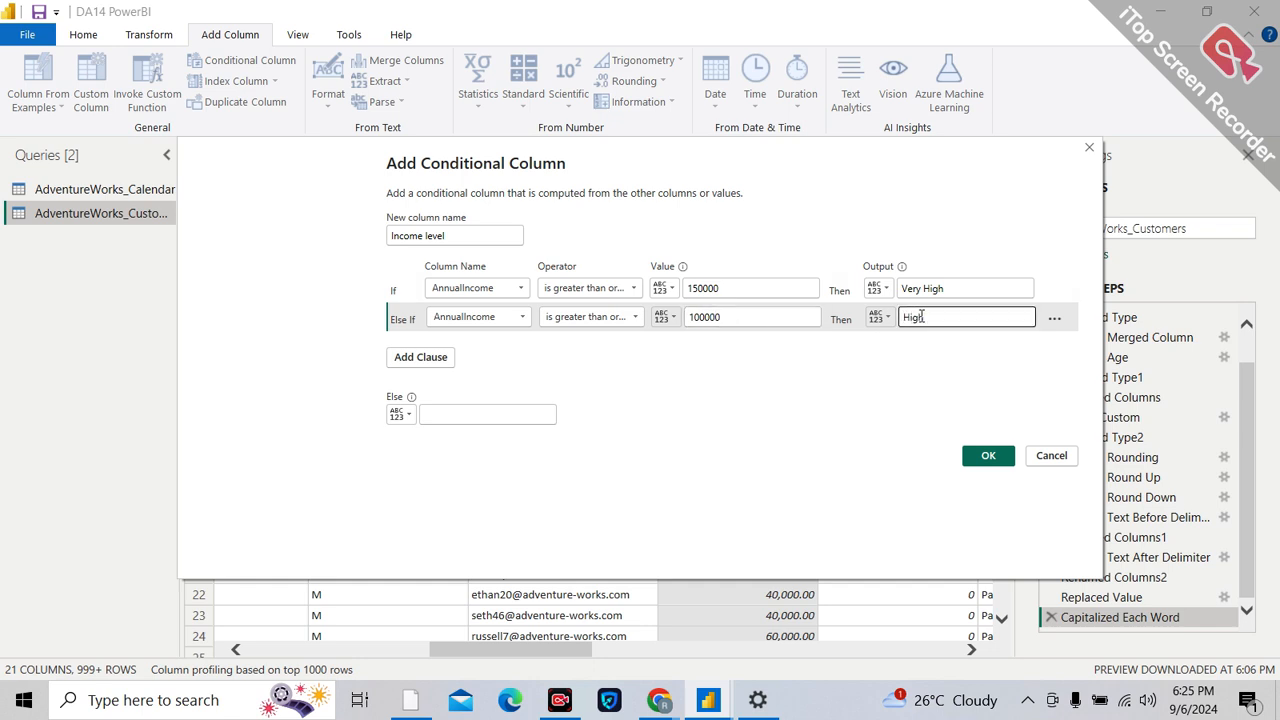
Step: Add another else-if clause that outputs Avg when AnnualIncome is greater than or equal to 50000
{"action": "left_click", "coordinate": [445, 357]}
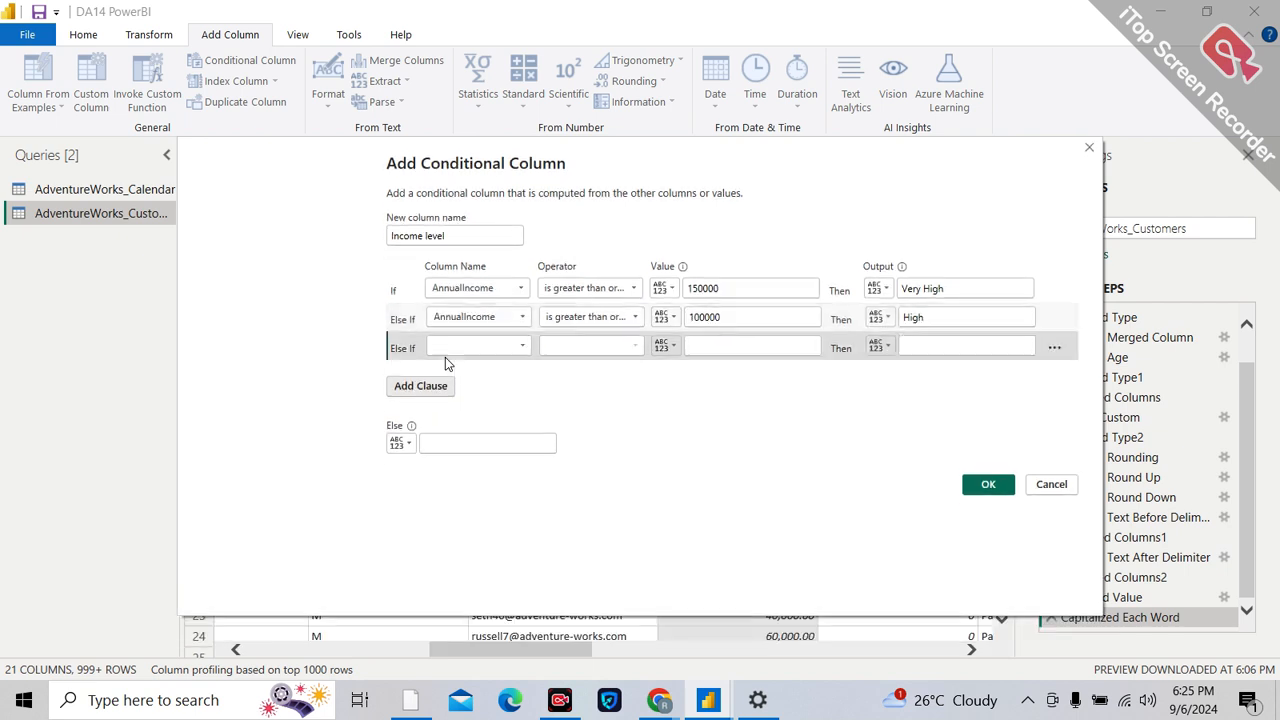
{"action": "left_click", "coordinate": [516, 352]}
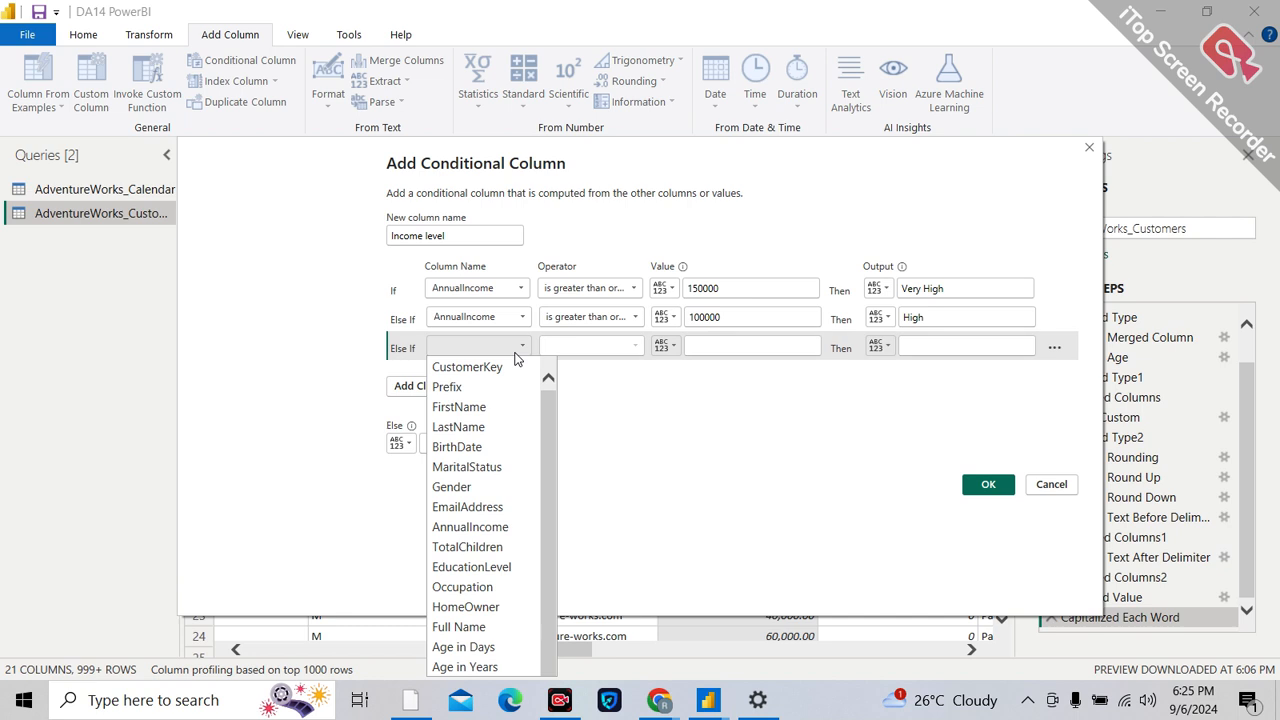
{"action": "left_click", "coordinate": [467, 527]}
{"action": "left_click", "coordinate": [612, 348]}
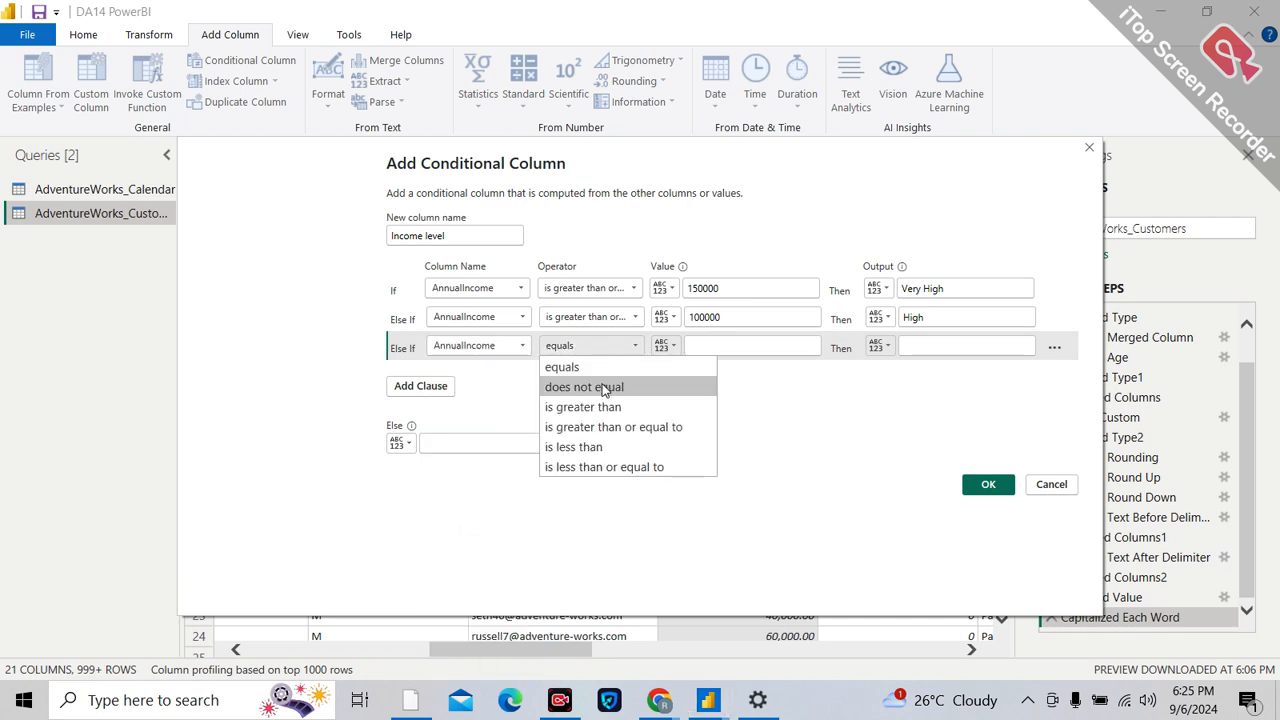
{"action": "left_click", "coordinate": [608, 427]}
{"action": "left_click", "coordinate": [739, 345]}
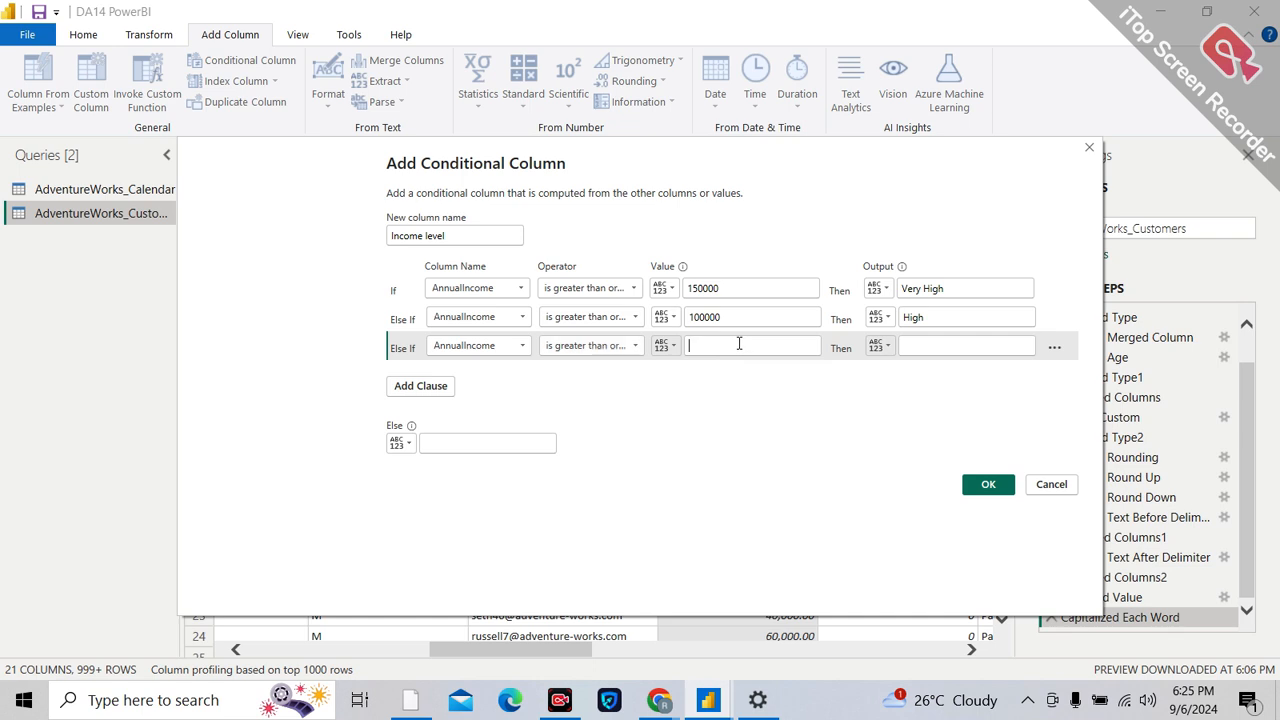
{"action": "type", "text": "50000"}
{"action": "left_click", "coordinate": [957, 346]}
{"action": "type", "text": "Avg"}
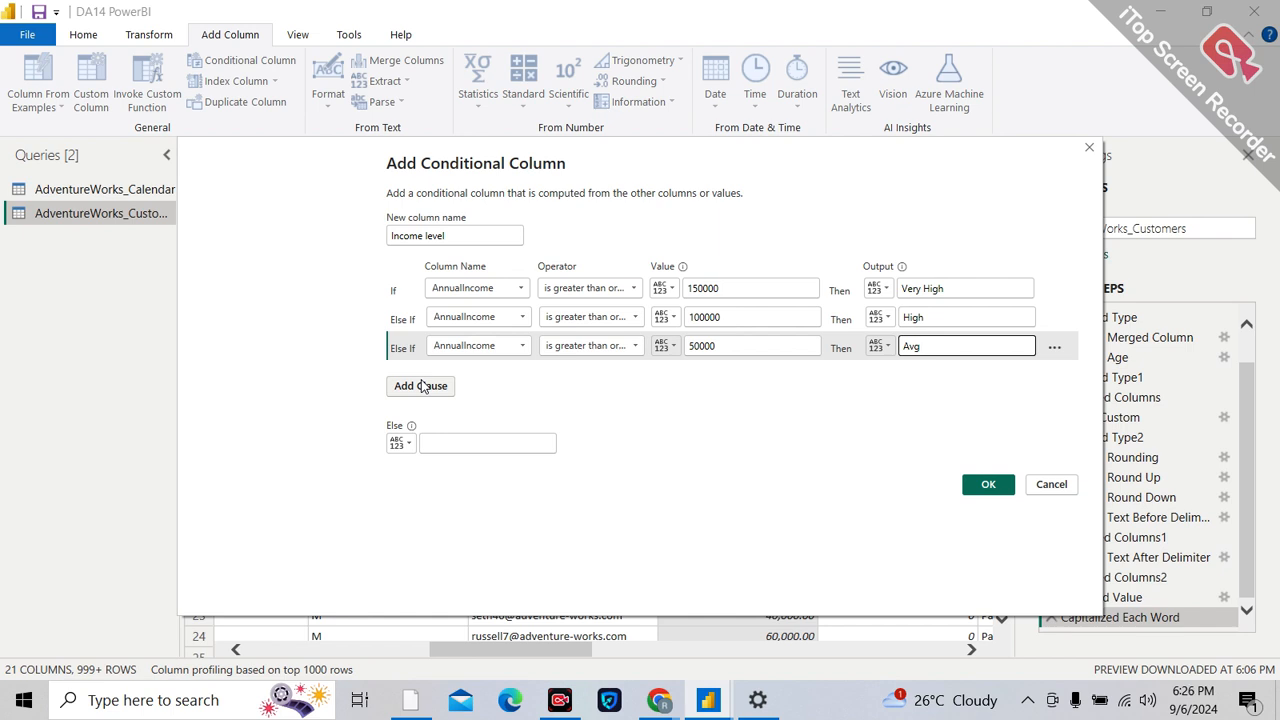
Step: Set the Else output to low and create the conditional column
{"action": "left_click", "coordinate": [447, 444]}
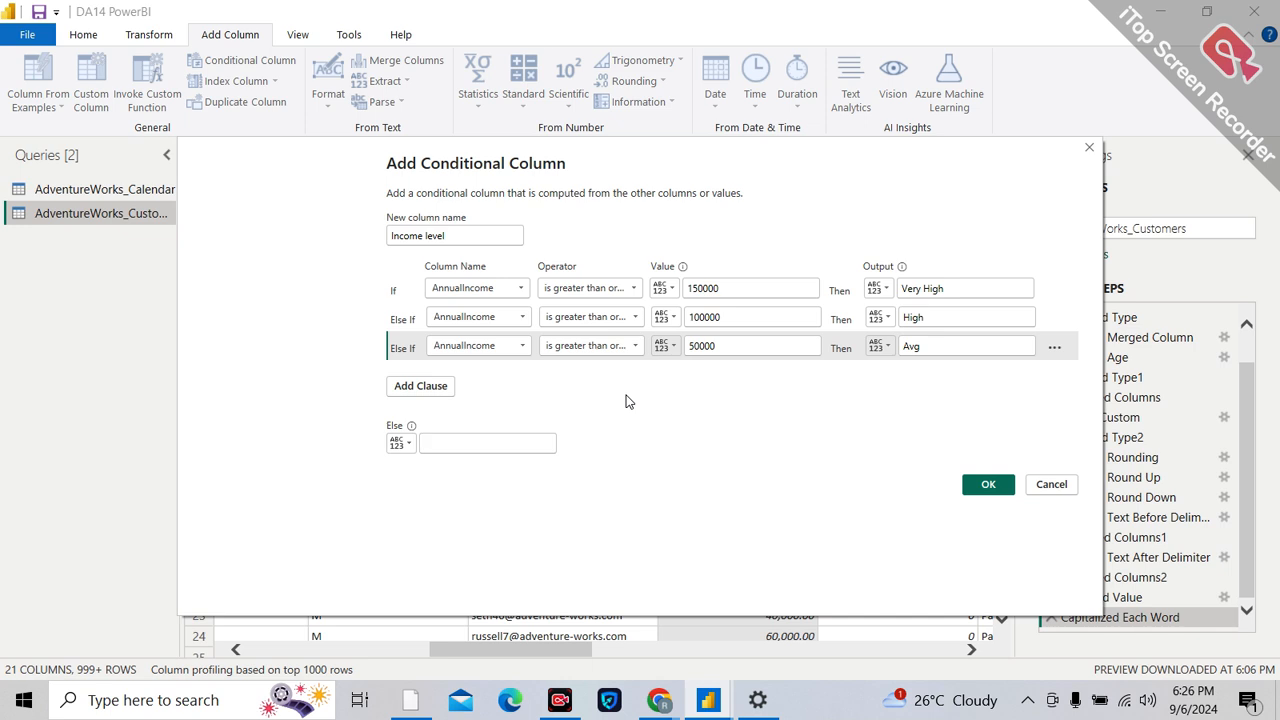
{"action": "type", "text": "low"}
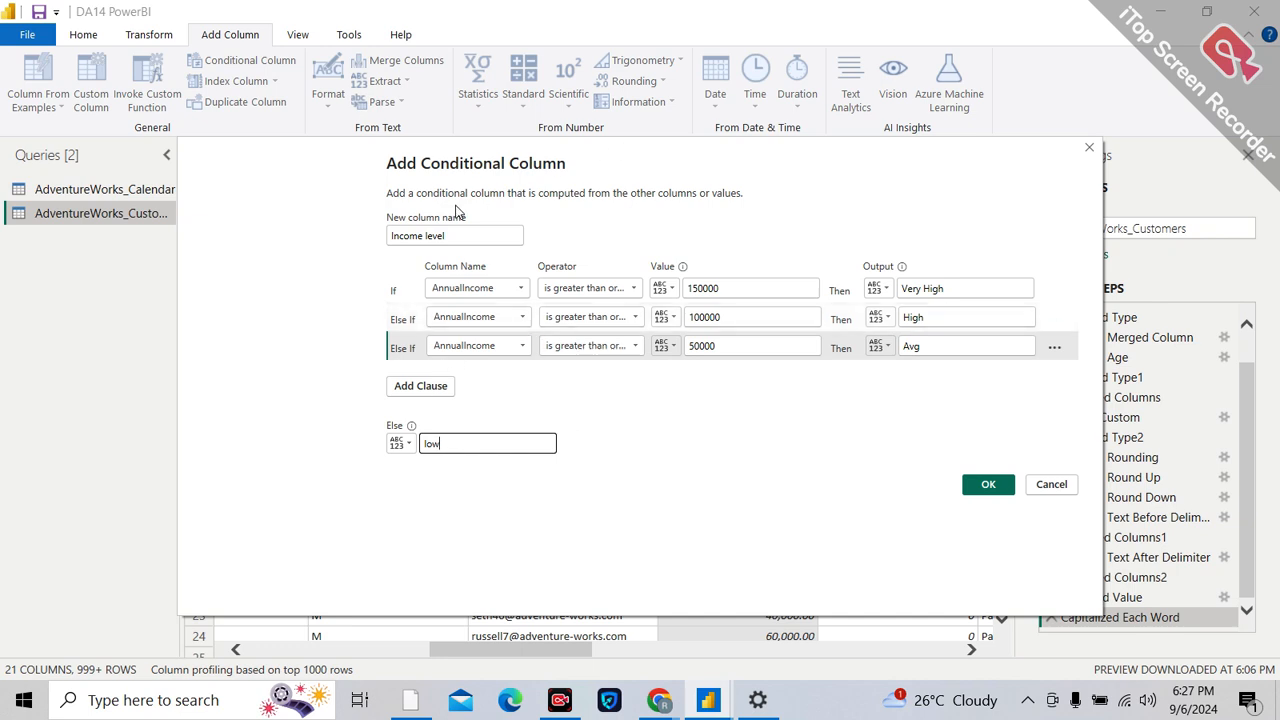
{"action": "left_click", "coordinate": [988, 485]}
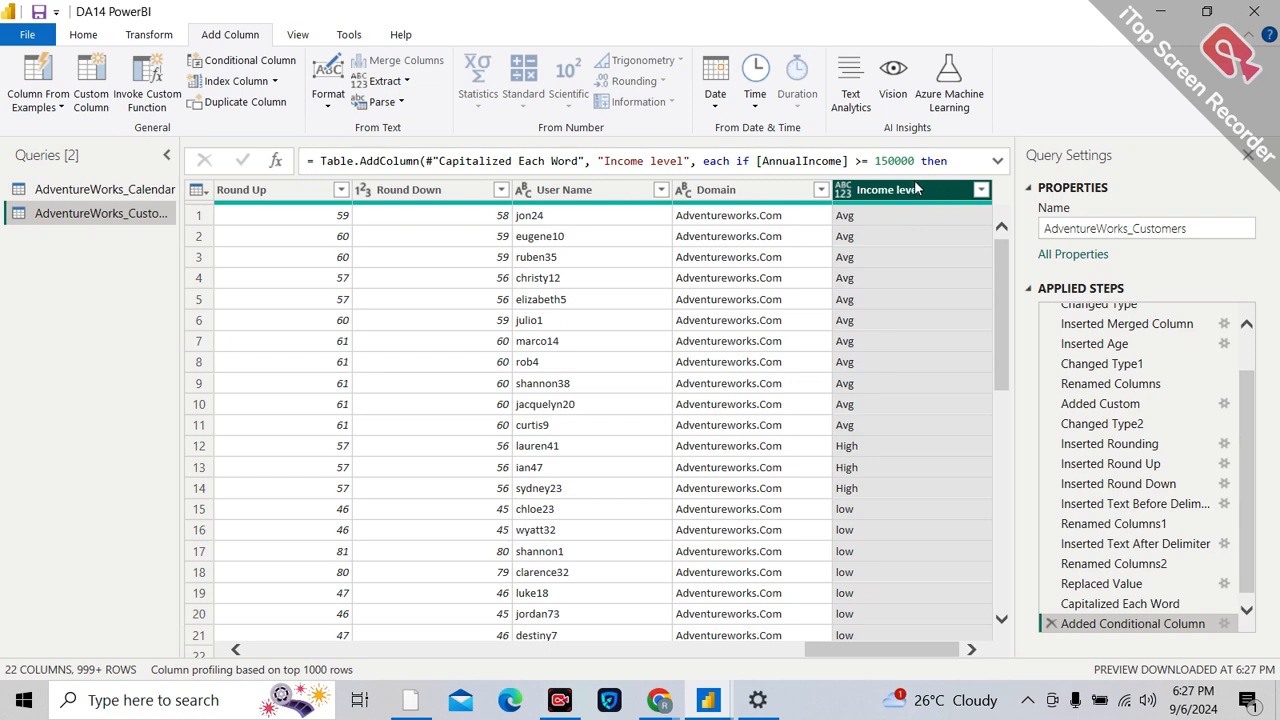
Step: Move the Income level column to sit between AnnualIncome and TotalChildren
{"action": "left_click_drag", "start_coordinate": [907, 196], "coordinate": [175, 217]}
{"action": "left_click_drag", "start_coordinate": [175, 218], "coordinate": [429, 234]}
{"action": "left_click_drag", "start_coordinate": [503, 219], "coordinate": [504, 214]}
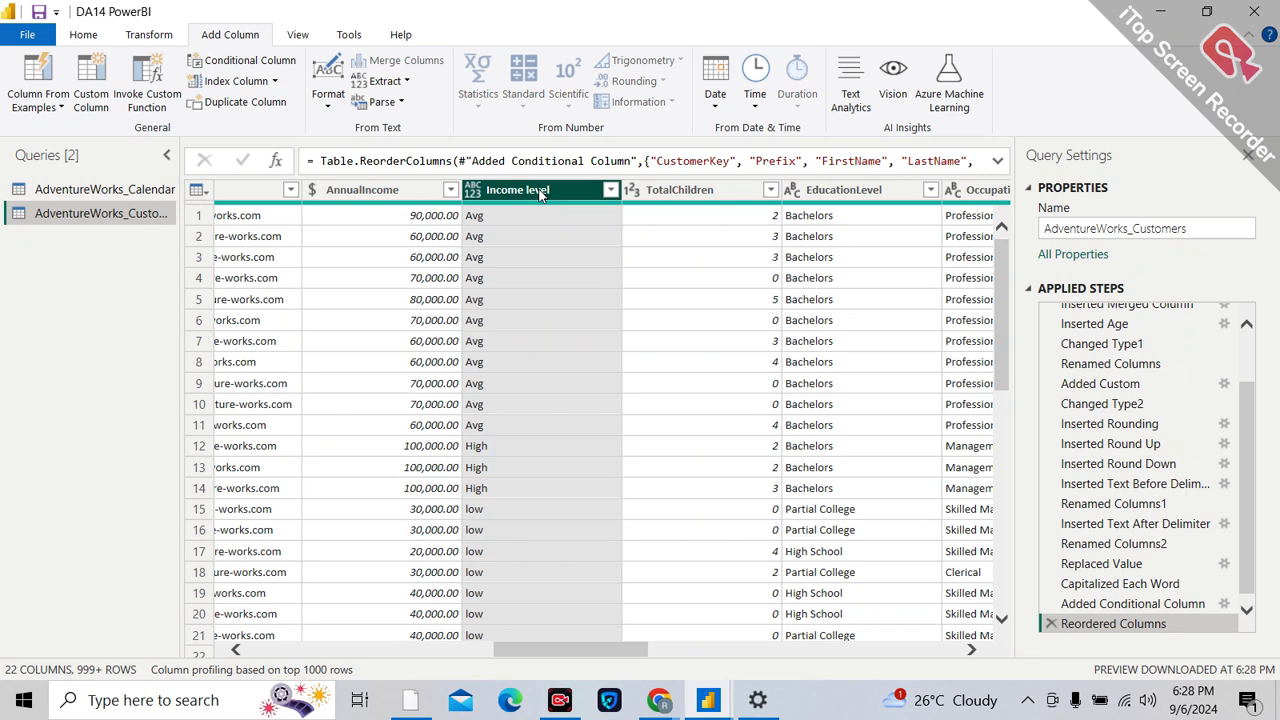
Step: Compare the AnnualIncome values with their Income level labels across the customers rows
{"action": "left_click", "coordinate": [432, 222]}
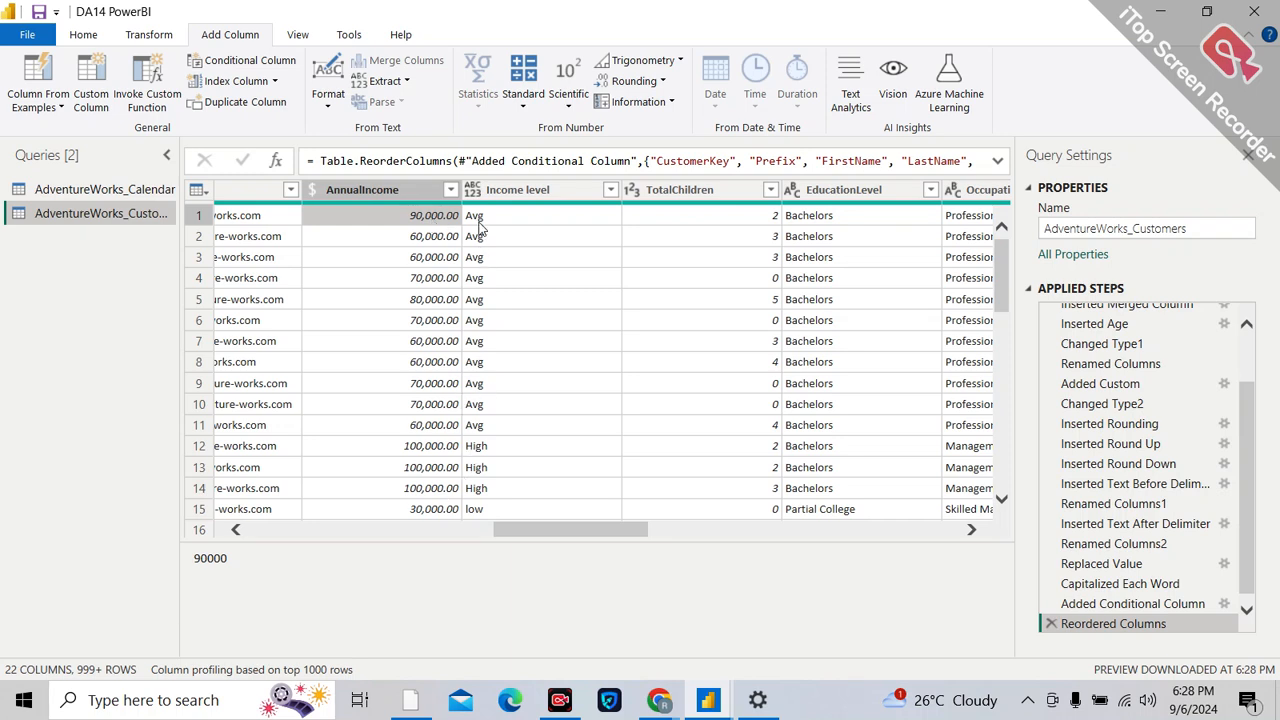
{"action": "scroll", "coordinate": [475, 400], "scroll_direction": "down", "scroll_amount": 2}
{"action": "left_click", "coordinate": [420, 358]}
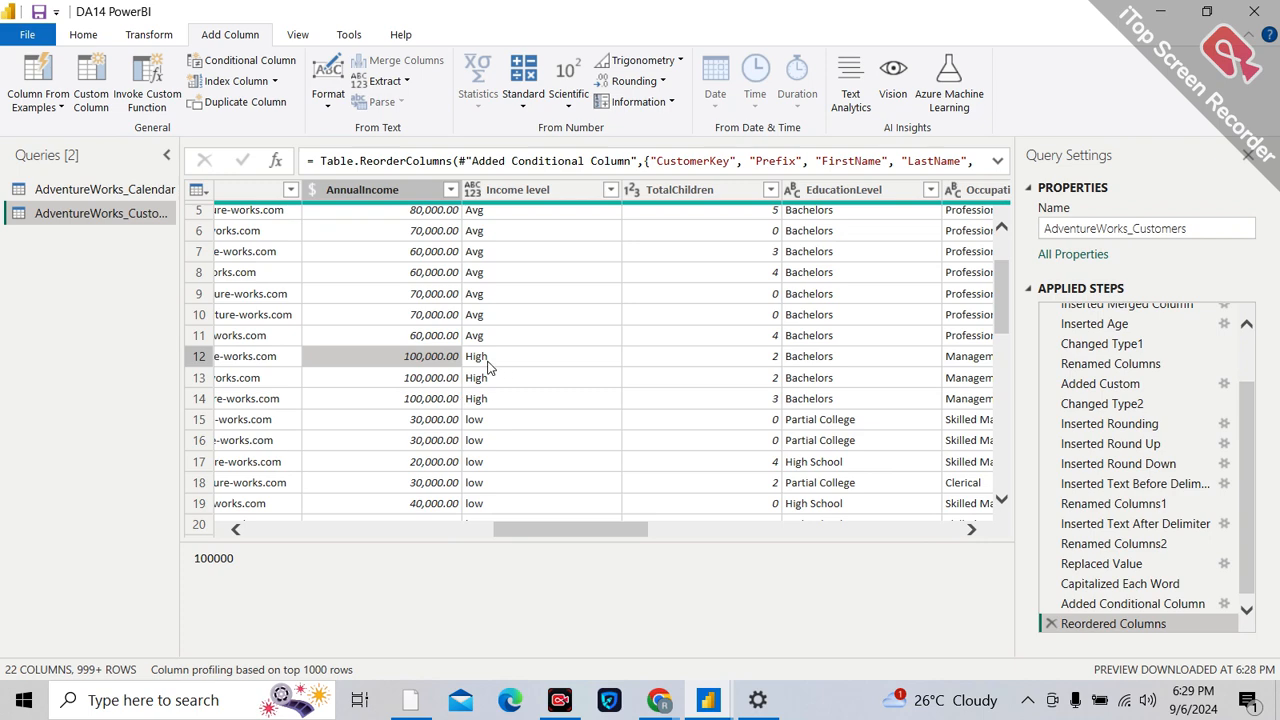
{"action": "scroll", "coordinate": [486, 426], "scroll_direction": "down", "scroll_amount": 3}
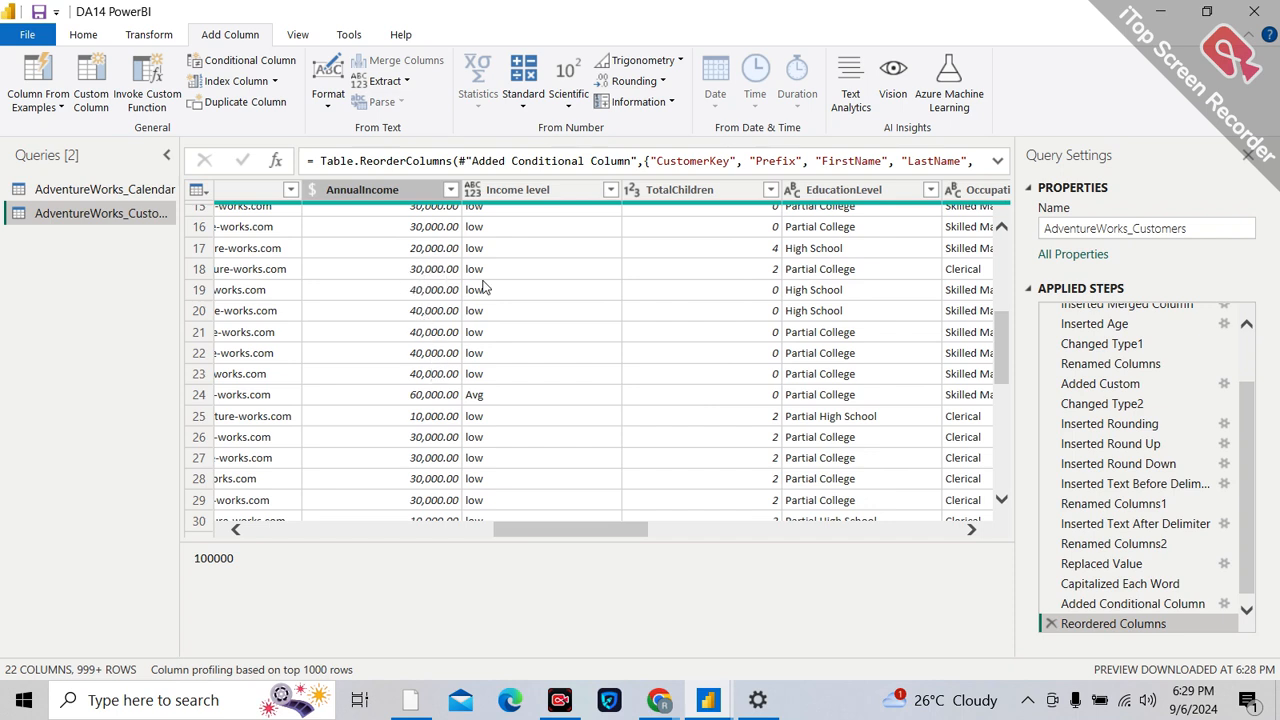
{"action": "scroll", "coordinate": [486, 392], "scroll_direction": "down", "scroll_amount": 2}
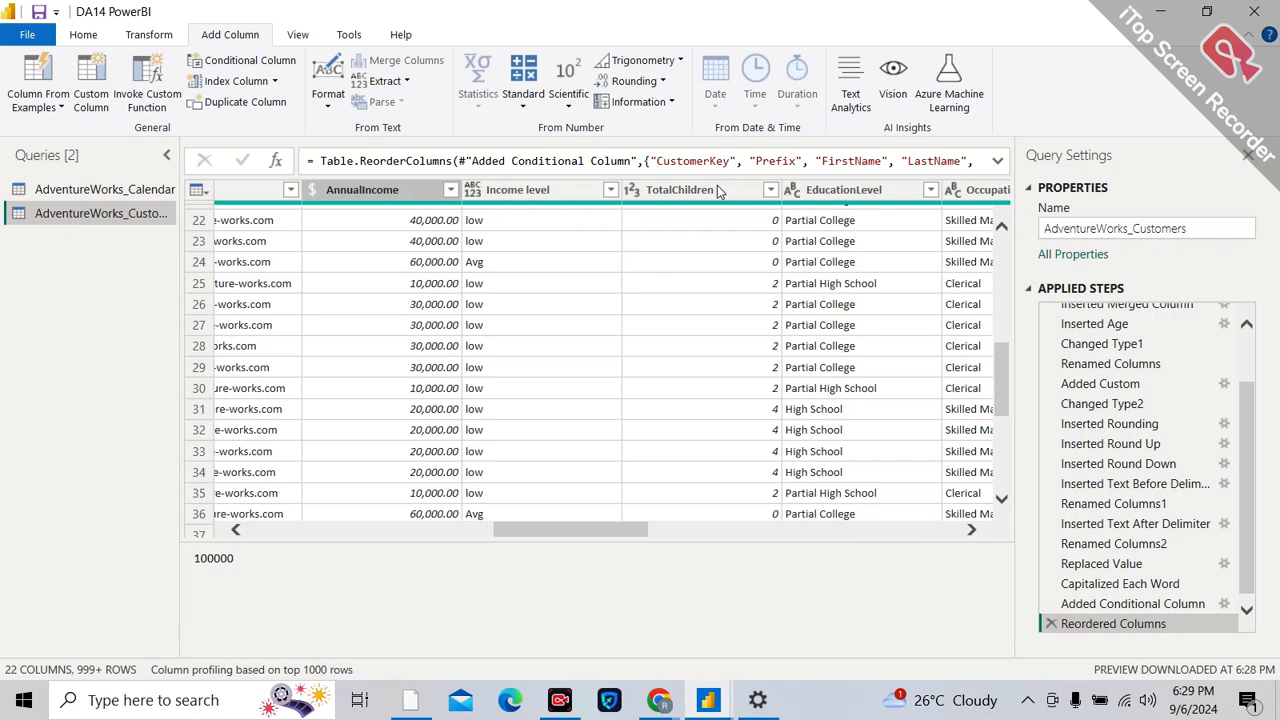
{"action": "scroll", "coordinate": [640, 320], "scroll_direction": "up", "scroll_amount": 3}
{"action": "left_click", "coordinate": [672, 388]}
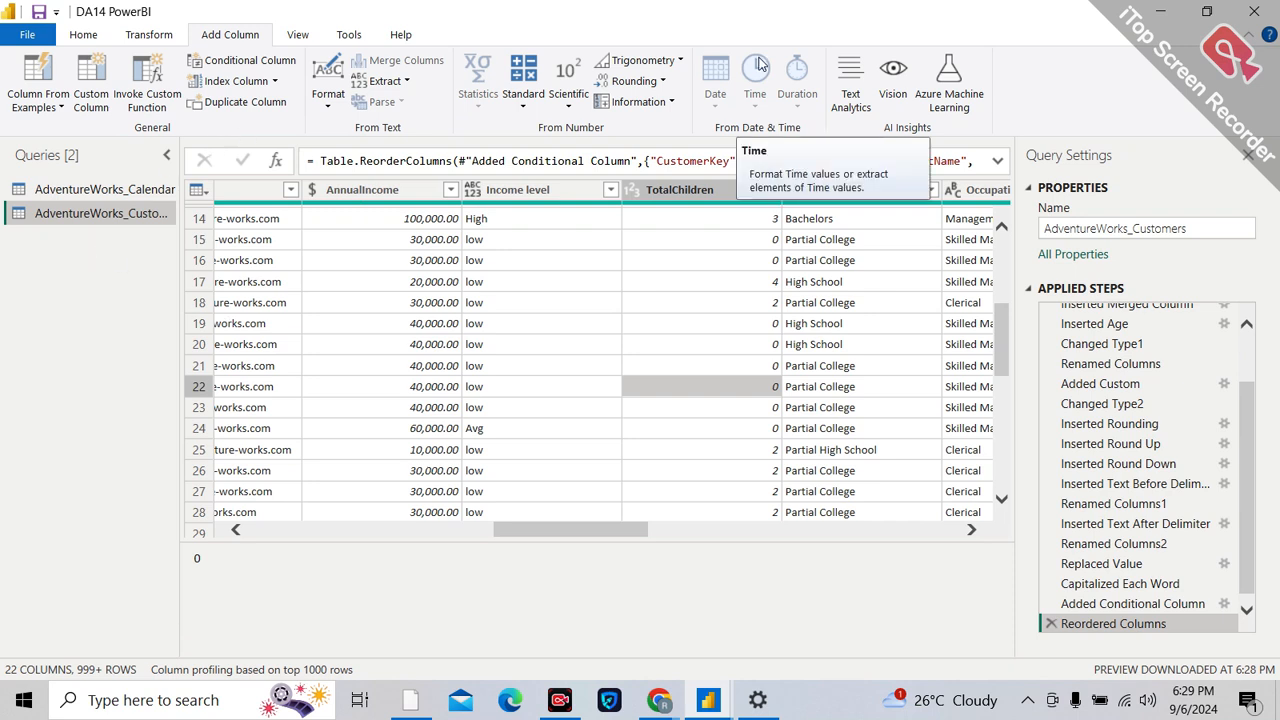
Step: Close the Power Query Editor and apply the query changes to the report
{"action": "left_click", "coordinate": [83, 34]}
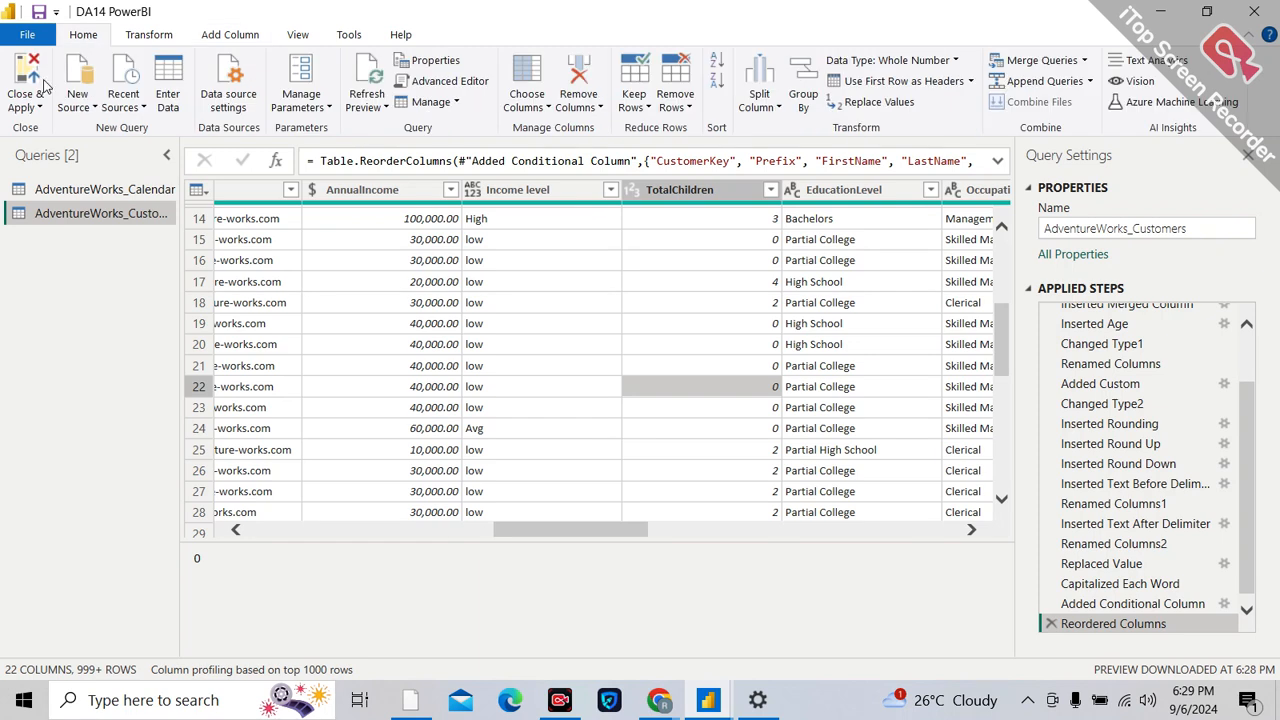
{"action": "left_click", "coordinate": [39, 107]}
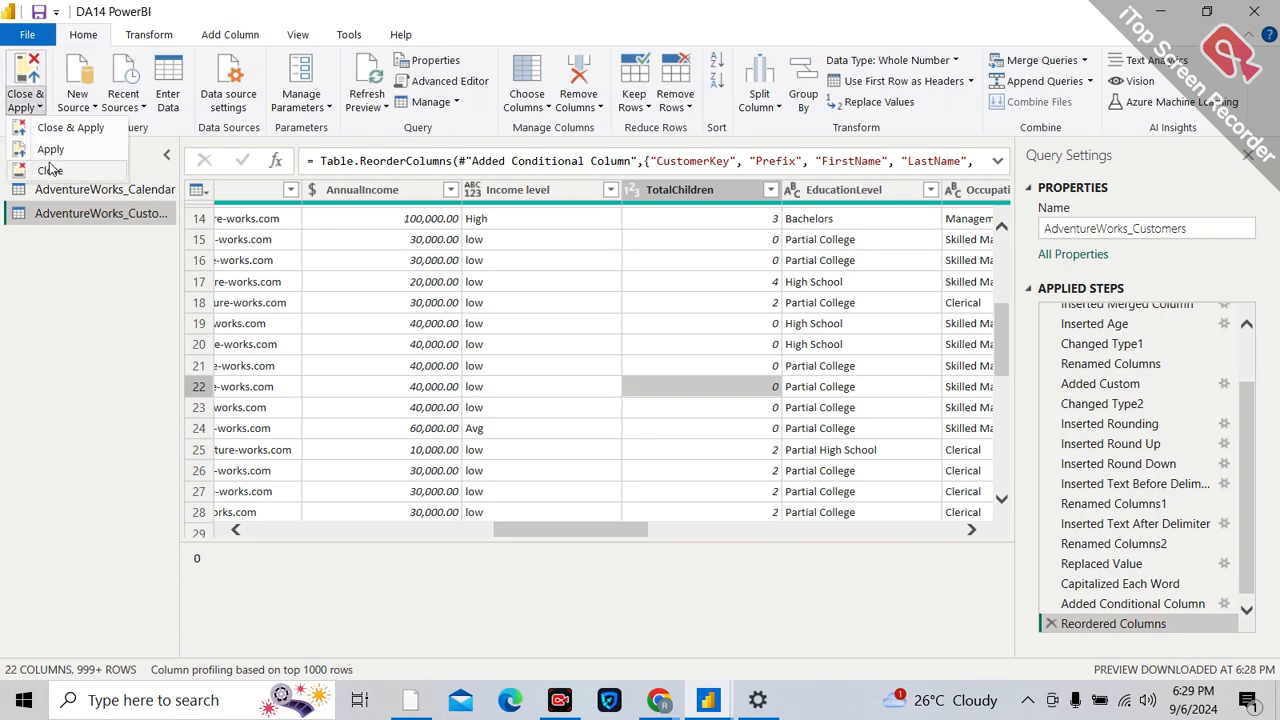
{"action": "left_click", "coordinate": [70, 128]}
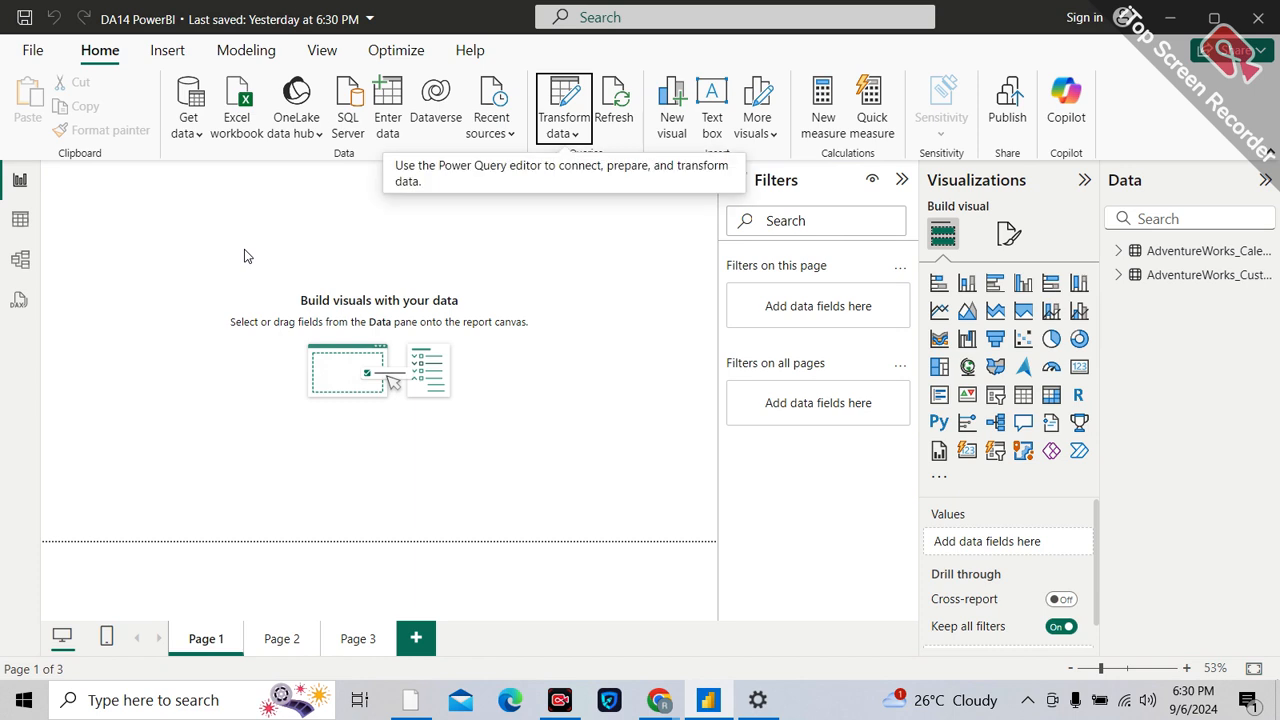
Step: Show the AdventureWorks_Customers table in Table view and examine its columns through Domain
{"action": "left_click", "coordinate": [20, 222]}
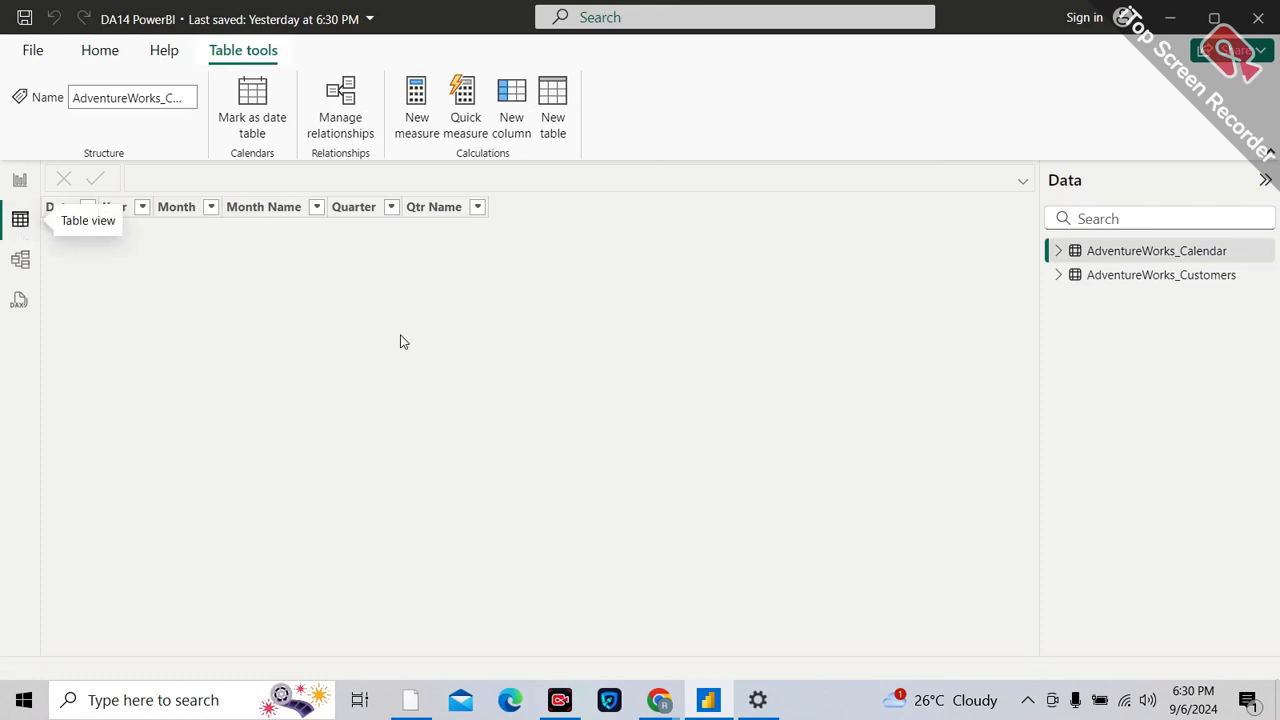
{"action": "left_click", "coordinate": [1160, 277]}
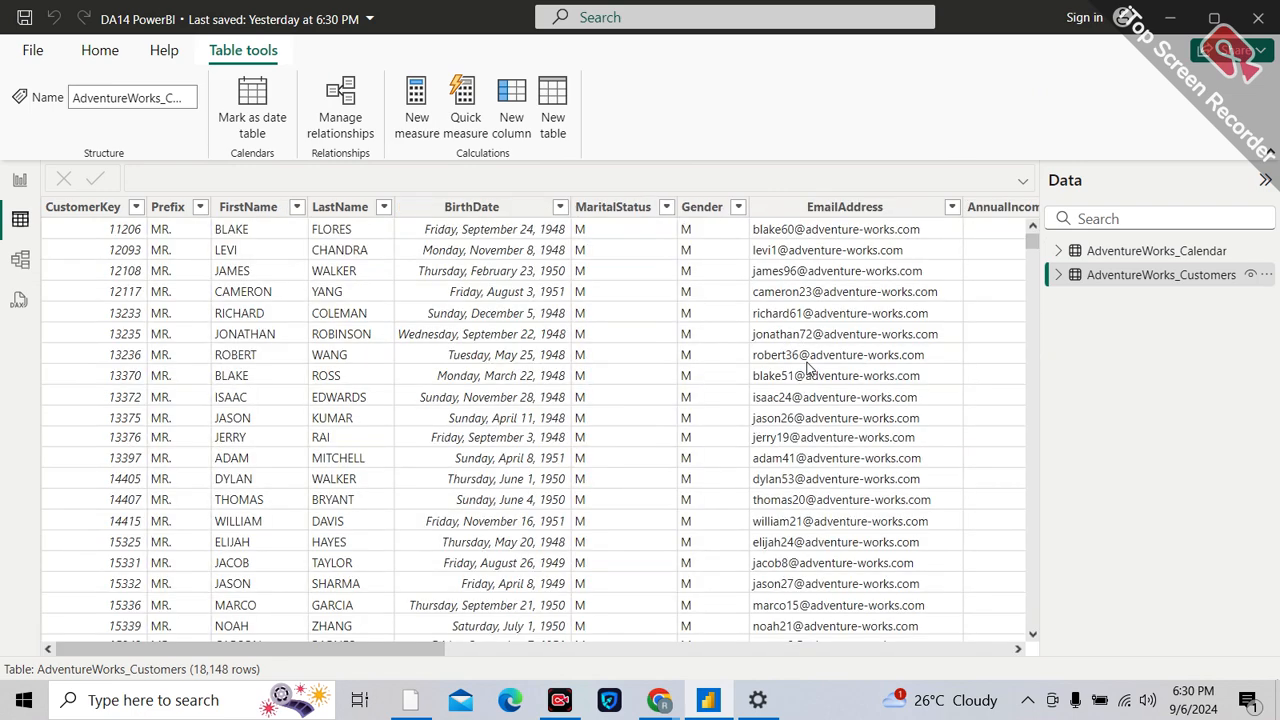
{"action": "scroll", "coordinate": [808, 369], "scroll_direction": "right", "scroll_amount": 15}
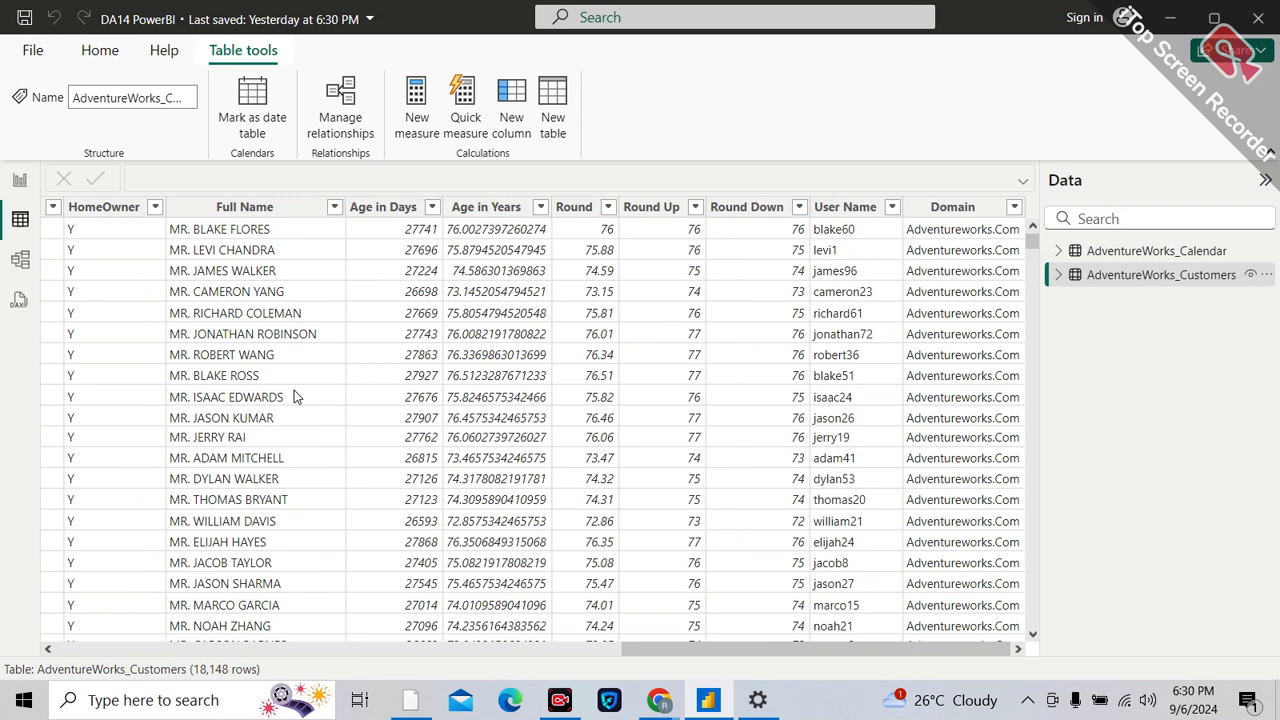
Step: Return to Report view, save the DA14 PowerBI file and close Power BI Desktop
{"action": "scroll", "coordinate": [294, 390], "scroll_direction": "left", "scroll_amount": 10}
{"action": "left_click", "coordinate": [19, 181]}
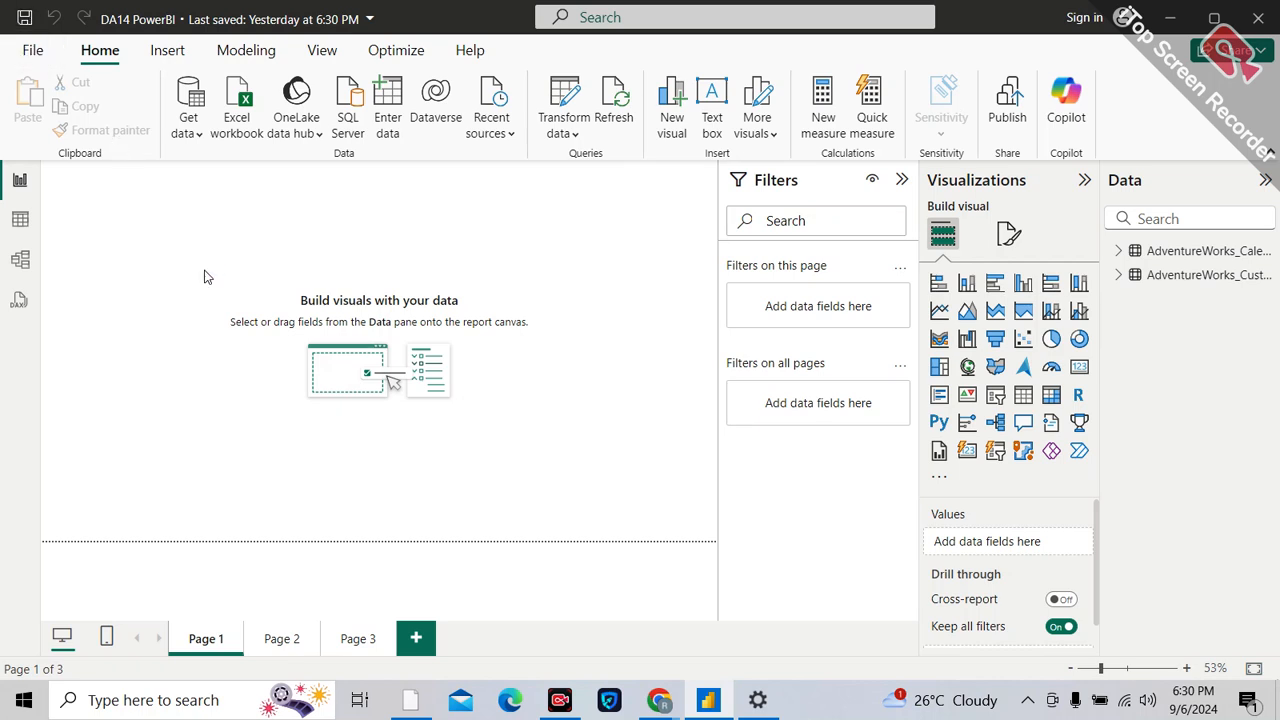
{"action": "key", "text": "ctrl+s"}
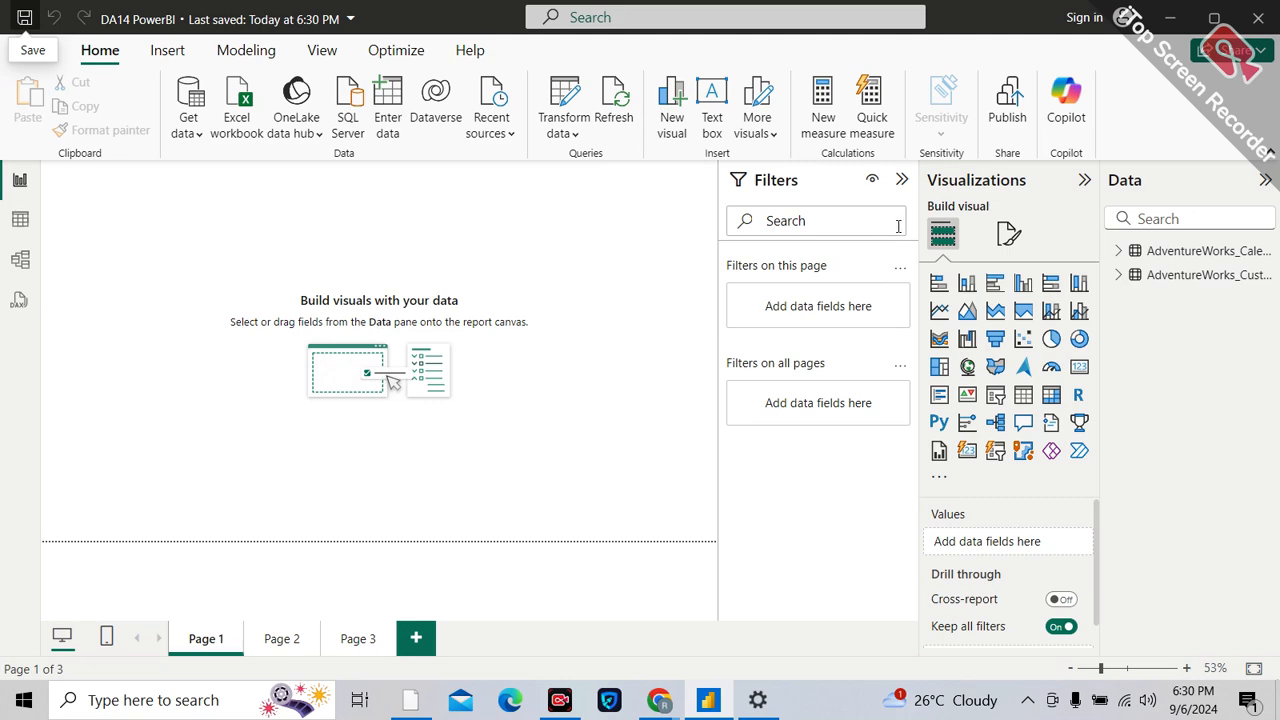
{"action": "left_click", "coordinate": [1256, 16]}
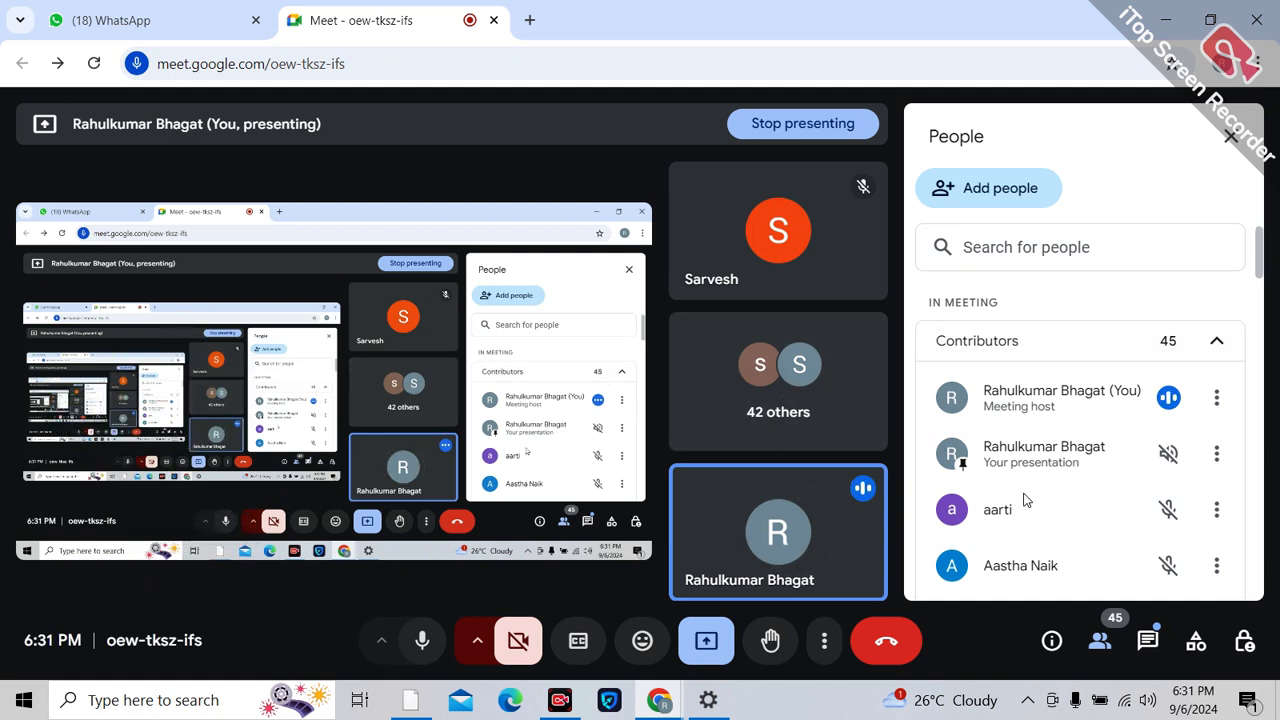
Step: Look through the contributors list of the ongoing Google Meet call
{"action": "scroll", "coordinate": [1025, 488], "scroll_direction": "down", "scroll_amount": 1}
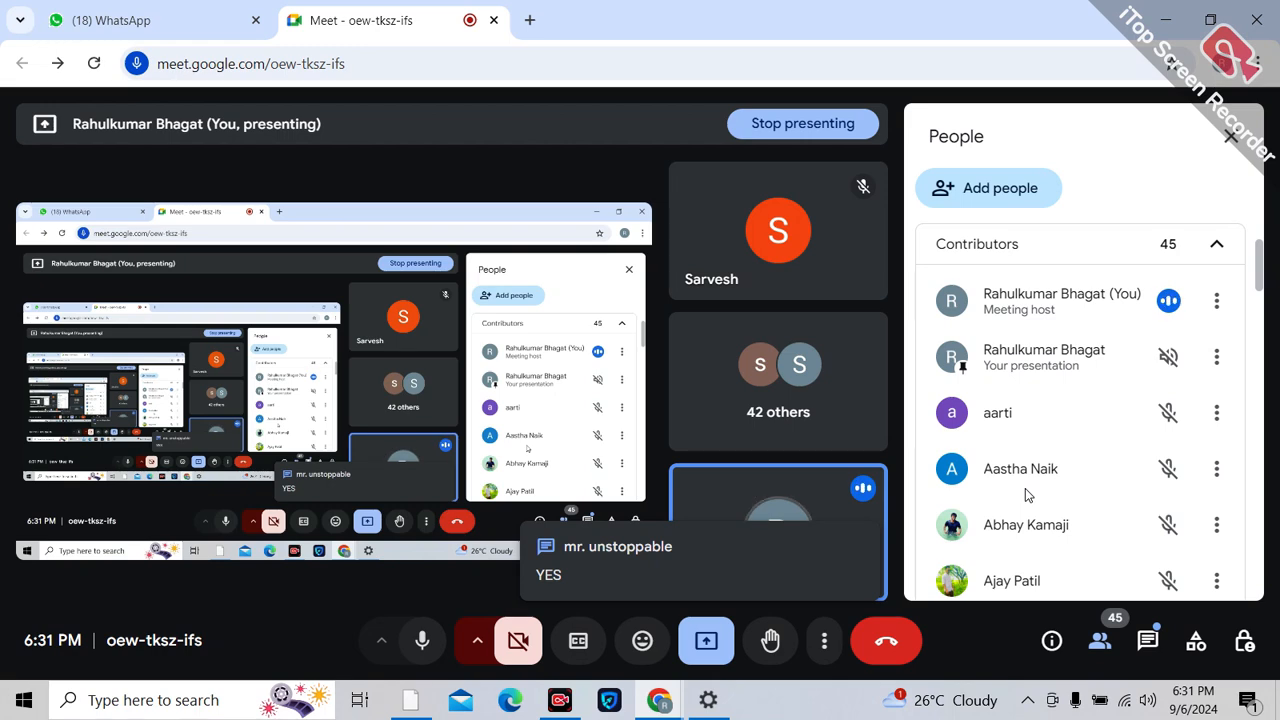
{"action": "scroll", "coordinate": [1025, 488], "scroll_direction": "down", "scroll_amount": 1}
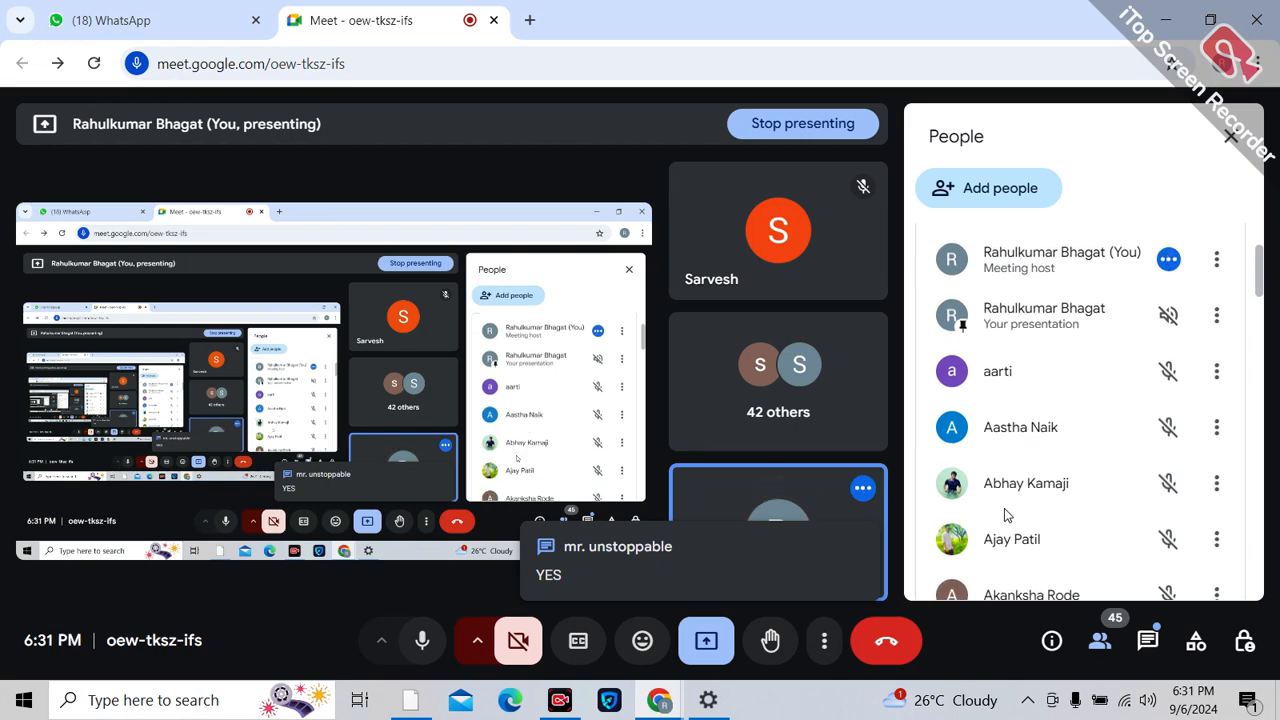
{"action": "scroll", "coordinate": [1004, 508], "scroll_direction": "down", "scroll_amount": 1}
{"action": "scroll", "coordinate": [1004, 508], "scroll_direction": "down", "scroll_amount": 1}
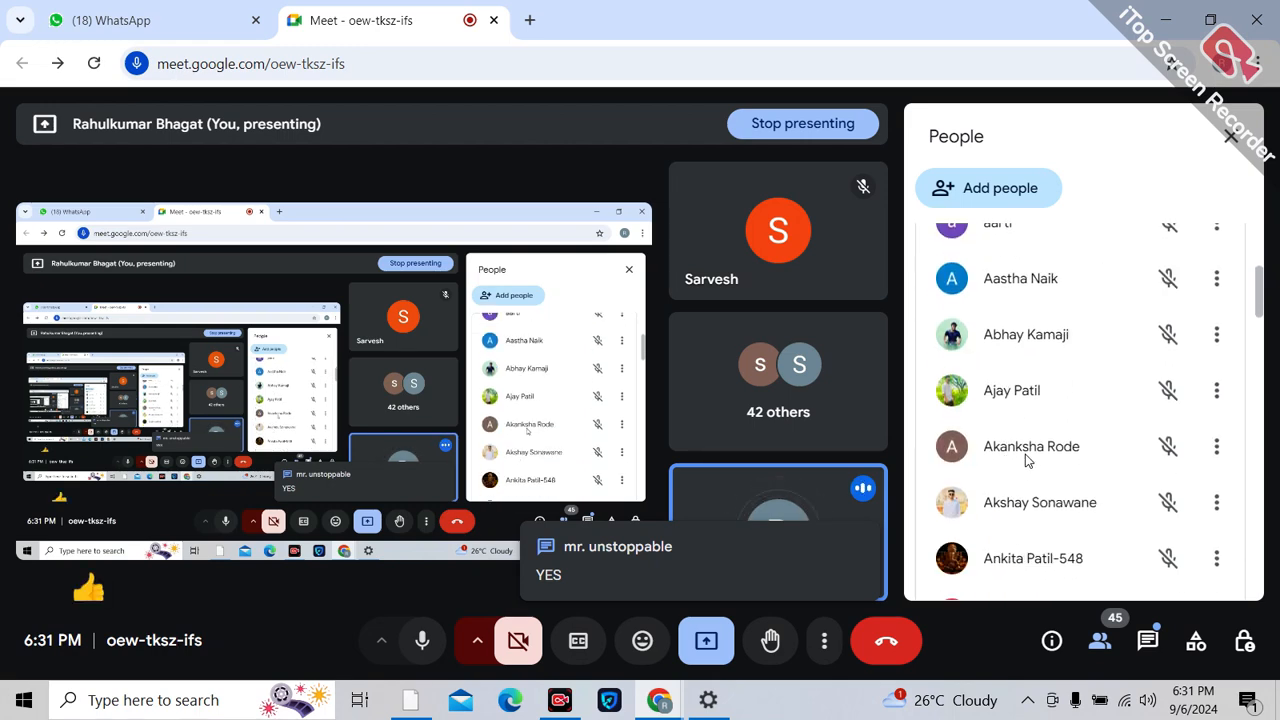
{"action": "scroll", "coordinate": [1027, 460], "scroll_direction": "down", "scroll_amount": 2}
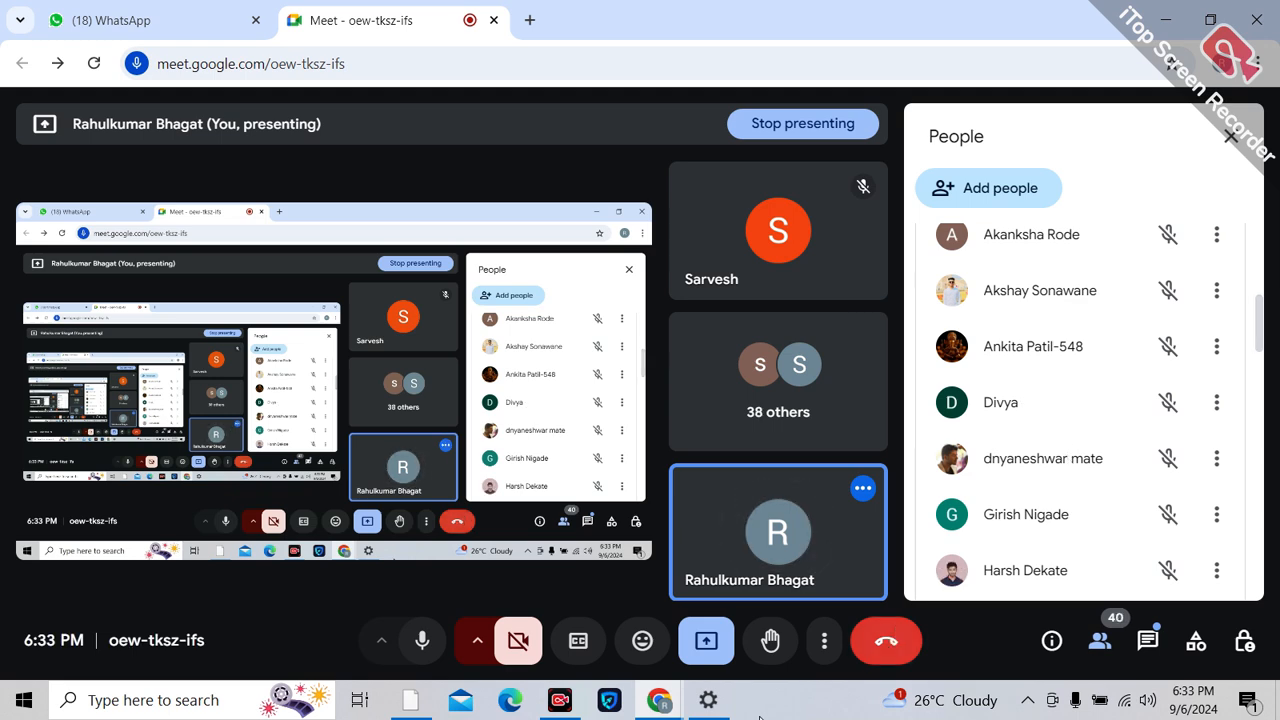
Step: Minimize the Meet browser window, close the Settings window behind it and switch to iTop Screen Recorder
{"action": "left_click", "coordinate": [1166, 20]}
{"action": "left_click", "coordinate": [1254, 12]}
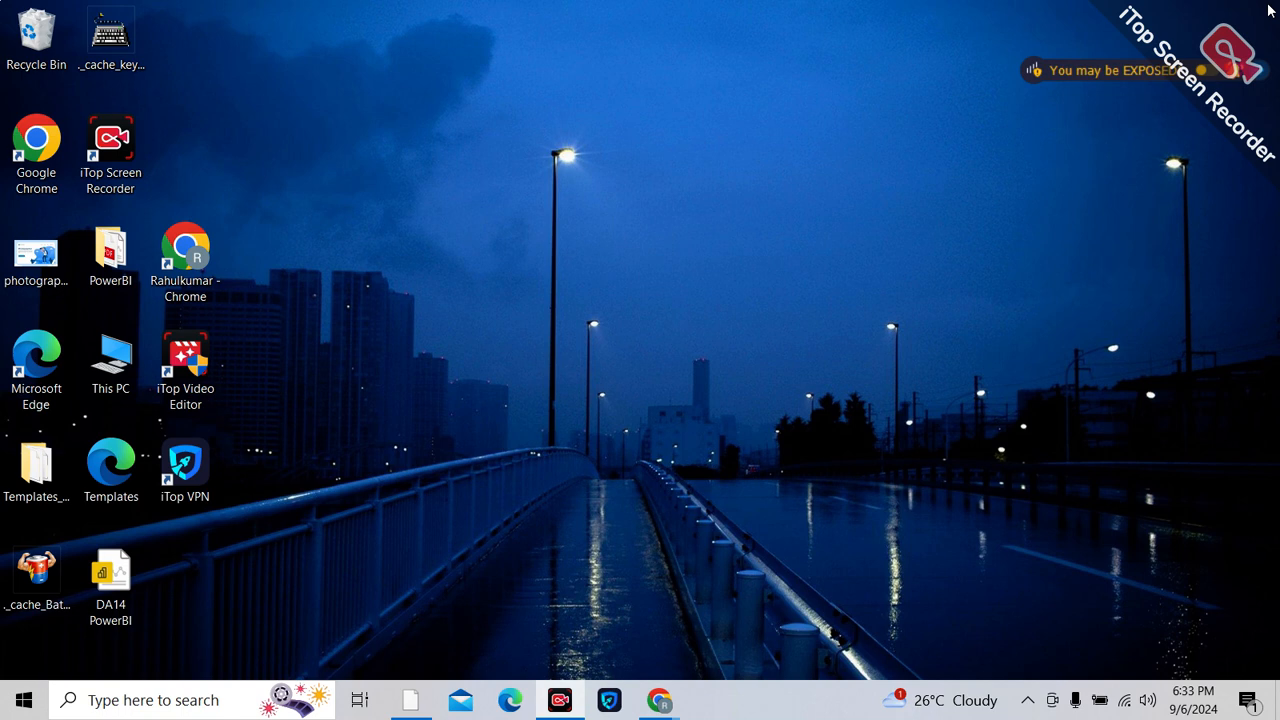
{"action": "left_click", "coordinate": [568, 706]}
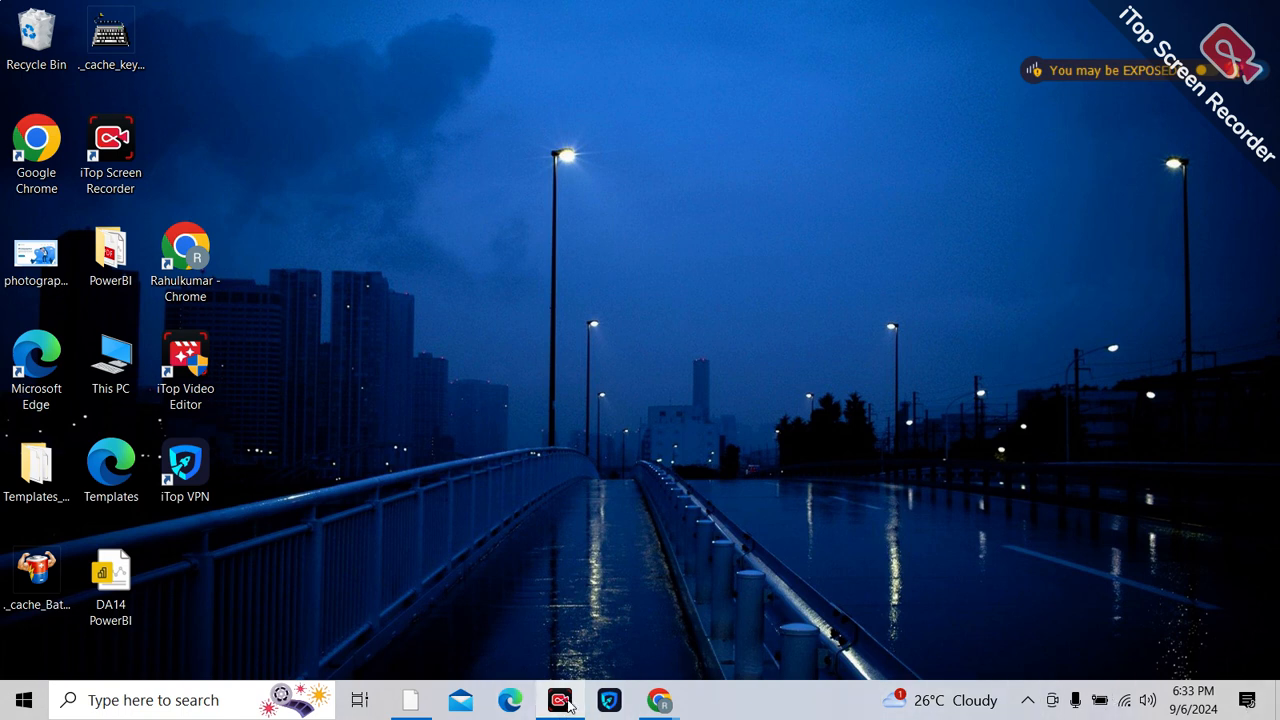